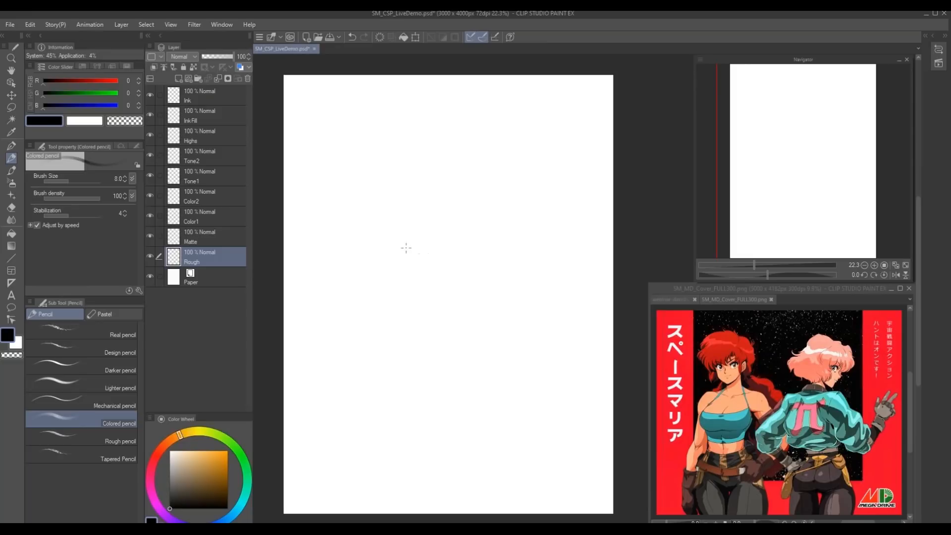
- Set the Colored pencil's brush size to 15 for sketching on the Rough layer
left_click_drag(397, 269, 406, 275)
key("bracketright")
key("bracketright")
key("bracketright")
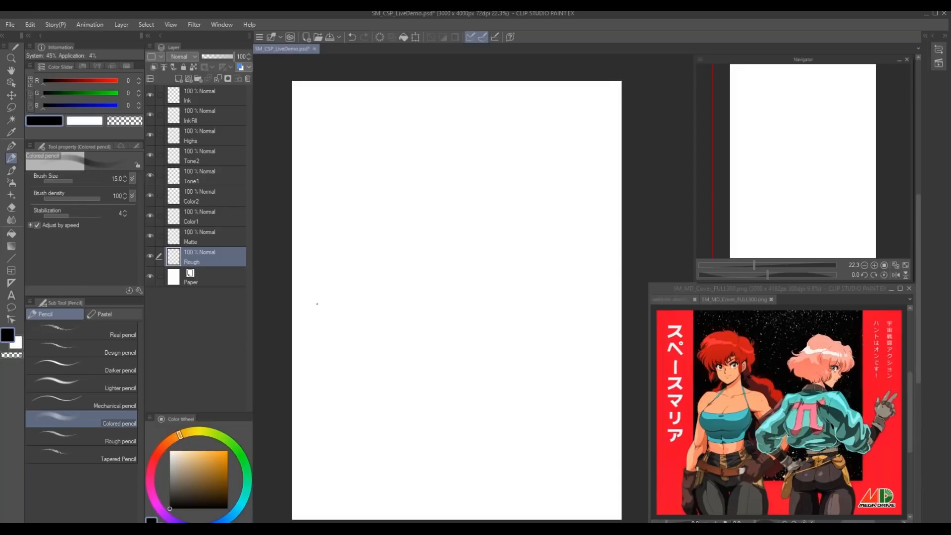
left_click_drag(444, 212, 442, 200)
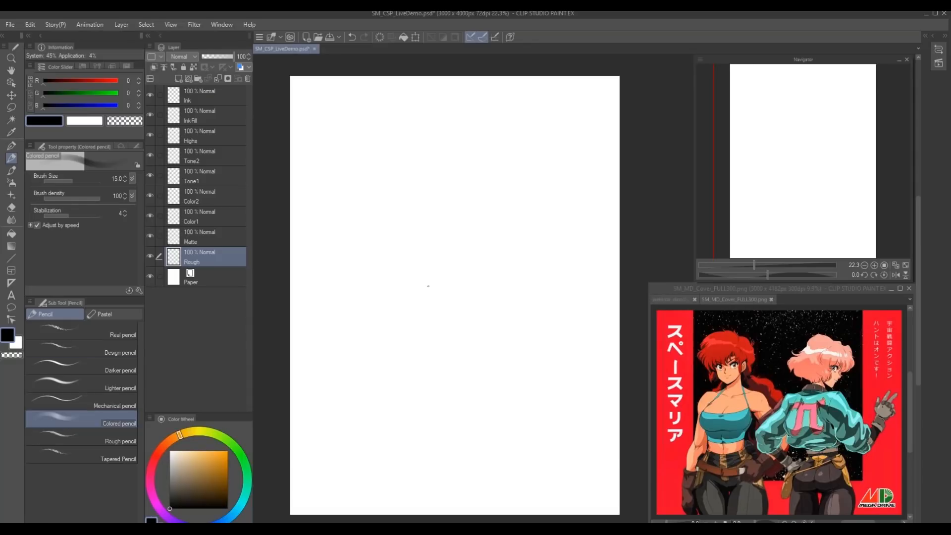
mouse_move(436, 252)
left_mouse_down()
mouse_move(455, 277)
mouse_move(451, 291)
left_mouse_up()
left_click_drag(448, 283, 487, 304)
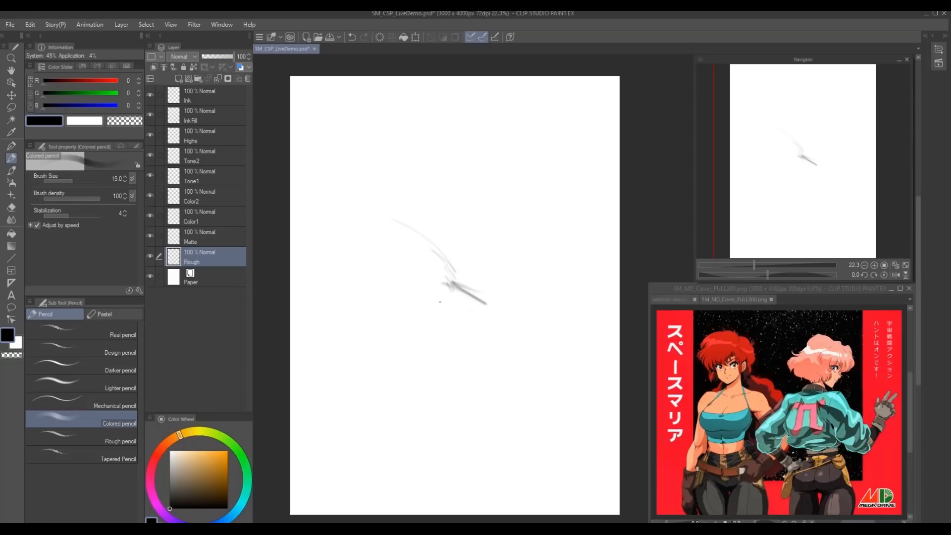
mouse_move(444, 285)
left_mouse_down()
mouse_move(484, 302)
mouse_move(479, 313)
left_mouse_up()
key("ctrl+z")
key("ctrl+z")
key("ctrl+z")
- Sketch a light circle for the character's cranium in the upper middle of the page on the Rough layer
left_click_drag(448, 314, 454, 297)
left_click(454, 296)
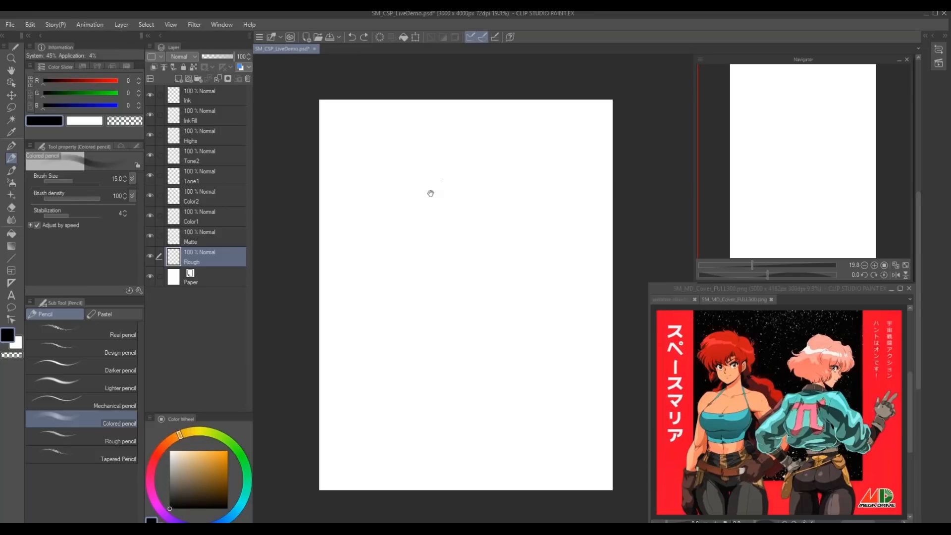
scroll(427, 193, "right", 1)
mouse_move(459, 168)
left_mouse_down()
mouse_move(479, 236)
mouse_move(502, 206)
mouse_move(485, 239)
mouse_move(420, 220)
mouse_move(494, 182)
left_mouse_up()
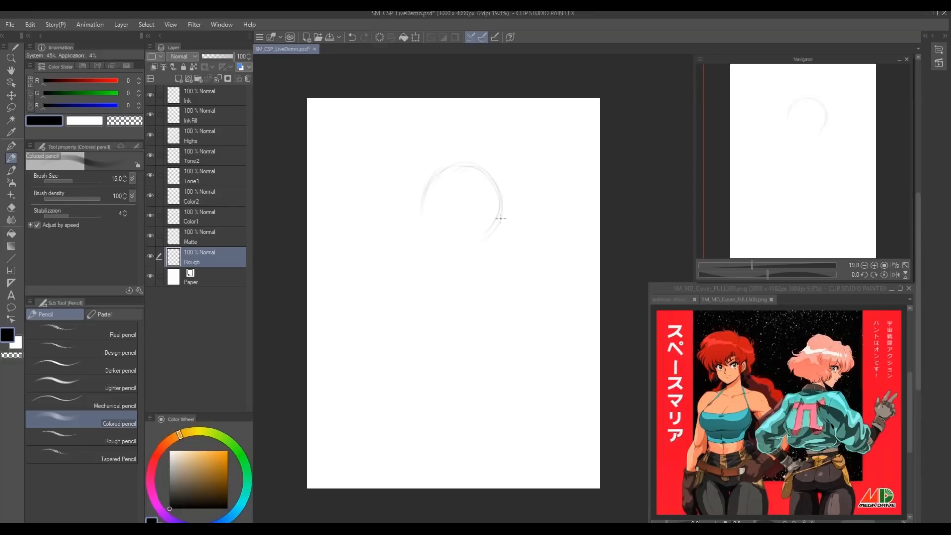
mouse_move(449, 245)
left_mouse_down()
mouse_move(422, 196)
mouse_move(431, 189)
left_mouse_up()
scroll(431, 229, "up", 1)
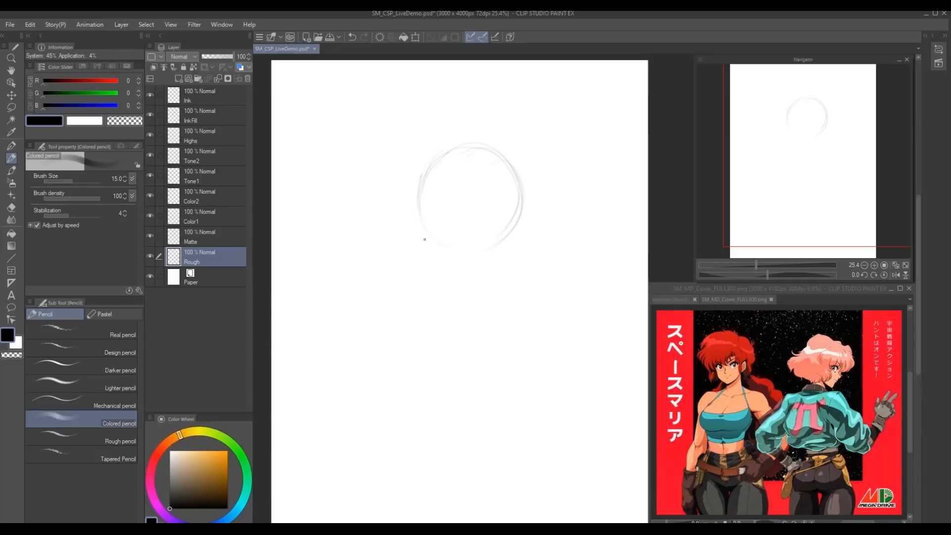
- Sketch the jaw and chin below the cranium circle, plus the ear and the two neck lines
scroll(423, 202, "up", 1)
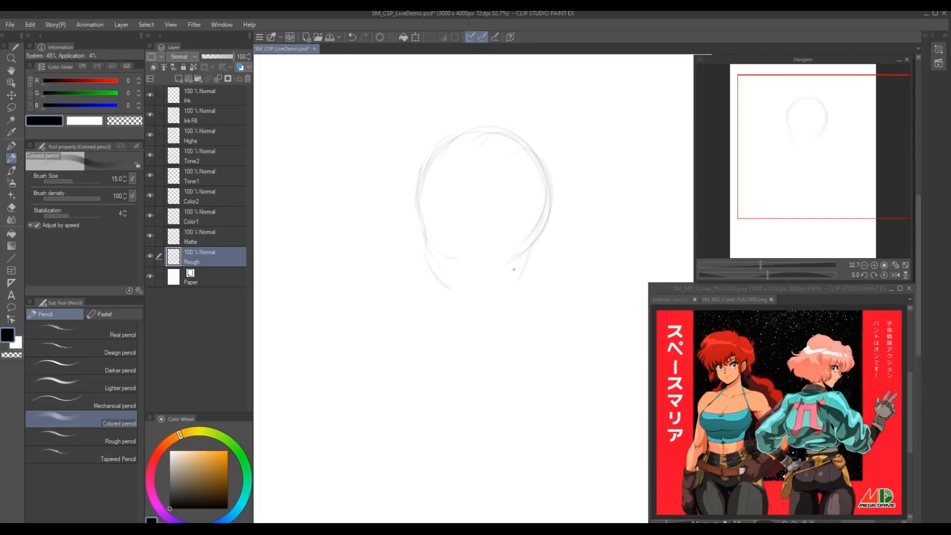
mouse_move(473, 294)
left_mouse_down()
mouse_move(514, 276)
mouse_move(471, 296)
mouse_move(537, 231)
mouse_move(513, 275)
mouse_move(467, 296)
left_mouse_up()
left_click_drag(421, 202, 421, 244)
left_click_drag(546, 227, 541, 267)
mouse_move(502, 287)
left_mouse_down()
mouse_move(495, 308)
mouse_move(451, 304)
left_mouse_up()
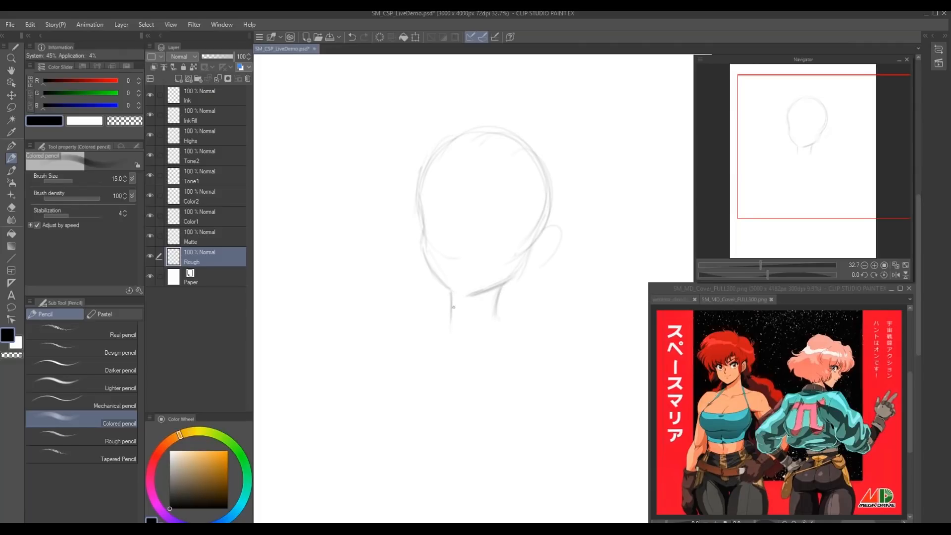
- Draw the neck's base, the sloping shoulder lines on both sides and the far ear
mouse_move(487, 297)
left_mouse_down()
mouse_move(468, 305)
mouse_move(503, 321)
left_mouse_up()
left_click_drag(524, 339, 598, 357)
left_click_drag(402, 325, 358, 351)
left_click_drag(554, 336, 589, 375)
mouse_move(388, 267)
left_mouse_down()
mouse_move(403, 254)
mouse_move(418, 332)
left_mouse_up()
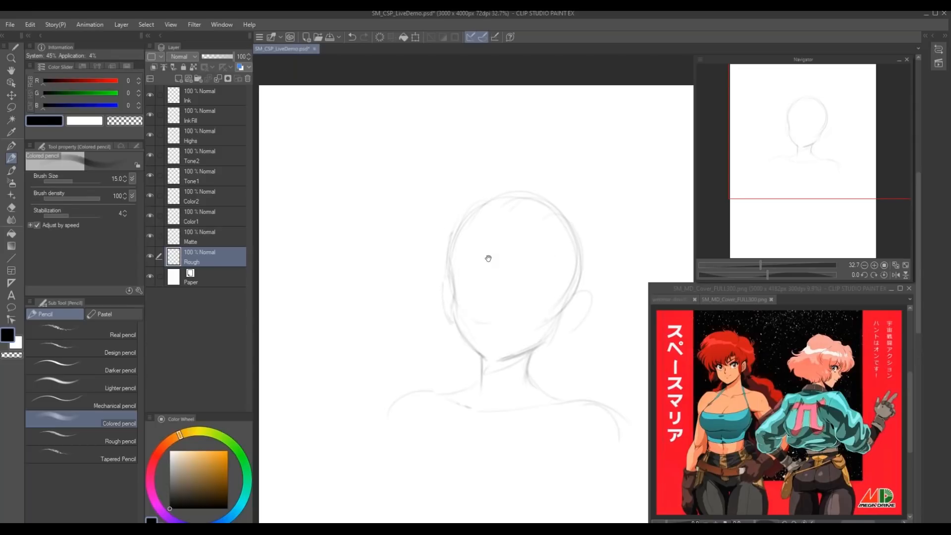
- Sketch the curved hairline across the forehead and side of the face, with loose hair volume around the head
scroll(489, 263, "down", 1)
scroll(507, 254, "up", 1)
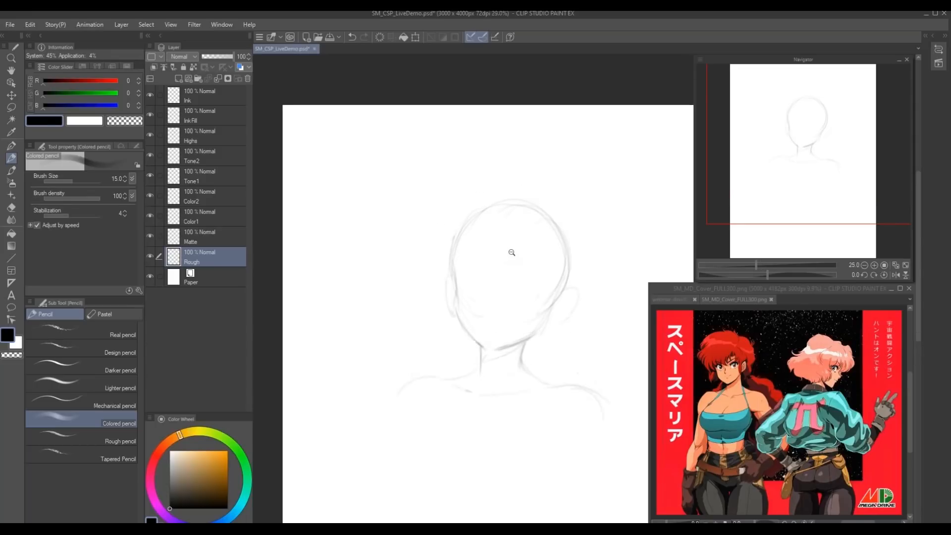
mouse_move(455, 236)
left_mouse_down()
mouse_move(491, 236)
mouse_move(552, 258)
left_mouse_up()
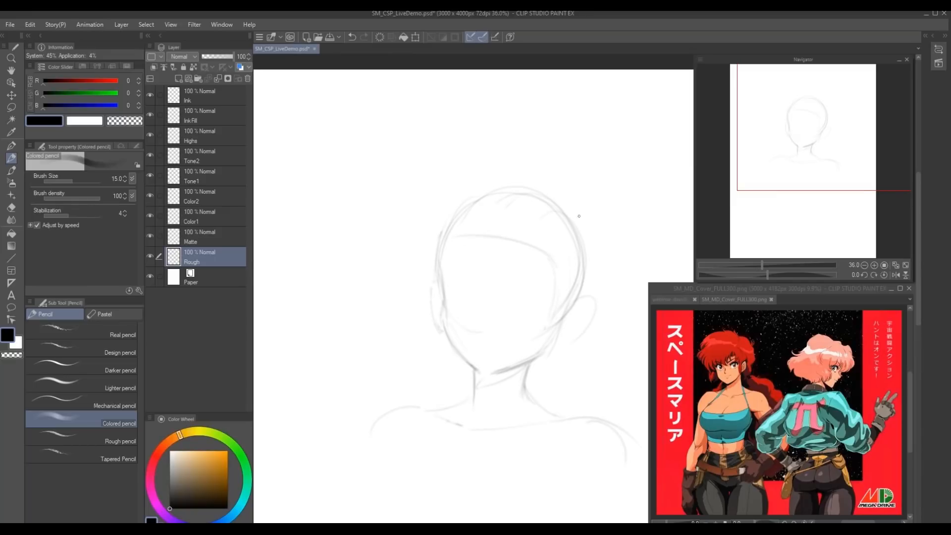
left_click_drag(579, 233, 587, 244)
left_click_drag(596, 254, 599, 285)
left_click_drag(542, 241, 560, 297)
scroll(456, 155, "right", 3)
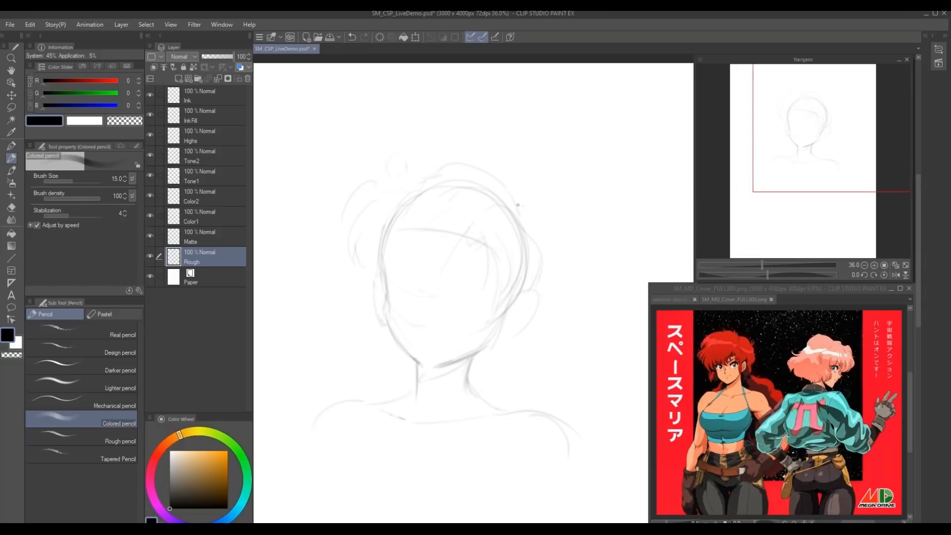
- Add spiky hair tufts at the back of the head, loose outer strands and guidelines on the face
left_click_drag(405, 304, 446, 256)
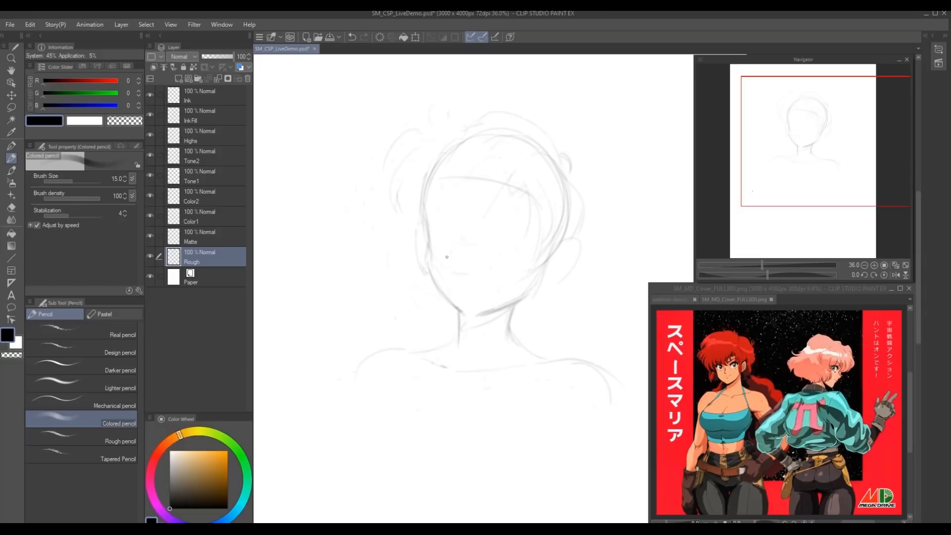
left_click_drag(568, 154, 565, 109)
mouse_move(566, 108)
left_mouse_down()
mouse_move(593, 129)
mouse_move(580, 177)
mouse_move(601, 160)
mouse_move(571, 176)
mouse_move(596, 197)
left_mouse_up()
left_click_drag(391, 191, 385, 219)
left_click_drag(537, 287, 542, 292)
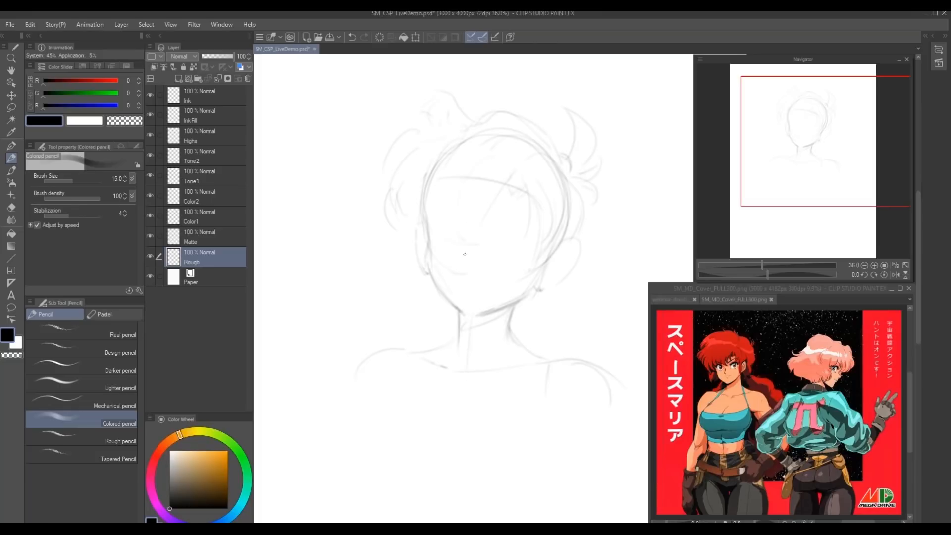
left_click_drag(442, 234, 456, 205)
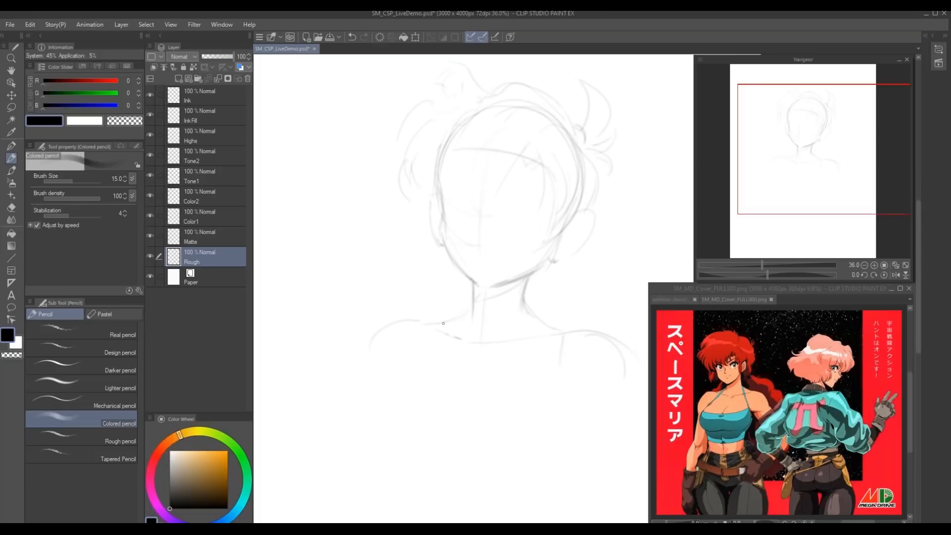
- Mark the pit of the neck and reinforce the neck and near collarbone lines
left_click_drag(479, 345, 473, 358)
left_click_drag(472, 293, 465, 331)
left_click_drag(523, 292, 528, 312)
left_click_drag(453, 330, 395, 325)
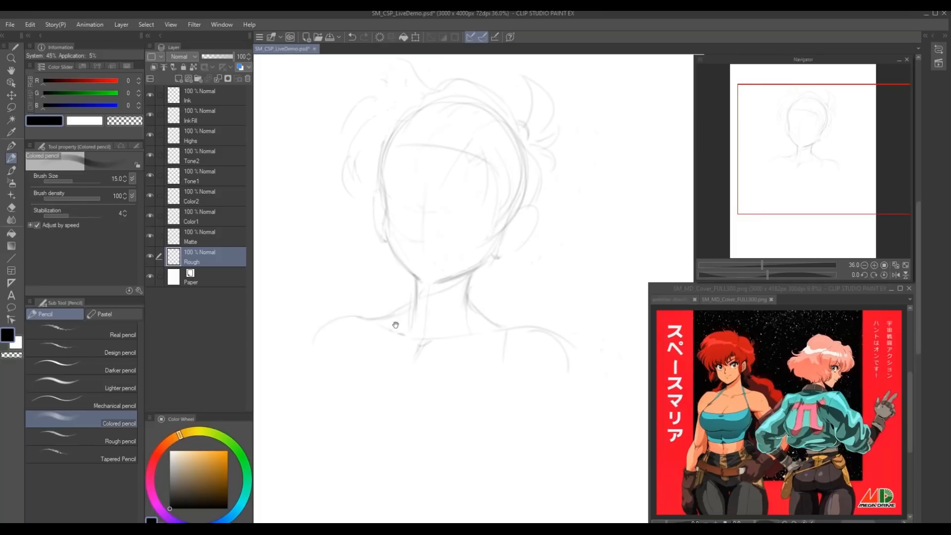
- Sketch the rounded shoulders, the sides of the ribcage and the torso's centre line
mouse_move(493, 333)
left_mouse_down()
mouse_move(560, 340)
mouse_move(574, 382)
left_mouse_up()
mouse_move(292, 327)
left_mouse_down()
mouse_move(403, 312)
mouse_move(425, 387)
left_mouse_up()
mouse_move(378, 274)
left_mouse_down()
mouse_move(305, 246)
mouse_move(355, 380)
left_mouse_up()
left_click_drag(542, 290, 550, 401)
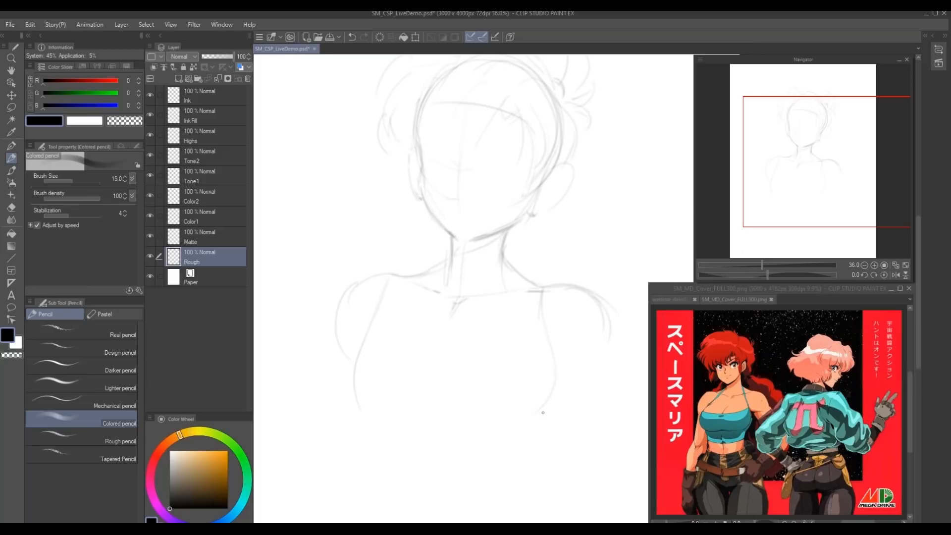
left_click_drag(455, 299, 427, 410)
mouse_move(369, 317)
left_mouse_down()
mouse_move(369, 417)
mouse_move(386, 448)
mouse_move(522, 452)
left_mouse_up()
- Round off the bottom of the ribcage and sketch the arch beneath it with the waist lines
scroll(408, 363, "down", 1)
left_click_drag(433, 382, 456, 311)
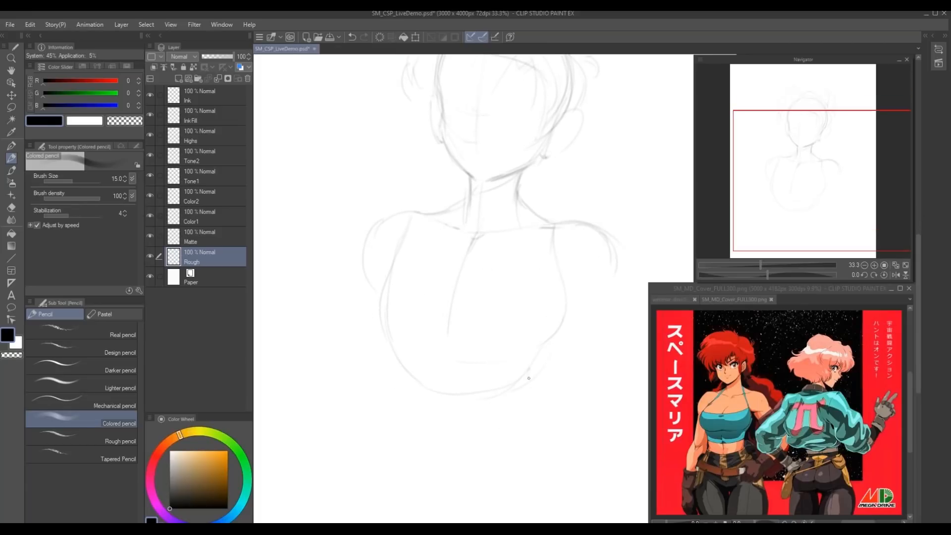
left_click_drag(517, 374, 543, 430)
left_click_drag(428, 354, 473, 342)
- Define the round shoulder form and the lines running from the collarbones to the armpits
left_click_drag(614, 259, 617, 280)
mouse_move(527, 228)
left_mouse_down()
mouse_move(560, 226)
mouse_move(554, 268)
left_mouse_up()
left_click_drag(423, 231, 405, 251)
mouse_move(571, 221)
left_mouse_down()
mouse_move(601, 240)
mouse_move(609, 272)
left_mouse_up()
left_click_drag(588, 227, 614, 278)
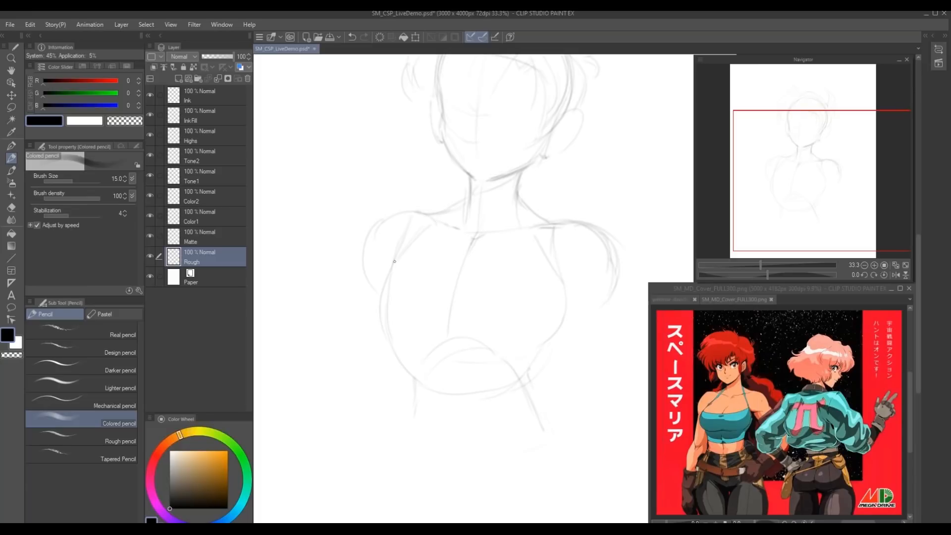
- Sketch both upper arms hanging from the shoulders down to the elbows
mouse_move(381, 231)
left_mouse_down()
mouse_move(375, 292)
mouse_move(366, 296)
left_mouse_up()
mouse_move(555, 278)
left_mouse_down()
mouse_move(556, 323)
mouse_move(539, 334)
mouse_move(573, 298)
left_mouse_up()
left_click_drag(587, 404, 610, 396)
mouse_move(370, 337)
left_mouse_down()
mouse_move(356, 372)
mouse_move(390, 394)
left_mouse_up()
mouse_move(367, 314)
left_mouse_down()
mouse_move(440, 355)
mouse_move(442, 332)
left_mouse_up()
left_click_drag(542, 447, 594, 460)
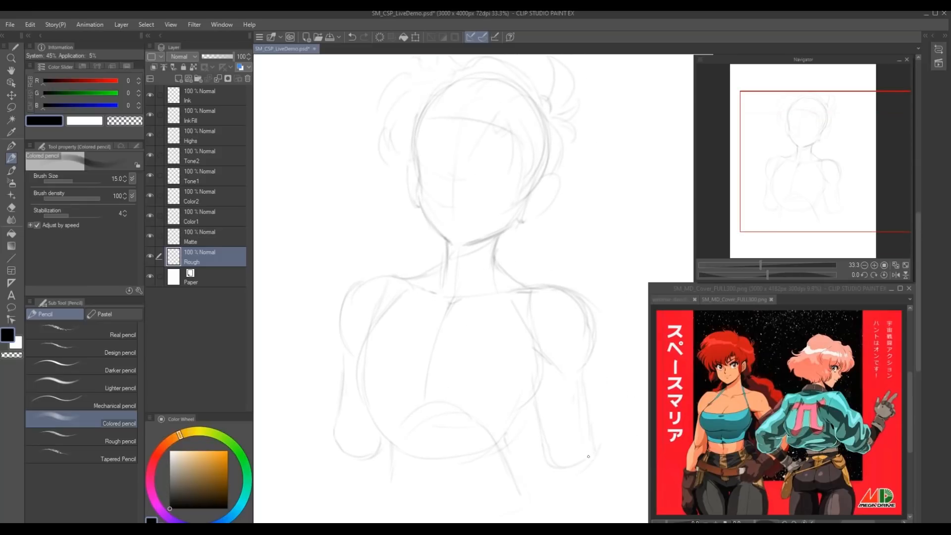
scroll(533, 335, "down", 1)
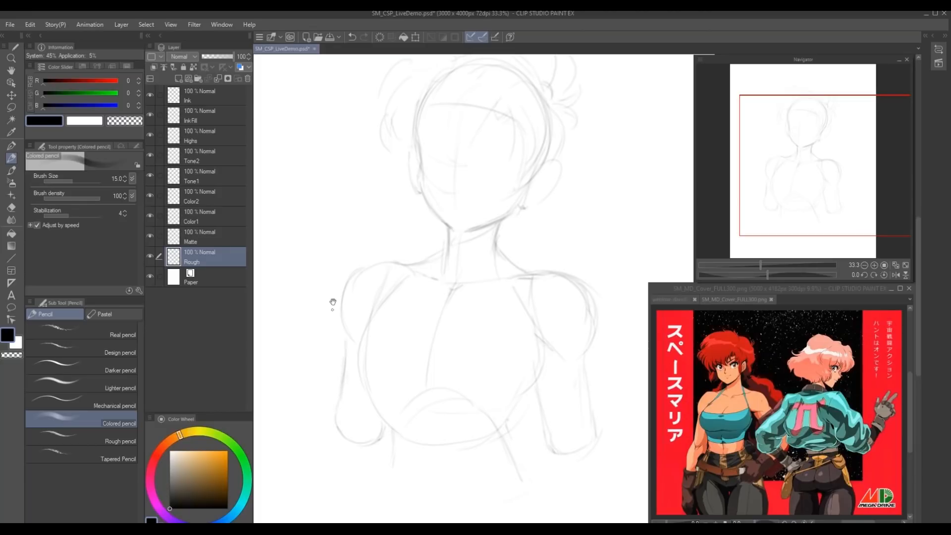
- Outline the bust on both sides of the torso's centre line
left_click_drag(334, 301, 380, 317)
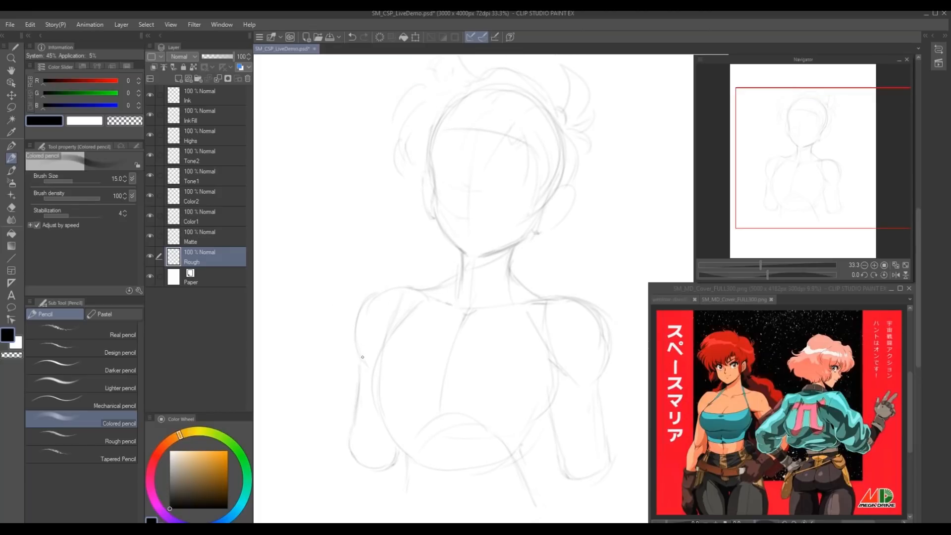
scroll(409, 291, "down", 1)
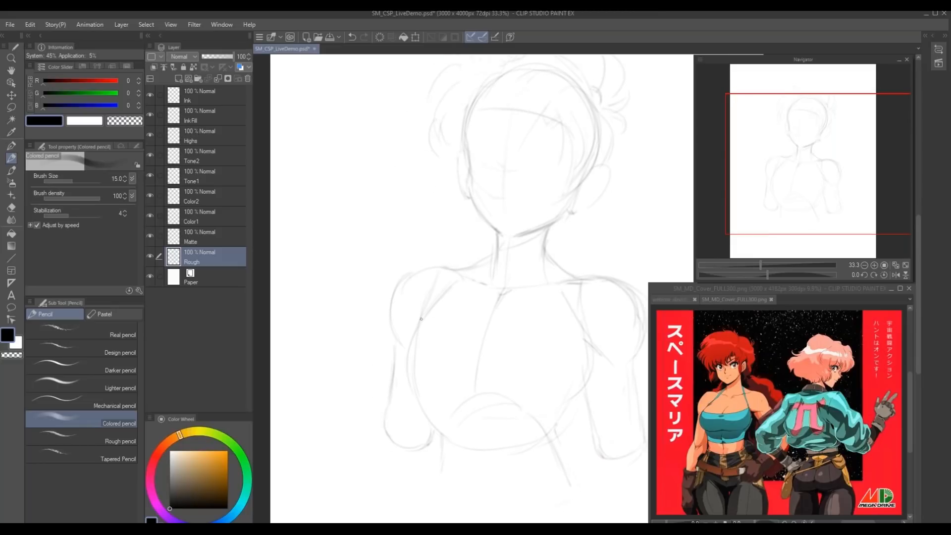
left_click_drag(425, 317, 408, 338)
mouse_move(581, 378)
left_mouse_down()
mouse_move(567, 397)
mouse_move(578, 389)
left_mouse_up()
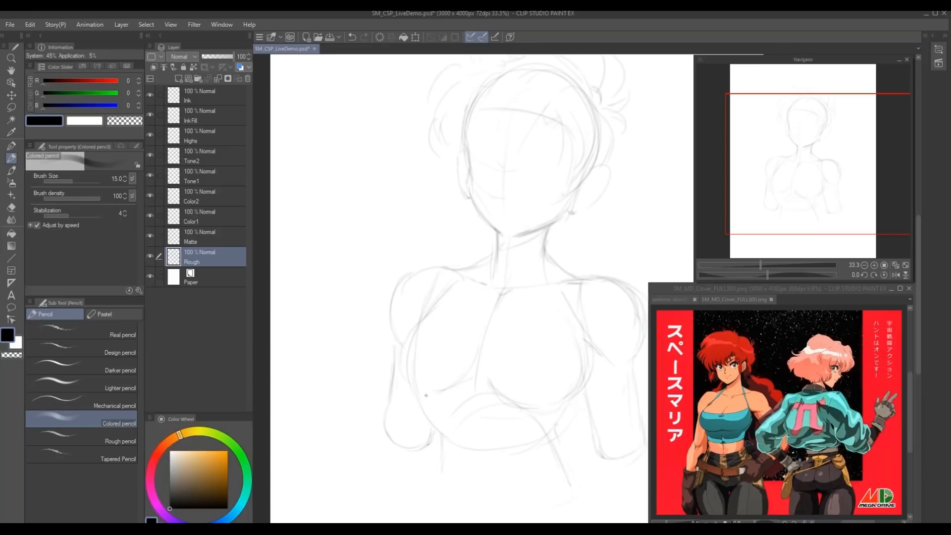
left_click_drag(493, 326, 488, 339)
left_click_drag(464, 339, 496, 337)
- Sketch the curved neckline of the top across the chest, with its strap lines
scroll(347, 317, "right", 2)
mouse_move(371, 315)
left_mouse_down()
mouse_move(388, 329)
mouse_move(425, 333)
left_mouse_up()
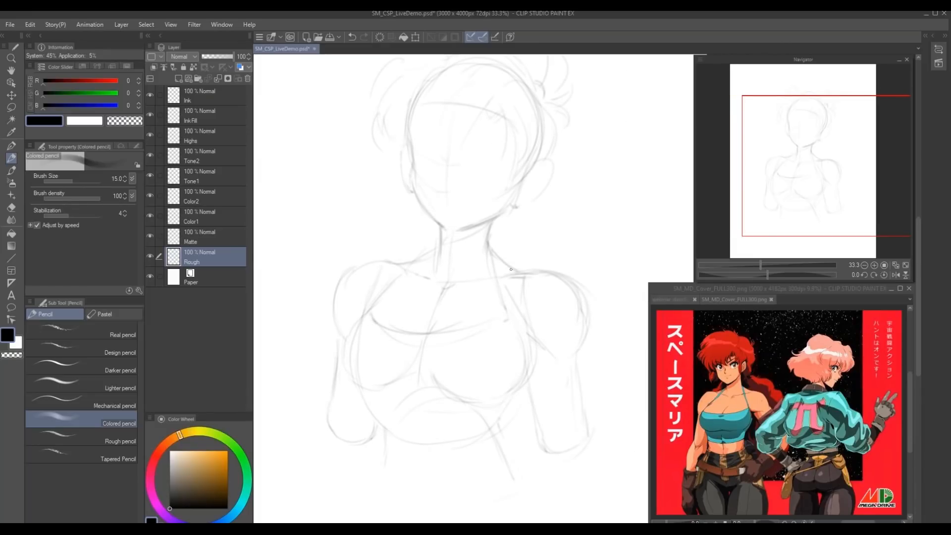
left_click_drag(477, 130, 497, 219)
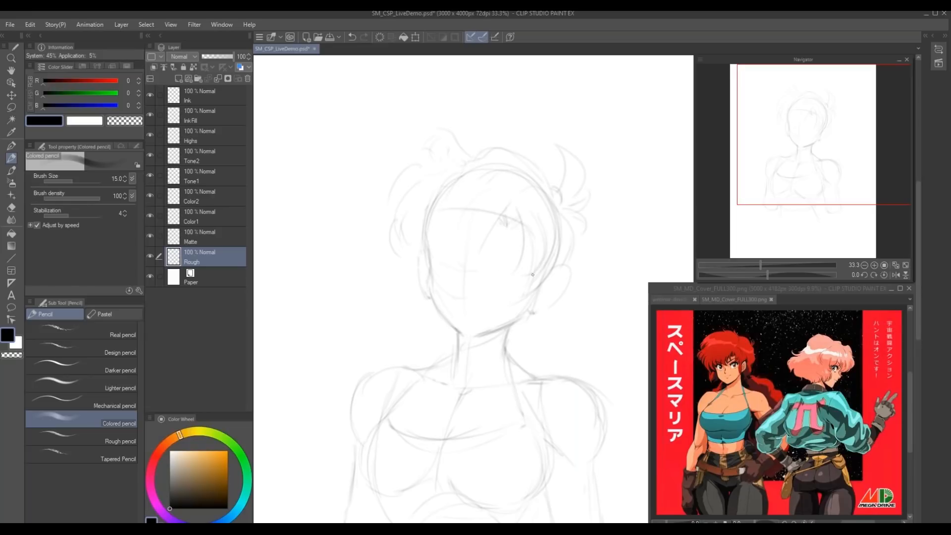
- Refine the near ear and the hair in front of it, and darken the chin and neck lines
mouse_move(539, 267)
left_mouse_down()
mouse_move(520, 296)
mouse_move(547, 308)
left_mouse_up()
left_click_drag(505, 325, 511, 372)
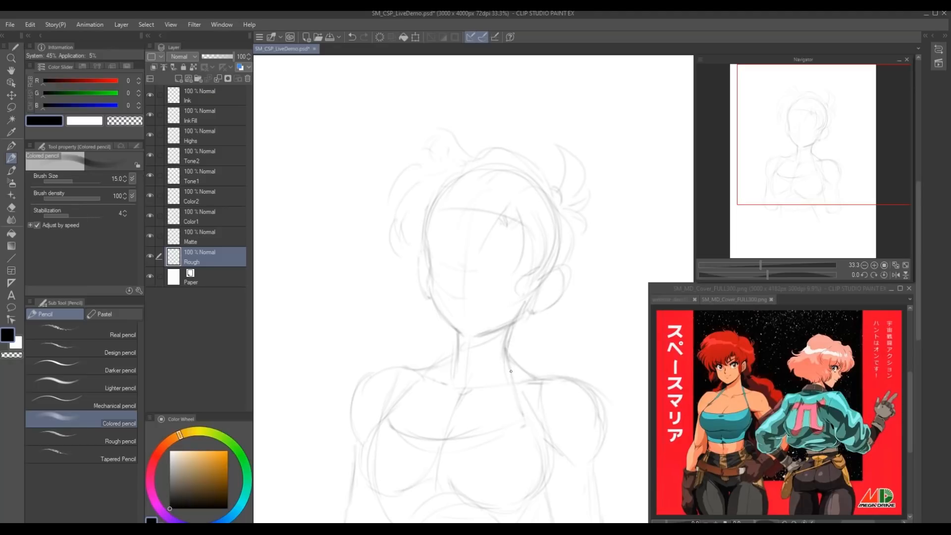
left_click_drag(456, 333, 456, 357)
mouse_move(450, 325)
left_mouse_down()
mouse_move(478, 335)
mouse_move(465, 336)
mouse_move(515, 320)
mouse_move(476, 348)
left_mouse_up()
left_click_drag(421, 228, 362, 274)
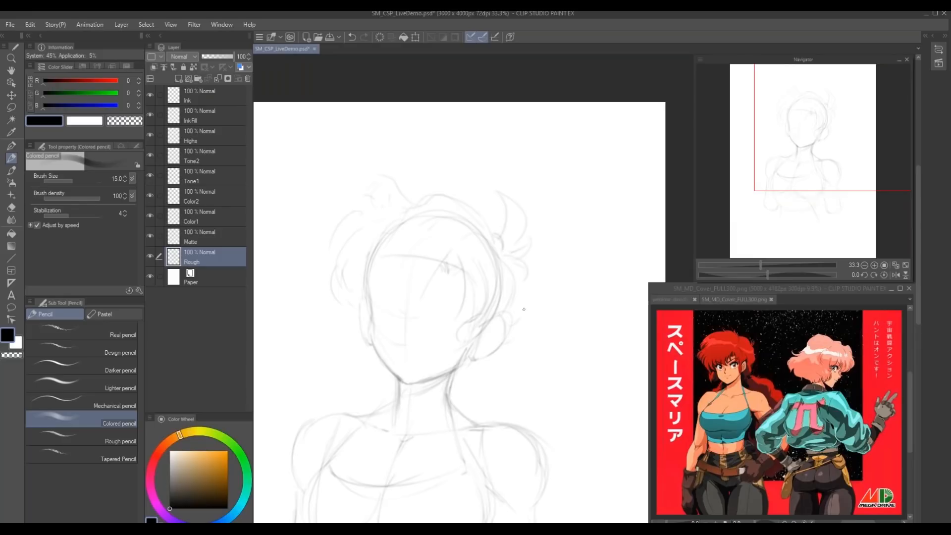
- Sketch a wavy ponytail sweeping out behind the head and over the near shoulder
mouse_move(536, 333)
left_mouse_down()
mouse_move(605, 353)
mouse_move(585, 346)
left_mouse_up()
left_click_drag(564, 350, 590, 370)
left_click_drag(397, 330, 413, 288)
left_click_drag(467, 345, 483, 338)
left_click_drag(546, 286, 519, 290)
mouse_move(580, 338)
left_mouse_down()
mouse_move(587, 365)
mouse_move(569, 400)
left_mouse_up()
mouse_move(588, 361)
left_mouse_down()
mouse_move(598, 372)
mouse_move(615, 367)
left_mouse_up()
mouse_move(618, 361)
left_mouse_down()
mouse_move(606, 382)
mouse_move(581, 377)
left_mouse_up()
left_click_drag(588, 380, 599, 397)
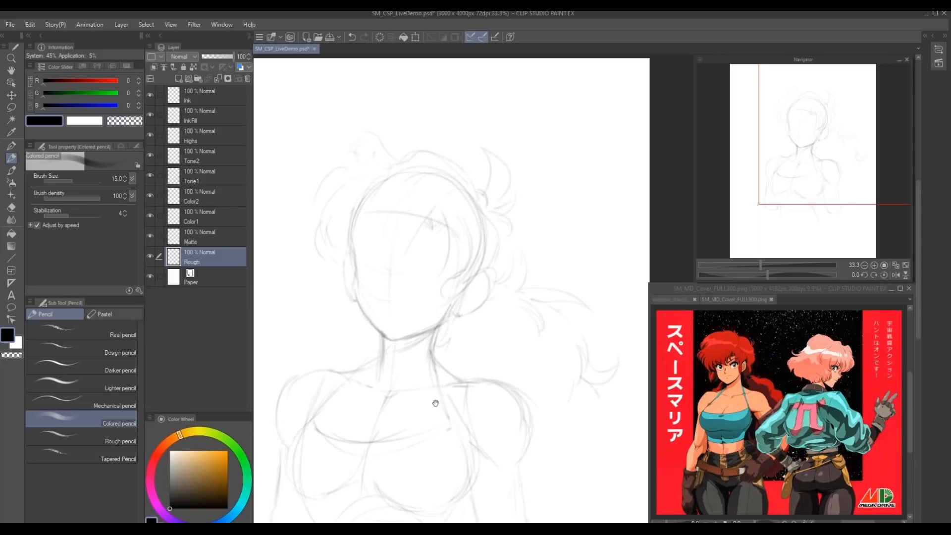
- Extend the ponytail downward beside the arm with loose, curling strands
scroll(436, 403, "down", 1)
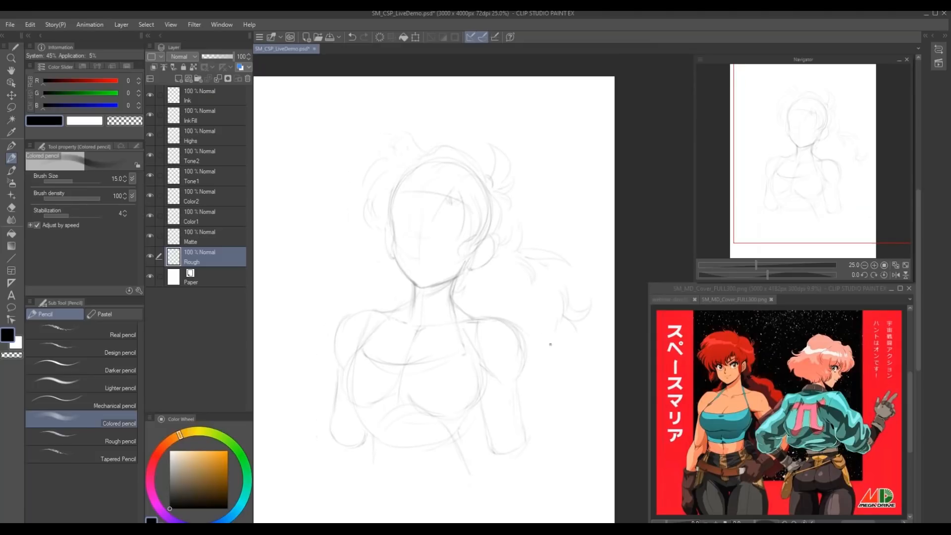
left_click_drag(578, 353, 575, 345)
mouse_move(584, 340)
left_mouse_down()
mouse_move(597, 381)
mouse_move(600, 374)
mouse_move(568, 402)
left_mouse_up()
scroll(389, 281, "up", 2)
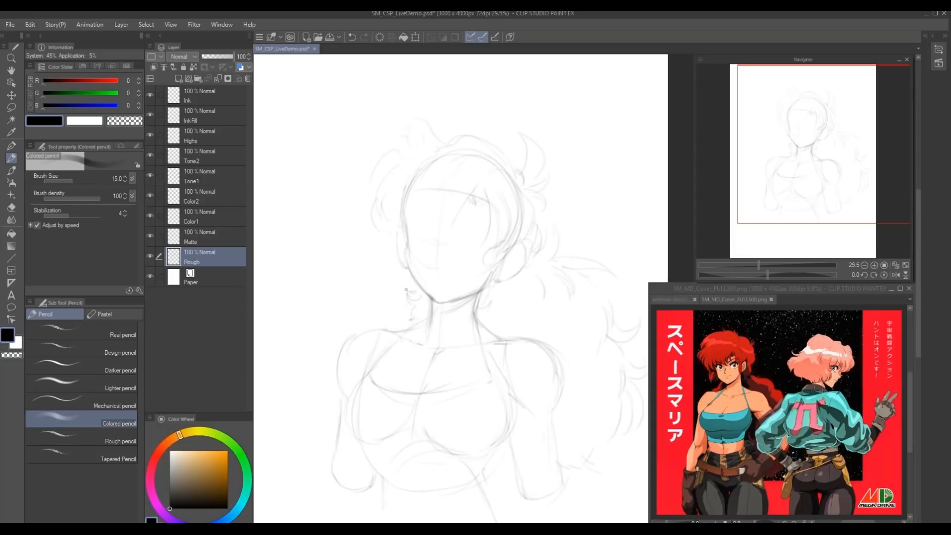
- Add curled locks below the far ear, detail the near ear and darken the jawline
scroll(405, 276, "up", 2)
left_click_drag(411, 265, 416, 290)
left_click_drag(419, 322, 425, 329)
mouse_move(415, 276)
left_mouse_down()
mouse_move(442, 359)
mouse_move(500, 334)
mouse_move(462, 352)
mouse_move(484, 345)
mouse_move(446, 349)
mouse_move(443, 341)
mouse_move(479, 352)
mouse_move(503, 332)
mouse_move(447, 365)
mouse_move(504, 333)
mouse_move(491, 343)
mouse_move(493, 369)
left_mouse_up()
mouse_move(529, 288)
left_mouse_down()
mouse_move(519, 325)
mouse_move(544, 295)
mouse_move(523, 299)
mouse_move(526, 316)
mouse_move(531, 301)
mouse_move(529, 313)
mouse_move(513, 314)
mouse_move(538, 308)
left_mouse_up()
left_click_drag(412, 272, 415, 293)
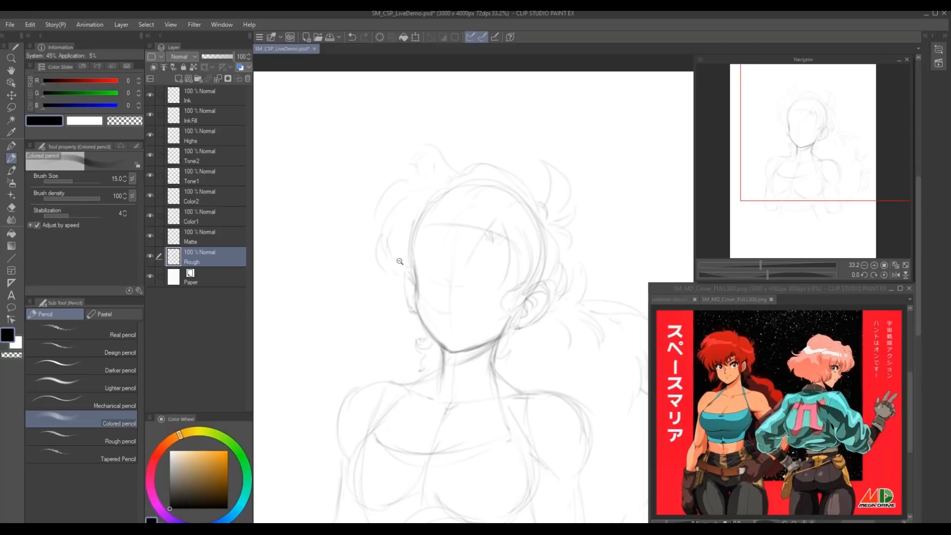
- Sketch strands of bangs falling over the forehead and a lock of hair beside the far ear
scroll(404, 259, "up", 1)
left_click_drag(473, 261, 453, 295)
left_click_drag(464, 242, 446, 287)
mouse_move(413, 235)
left_mouse_down()
mouse_move(415, 266)
mouse_move(379, 288)
mouse_move(389, 313)
mouse_move(413, 327)
left_mouse_up()
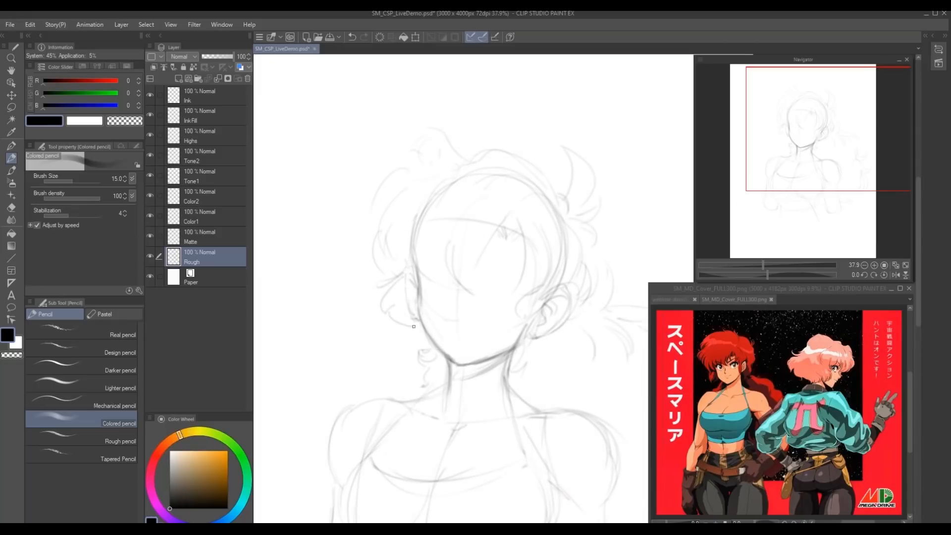
- Rough in the eyebrows, eyes and nose on the face
scroll(360, 237, "up", 1)
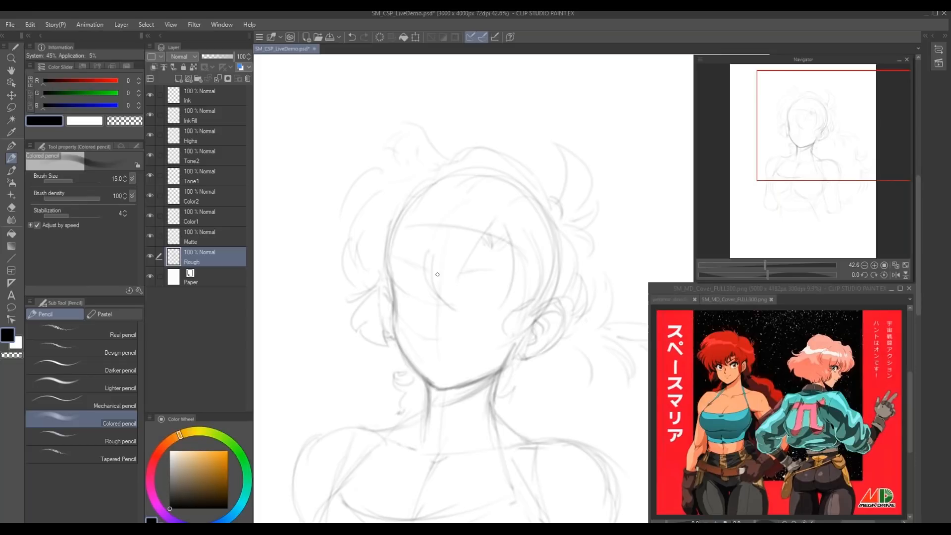
left_click_drag(464, 287, 479, 290)
mouse_move(404, 278)
left_mouse_down()
mouse_move(415, 296)
mouse_move(420, 282)
mouse_move(459, 307)
left_mouse_up()
scroll(416, 257, "up", 3)
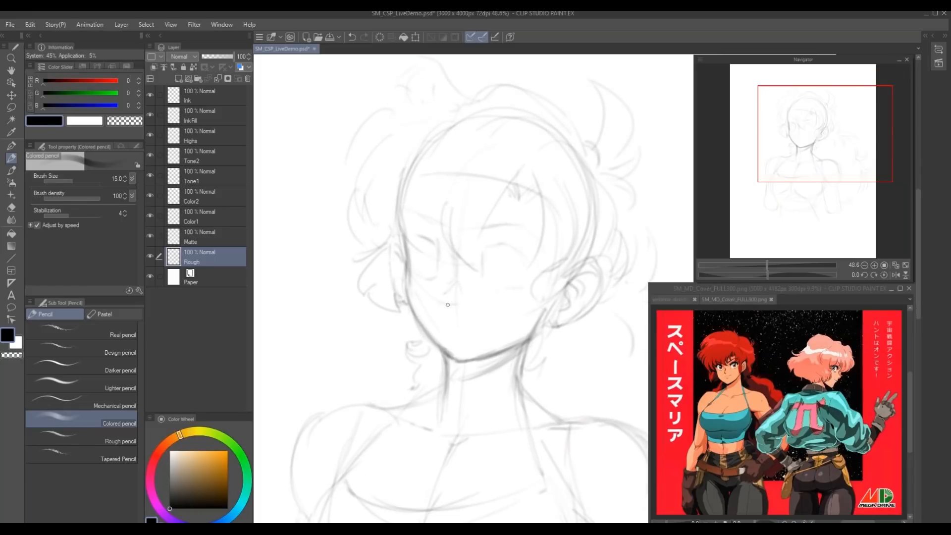
- Redraw the nose and develop both eyes, adding the upper lids and irises
left_click_drag(442, 288, 446, 295)
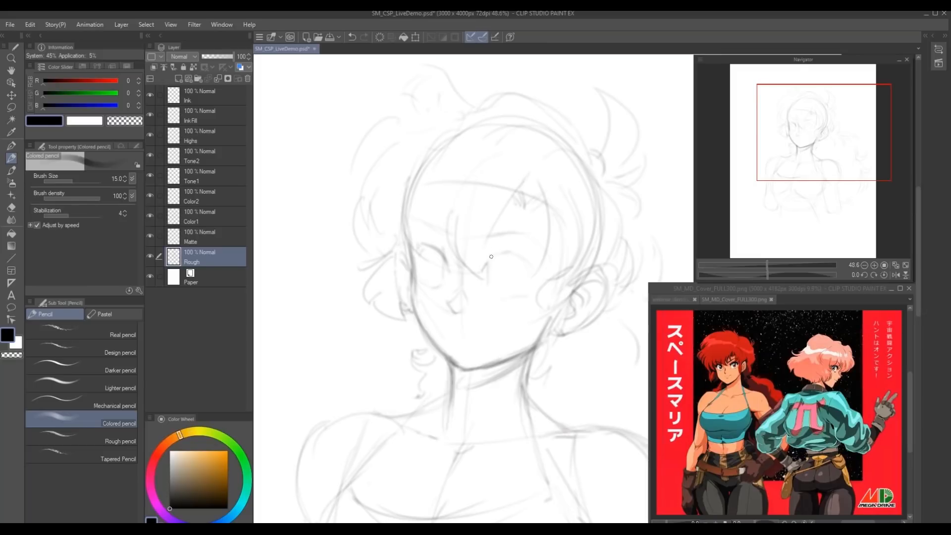
left_click_drag(486, 258, 532, 262)
left_click_drag(416, 240, 447, 272)
mouse_move(426, 267)
left_mouse_down()
mouse_move(428, 276)
mouse_move(428, 263)
left_mouse_up()
left_click_drag(494, 290, 490, 270)
mouse_move(423, 261)
left_mouse_down()
mouse_move(435, 233)
mouse_move(428, 241)
mouse_move(453, 263)
mouse_move(504, 239)
mouse_move(478, 241)
mouse_move(525, 231)
left_mouse_up()
scroll(461, 362, "down", 2)
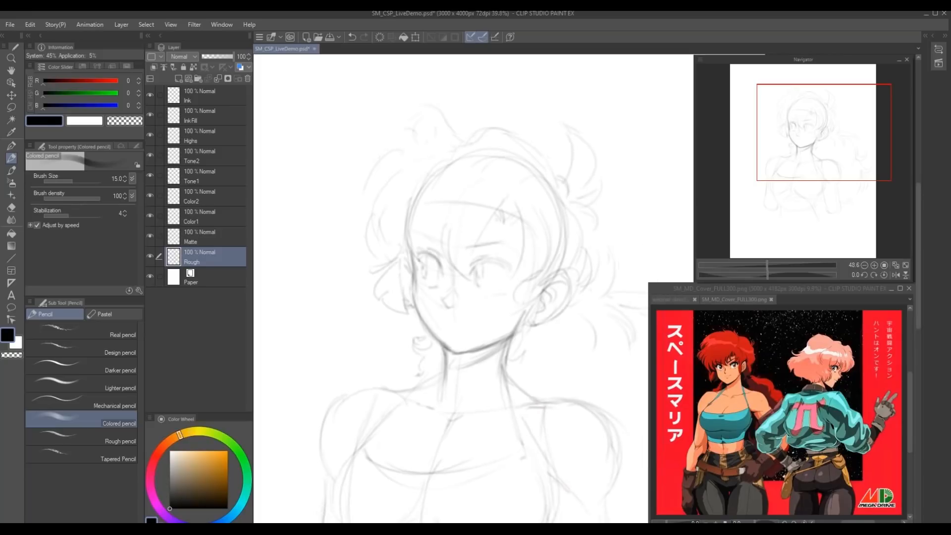
scroll(374, 353, "up", 2)
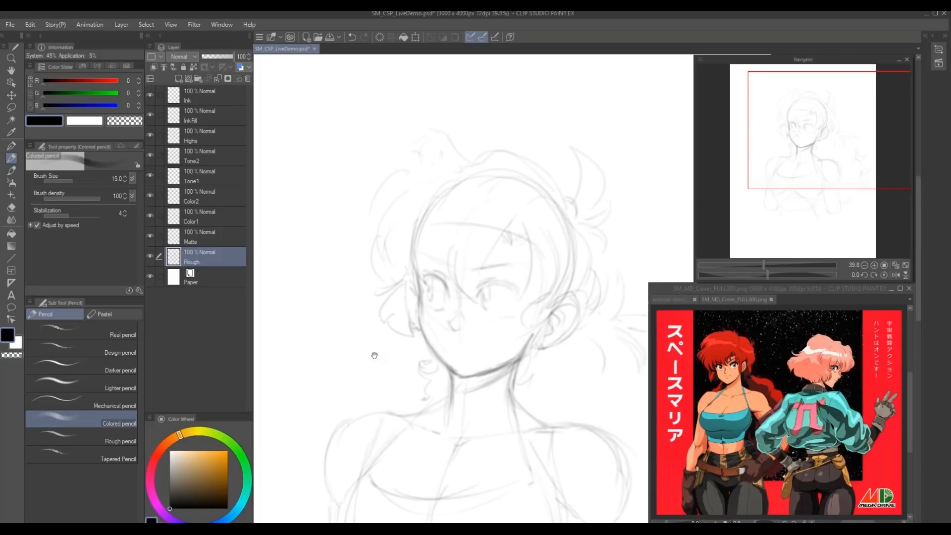
- Lasso the near eye and eyebrow, scale them to 101% width and 102% height, rotate by -1.1 degrees and nudge them into place
key("m")
mouse_move(500, 266)
left_mouse_down()
mouse_move(465, 300)
mouse_move(472, 335)
mouse_move(502, 341)
mouse_move(523, 303)
mouse_move(499, 258)
left_mouse_up()
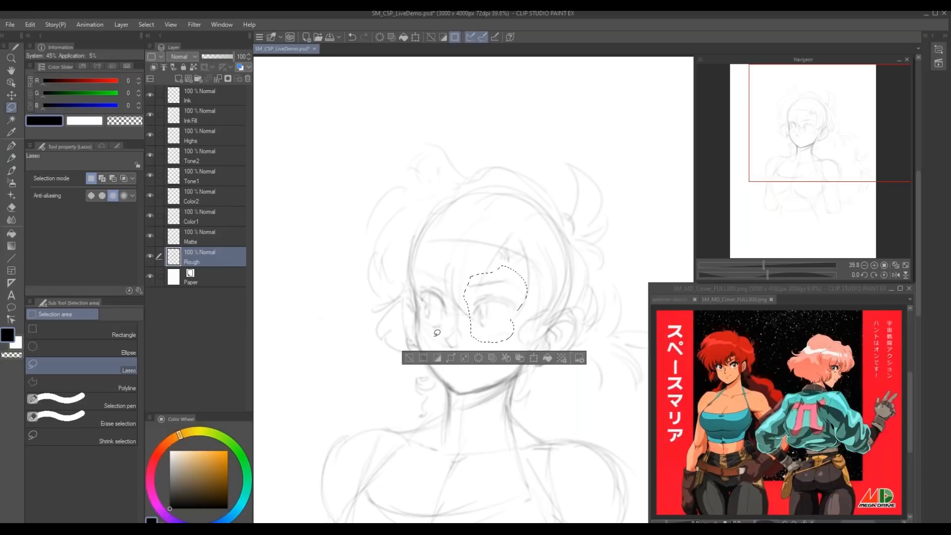
key("ctrl+t")
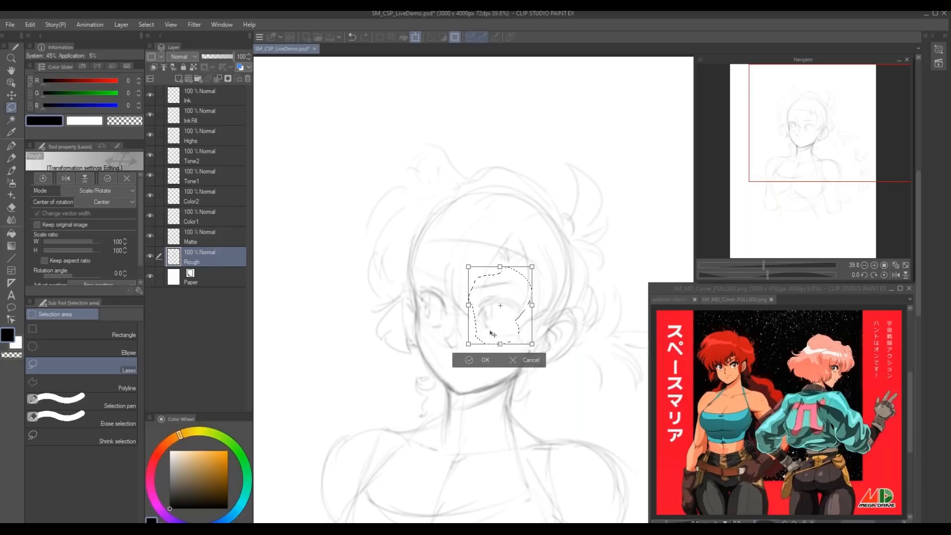
left_click_drag(395, 340, 382, 330)
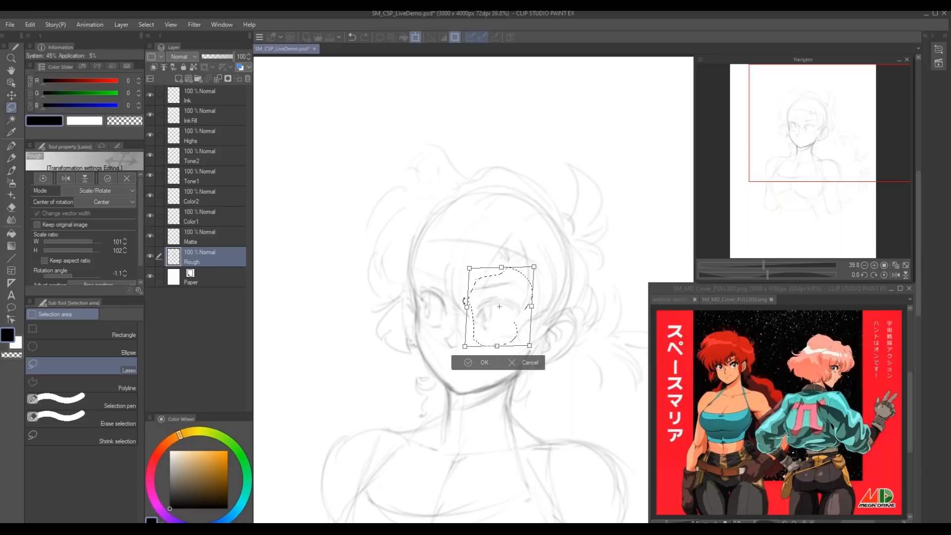
key("Right")
key("Right")
key("Right")
key("Right")
key("Up")
key("Up")
key("Up")
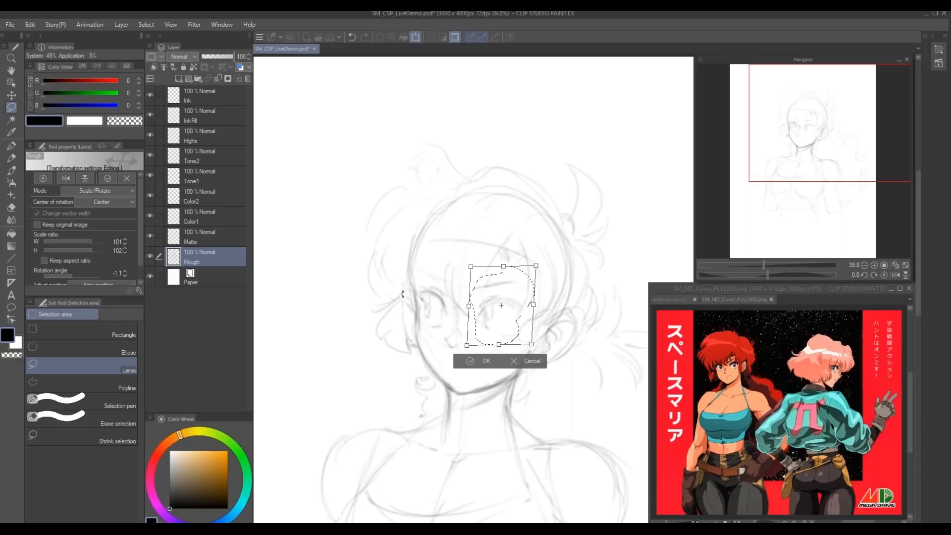
key("Left")
key("Left")
key("Down")
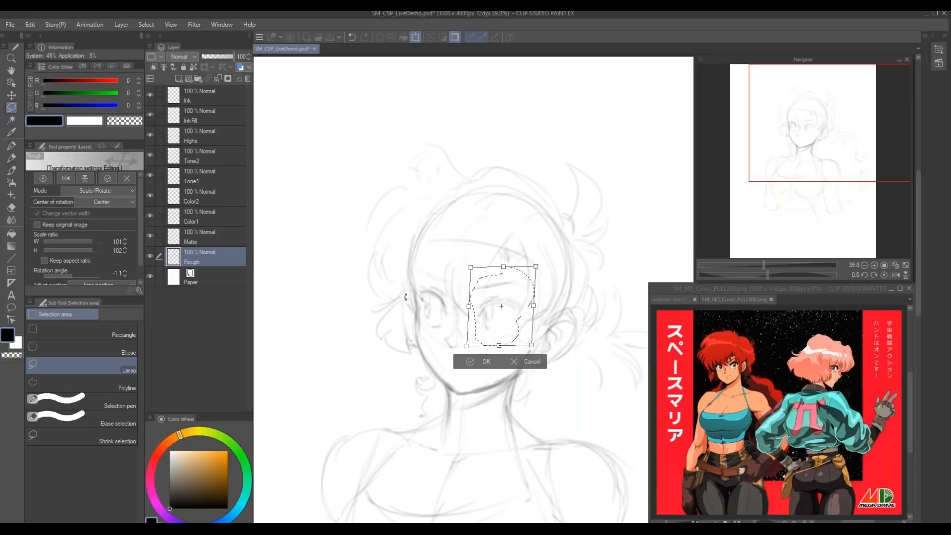
key("Return")
- Lasso the far eye and eyebrow, adjust their placement with a transform and clear the selection
left_click_drag(419, 260, 443, 273)
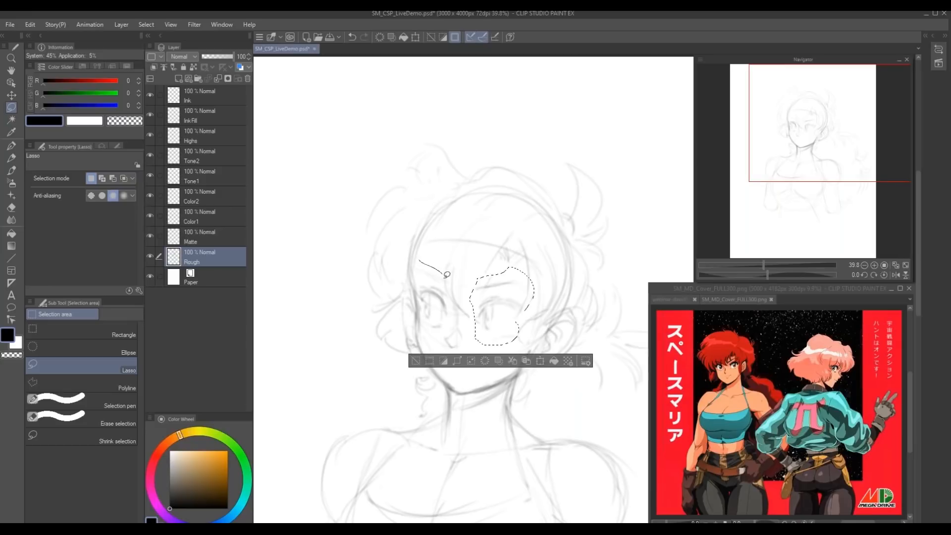
mouse_move(448, 326)
left_mouse_down()
mouse_move(421, 321)
mouse_move(415, 262)
left_mouse_up()
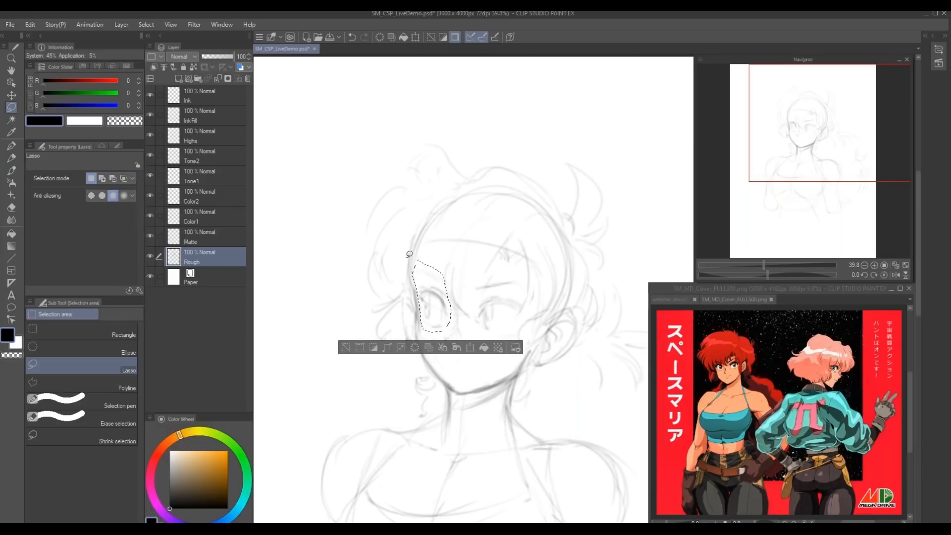
key("ctrl+t")
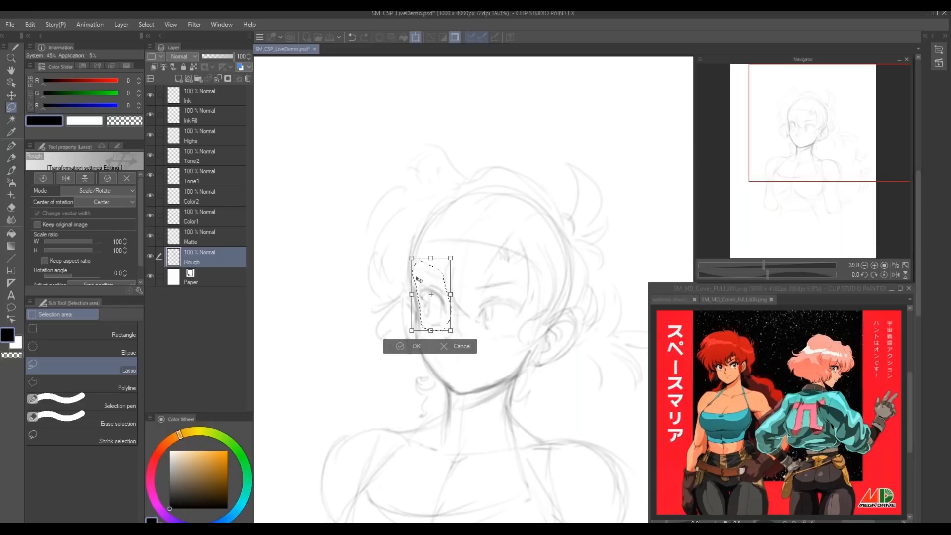
key("Return")
key("ctrl+d")
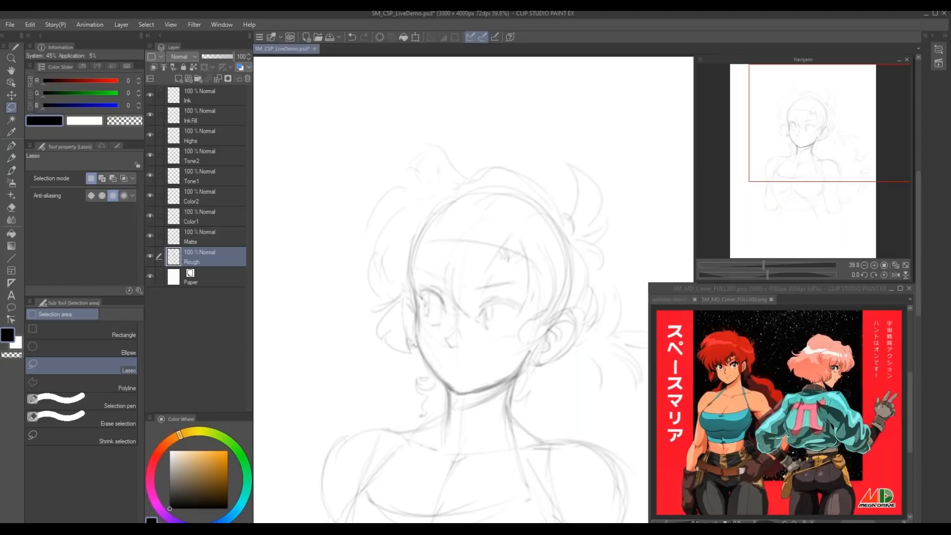
- Darken the near eyebrow and the nose, and clean up the nose lines with the Soft eraser at size 25
key("p")
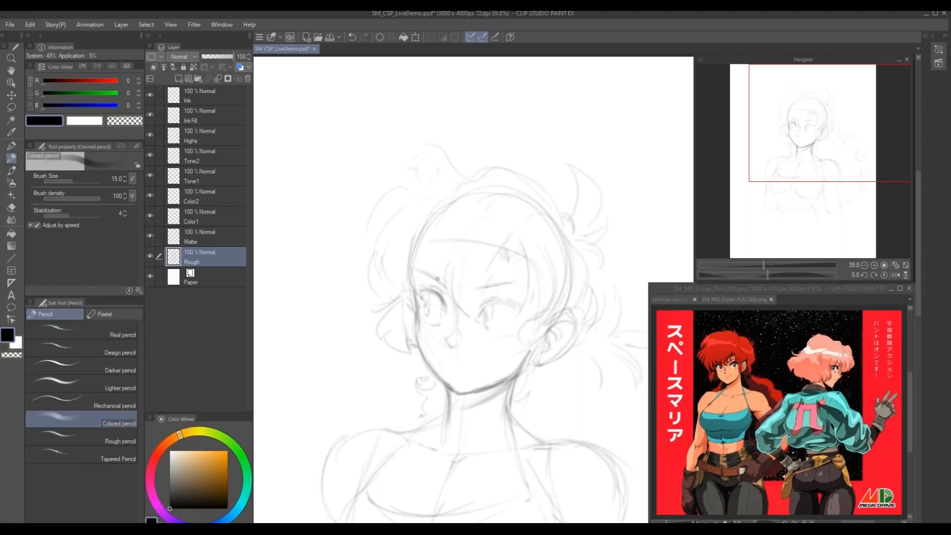
left_click_drag(477, 292, 524, 290)
left_click_drag(448, 340, 455, 346)
key("e")
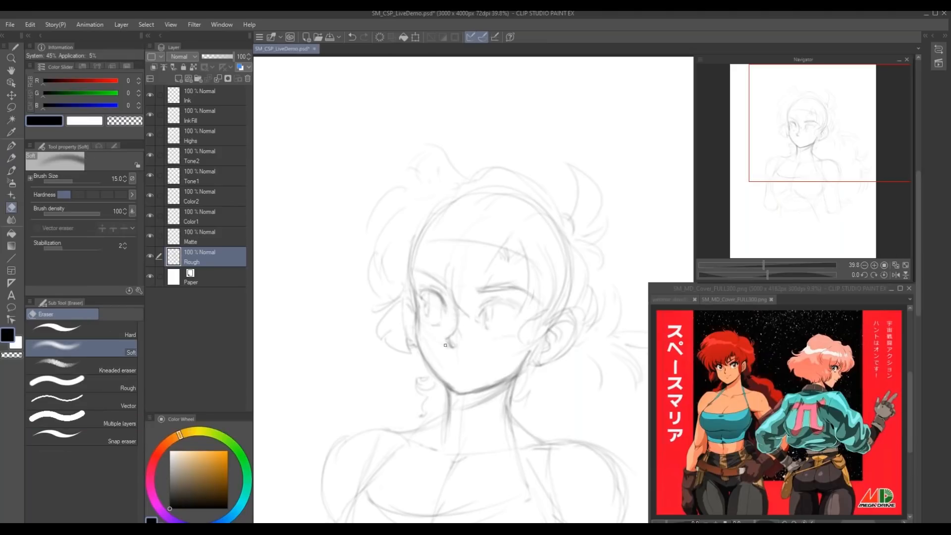
key("bracketright")
key("bracketright")
key("bracketright")
key("p")
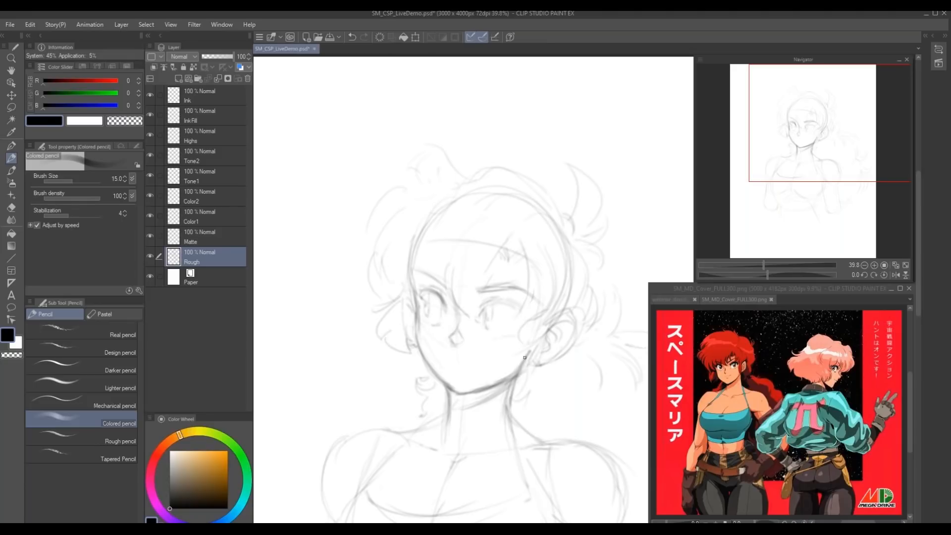
- Darken the jawline from below the near ear around the chin to the far cheek
left_click_drag(498, 381, 452, 393)
left_click_drag(417, 344, 451, 392)
left_click_drag(406, 308, 462, 356)
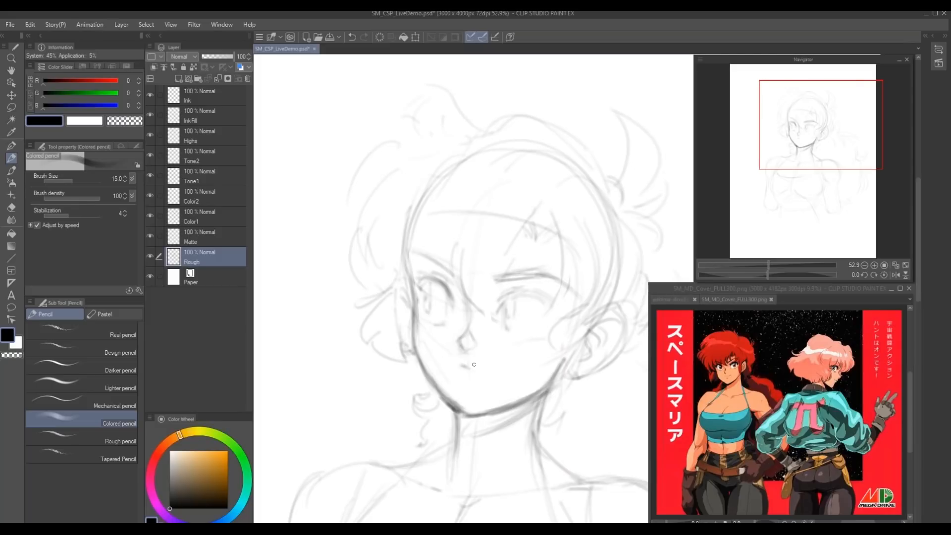
- Draw the mouth, shade the shadow beneath the chin and reinforce the jaw's lower edge
mouse_move(470, 367)
left_mouse_down()
mouse_move(453, 363)
mouse_move(479, 368)
mouse_move(450, 372)
left_mouse_up()
mouse_move(539, 357)
left_mouse_down()
mouse_move(493, 399)
mouse_move(452, 407)
mouse_move(488, 416)
mouse_move(451, 428)
mouse_move(437, 410)
mouse_move(436, 441)
left_mouse_up()
mouse_move(541, 356)
left_mouse_down()
mouse_move(497, 399)
mouse_move(444, 410)
left_mouse_up()
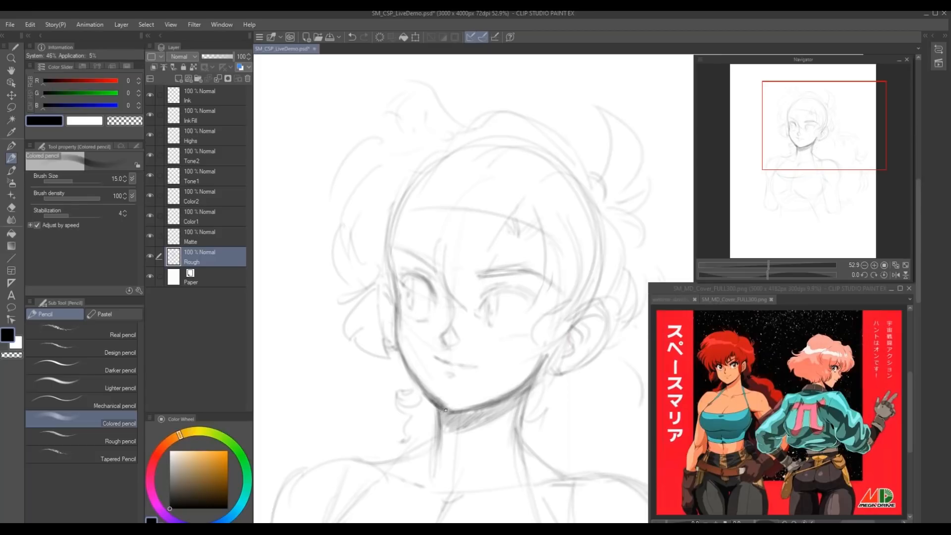
- Sketch extra curls of hair beside the far side of the face and strands on top of the head
scroll(377, 265, "down", 2)
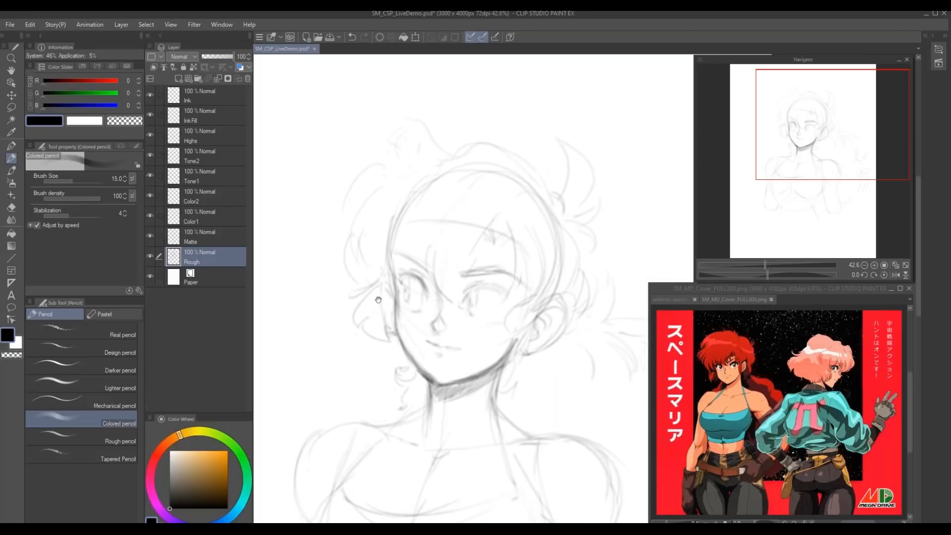
scroll(377, 265, "down", 4)
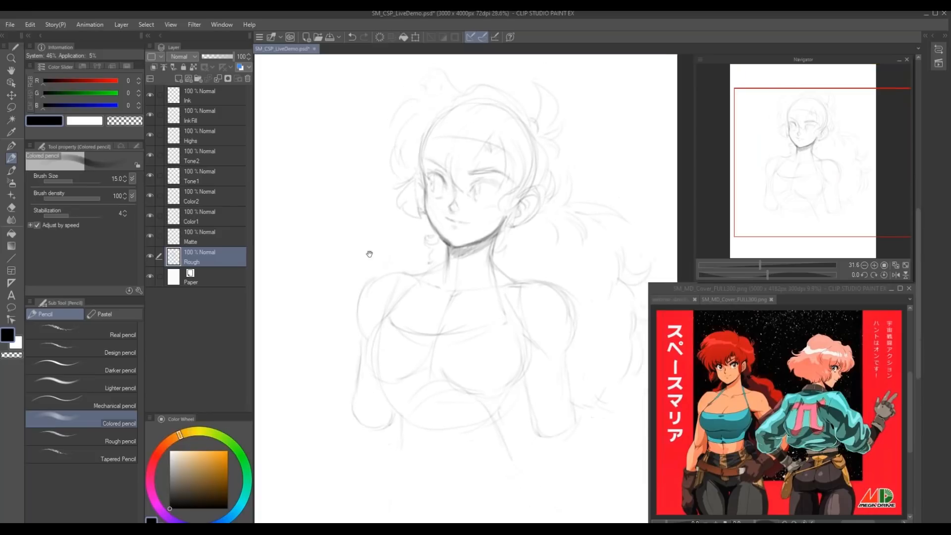
left_click_drag(369, 284, 365, 303)
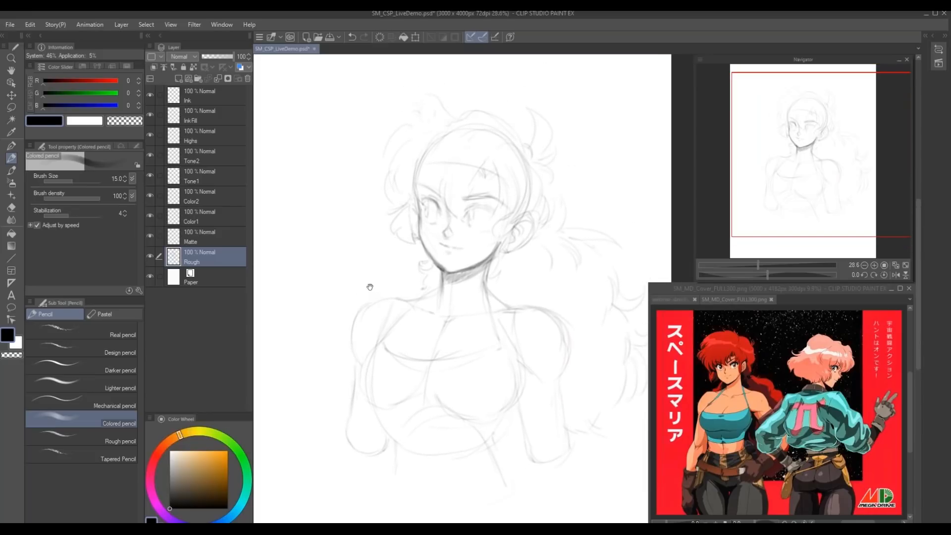
left_click_drag(373, 193, 389, 214)
mouse_move(407, 181)
left_mouse_down()
mouse_move(392, 201)
mouse_move(416, 227)
left_mouse_up()
left_click_drag(494, 113, 500, 136)
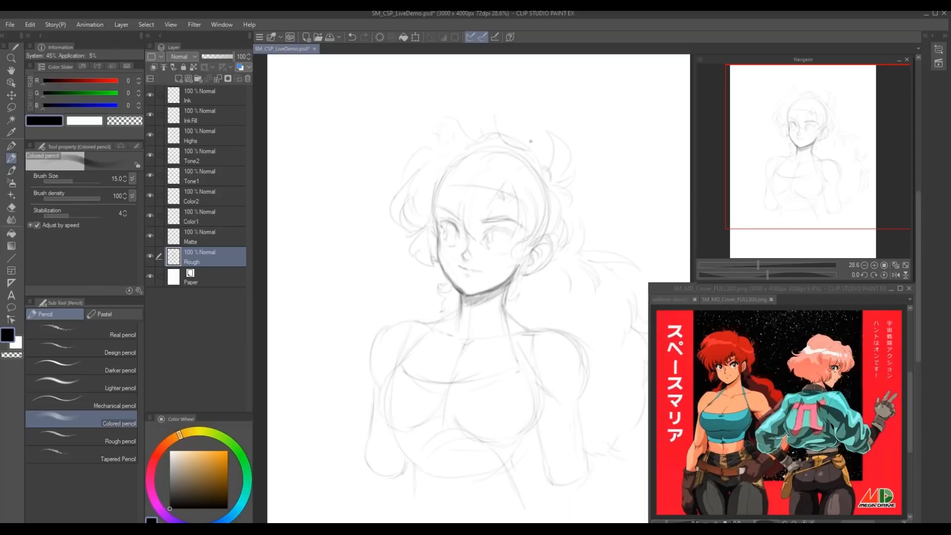
- Mirror the canvas view horizontally, strengthen the far eye, cheek and jaw, and tidy the chin with the Soft eraser
left_click(896, 274)
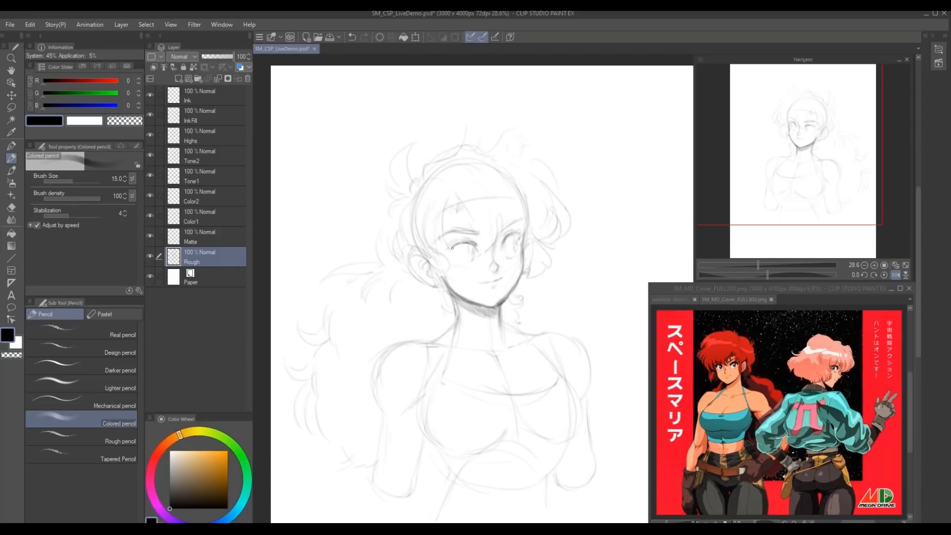
left_click_drag(457, 256, 440, 303)
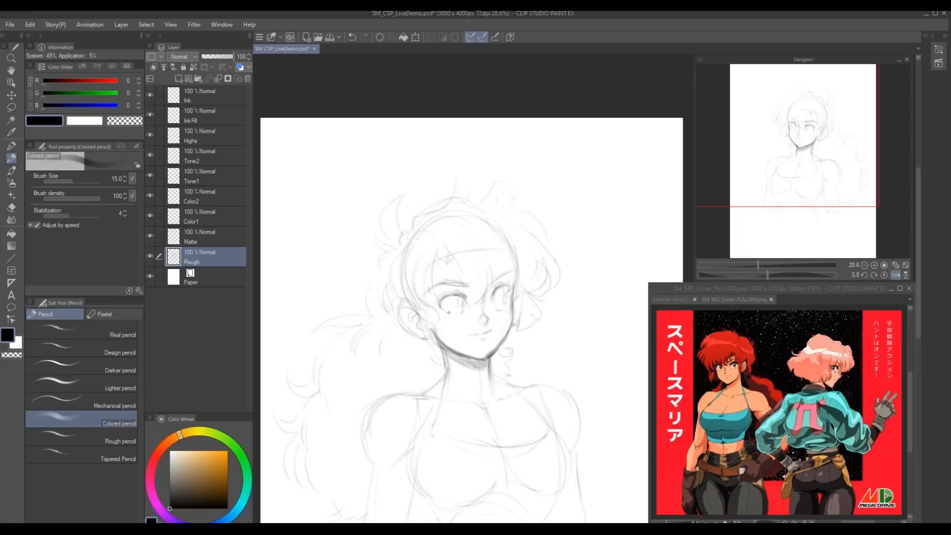
left_click_drag(493, 307, 501, 307)
left_click_drag(516, 280, 509, 319)
left_click_drag(512, 307, 492, 353)
left_click_drag(434, 332, 445, 356)
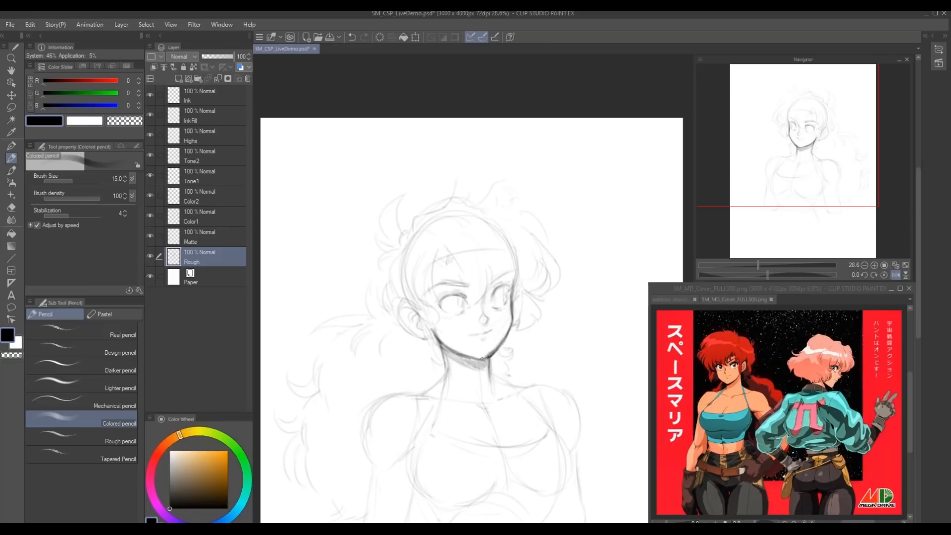
key("e")
mouse_move(486, 354)
left_mouse_down()
mouse_move(509, 322)
mouse_move(486, 355)
left_mouse_up()
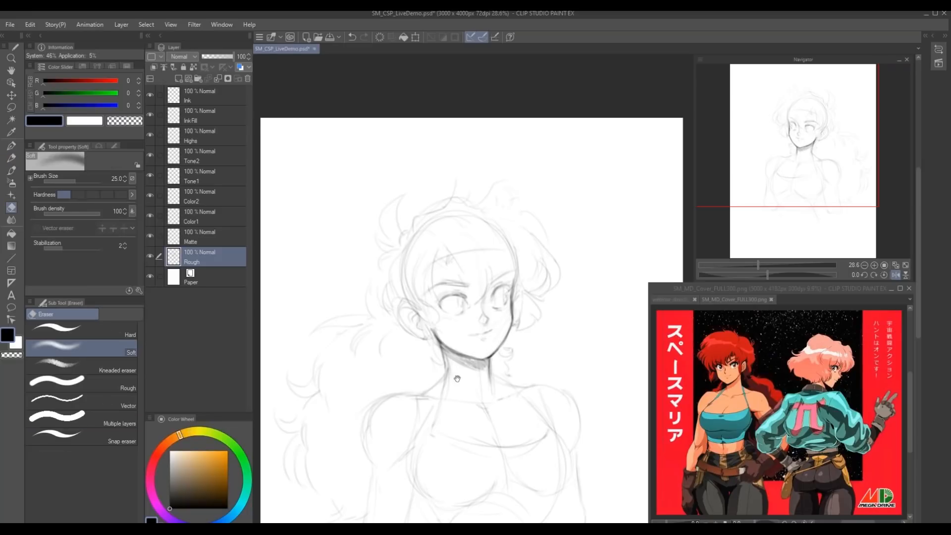
scroll(491, 352, "up", 1)
- Redraw the jawline in crisp dark strokes from the near ear to the far cheek, reducing the Colored pencil to size 8
key("p")
left_click_drag(434, 346, 444, 378)
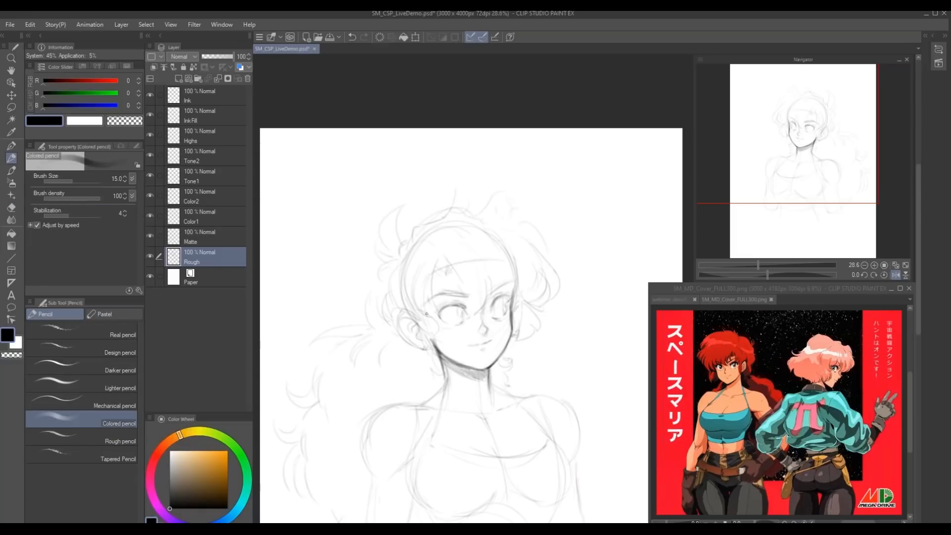
left_click_drag(440, 351, 464, 365)
key("bracketleft")
key("bracketleft")
left_click_drag(451, 357, 480, 371)
mouse_move(511, 308)
left_mouse_down()
mouse_move(513, 328)
mouse_move(488, 369)
mouse_move(446, 381)
mouse_move(482, 369)
left_mouse_up()
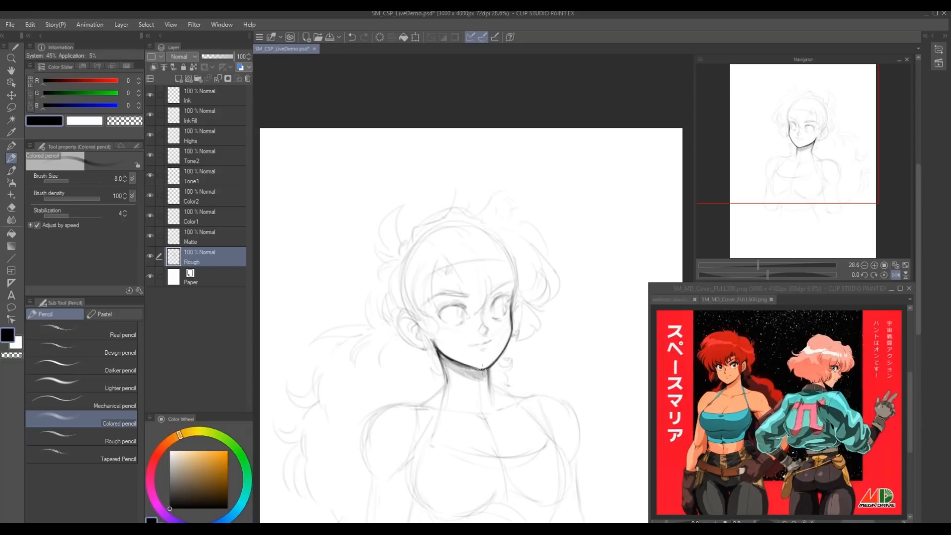
- Lasso the near ear, shrink its height to about 93%, slant it slightly toward the face and clear the selection
mouse_move(421, 313)
left_mouse_down()
mouse_move(397, 327)
mouse_move(417, 313)
mouse_move(405, 345)
left_mouse_up()
key("m")
key("ctrl+t")
left_click_drag(415, 312, 420, 314)
left_click_drag(417, 357, 420, 357)
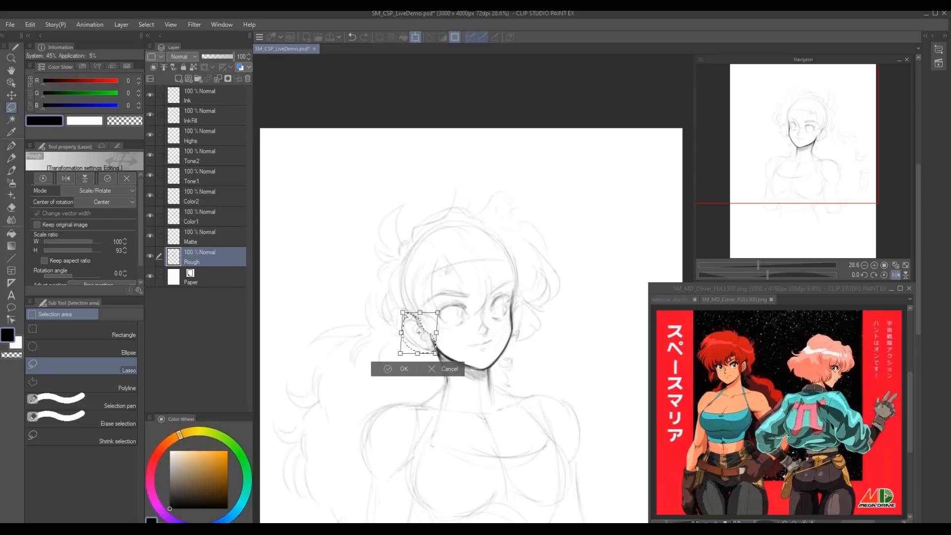
left_click_drag(420, 314, 427, 314)
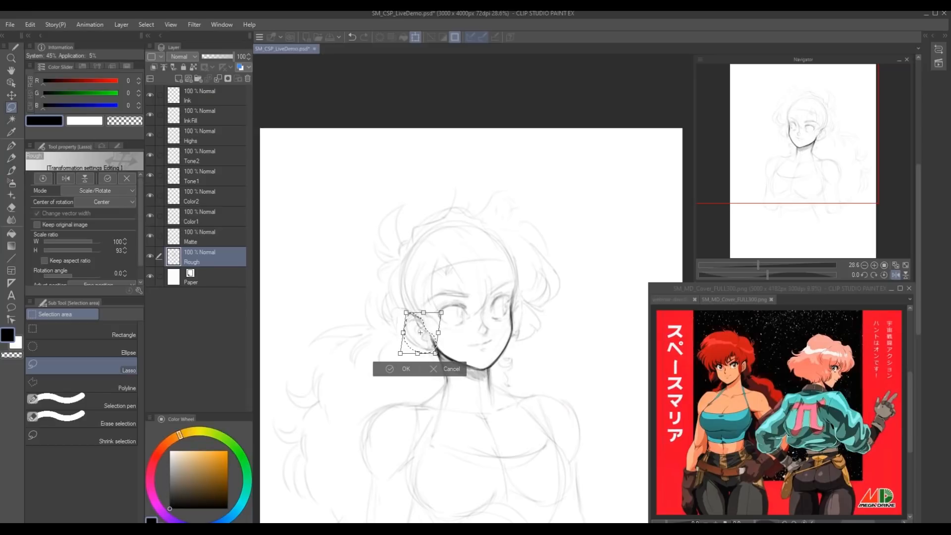
left_click_drag(418, 353, 417, 351)
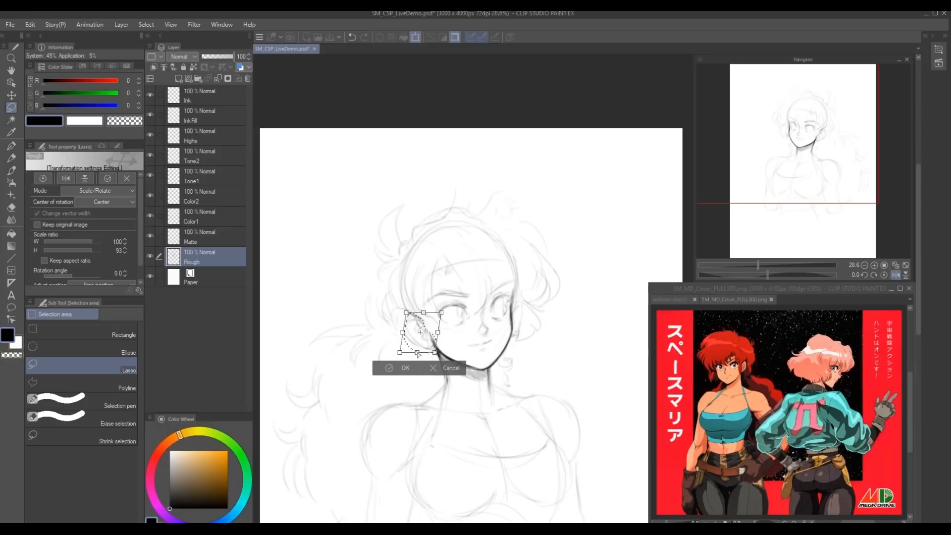
left_click_drag(425, 313, 423, 314)
key("Return")
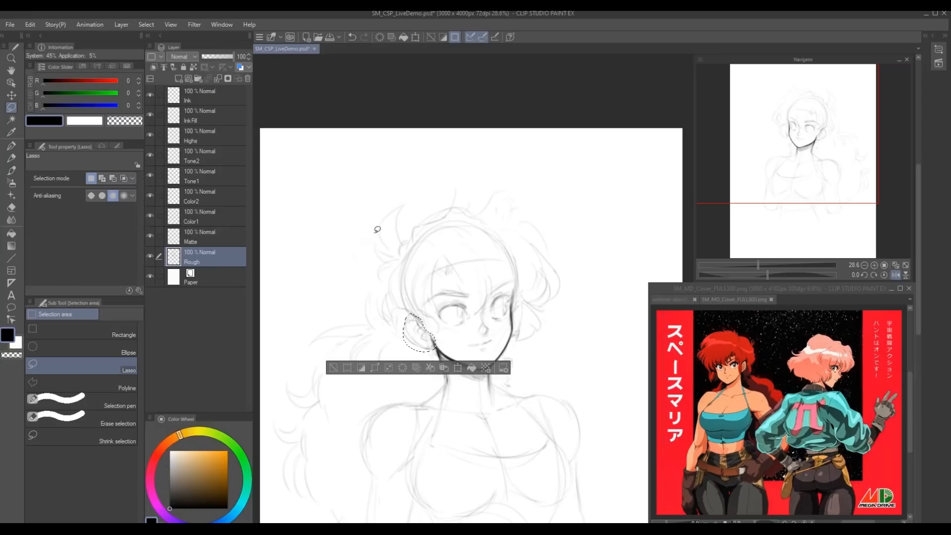
key("ctrl+d")
- Darken the near ear's outline and detail the forehead mark and the curls around the ear and back of the head
key("p")
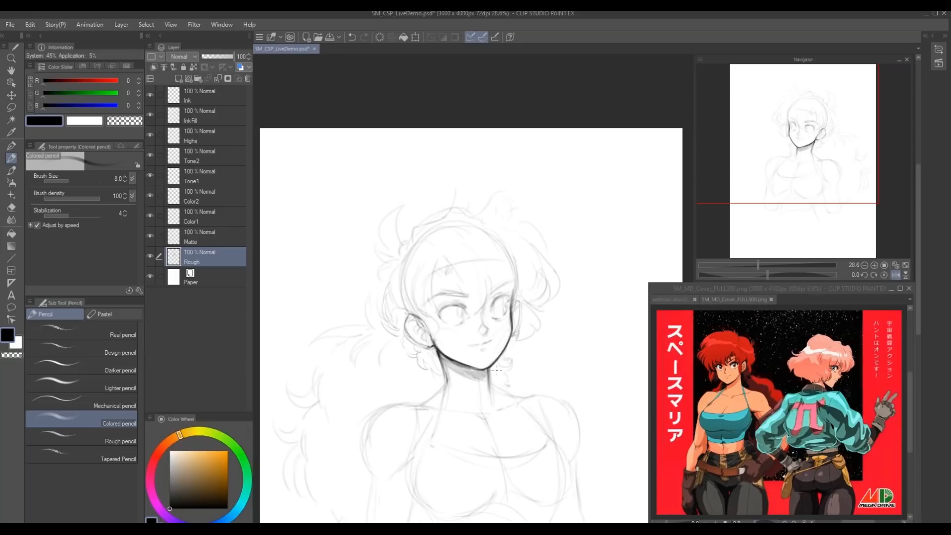
mouse_move(386, 272)
left_mouse_down()
mouse_move(376, 280)
mouse_move(381, 254)
mouse_move(449, 271)
left_mouse_up()
left_click_drag(403, 401, 413, 348)
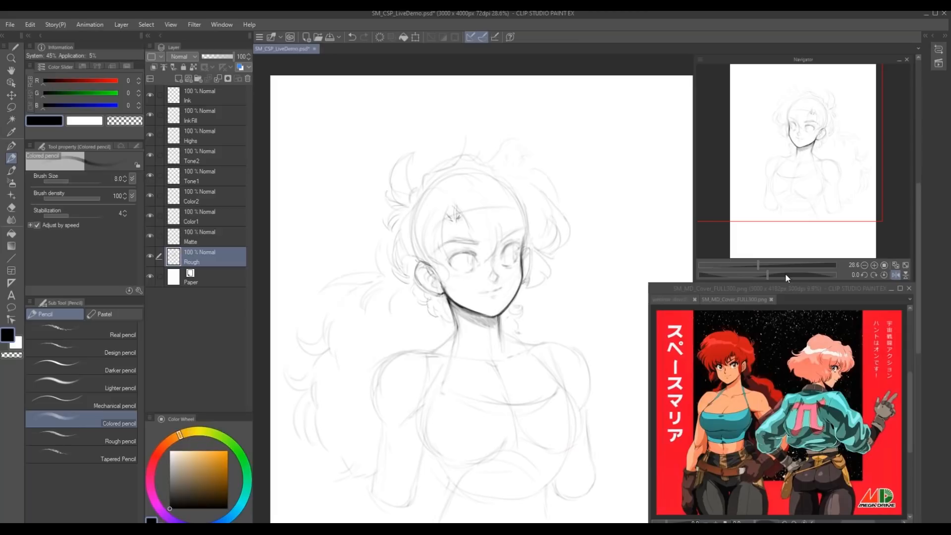
- Turn off the mirrored view and draw both sides of the neck with the Colored pencil at size 15
left_click(896, 275)
mouse_move(625, 403)
left_mouse_down()
mouse_move(469, 384)
mouse_move(393, 390)
left_mouse_up()
key("bracketright")
key("bracketright")
key("bracketright")
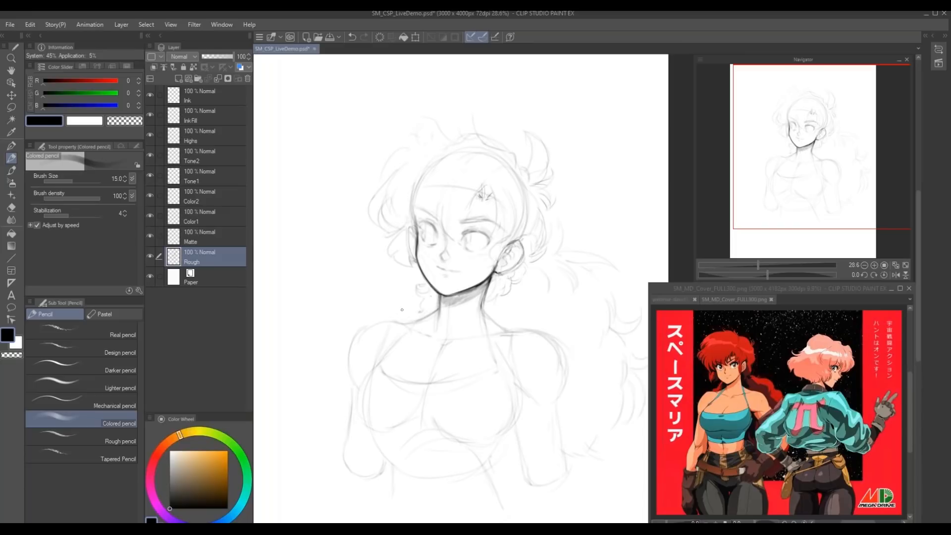
left_click_drag(439, 302, 435, 326)
left_click_drag(484, 298, 481, 321)
- Thicken the contour from the neck over the near shoulder and upper arm with an enlarged pencil, and reduce the brush size to 17
key("bracketright")
key("bracketright")
key("bracketright")
key("bracketright")
key("bracketright")
key("bracketright")
mouse_move(487, 300)
left_mouse_down()
mouse_move(500, 324)
mouse_move(562, 362)
left_mouse_up()
key("bracketleft")
key("bracketleft")
key("bracketleft")
mouse_move(501, 327)
left_mouse_down()
mouse_move(551, 335)
mouse_move(567, 375)
mouse_move(561, 353)
mouse_move(559, 401)
left_mouse_up()
key("bracketleft")
key("bracketleft")
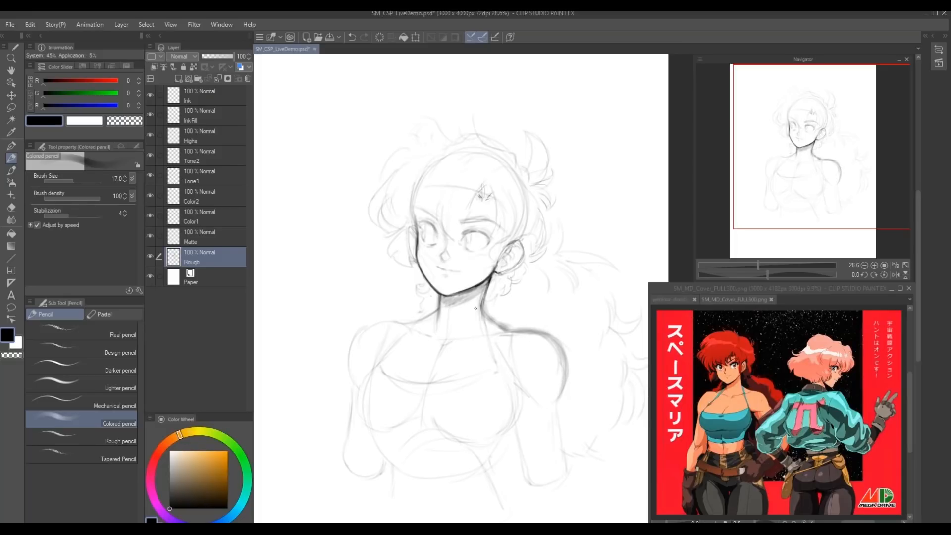
- Reinforce the line from the near side of the neck into the shoulder and reduce the pencil size to 12
mouse_move(484, 306)
left_mouse_down()
mouse_move(487, 326)
mouse_move(512, 332)
left_mouse_up()
key("bracketleft")
left_click_drag(362, 274, 382, 340)
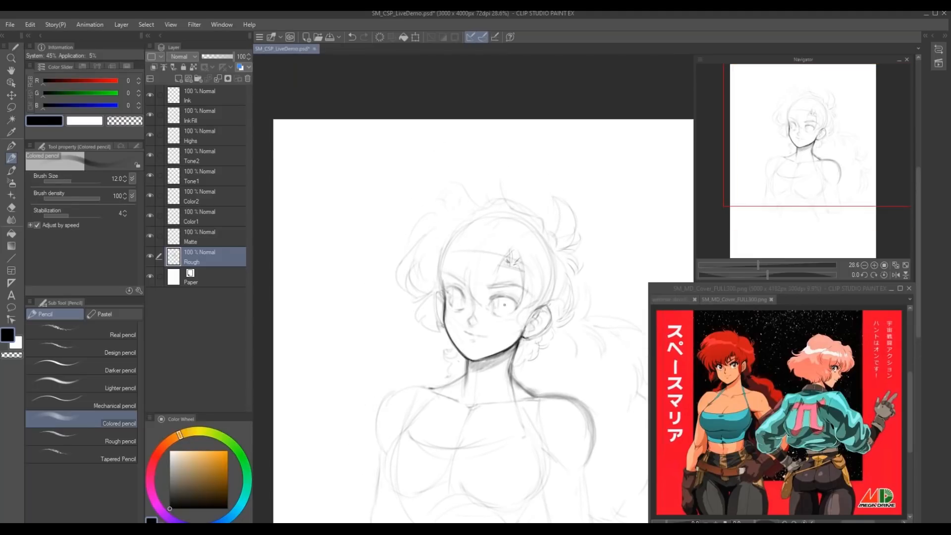
- Sketch the bangs, the upright tuft on top of the head and the curls beside the far cheek and near ear
mouse_move(530, 305)
left_mouse_down()
mouse_move(517, 330)
mouse_move(537, 333)
left_mouse_up()
mouse_move(481, 261)
left_mouse_down()
mouse_move(475, 291)
mouse_move(453, 291)
left_mouse_up()
left_click_drag(442, 237, 426, 262)
left_click_drag(486, 209, 500, 183)
left_click_drag(507, 174, 516, 208)
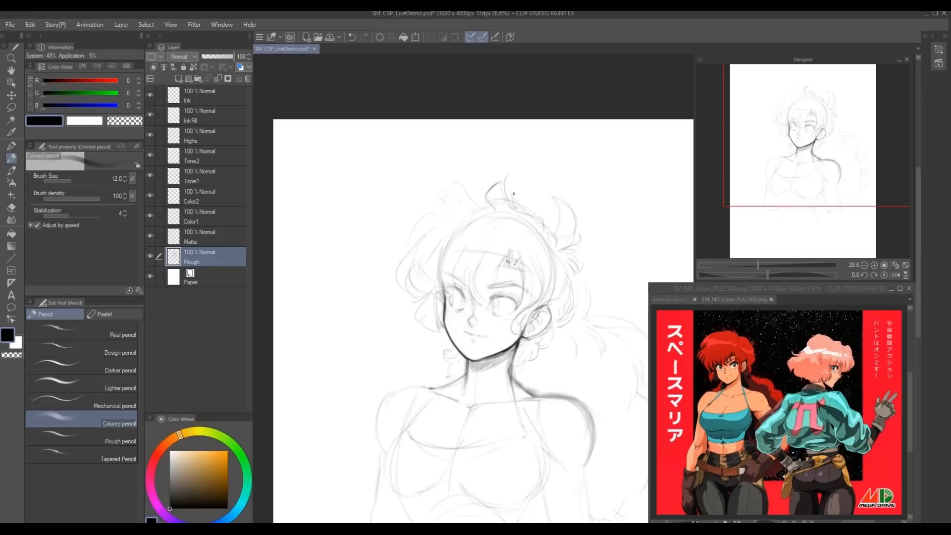
left_click_drag(441, 251, 450, 201)
left_click_drag(394, 323, 435, 303)
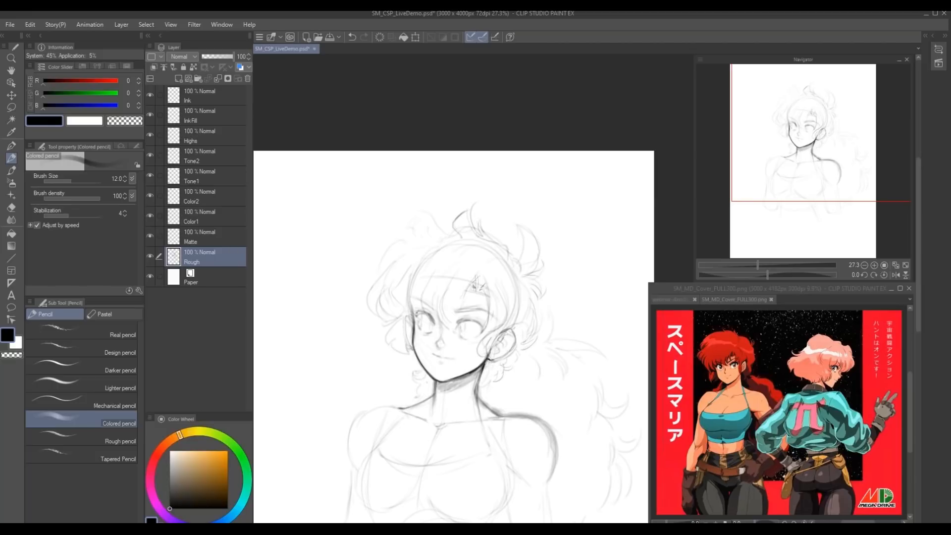
- Draw the pupils and upper lashes of both eyes and darken the far cheek contour and the shadow under the chin
left_click_drag(422, 316, 419, 325)
left_click_drag(460, 324, 459, 334)
left_click_drag(469, 322, 458, 326)
left_click_drag(461, 318, 476, 321)
left_click_drag(463, 318, 479, 320)
left_click_drag(406, 306, 413, 328)
left_click_drag(436, 379, 451, 382)
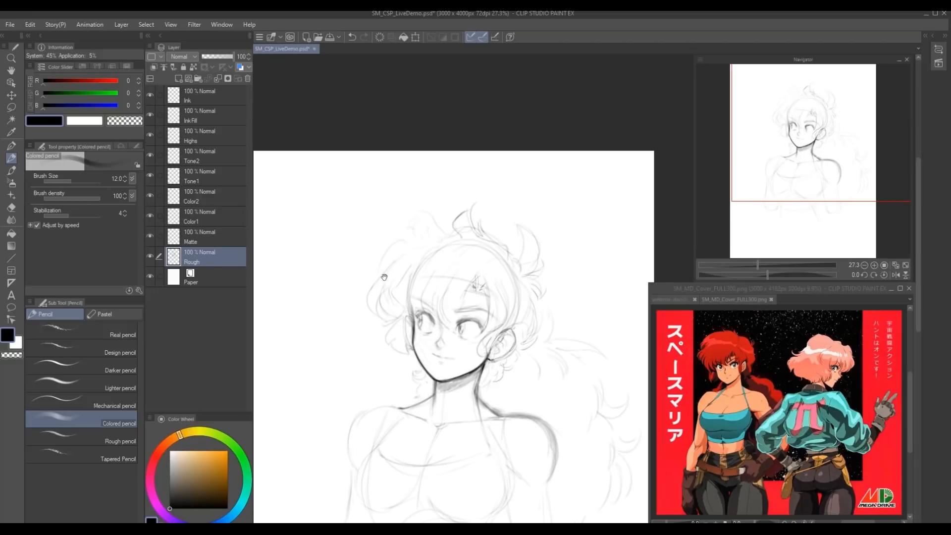
- Darken the forehead mark and add hair strands across the bangs, beside the far eye and in front of the near ear
left_click_drag(382, 270, 391, 260)
mouse_move(414, 300)
left_mouse_down()
mouse_move(394, 312)
mouse_move(426, 296)
mouse_move(403, 316)
mouse_move(408, 310)
mouse_move(418, 332)
left_mouse_up()
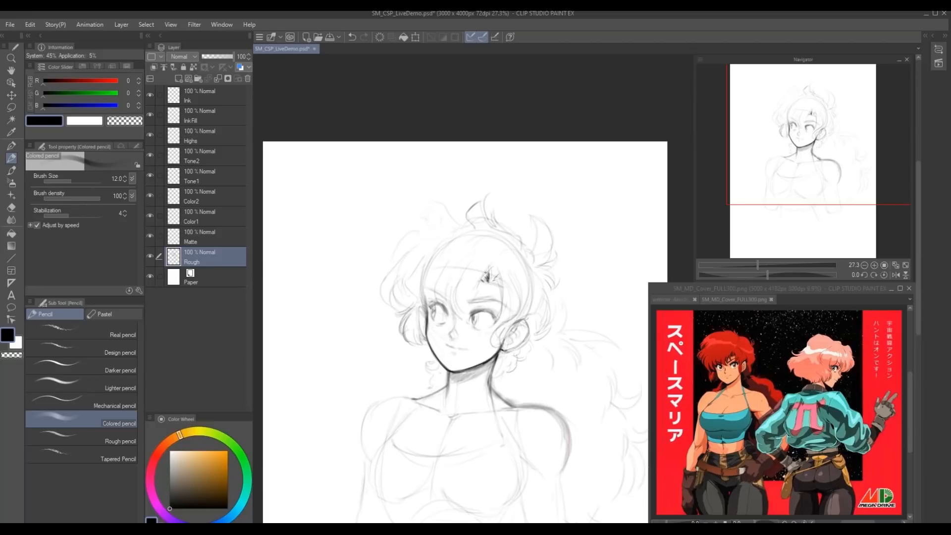
left_click_drag(488, 268, 476, 299)
left_click_drag(441, 270, 435, 286)
mouse_move(498, 273)
left_mouse_down()
mouse_move(493, 305)
mouse_move(505, 329)
mouse_move(528, 282)
left_mouse_up()
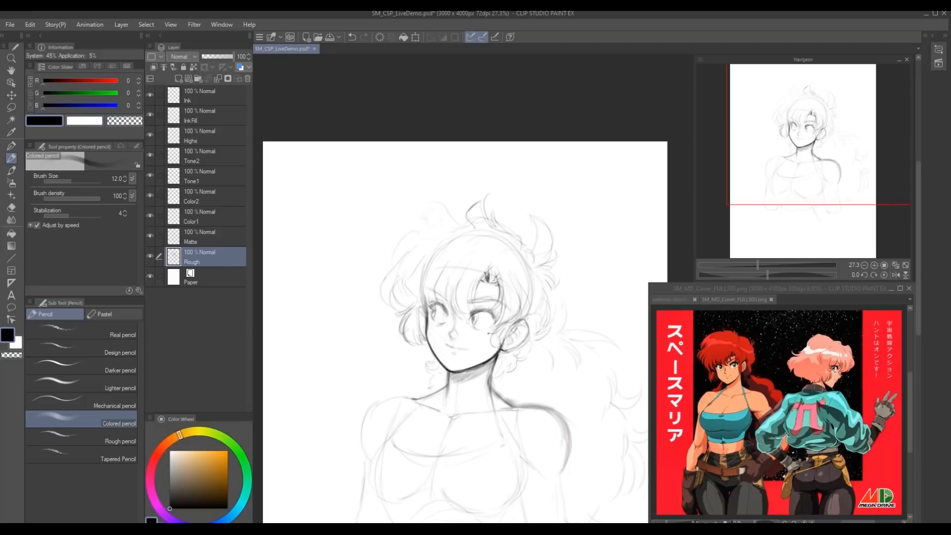
left_click_drag(493, 332, 496, 350)
mouse_move(499, 332)
left_mouse_down()
mouse_move(506, 345)
mouse_move(490, 359)
mouse_move(503, 401)
left_mouse_up()
- Lasso the near shoulder contour and slant its lower end slightly outward with a free transform
mouse_move(322, 382)
left_mouse_down()
mouse_move(314, 282)
mouse_move(338, 309)
left_mouse_up()
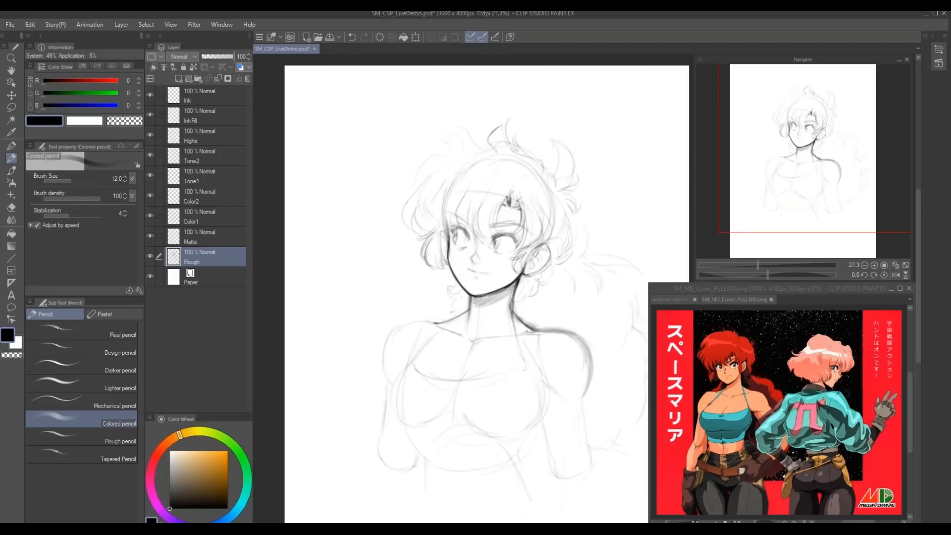
left_click_drag(557, 332, 581, 342)
key("m")
mouse_move(535, 322)
left_mouse_down()
mouse_move(576, 391)
mouse_move(538, 314)
left_mouse_up()
key("ctrl+t")
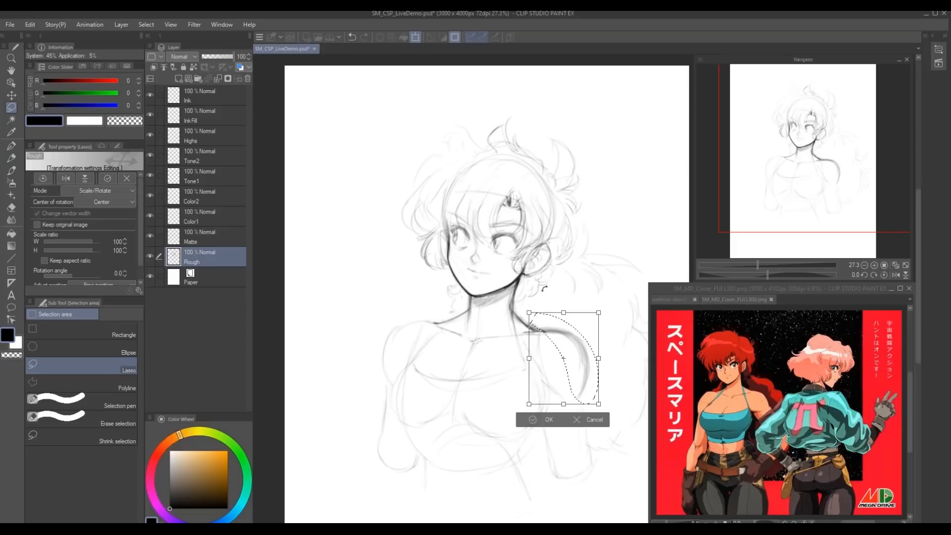
left_click_drag(564, 404, 567, 407)
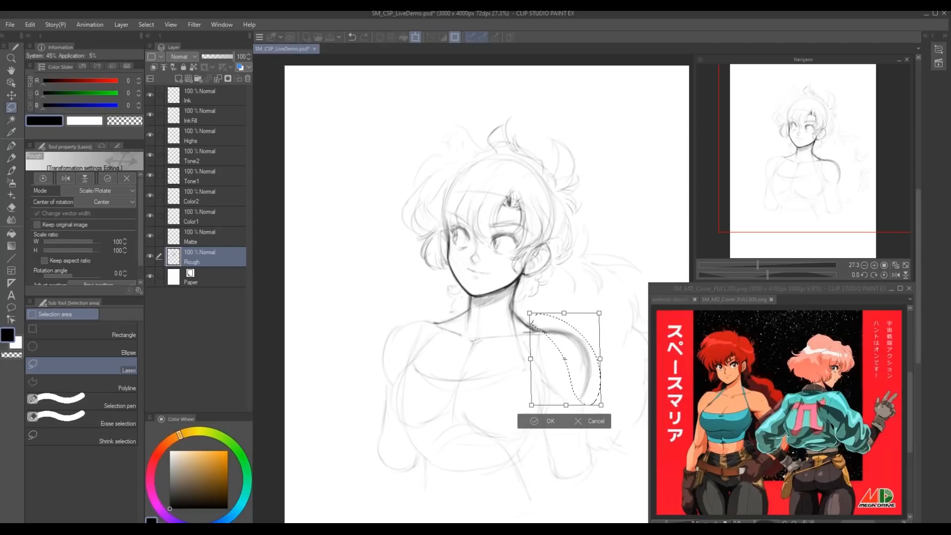
key("Return")
- Lasso the far shoulder, rotate it 3.7 degrees, stretch its height to about 109% and clear the selection
mouse_move(402, 309)
left_mouse_down()
mouse_move(422, 329)
mouse_move(378, 347)
mouse_move(378, 321)
left_mouse_up()
key("ctrl+t")
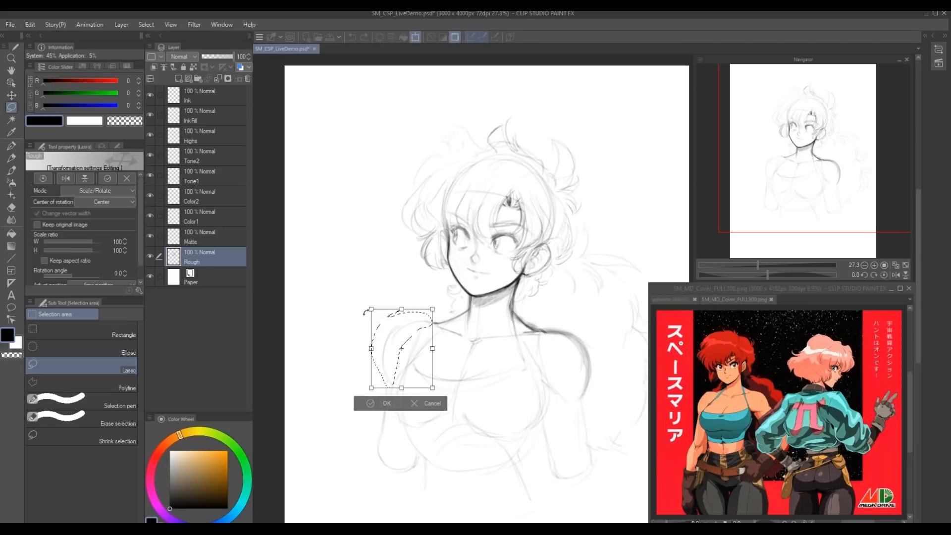
mouse_move(345, 380)
left_mouse_down()
mouse_move(340, 368)
mouse_move(345, 375)
left_mouse_up()
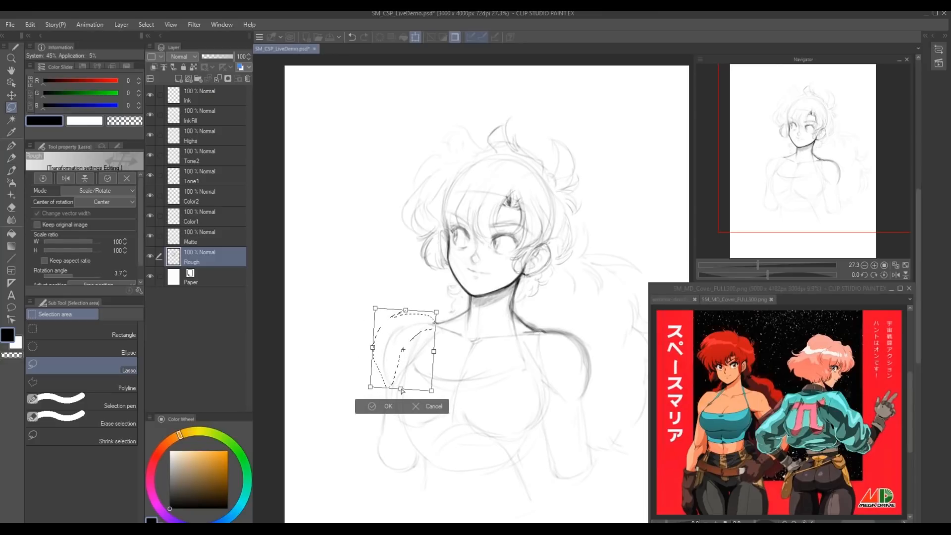
left_click_drag(402, 391, 399, 396)
left_click_drag(407, 312, 409, 312)
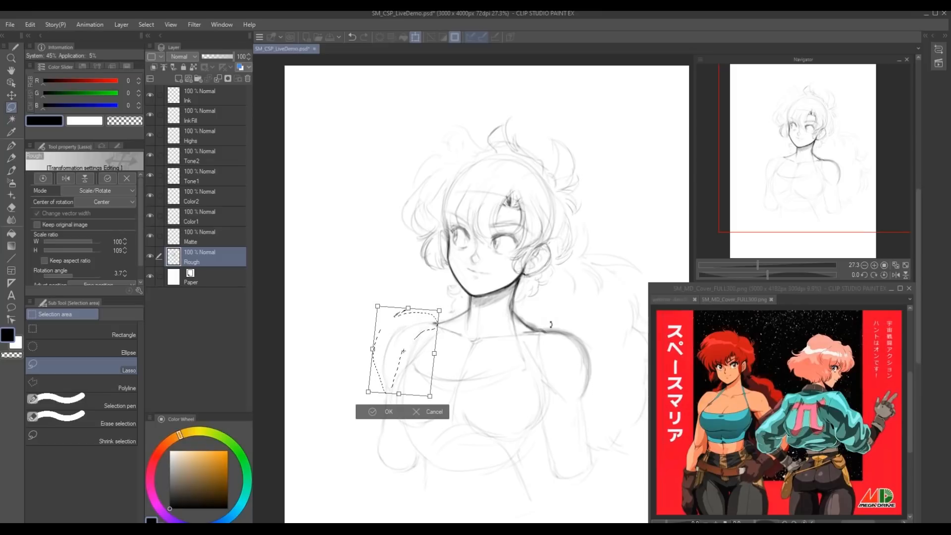
key("Return")
key("ctrl+d")
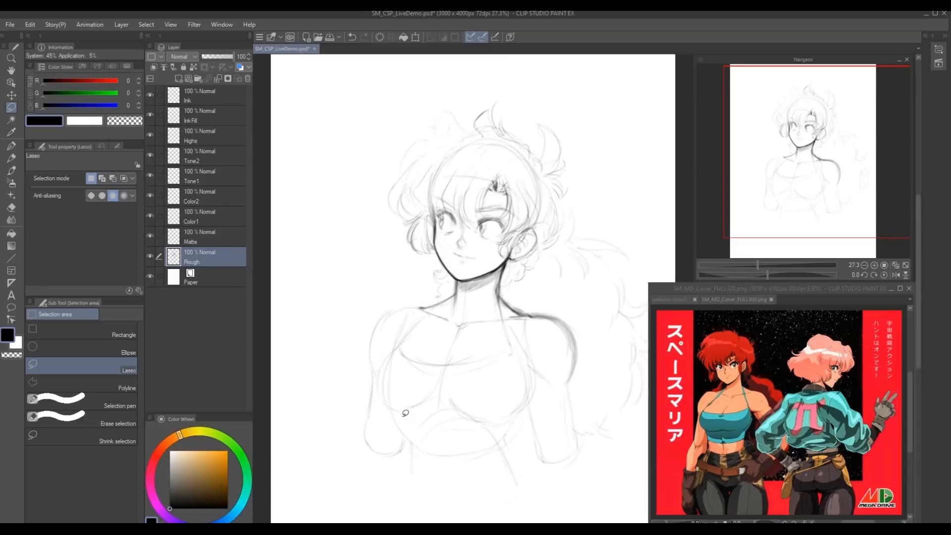
- Sketch the lower ribcage and waist with the Colored pencil and darken the outlines of both arms
key("p")
key("p")
left_click_drag(504, 432, 464, 452)
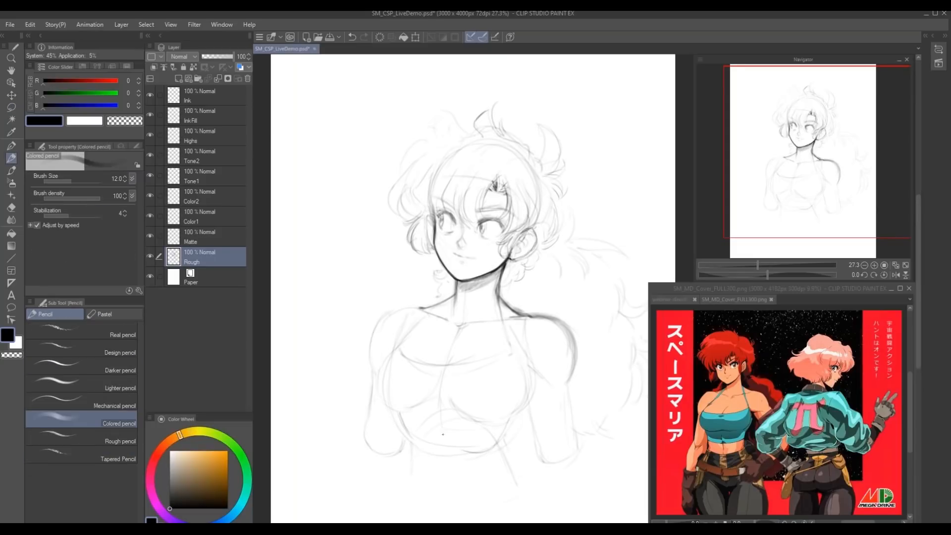
left_click_drag(406, 439, 401, 479)
left_click_drag(369, 421, 376, 378)
left_click_drag(526, 366, 540, 443)
mouse_move(569, 381)
left_mouse_down()
mouse_move(572, 456)
mouse_move(569, 438)
left_mouse_up()
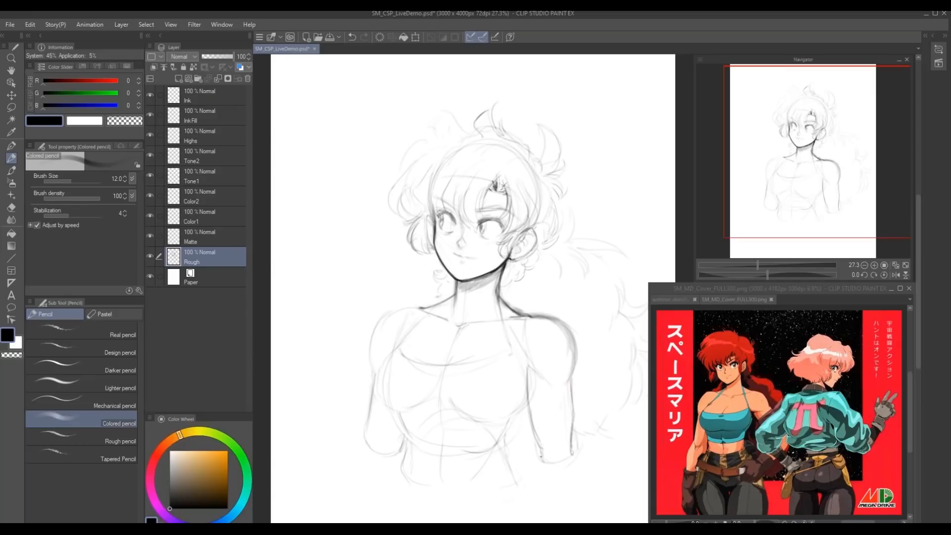
left_click_drag(573, 379, 573, 450)
- Darken both armpit creases and the bust contours, and add a tendon line running down the neck to the collarbone
left_click_drag(514, 344, 526, 367)
mouse_move(526, 372)
left_mouse_down()
mouse_move(525, 411)
mouse_move(470, 422)
mouse_move(419, 410)
left_mouse_up()
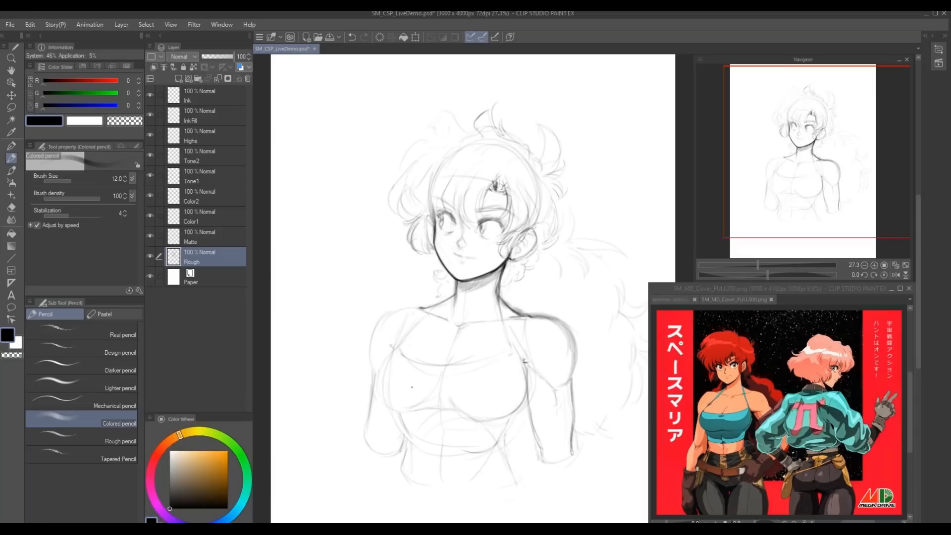
left_click_drag(392, 352, 378, 376)
left_click_drag(378, 384, 386, 405)
scroll(367, 388, "down", 1)
left_click_drag(334, 312, 325, 213)
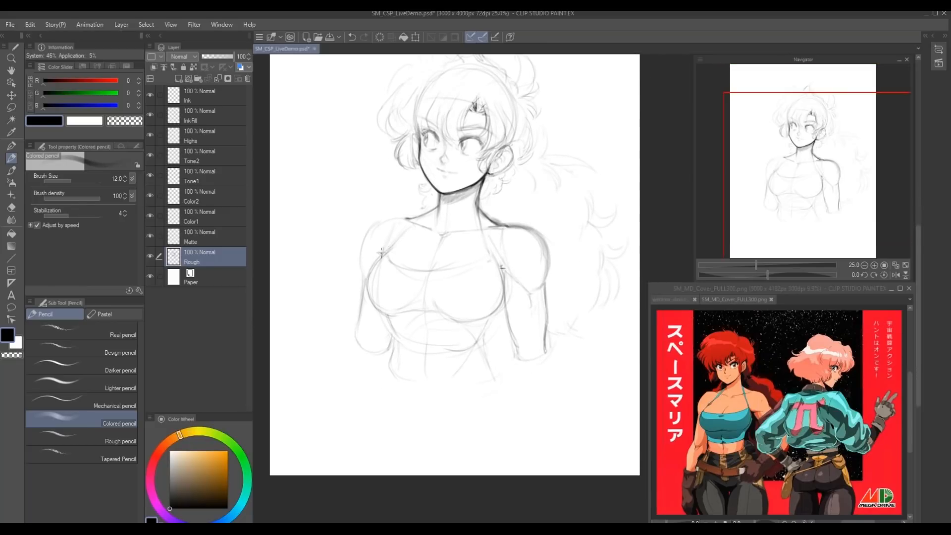
left_click_drag(465, 203, 446, 229)
- Lasso the far eye, stretch its height to 106% and clear the selection
left_click_drag(378, 249, 401, 276)
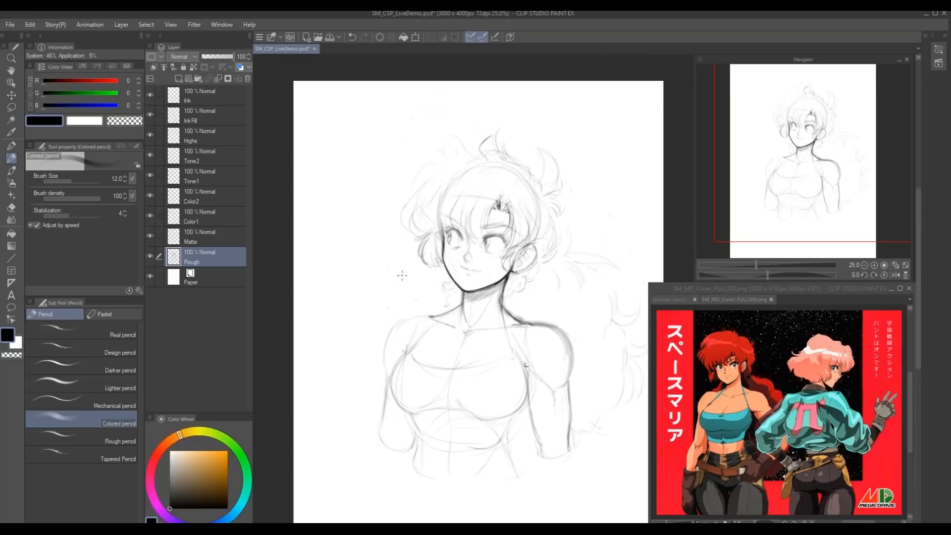
left_click_drag(446, 335, 444, 340)
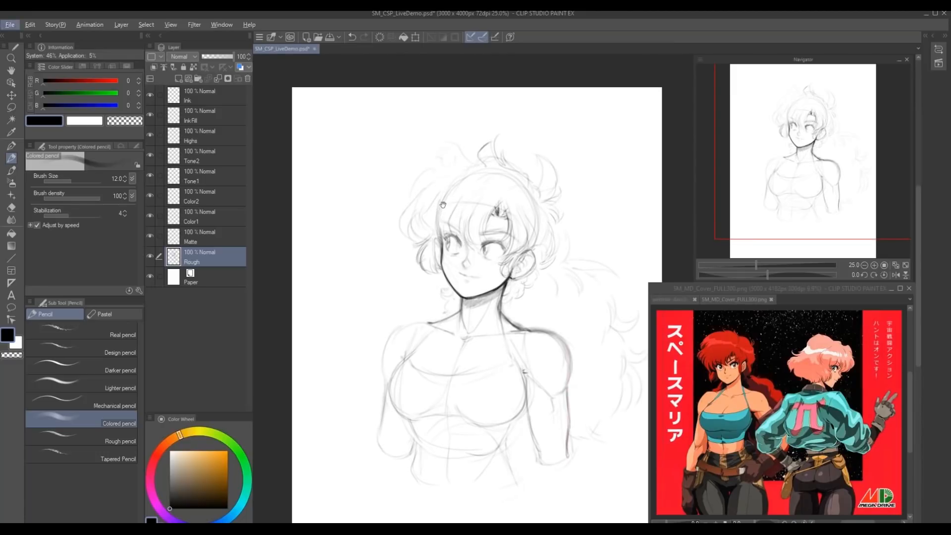
left_click_drag(431, 183, 445, 251)
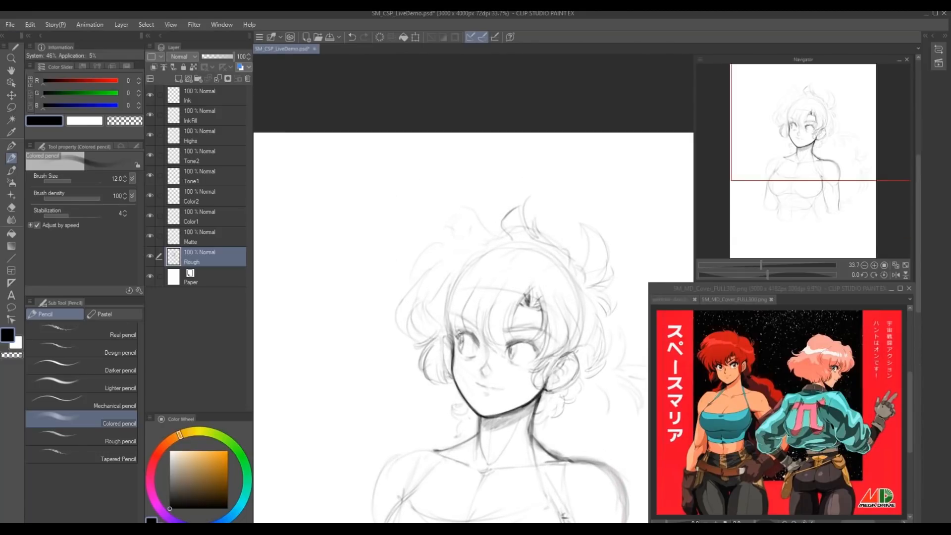
key("m")
mouse_move(455, 349)
left_mouse_down()
mouse_move(459, 326)
mouse_move(473, 331)
mouse_move(476, 358)
mouse_move(461, 364)
left_mouse_up()
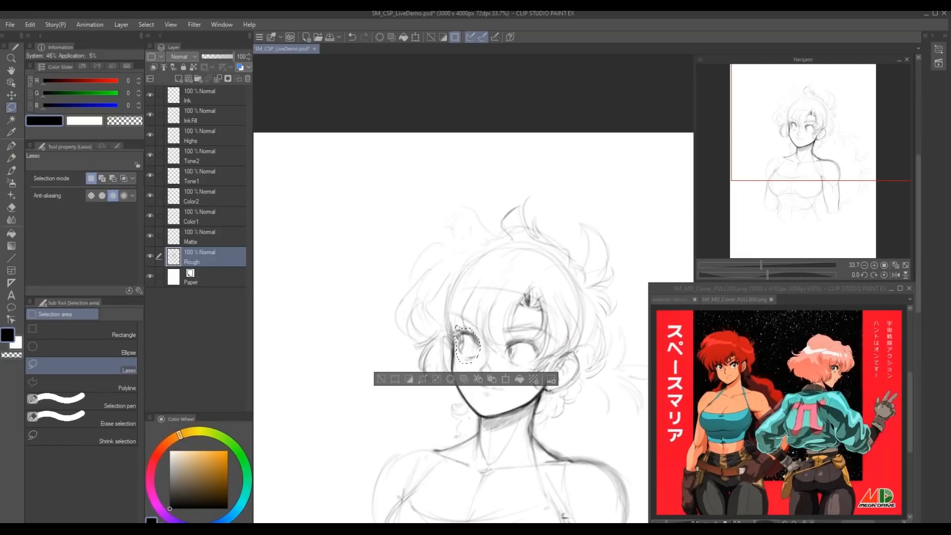
key("ctrl+t")
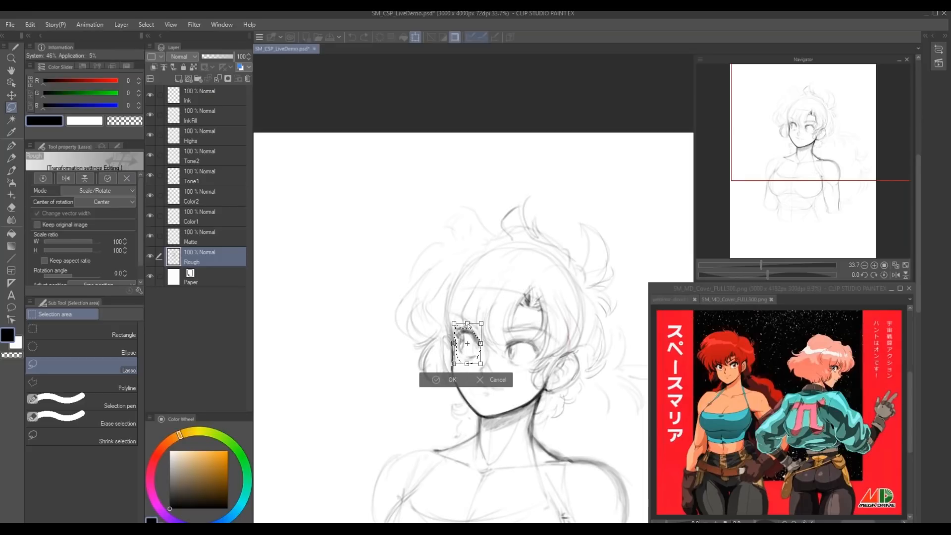
left_click_drag(467, 364, 468, 365)
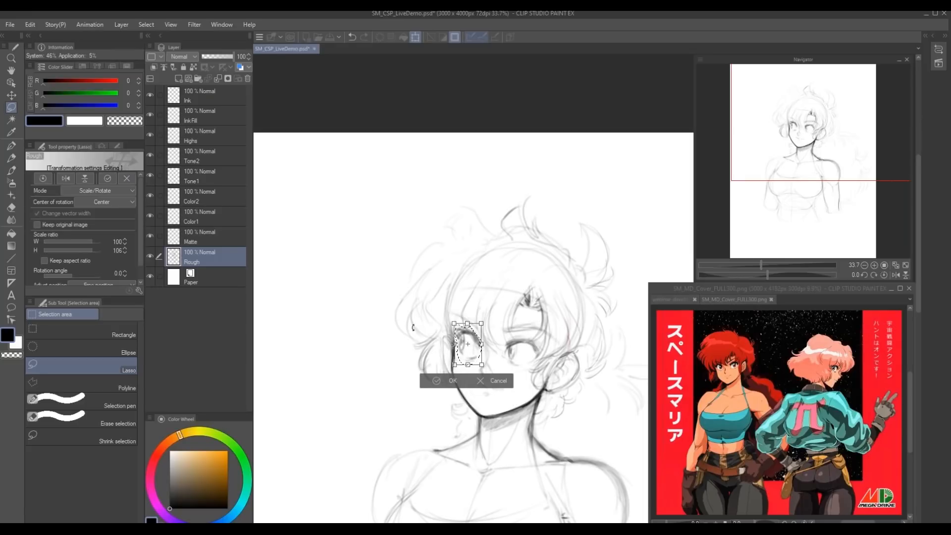
key("Return")
key("ctrl+d")
- Darken the eyebrows and the near eye's lash line with the Colored pencil, and reinforce the under-jaw shadow and near ear
left_click_drag(410, 299, 395, 316)
key("p")
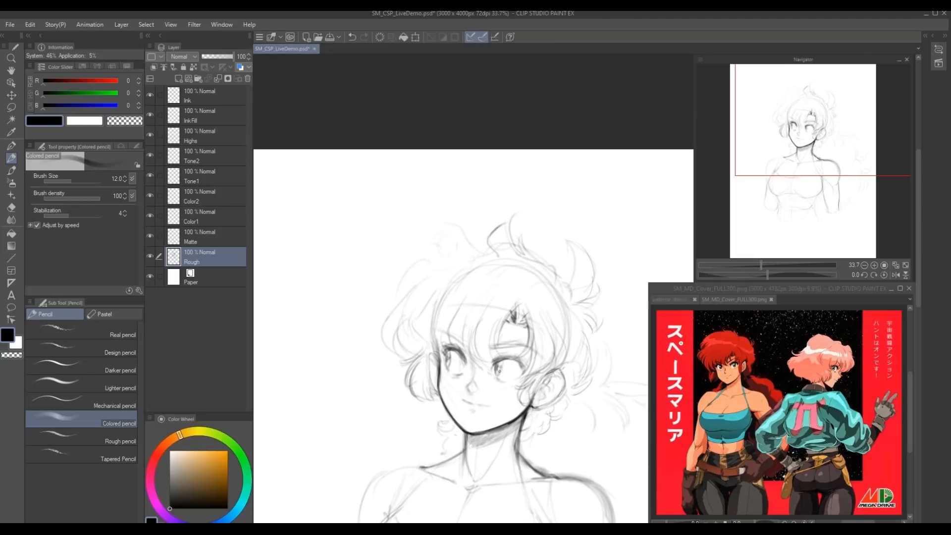
left_click_drag(511, 359, 526, 365)
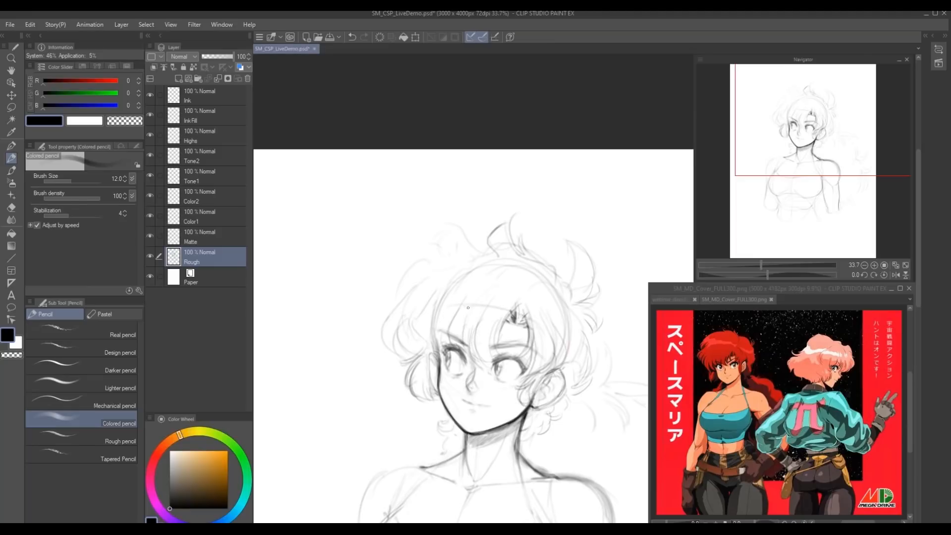
mouse_move(526, 405)
left_mouse_down()
mouse_move(465, 433)
mouse_move(466, 442)
left_mouse_up()
mouse_move(543, 375)
left_mouse_down()
mouse_move(554, 369)
mouse_move(563, 389)
mouse_move(540, 405)
left_mouse_up()
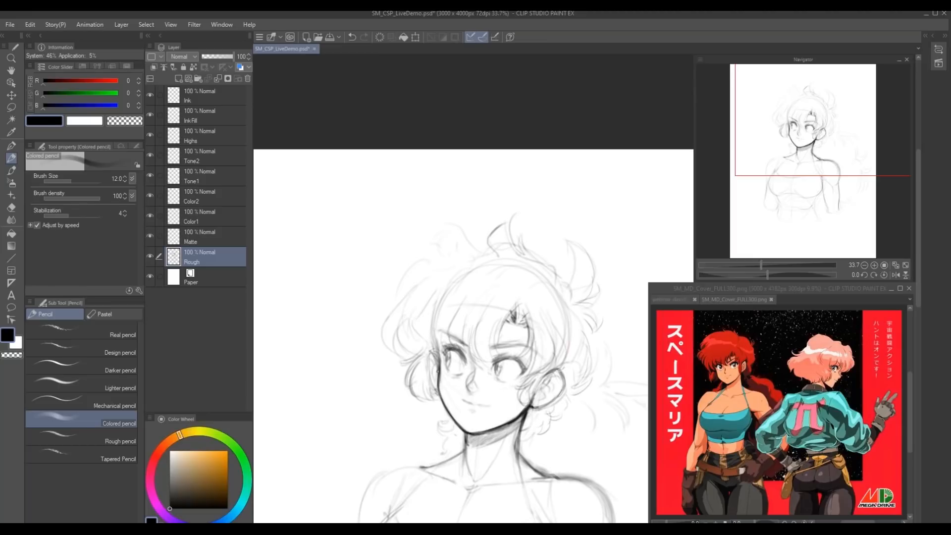
- Add strands to the central bangs and firm up the outline of the hair mass on the far side of the head
scroll(370, 350, "down", 1)
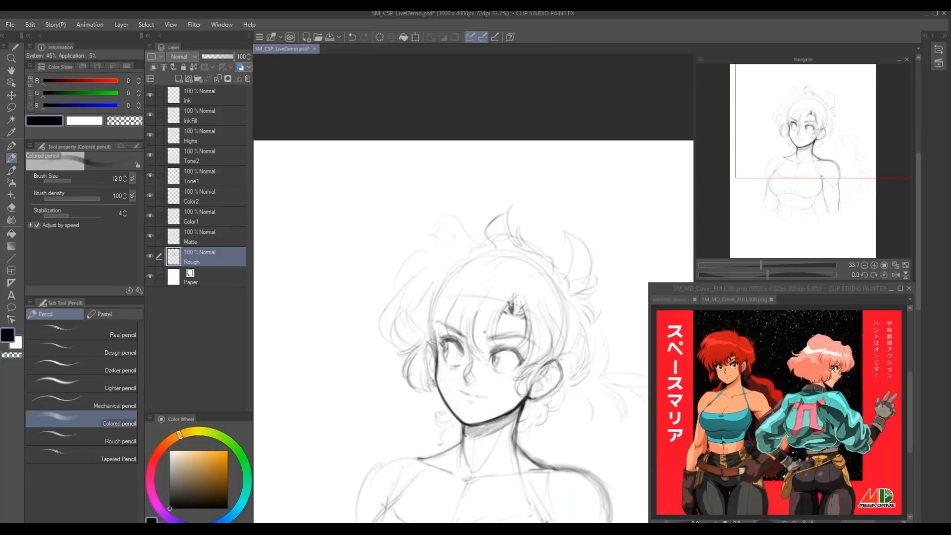
left_click_drag(496, 316, 501, 350)
mouse_move(411, 305)
left_mouse_down()
mouse_move(400, 320)
mouse_move(391, 303)
left_mouse_up()
mouse_move(436, 250)
left_mouse_down()
mouse_move(412, 255)
mouse_move(441, 249)
mouse_move(393, 264)
mouse_move(425, 259)
mouse_move(392, 301)
left_mouse_up()
mouse_move(387, 336)
left_mouse_down()
mouse_move(384, 303)
mouse_move(389, 342)
mouse_move(397, 311)
mouse_move(406, 350)
mouse_move(396, 346)
mouse_move(411, 374)
mouse_move(426, 364)
left_mouse_up()
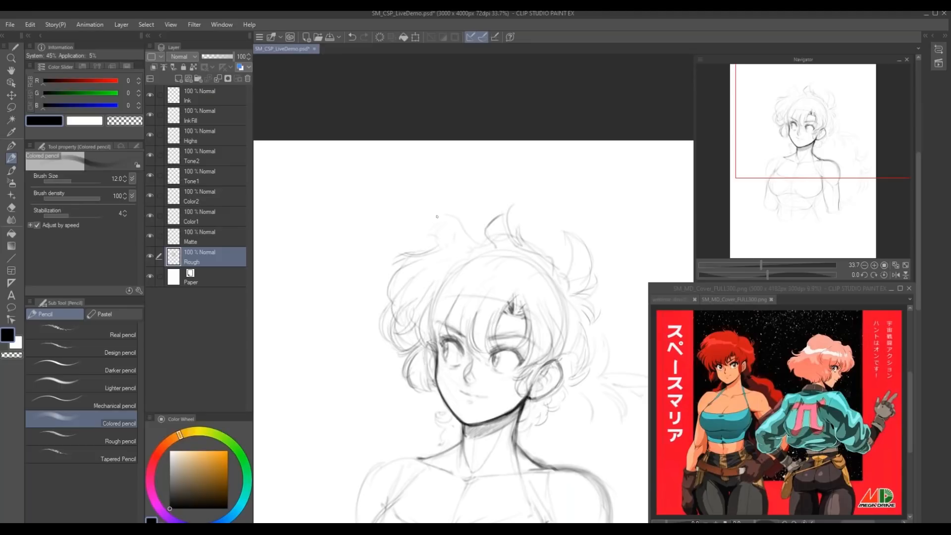
- Draw the curved flyaway tufts along the top of the head and define the hair at the back of the head
mouse_move(434, 221)
left_mouse_down()
mouse_move(473, 234)
mouse_move(434, 233)
mouse_move(468, 230)
left_mouse_up()
mouse_move(543, 254)
left_mouse_down()
mouse_move(558, 275)
mouse_move(570, 272)
left_mouse_up()
mouse_move(564, 232)
left_mouse_down()
mouse_move(572, 268)
mouse_move(581, 243)
mouse_move(591, 273)
mouse_move(565, 291)
left_mouse_up()
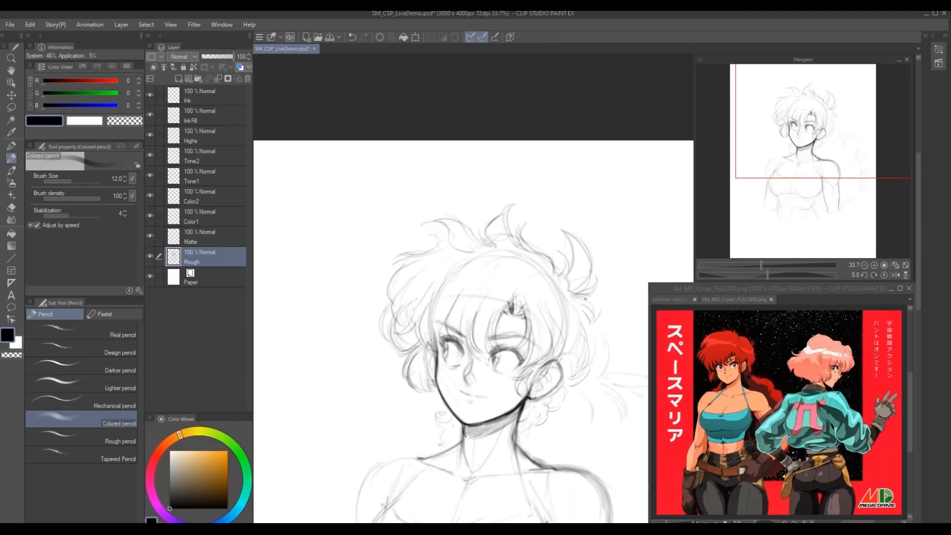
scroll(587, 303, "down", 2)
left_click_drag(590, 277, 561, 362)
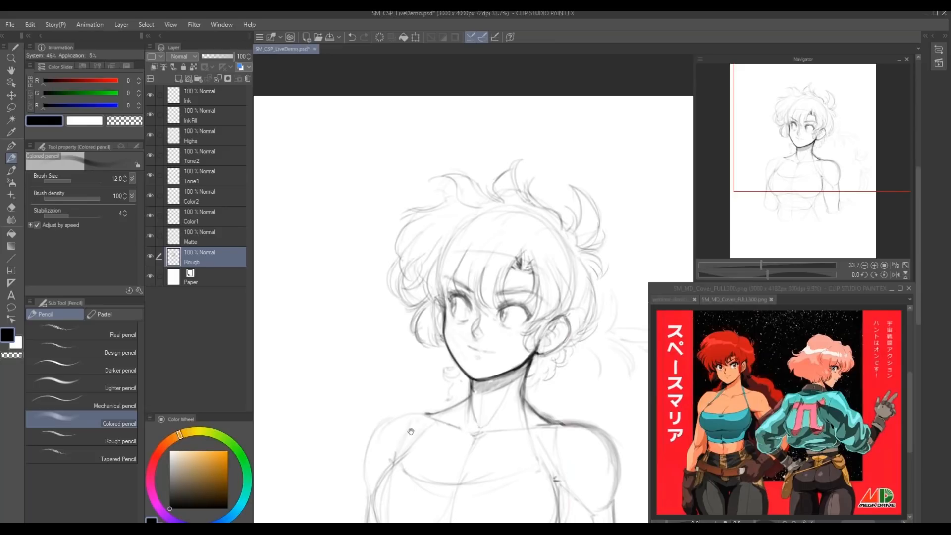
- Lower the Rough layer's opacity to 31% and switch to the perfect oil paint LINER brush
left_click_drag(410, 432, 411, 350)
scroll(411, 349, "down", 2)
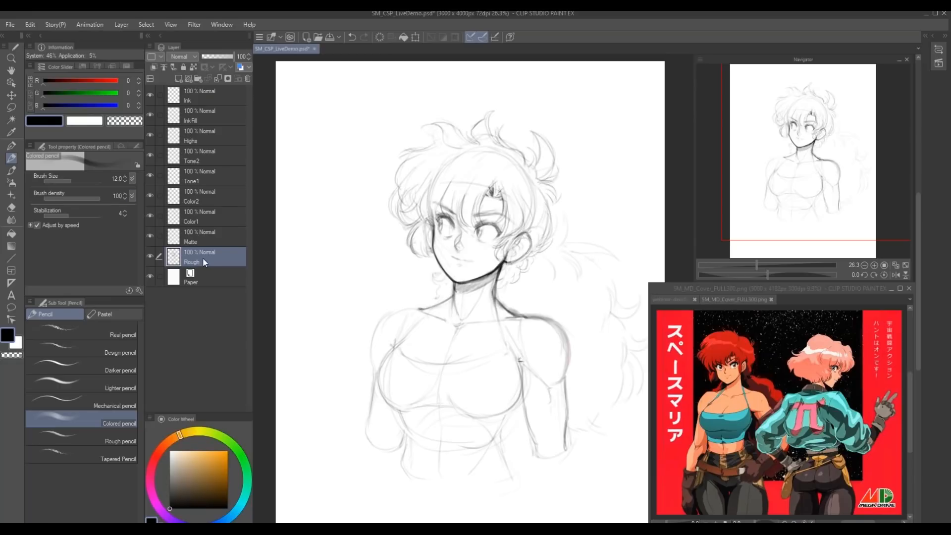
left_click(189, 96)
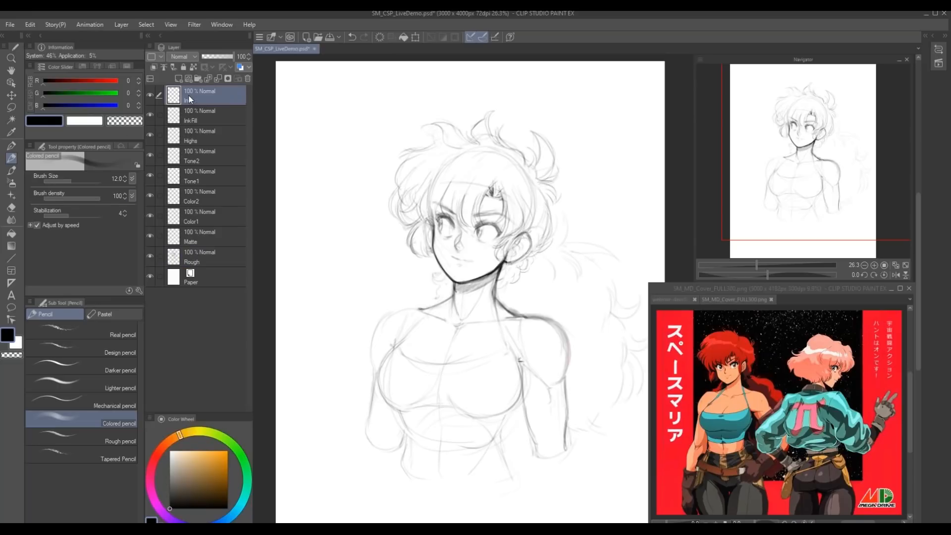
left_click(192, 251)
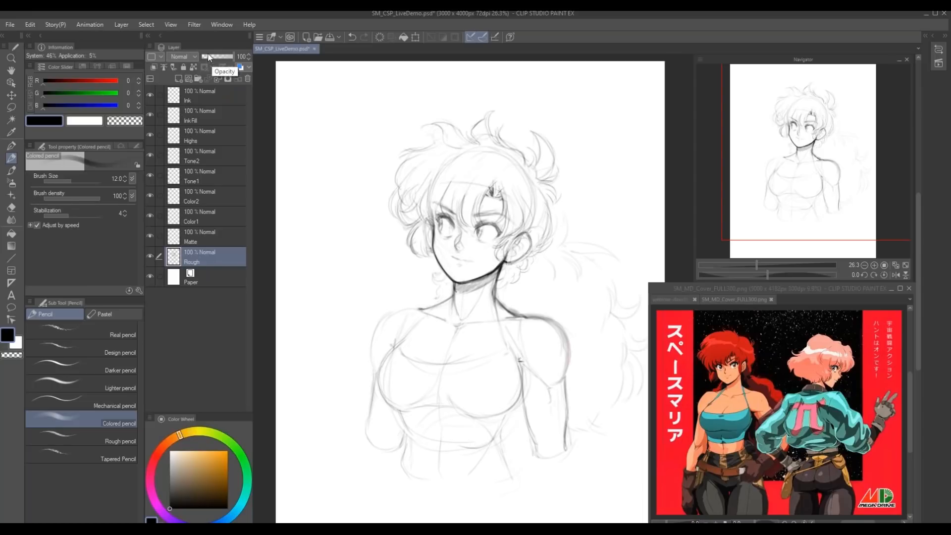
left_click(209, 57)
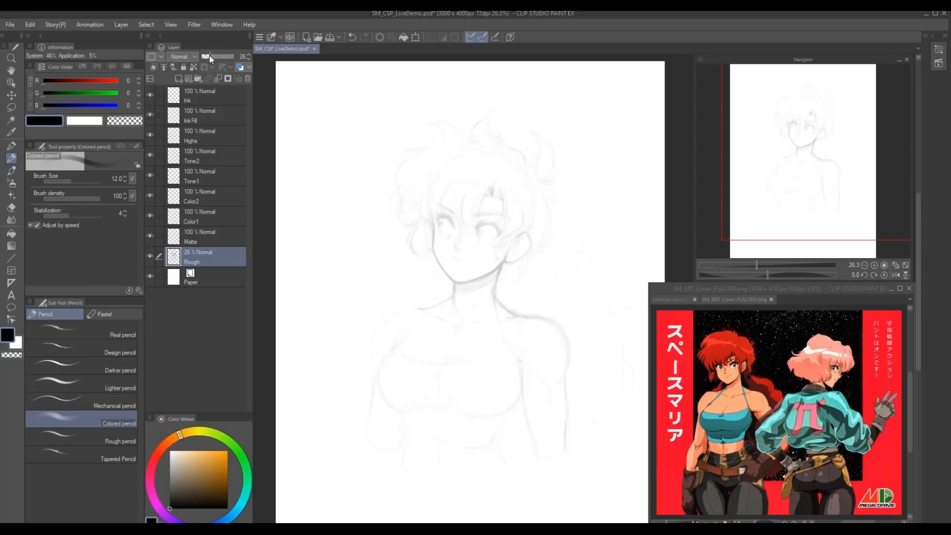
left_click(212, 56)
left_click(13, 171)
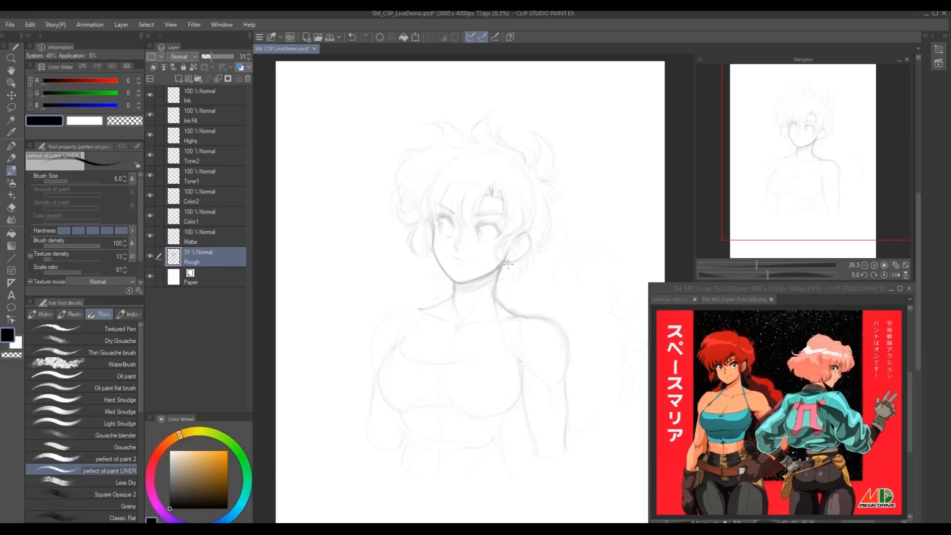
- Set the perfect oil paint LINER brush size to 50 and make the Ink layer active
scroll(508, 264, "up", 4)
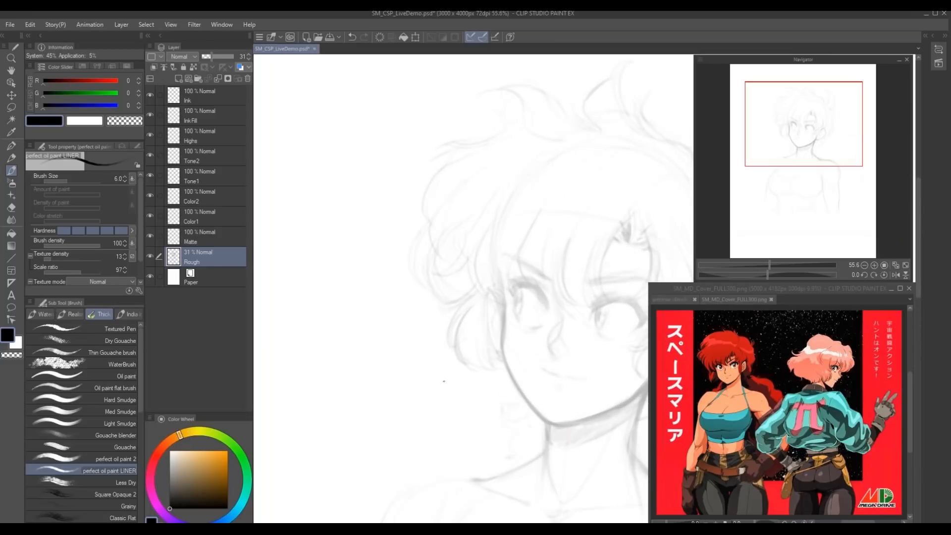
key("bracketright")
key("bracketright")
key("bracketright")
key("bracketright")
key("bracketright")
key("bracketright")
key("bracketright")
key("bracketright")
key("bracketright")
key("bracketright")
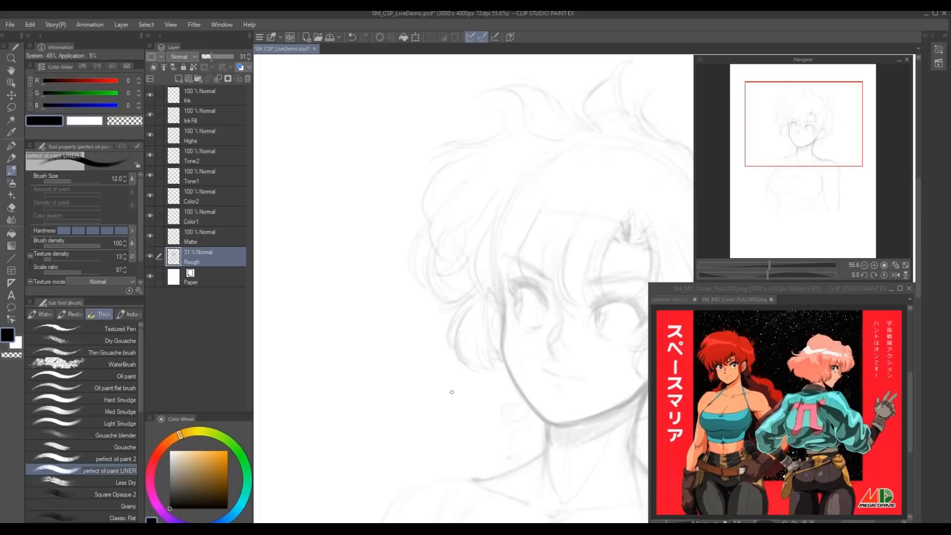
mouse_move(404, 415)
left_mouse_down()
mouse_move(471, 460)
mouse_move(436, 422)
mouse_move(449, 414)
mouse_move(436, 388)
mouse_move(416, 399)
mouse_move(421, 434)
mouse_move(411, 426)
mouse_move(457, 455)
left_mouse_up()
key("ctrl+z")
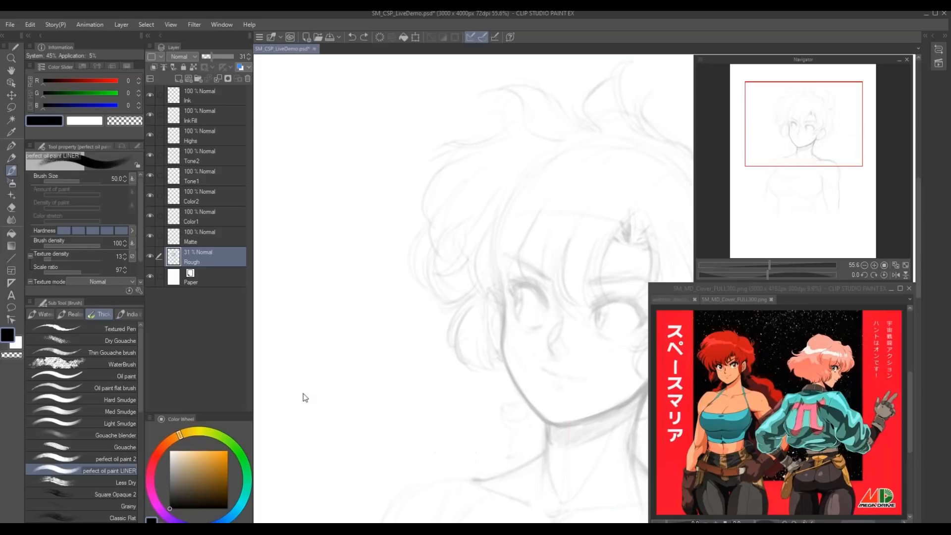
left_click(207, 101)
- Paint a black test patch in the empty area beside the jaw and add a sampled mid grey over it
mouse_move(462, 405)
left_mouse_down()
mouse_move(417, 367)
mouse_move(458, 402)
mouse_move(420, 392)
mouse_move(446, 435)
mouse_move(399, 410)
mouse_move(428, 385)
mouse_move(399, 402)
mouse_move(411, 376)
mouse_move(402, 376)
mouse_move(408, 406)
left_mouse_up()
left_click(454, 394, "alt")
mouse_move(419, 373)
left_mouse_down()
mouse_move(393, 381)
mouse_move(411, 363)
mouse_move(425, 373)
mouse_move(410, 432)
mouse_move(392, 378)
mouse_move(432, 396)
mouse_move(429, 370)
mouse_move(439, 376)
mouse_move(399, 409)
mouse_move(449, 393)
mouse_move(430, 367)
left_mouse_up()
left_click(432, 405, "alt")
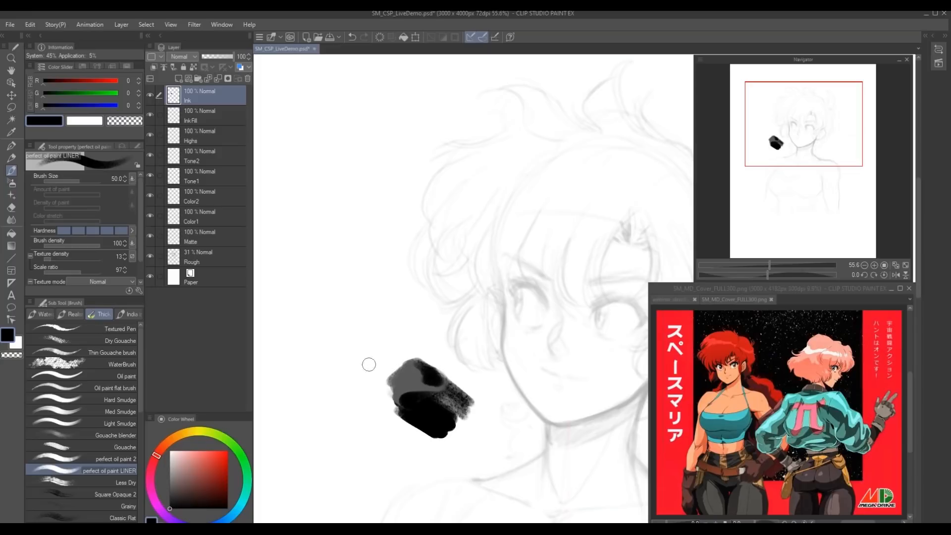
- Blend lighter and darker greys sampled from the test patch across its light and dark areas
left_click(407, 367, "alt")
mouse_move(419, 367)
left_mouse_down()
mouse_move(432, 376)
mouse_move(402, 370)
left_mouse_up()
left_click(427, 365, "alt")
left_click(418, 368, "alt")
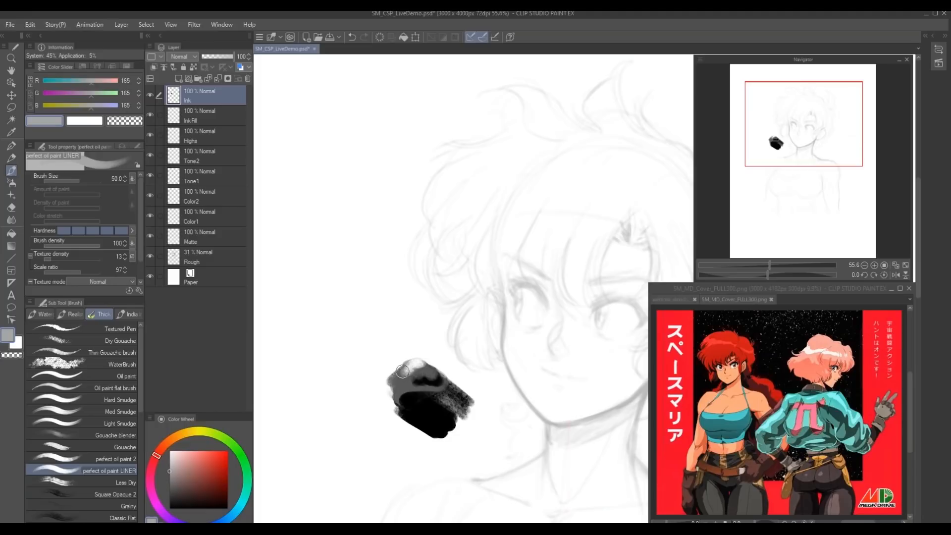
mouse_move(403, 379)
left_mouse_down()
mouse_move(399, 373)
mouse_move(408, 388)
mouse_move(394, 388)
mouse_move(450, 407)
mouse_move(449, 392)
mouse_move(456, 404)
mouse_move(444, 427)
mouse_move(445, 407)
left_mouse_up()
left_click(420, 358, "alt")
left_click(410, 370, "alt")
left_click(455, 407, "alt")
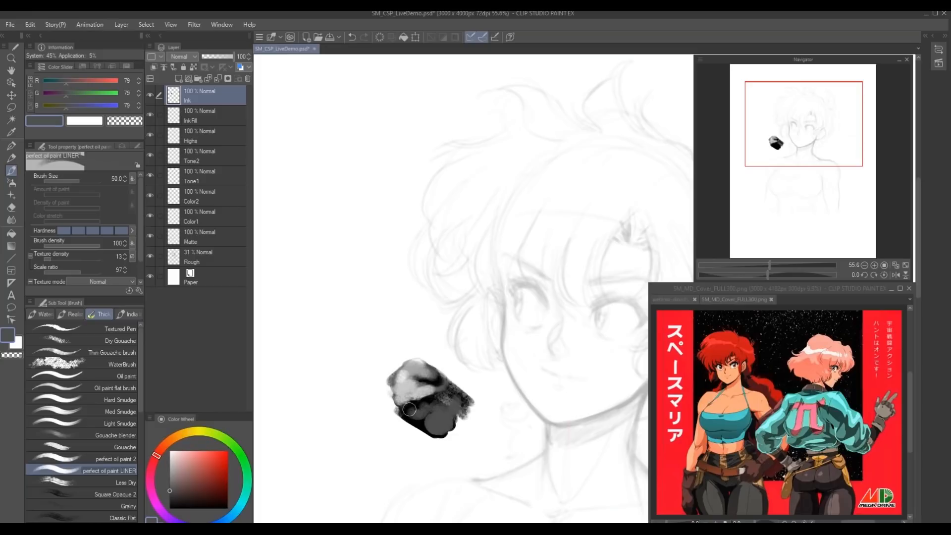
- Lasso the painted test patch, erase it from the Ink layer and drop the selection
key("alt")
key("m")
mouse_move(387, 335)
left_mouse_down()
mouse_move(509, 433)
mouse_move(357, 341)
left_mouse_up()
key("Delete")
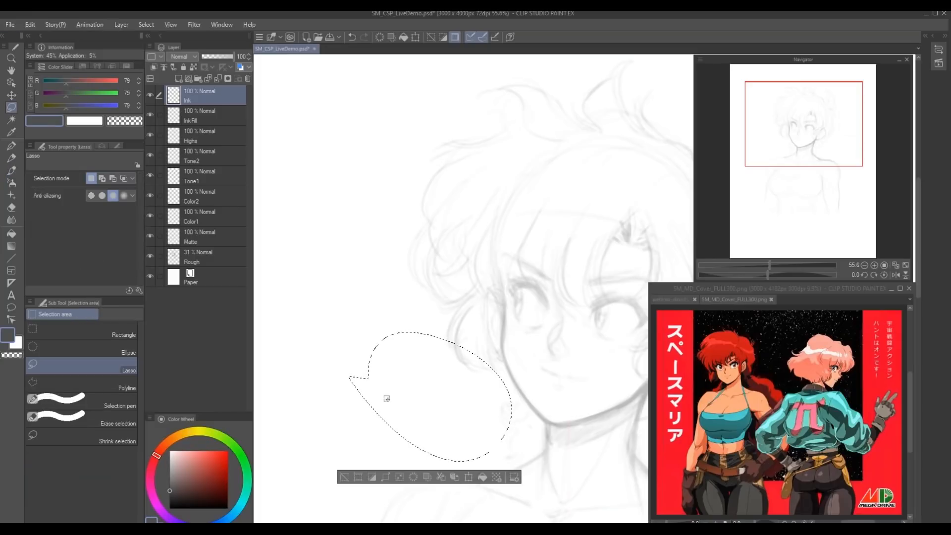
key("ctrl+d")
- Switch to the G-pen CLEAN Dead 3 pen and reduce its brush size to 7
left_click_drag(440, 387, 455, 382)
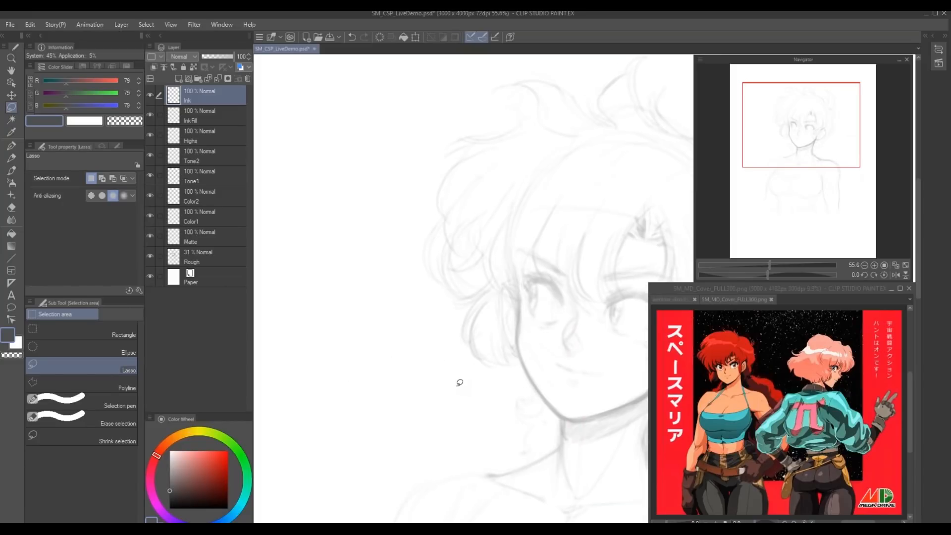
key("p")
left_click_drag(140, 383, 138, 424)
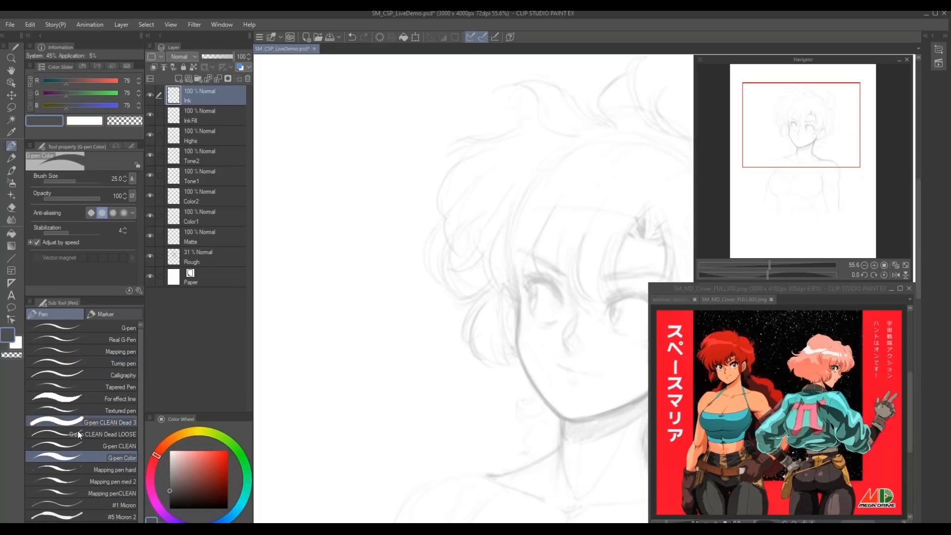
left_click(57, 422)
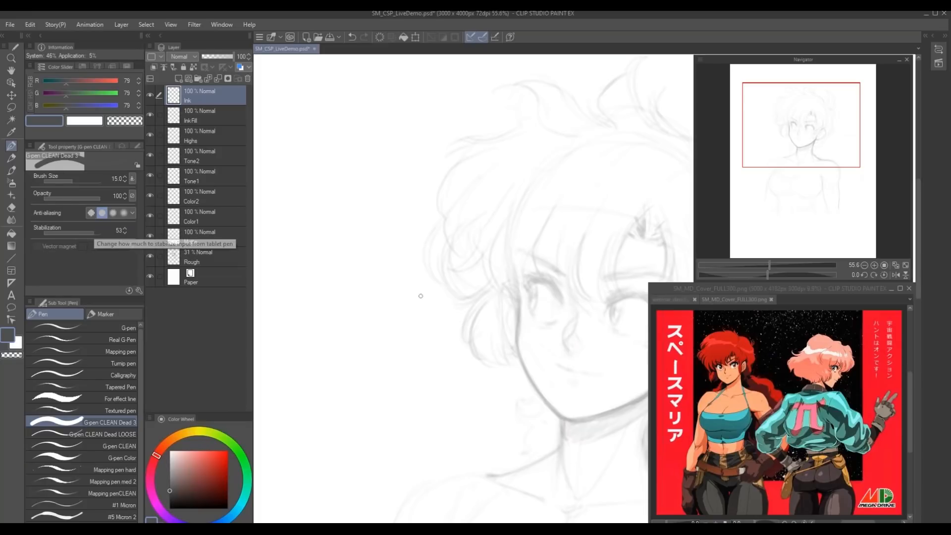
key("bracketleft")
key("bracketleft")
key("bracketleft")
key("bracketleft")
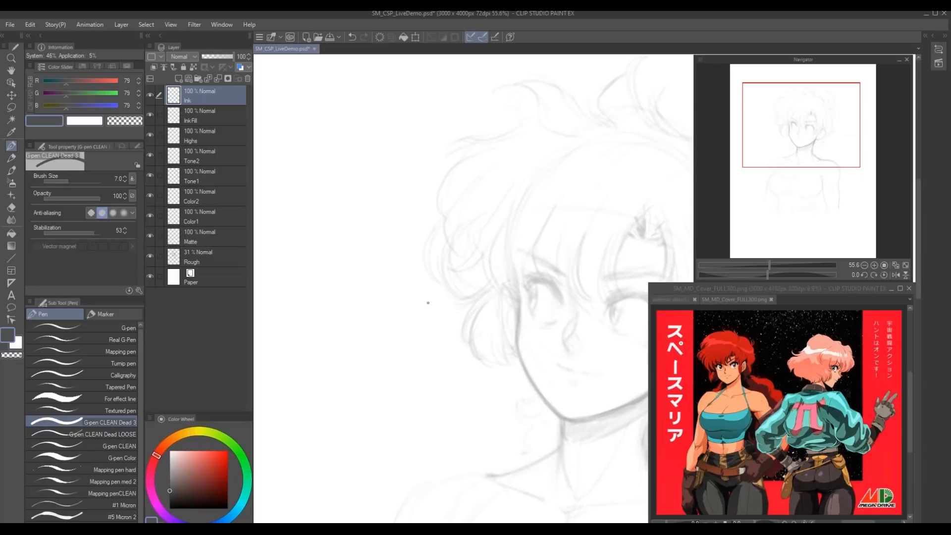
- Review the pen pressure settings in the G-pen CLEAN Dead 3 pen's brush size dynamics
mouse_move(480, 384)
left_mouse_down()
mouse_move(420, 295)
mouse_move(426, 318)
left_mouse_up()
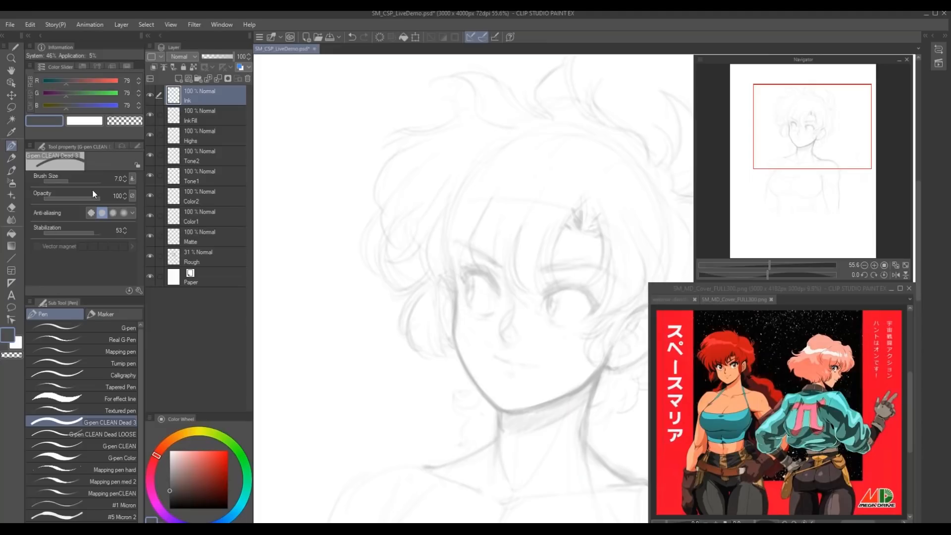
left_click(132, 179)
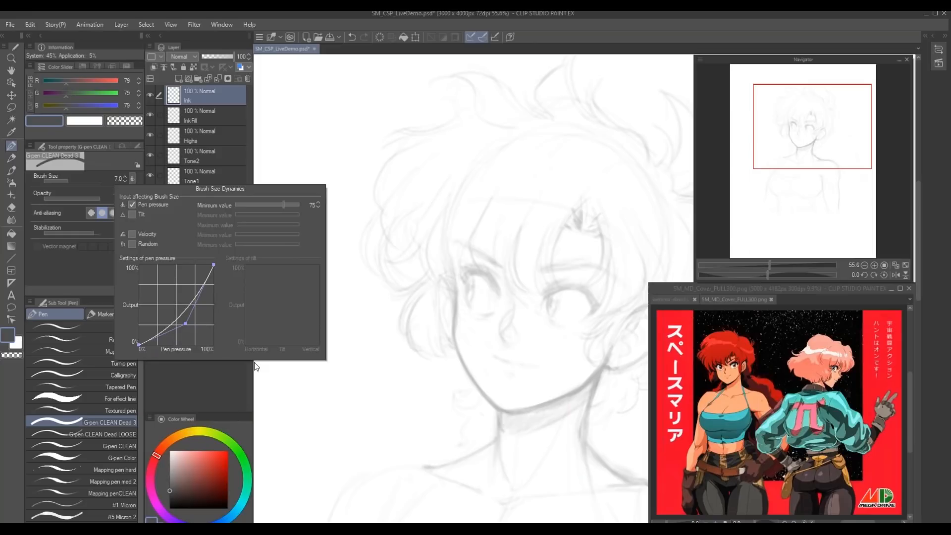
left_click(436, 54)
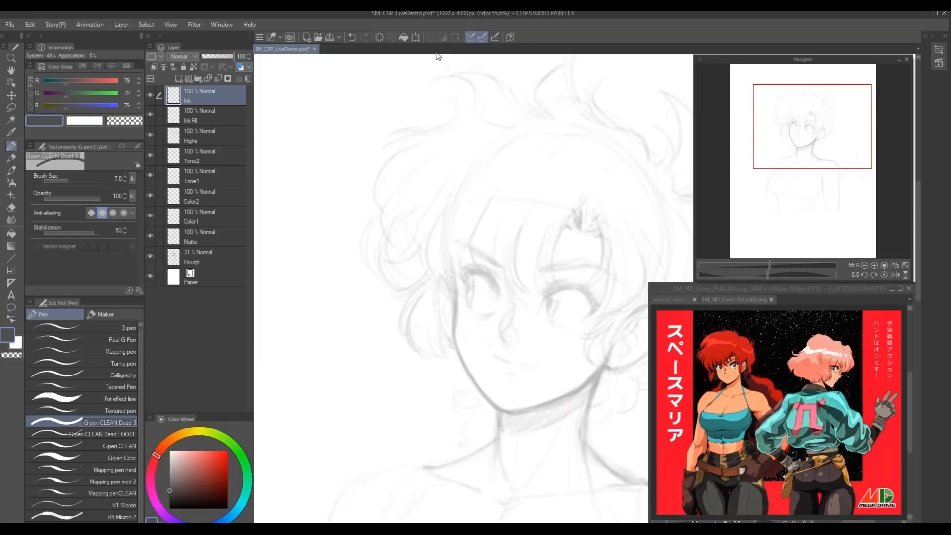
- Ink both sides of the neck and the slopes running down to each shoulder over the faded sketch
mouse_move(317, 227)
left_mouse_down()
mouse_move(399, 316)
mouse_move(416, 256)
left_mouse_up()
left_click_drag(492, 254, 429, 207)
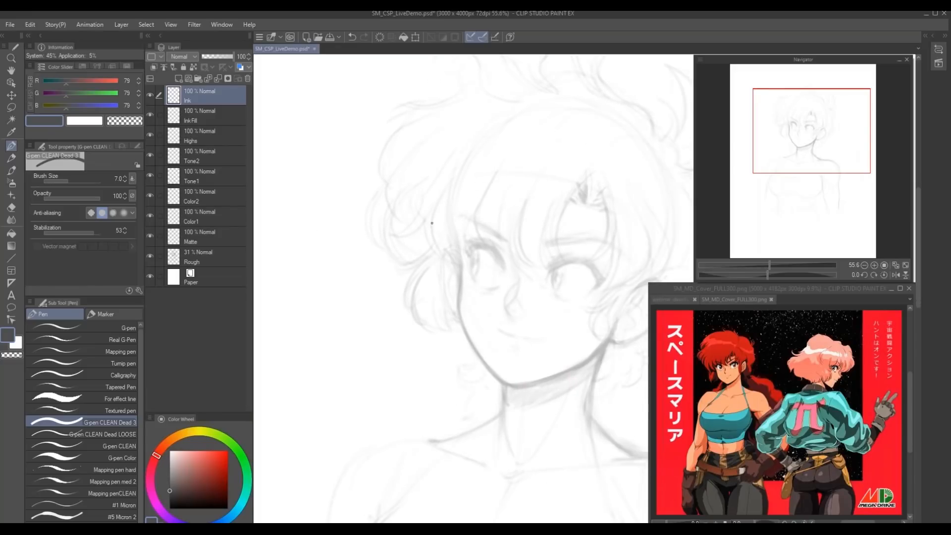
left_click_drag(430, 331, 474, 231)
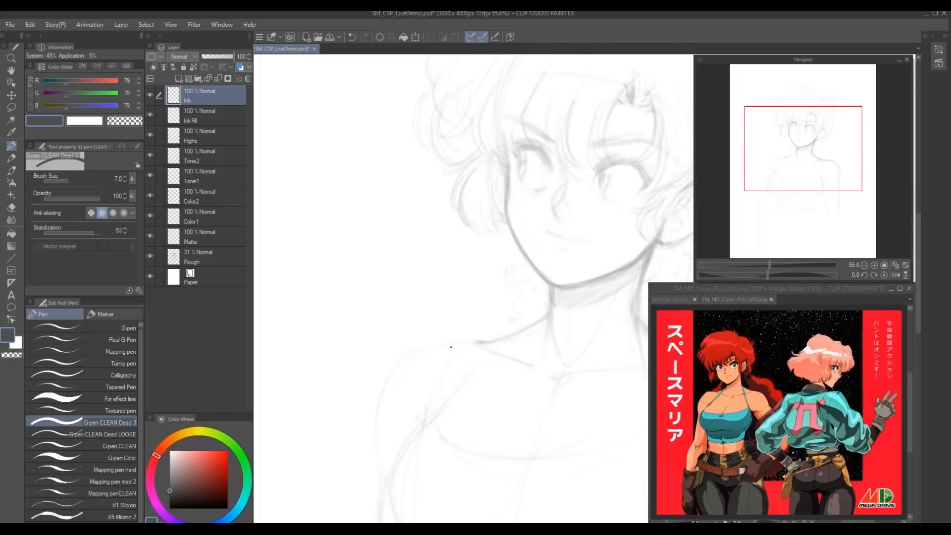
left_click_drag(409, 287, 520, 238)
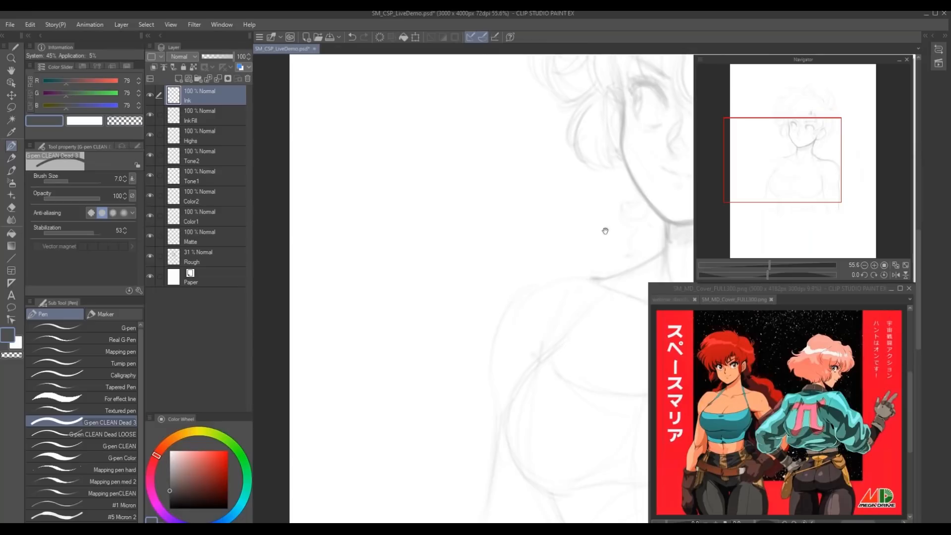
left_click_drag(590, 218, 496, 225)
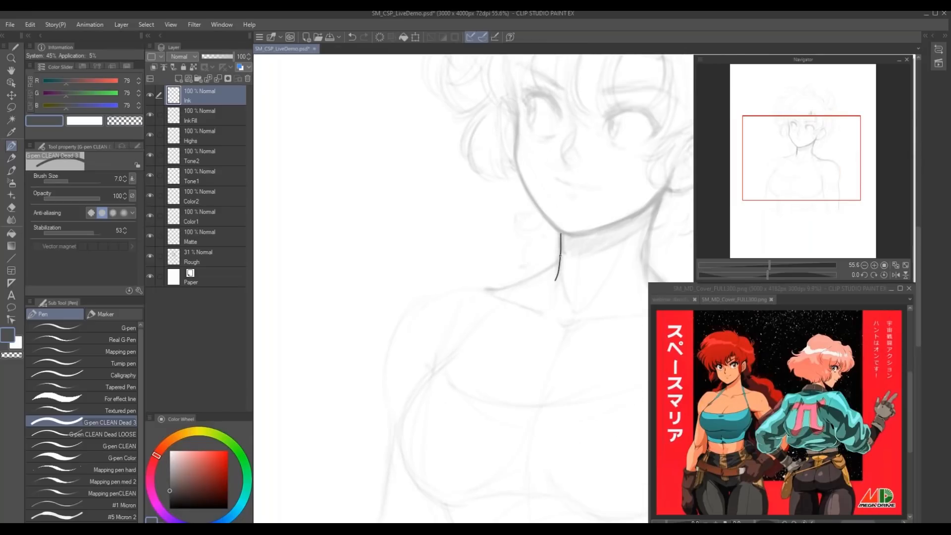
mouse_move(519, 282)
left_mouse_down()
mouse_move(489, 288)
mouse_move(316, 205)
mouse_move(238, 187)
left_mouse_up()
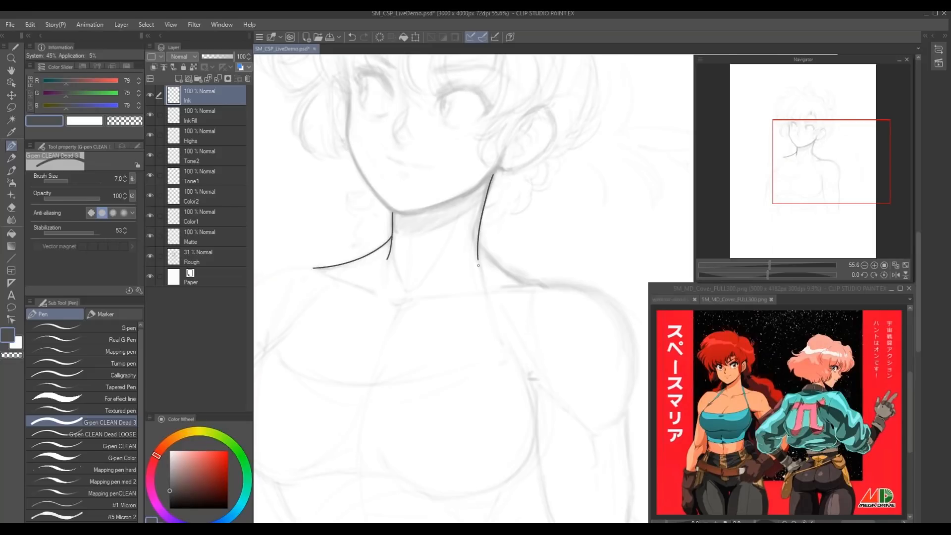
left_click_drag(485, 252, 535, 286)
- Set the drawing colour to pure black
mouse_move(331, 309)
left_mouse_down()
mouse_move(445, 365)
mouse_move(363, 374)
left_mouse_up()
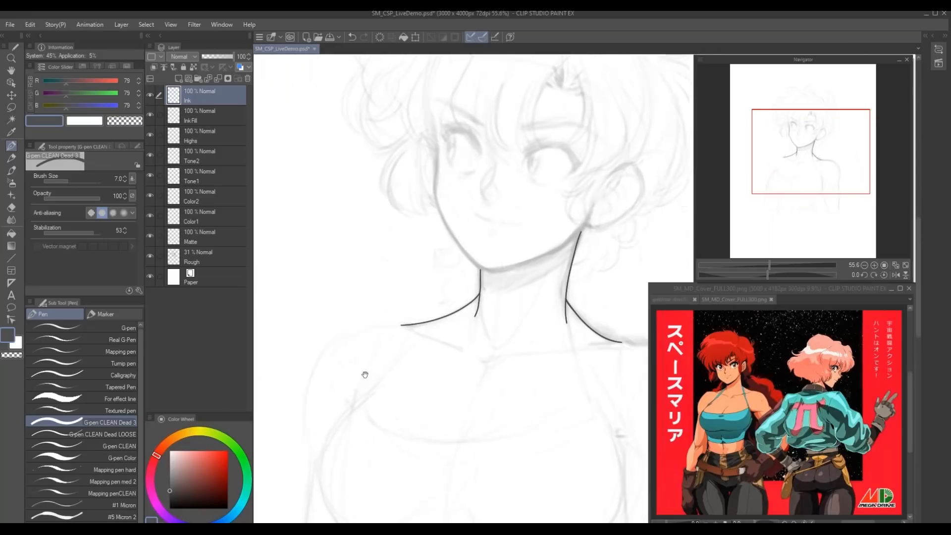
left_click_drag(482, 365, 458, 362)
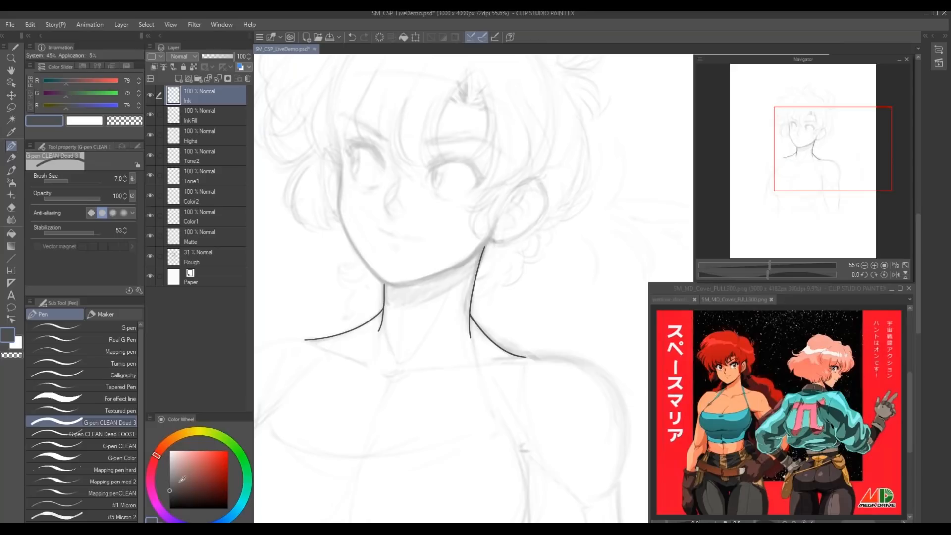
left_click_drag(183, 479, 170, 508)
- Try out the black pen with loose curves and short hatching strokes in the space behind the neck
mouse_move(556, 295)
left_mouse_down()
mouse_move(571, 258)
mouse_move(554, 285)
left_mouse_up()
mouse_move(534, 314)
left_mouse_down()
mouse_move(549, 285)
mouse_move(534, 322)
left_mouse_up()
mouse_move(524, 321)
left_mouse_down()
mouse_move(543, 341)
mouse_move(531, 329)
left_mouse_up()
left_click_drag(514, 302, 544, 324)
left_click_drag(559, 231, 528, 308)
left_click_drag(530, 225, 530, 303)
left_click_drag(525, 255, 532, 303)
mouse_move(524, 278)
left_mouse_down()
mouse_move(513, 297)
mouse_move(500, 295)
mouse_move(515, 345)
left_mouse_up()
left_click_drag(501, 313, 503, 327)
left_click_drag(456, 263, 494, 321)
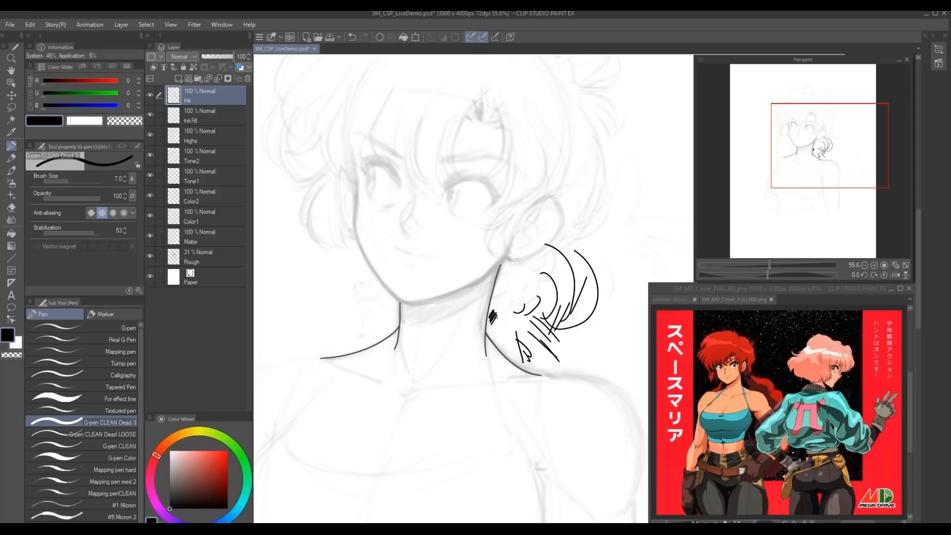
- Undo all the test scribbles together with the inked neck and shoulder lines
key("ctrl+z")
key("ctrl+z")
key("ctrl+z")
key("ctrl+z")
key("ctrl+z")
key("ctrl+z")
key("ctrl+z")
key("ctrl+z")
key("ctrl+z")
key("ctrl+z")
key("ctrl+z")
key("ctrl+z")
key("ctrl+z")
key("ctrl+z")
key("ctrl+z")
key("ctrl+z")
key("ctrl+z")
key("ctrl+z")
key("ctrl+z")
key("ctrl+z")
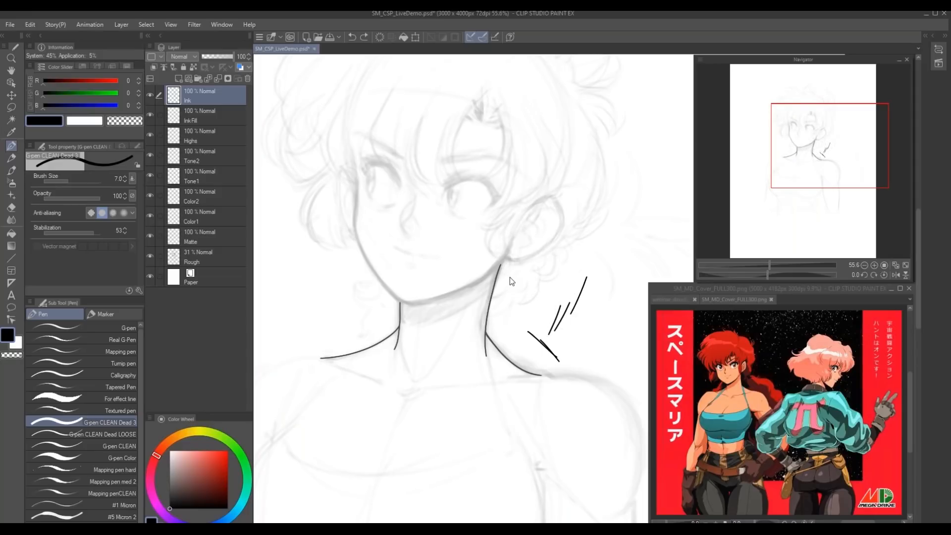
key("ctrl+z")
key("ctrl+z")
key("ctrl+z")
key("ctrl+z")
key("ctrl+z")
key("ctrl+z")
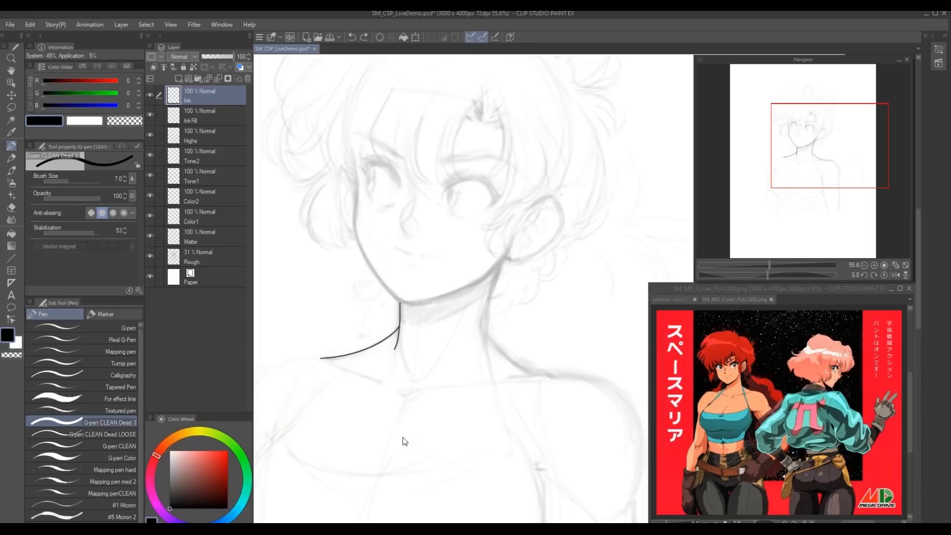
key("ctrl+z")
- Sketch a practice circle above the near shoulder with the Colored pencil at size 12, and return to the G-pen CLEAN Dead 3
mouse_move(361, 393)
left_mouse_down()
mouse_move(484, 452)
mouse_move(350, 410)
mouse_move(383, 391)
left_mouse_up()
mouse_move(506, 367)
left_mouse_down()
mouse_move(570, 349)
mouse_move(438, 295)
mouse_move(504, 283)
mouse_move(583, 338)
mouse_move(511, 377)
left_mouse_up()
key("ctrl+z")
mouse_move(498, 313)
left_mouse_down()
mouse_move(476, 333)
mouse_move(577, 329)
mouse_move(475, 348)
mouse_move(570, 353)
mouse_move(482, 311)
mouse_move(544, 383)
mouse_move(475, 302)
mouse_move(551, 380)
mouse_move(547, 292)
mouse_move(515, 391)
mouse_move(558, 304)
mouse_move(479, 314)
mouse_move(578, 344)
mouse_move(485, 311)
mouse_move(573, 341)
mouse_move(493, 294)
mouse_move(570, 367)
left_mouse_up()
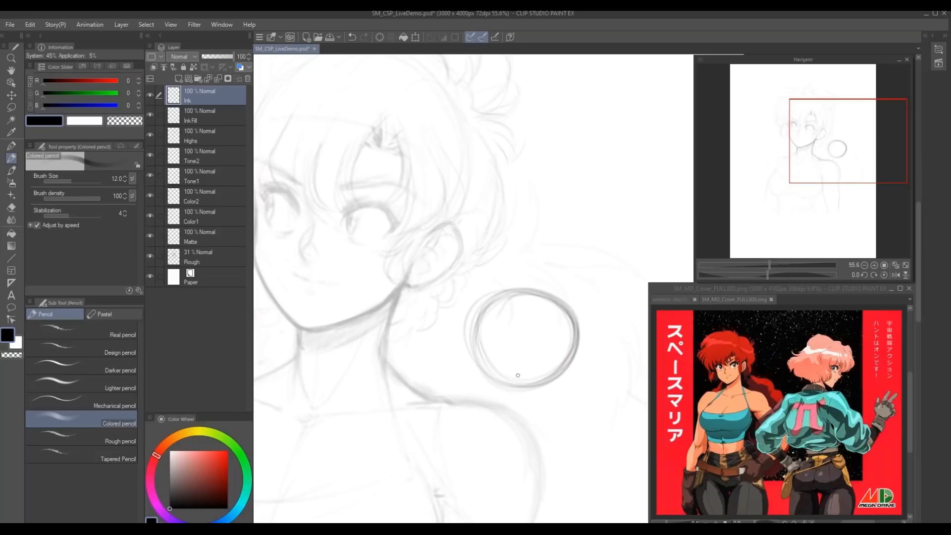
key("p")
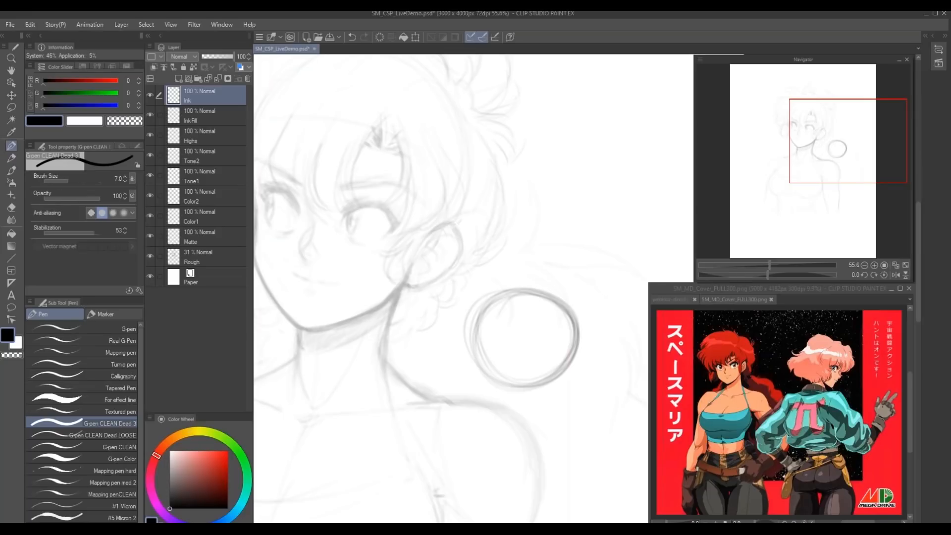
- Try to ink the practice circle's outline in one continuous stroke, and undo it
left_click_drag(509, 255, 535, 229)
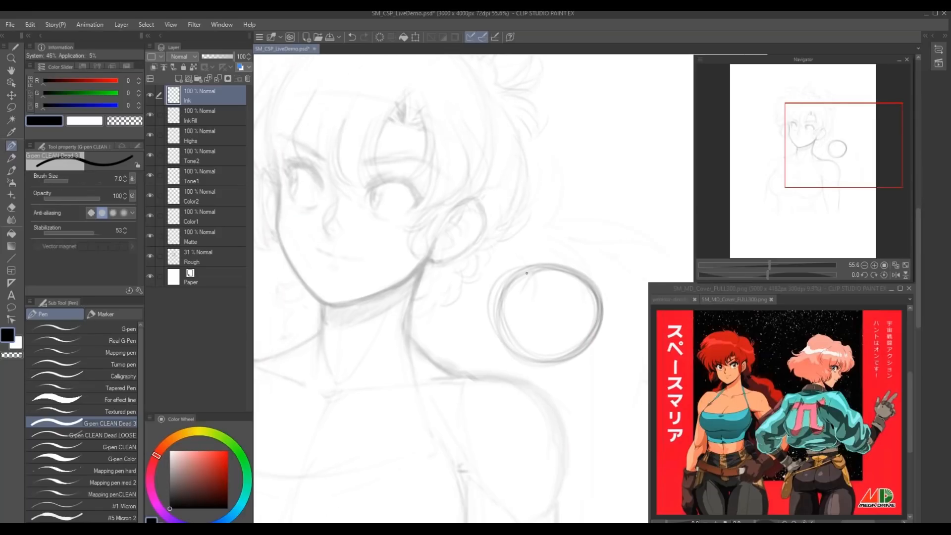
mouse_move(518, 274)
left_mouse_down()
mouse_move(560, 267)
mouse_move(593, 292)
mouse_move(596, 324)
mouse_move(580, 347)
mouse_move(530, 358)
mouse_move(510, 346)
mouse_move(501, 311)
mouse_move(521, 272)
left_mouse_up()
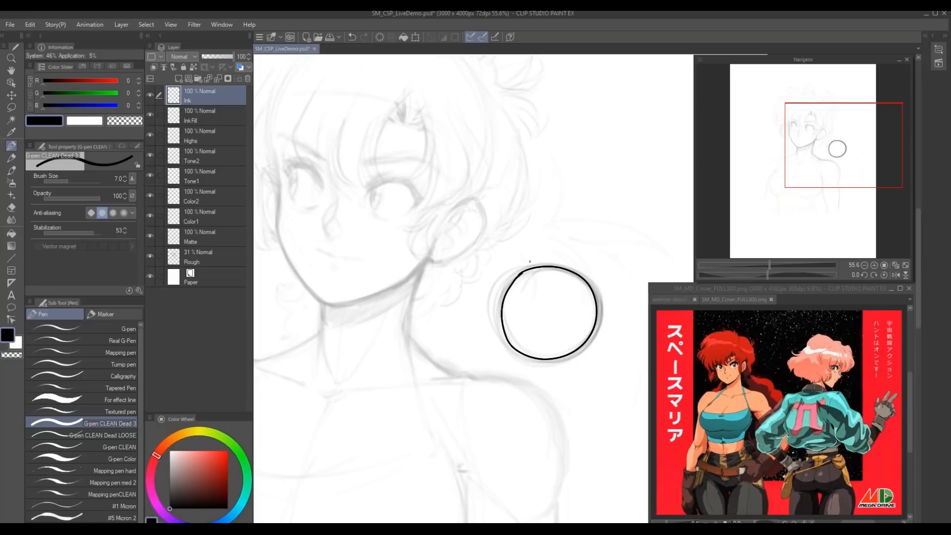
key("ctrl+z")
- Ink the practice circle's outline over the pencil guide with a series of short overlapping strokes
left_click_drag(490, 278, 482, 265)
scroll(471, 260, "down", 1)
scroll(472, 259, "down", 1)
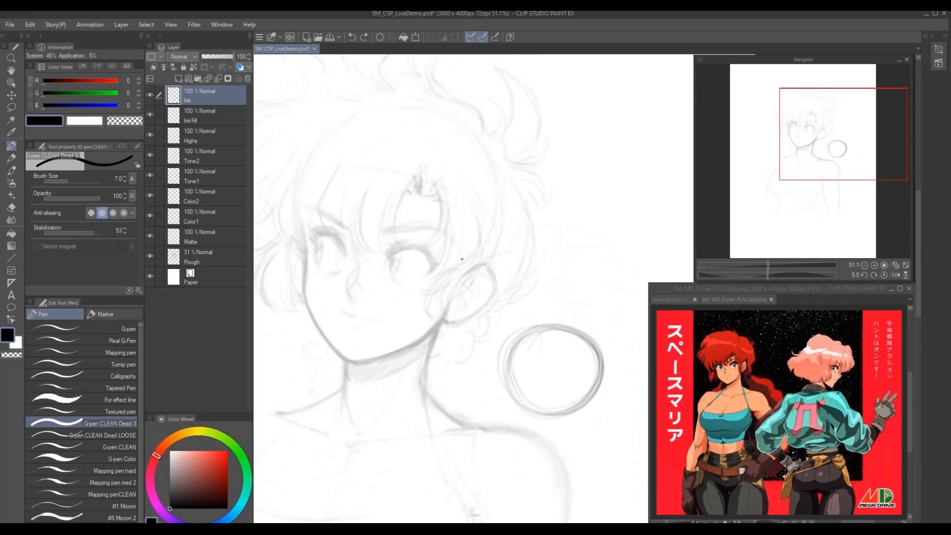
mouse_move(540, 326)
left_mouse_down()
mouse_move(562, 327)
mouse_move(594, 348)
mouse_move(598, 376)
mouse_move(578, 405)
left_mouse_up()
mouse_move(535, 330)
left_mouse_down()
mouse_move(508, 361)
mouse_move(509, 352)
mouse_move(514, 346)
mouse_move(507, 377)
mouse_move(525, 403)
mouse_move(517, 404)
mouse_move(573, 412)
left_mouse_up()
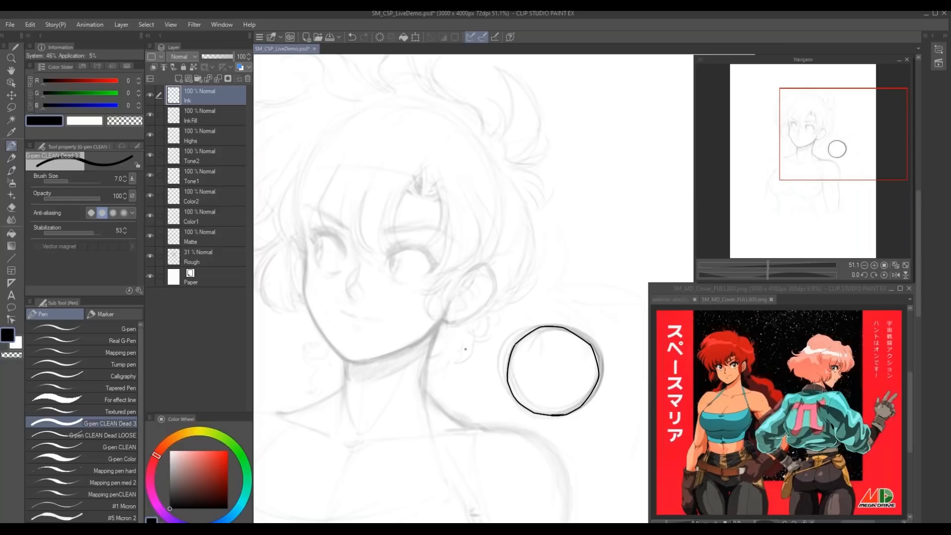
- Thicken the inked line along the upper-left side of the practice circle to vary its weight
scroll(431, 378, "down", 5)
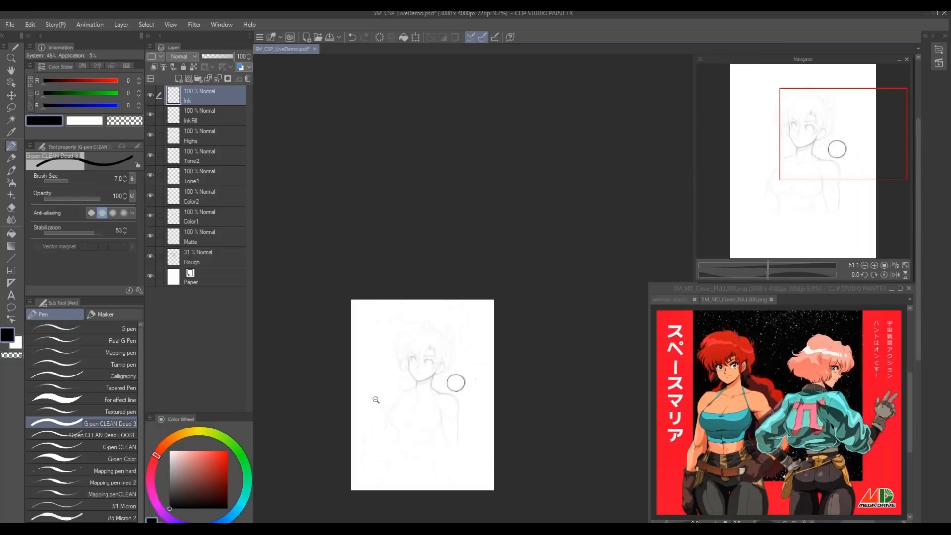
scroll(431, 378, "up", 5)
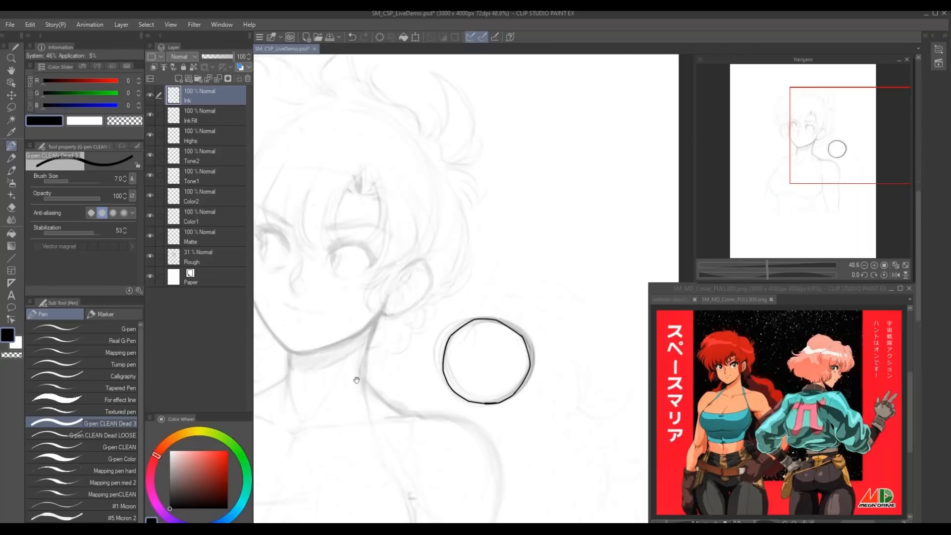
left_click_drag(481, 333, 488, 328)
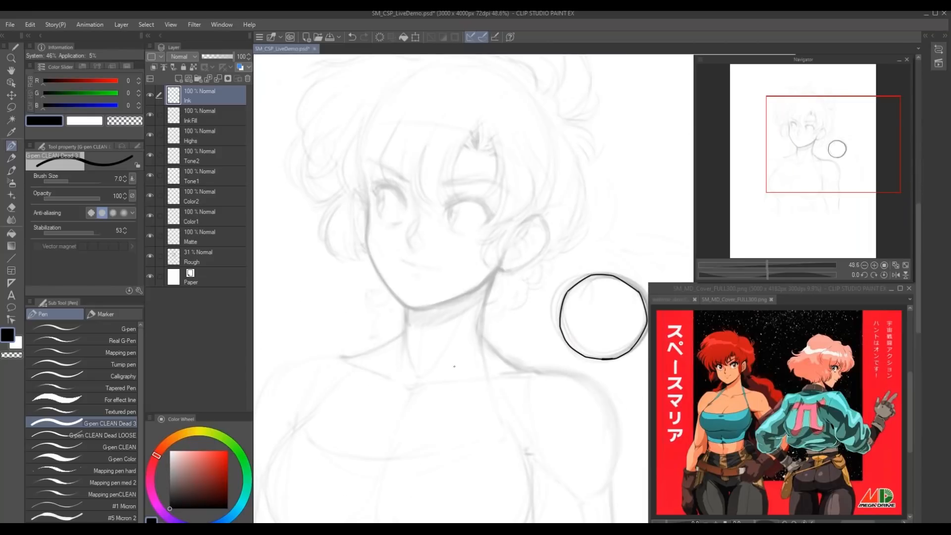
left_click_drag(573, 244, 549, 259)
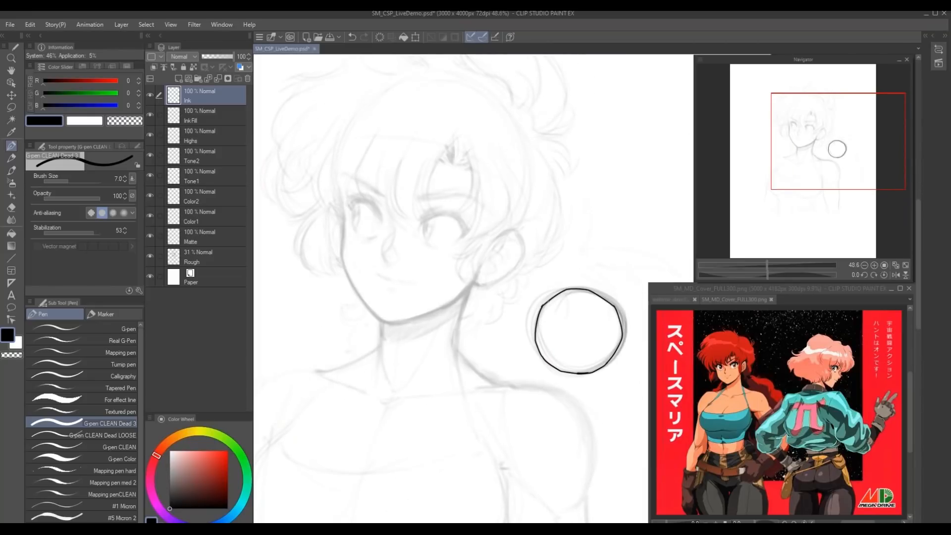
left_click_drag(539, 308, 535, 330)
left_click_drag(458, 375, 419, 391)
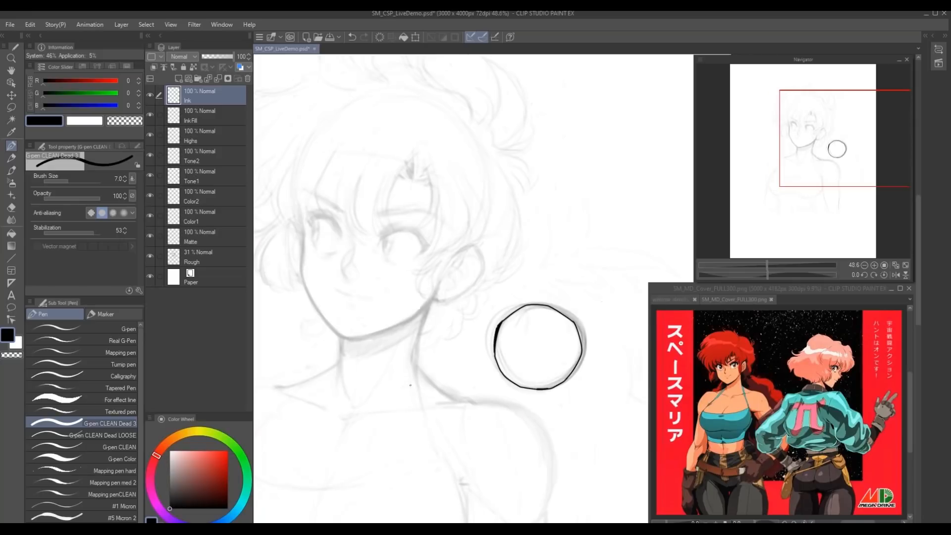
- Lasso the inked practice circle, delete it from the Ink layer, and clear the selection
key("m")
mouse_move(468, 347)
left_mouse_down()
mouse_move(616, 323)
mouse_move(465, 344)
left_mouse_up()
key("Delete")
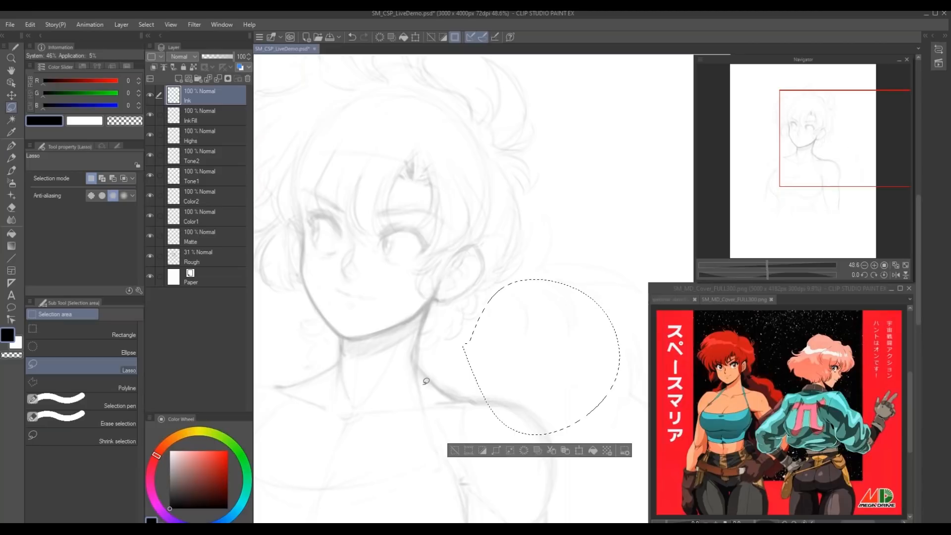
left_click_drag(327, 394, 468, 411)
key("ctrl+d")
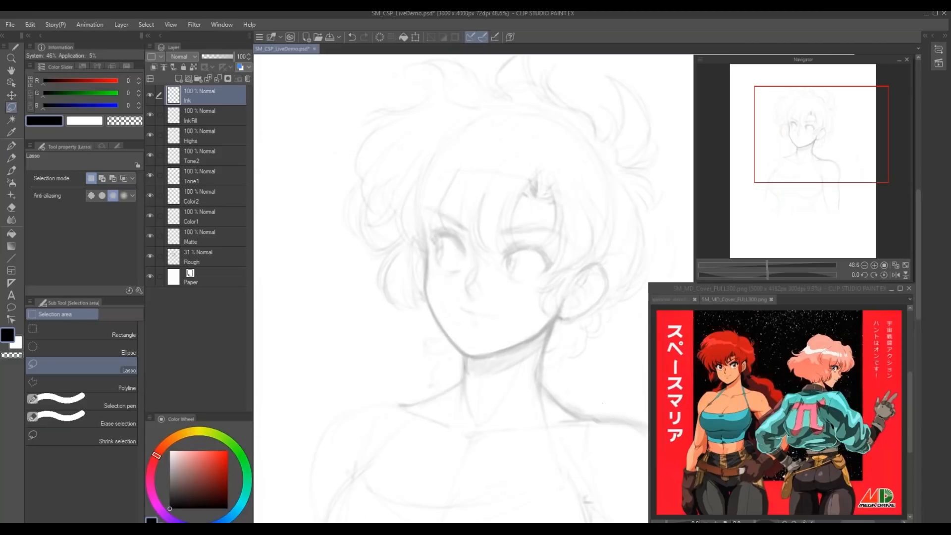
left_click_drag(409, 384, 358, 421)
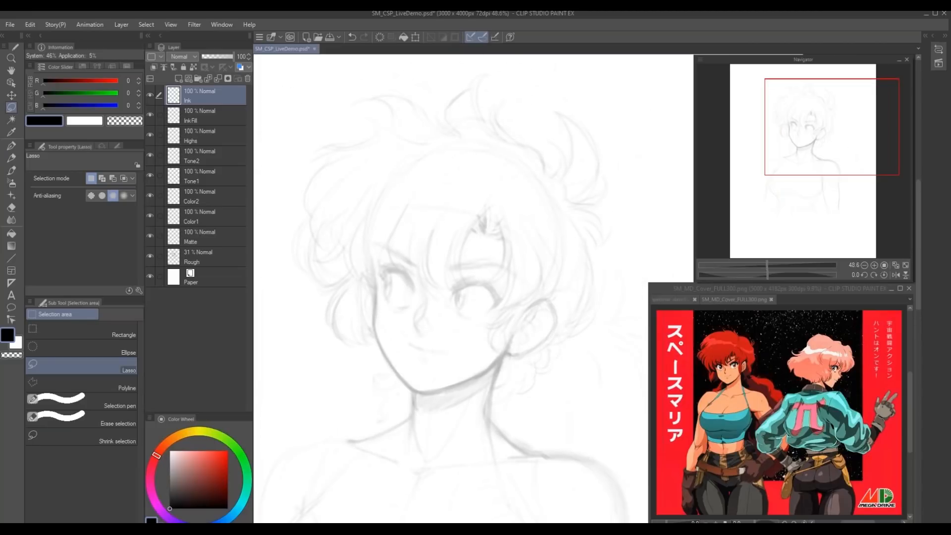
- Switch to the perfect oil paint LINER brush, undo a test stroke on the far cheek, and set the brush size to 6
key("b")
left_click(99, 469)
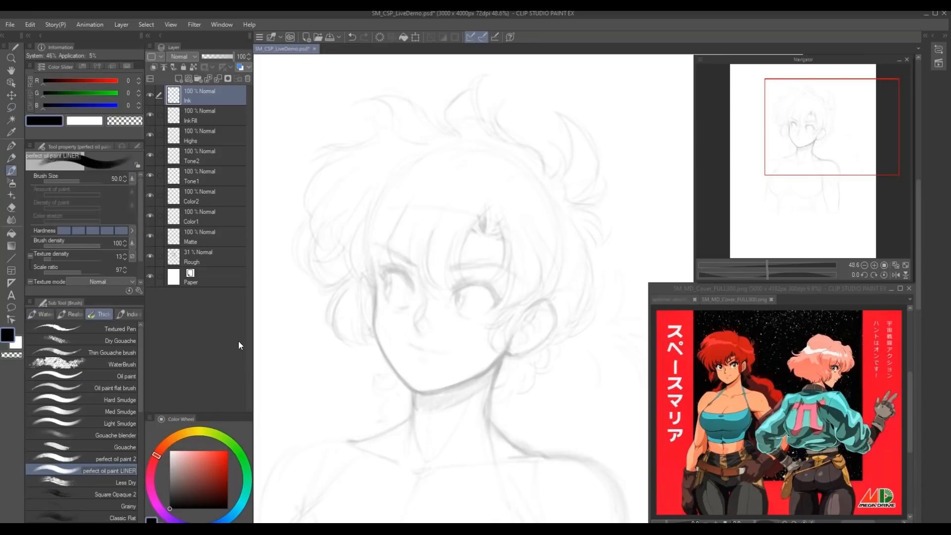
left_click_drag(66, 180, 53, 185)
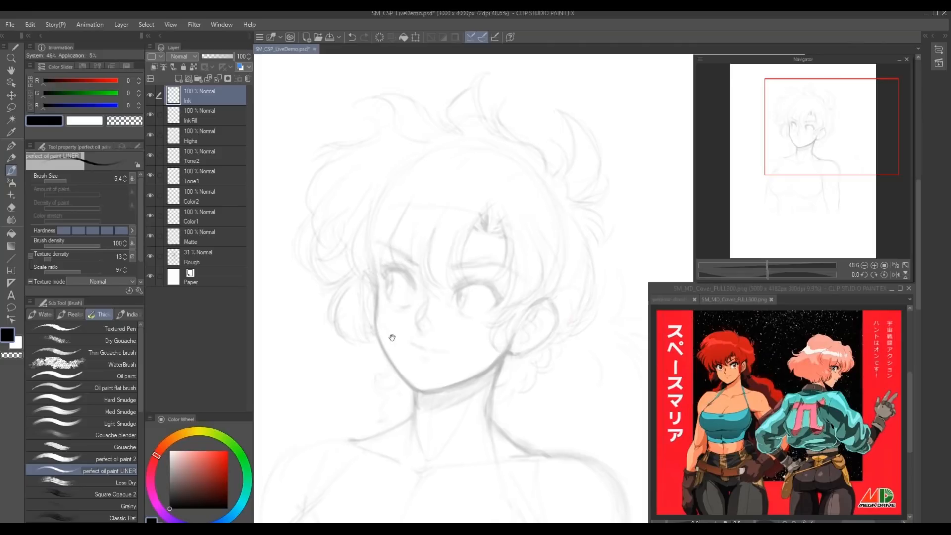
left_click_drag(382, 324, 441, 321)
left_click_drag(434, 277, 432, 319)
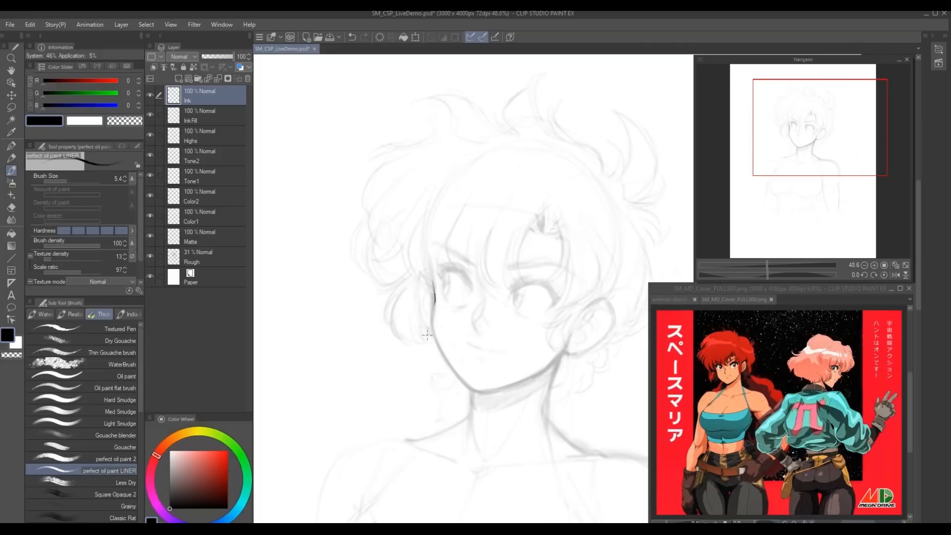
key("ctrl+z")
key("bracketright")
scroll(436, 288, "up", 1)
- Ink the far side of the face from the temple over the cheek to the chin with overlapping strokes
left_click_drag(433, 273, 435, 300)
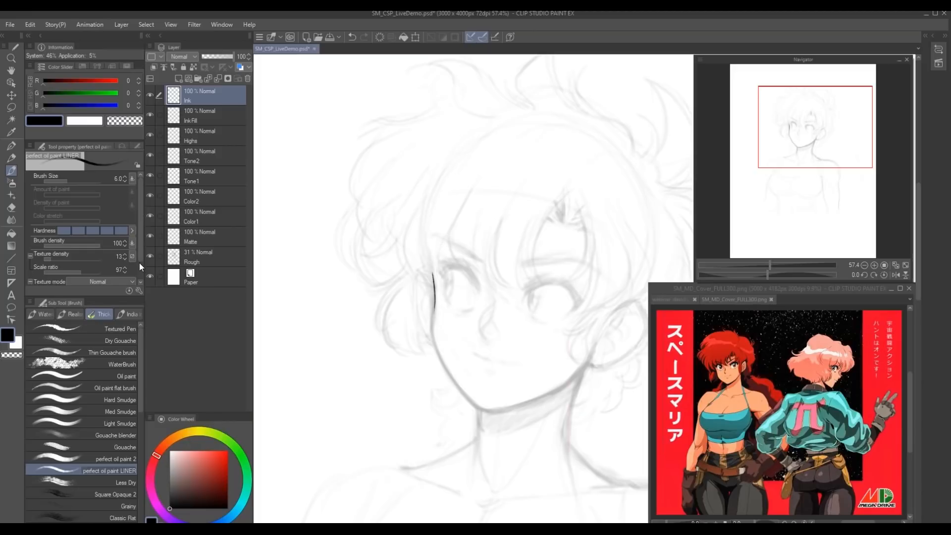
scroll(140, 271, "down", 2)
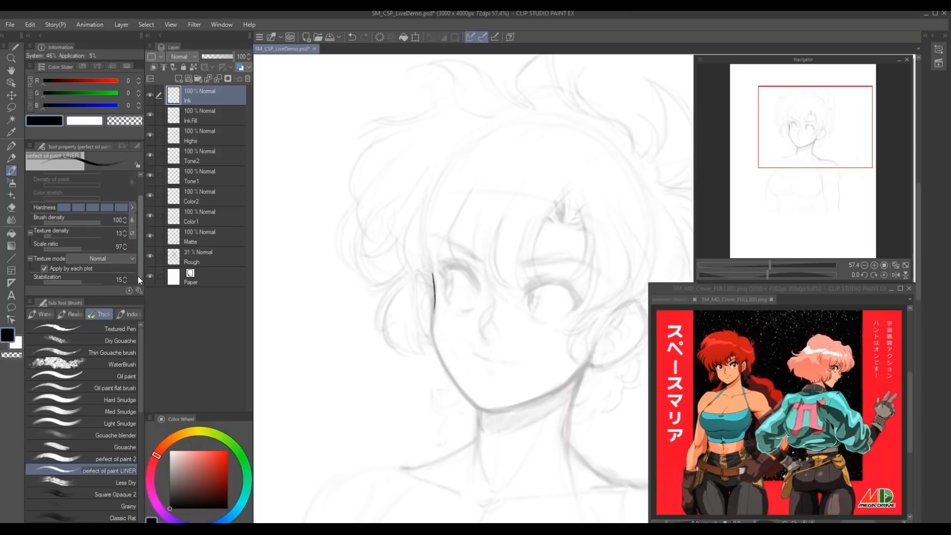
mouse_move(435, 303)
left_mouse_down()
mouse_move(431, 325)
mouse_move(491, 282)
mouse_move(454, 309)
mouse_move(464, 335)
left_mouse_up()
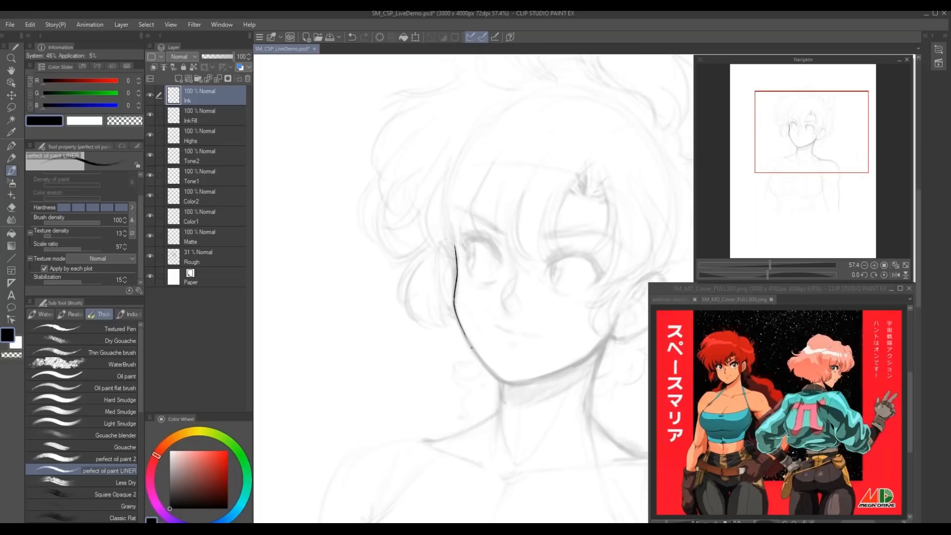
left_click_drag(473, 349, 494, 372)
left_click_drag(467, 340, 485, 365)
left_click_drag(487, 366, 502, 380)
- Ink the front neck line below the chin and the jawline from the chin up toward the near ear
left_click_drag(501, 381, 500, 428)
left_click_drag(508, 382, 593, 354)
left_click_drag(609, 334, 541, 377)
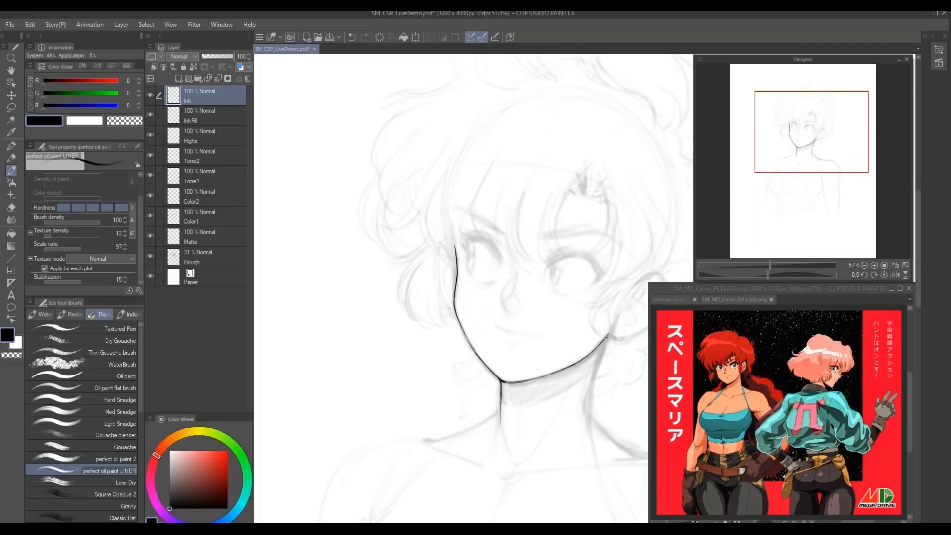
- Ink the near side of the neck and the sloping lines from the neck onto both shoulders
left_click_drag(511, 219, 449, 179)
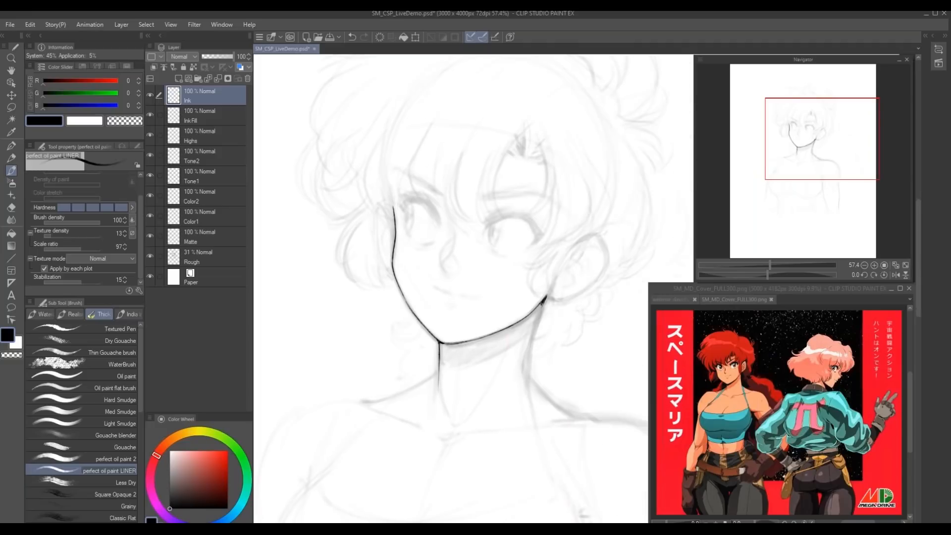
left_click_drag(543, 301, 537, 326)
mouse_move(529, 370)
left_mouse_down()
mouse_move(533, 346)
mouse_move(528, 379)
left_mouse_up()
left_click_drag(401, 256, 458, 255)
mouse_move(482, 346)
left_mouse_down()
mouse_move(533, 344)
mouse_move(540, 375)
mouse_move(485, 399)
left_mouse_up()
mouse_move(644, 370)
left_mouse_down()
mouse_move(560, 357)
mouse_move(571, 382)
mouse_move(600, 403)
left_mouse_up()
left_click_drag(554, 360, 552, 371)
- Ink the near eyebrow as a thin tapered outline over the sketch
left_click_drag(510, 221, 563, 270)
left_click_drag(510, 249, 487, 325)
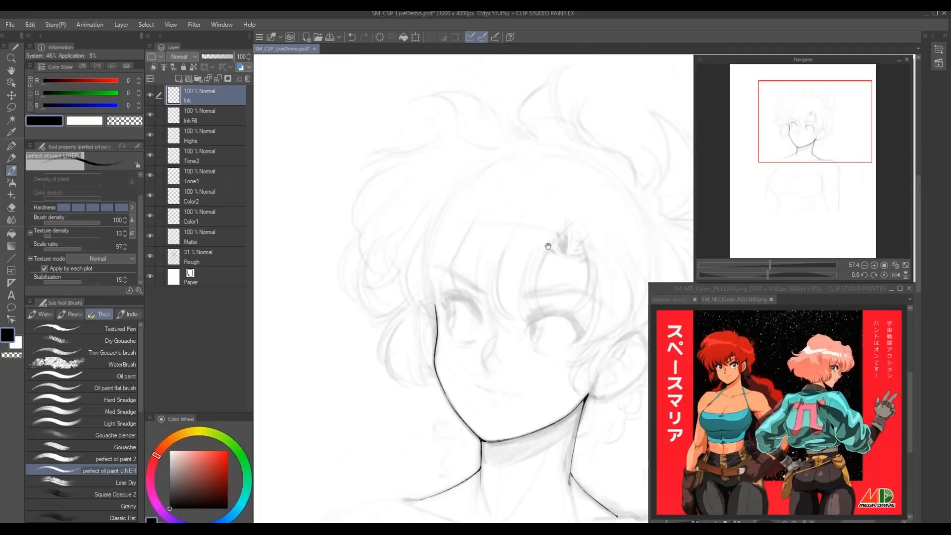
left_click_drag(548, 245, 535, 273)
left_click_drag(503, 325, 561, 319)
mouse_move(503, 325)
left_mouse_down()
mouse_move(547, 318)
mouse_move(522, 324)
mouse_move(552, 320)
left_mouse_up()
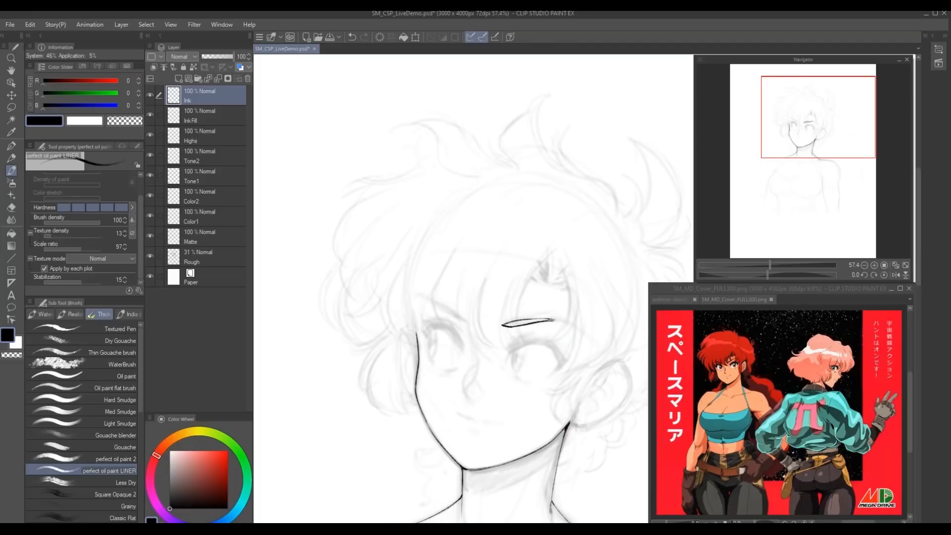
- Ink the far eyebrow's tapered outline and extend the near eyebrow's outer tail
left_click_drag(463, 251, 328, 250)
left_click_drag(418, 318, 444, 333)
mouse_move(293, 301)
left_mouse_down()
mouse_move(352, 309)
mouse_move(469, 358)
mouse_move(436, 341)
mouse_move(466, 355)
left_mouse_up()
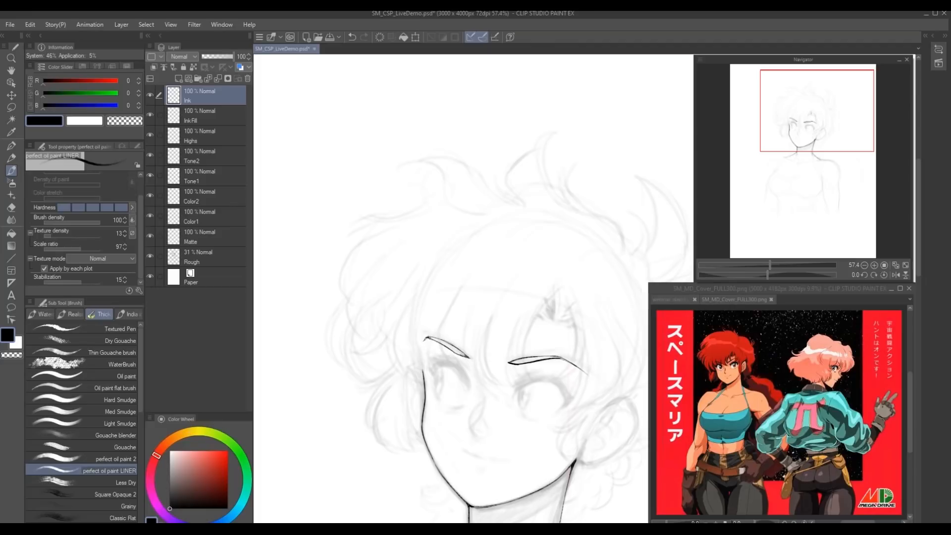
left_click_drag(427, 336, 442, 340)
- Ink the nose with a bridge line, a small shadow shape and the angled tip
mouse_move(460, 288)
left_mouse_down()
mouse_move(528, 255)
mouse_move(526, 243)
left_mouse_up()
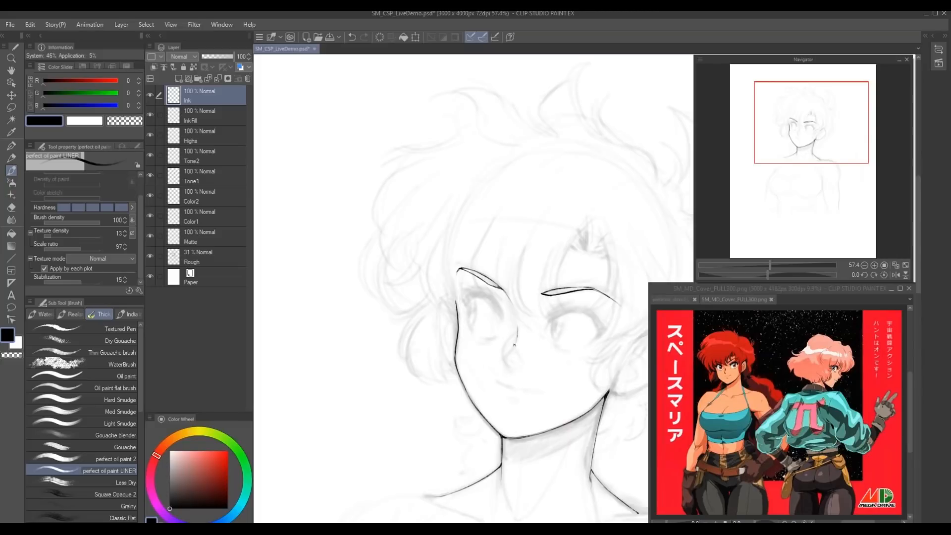
mouse_move(512, 349)
left_mouse_down()
mouse_move(509, 366)
mouse_move(485, 353)
left_mouse_up()
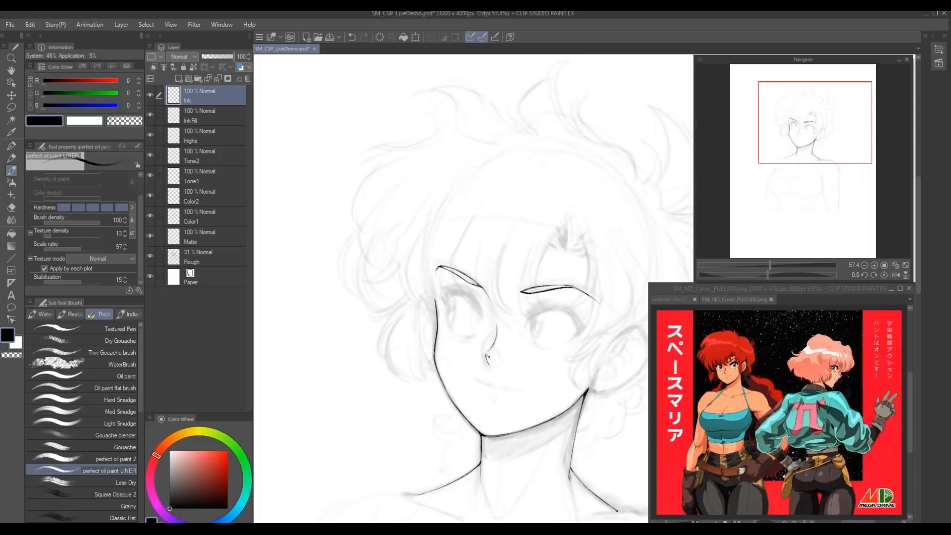
mouse_move(496, 320)
left_mouse_down()
mouse_move(486, 362)
mouse_move(490, 339)
mouse_move(484, 352)
left_mouse_up()
- Ink the curved upper eyelid lines of both eyes, undoing a stray stroke
left_click_drag(424, 244, 427, 229)
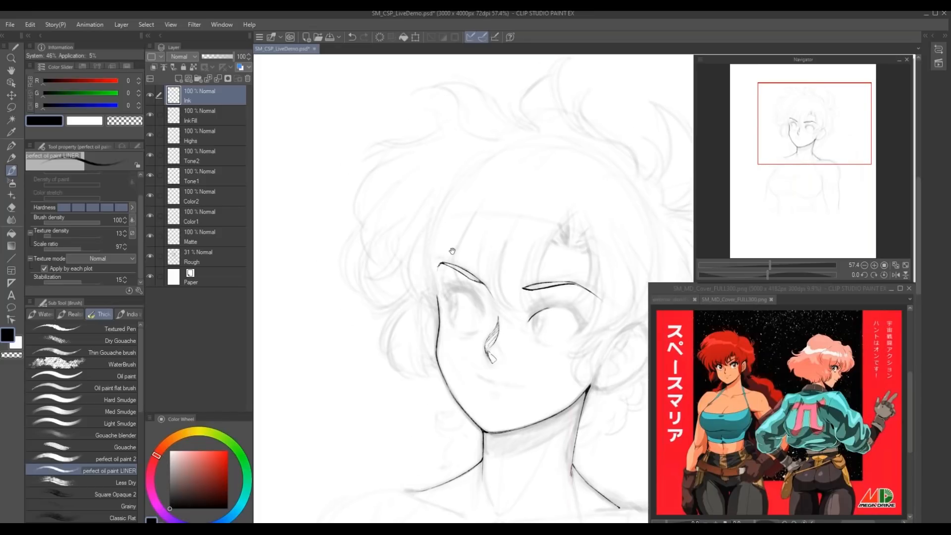
left_click_drag(452, 252, 371, 274)
mouse_move(464, 329)
left_mouse_down()
mouse_move(480, 328)
mouse_move(495, 347)
left_mouse_up()
left_click_drag(366, 313, 411, 325)
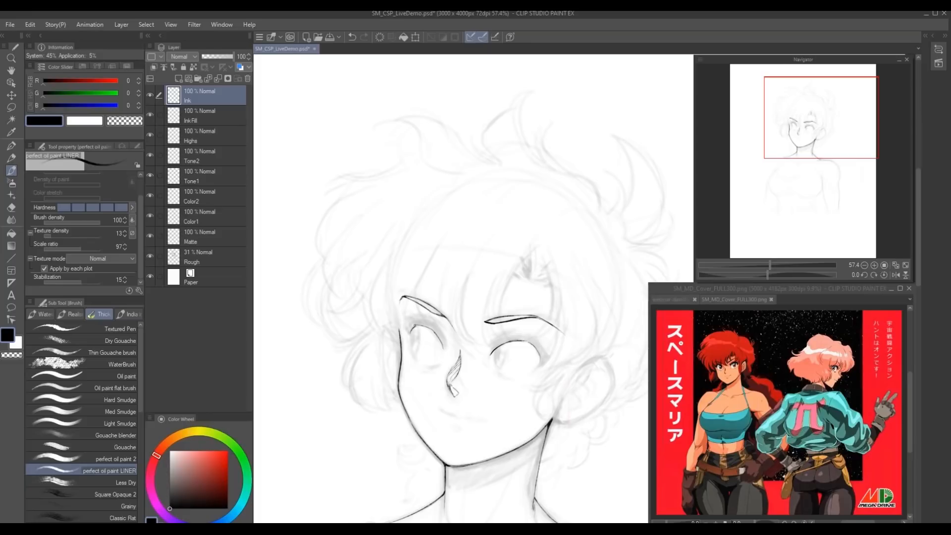
left_click_drag(420, 328, 423, 324)
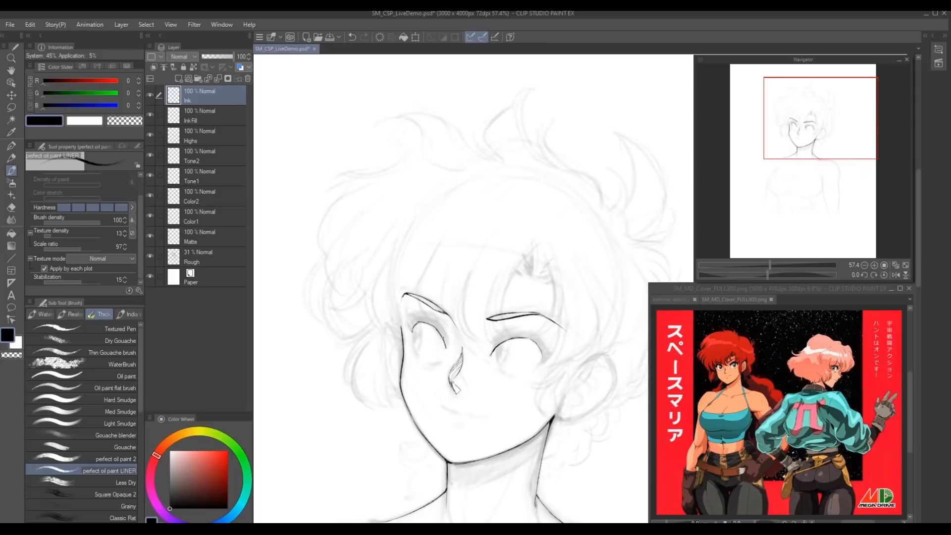
left_click_drag(491, 358, 445, 348)
key("ctrl+z")
scroll(423, 343, "down", 1)
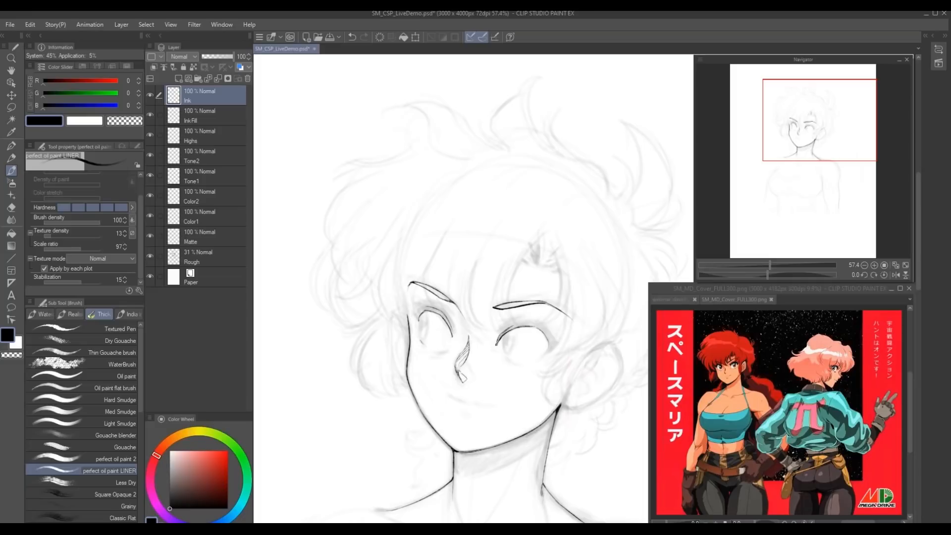
- Build up the upper lids of both eyes with second contour lines and pointed lashes at the outer corners
mouse_move(553, 342)
left_mouse_down()
mouse_move(483, 335)
mouse_move(517, 358)
mouse_move(515, 370)
left_mouse_up()
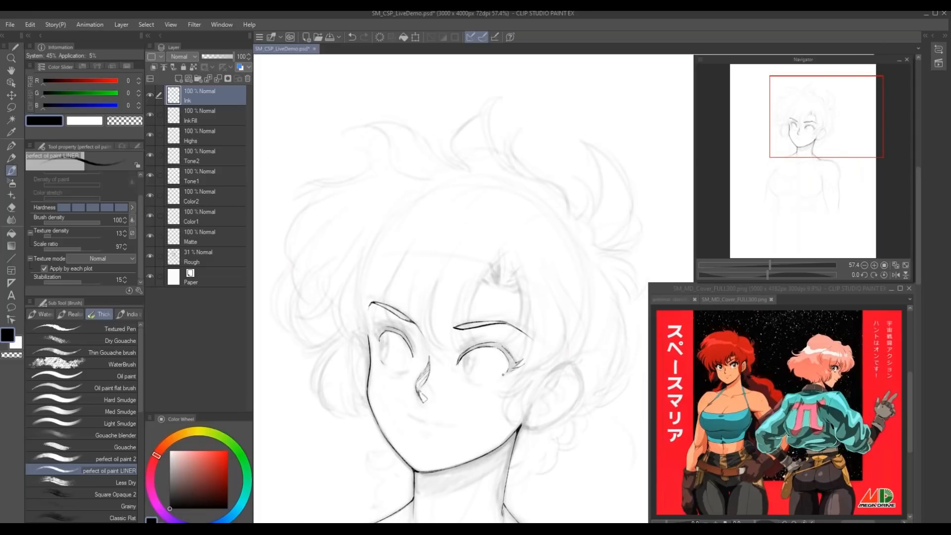
left_click_drag(498, 343, 510, 346)
left_click_drag(469, 342, 489, 339)
left_click_drag(378, 276, 496, 328)
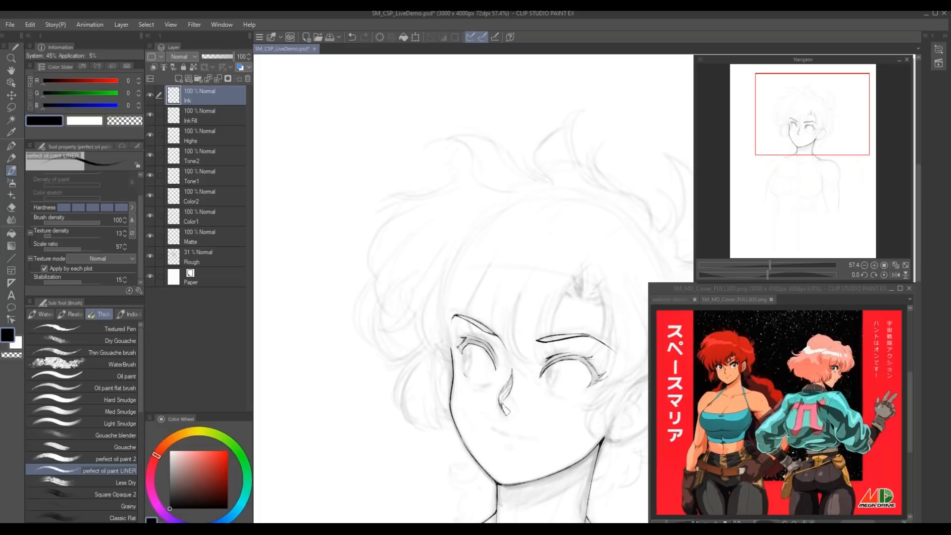
left_click_drag(465, 354, 444, 352)
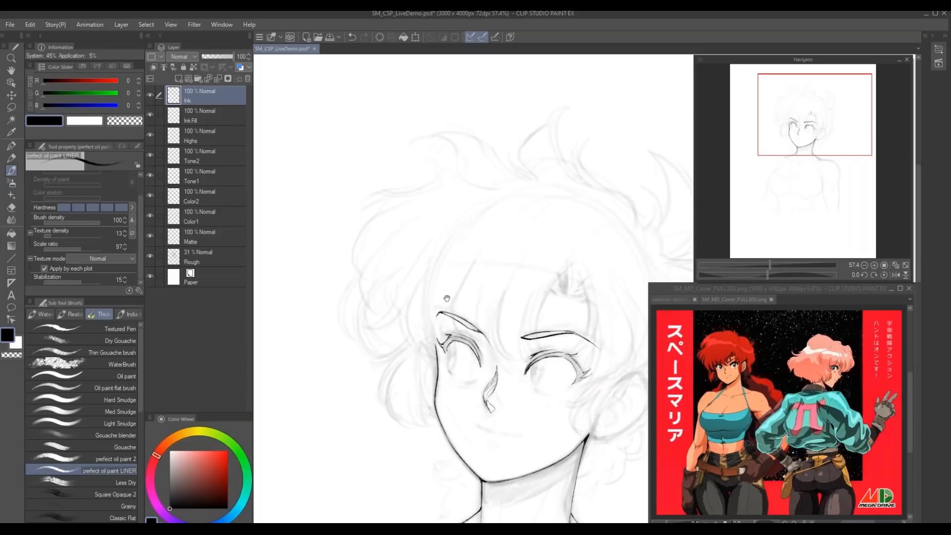
- Ink the iris and pupil outlines inside the far and near eyes
left_click_drag(447, 299, 397, 269)
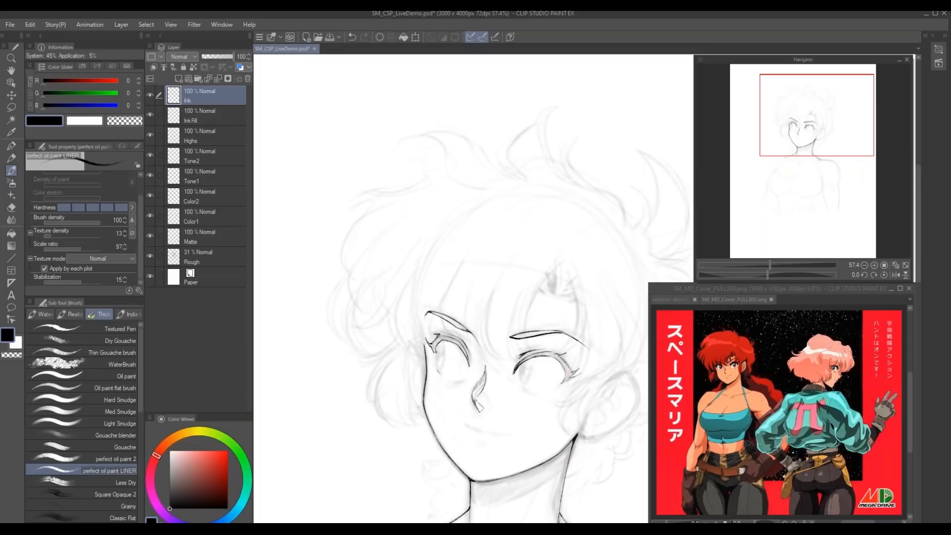
left_click_drag(436, 348, 440, 363)
left_click_drag(519, 367, 521, 380)
left_click_drag(518, 368, 521, 382)
mouse_move(516, 383)
left_mouse_down()
mouse_move(491, 384)
mouse_move(513, 386)
left_mouse_up()
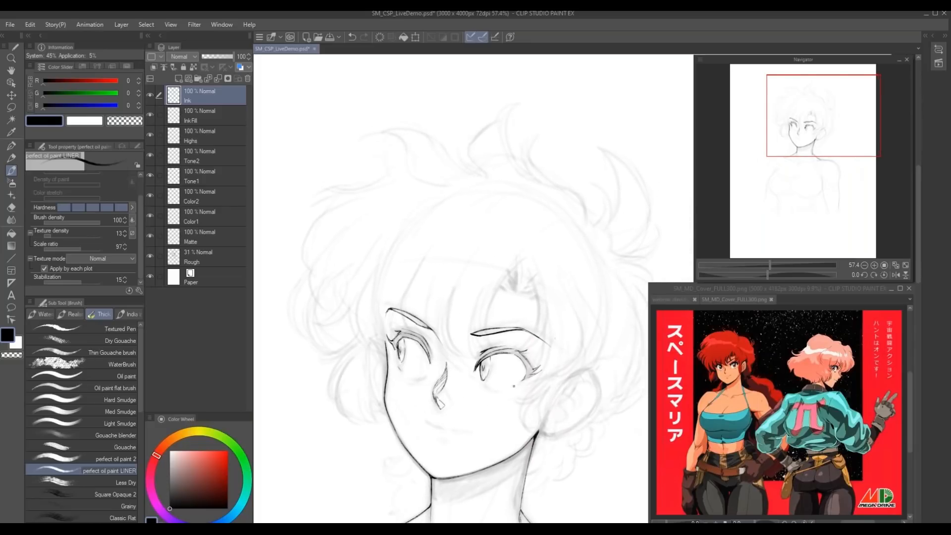
- Ink the near eye's lower lid and the mouth line with a small lower-lip mark beneath it
left_click_drag(484, 386, 509, 390)
left_click_drag(476, 291, 530, 294)
left_click_drag(409, 349, 383, 291)
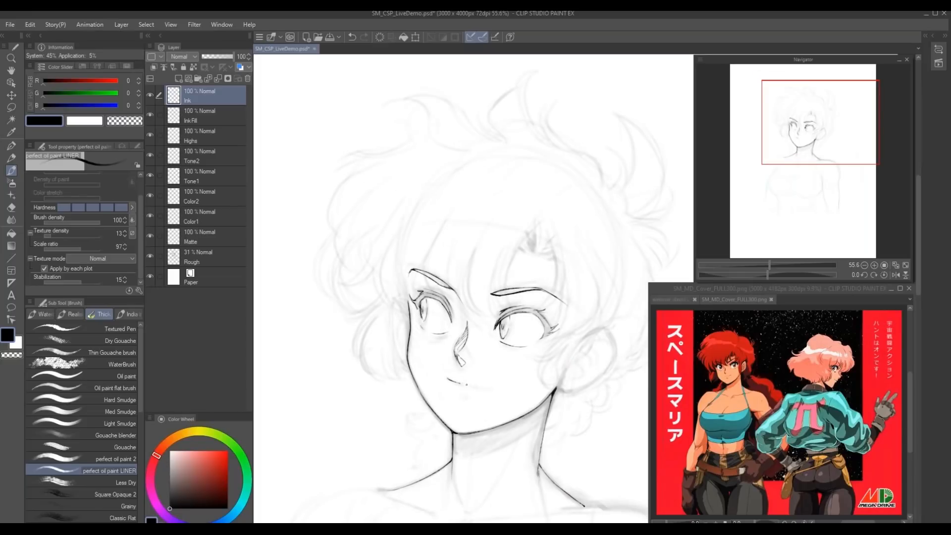
left_click_drag(464, 384, 479, 386)
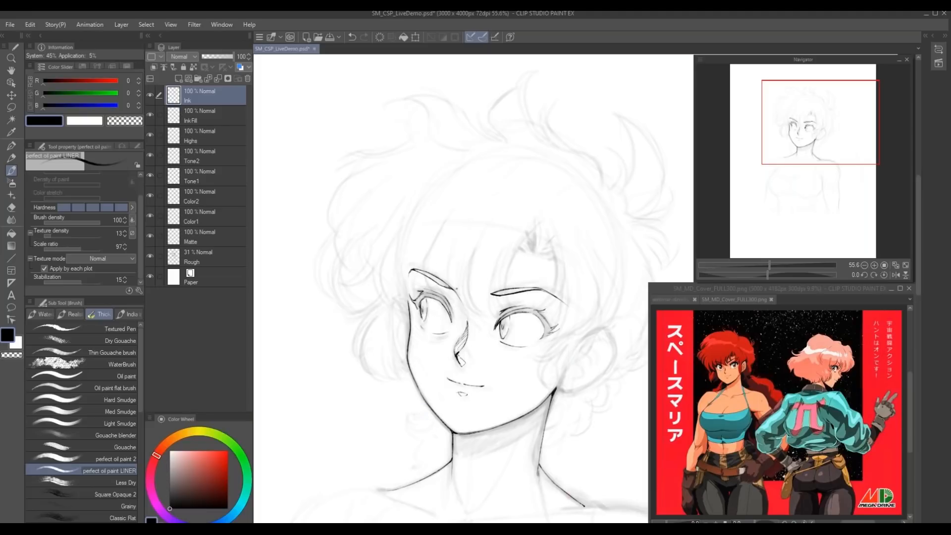
- Darken and thicken the lashes at the far eye's outer corner
scroll(432, 339, "up", 2)
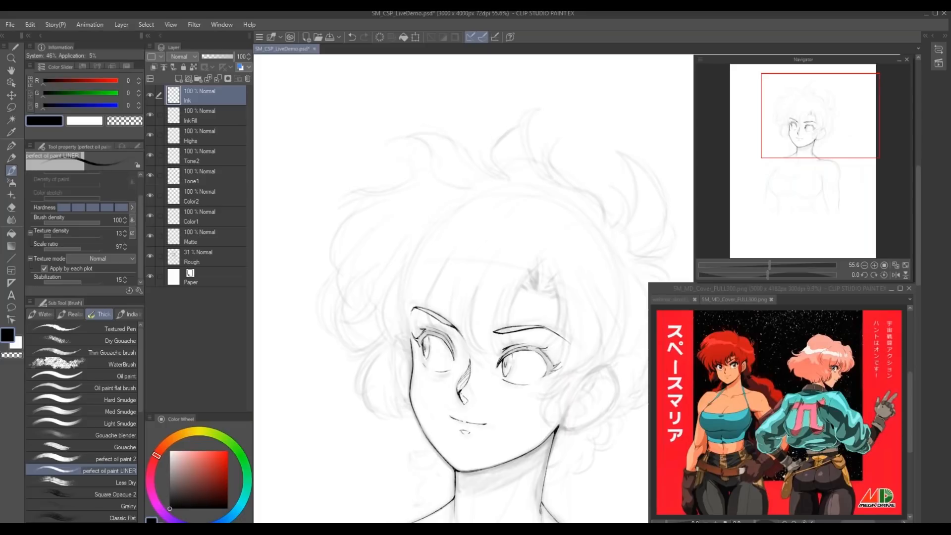
left_click_drag(428, 280, 306, 275)
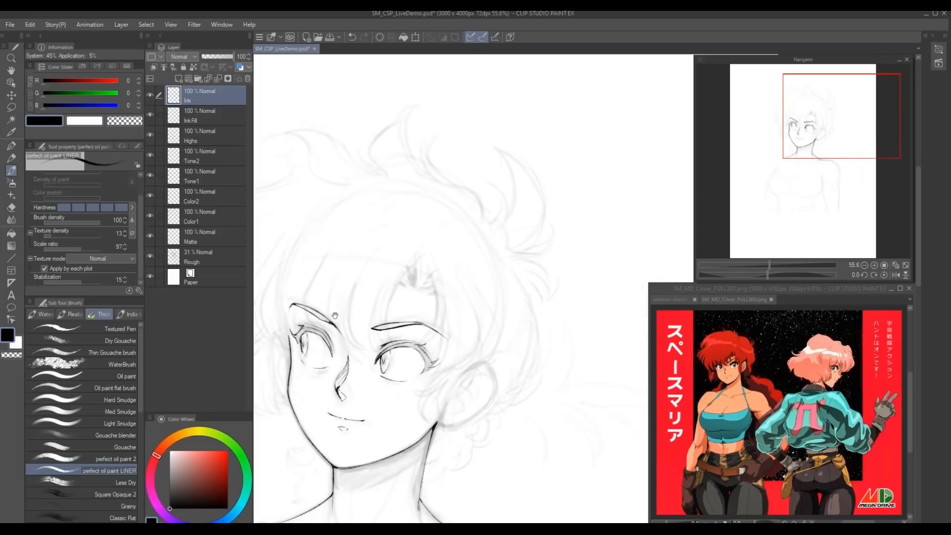
left_click_drag(294, 318, 433, 350)
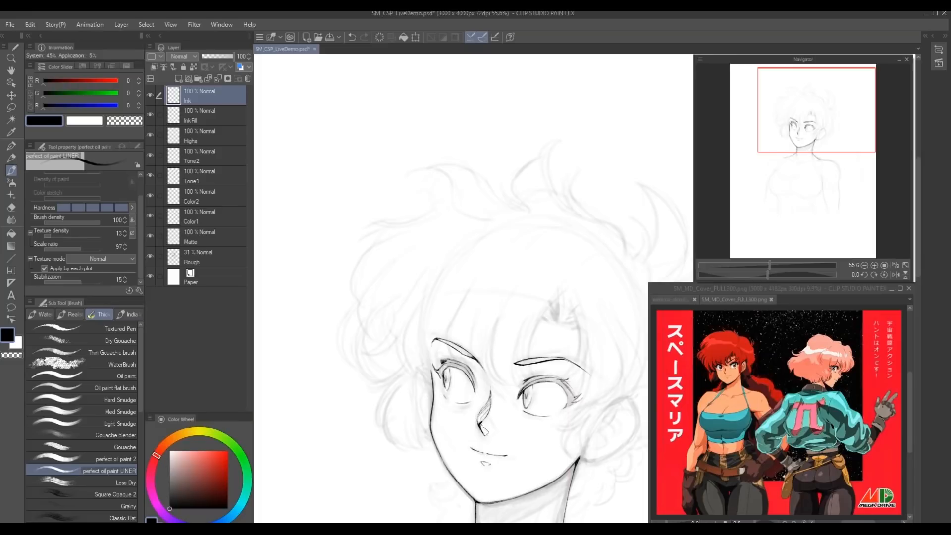
mouse_move(408, 340)
left_mouse_down()
mouse_move(390, 316)
mouse_move(398, 256)
mouse_move(423, 328)
left_mouse_up()
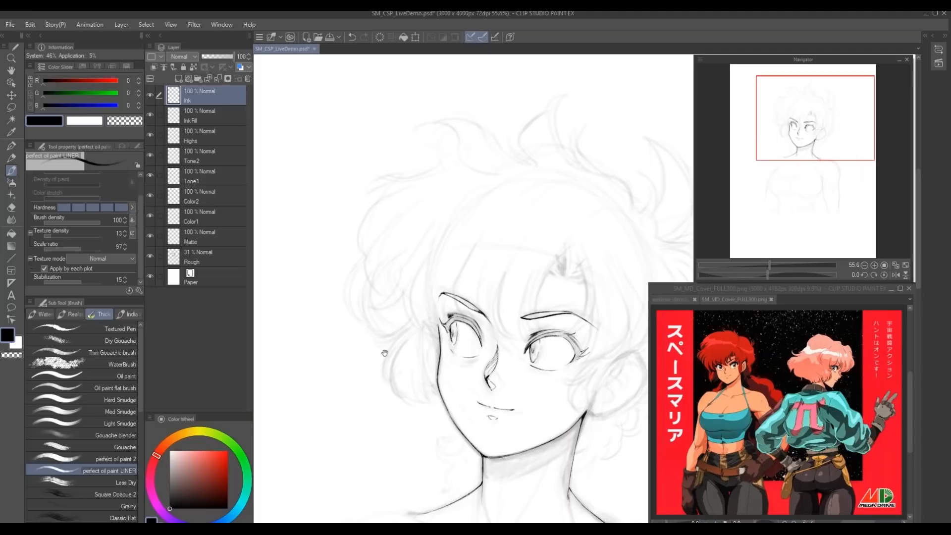
left_click_drag(383, 312, 389, 326)
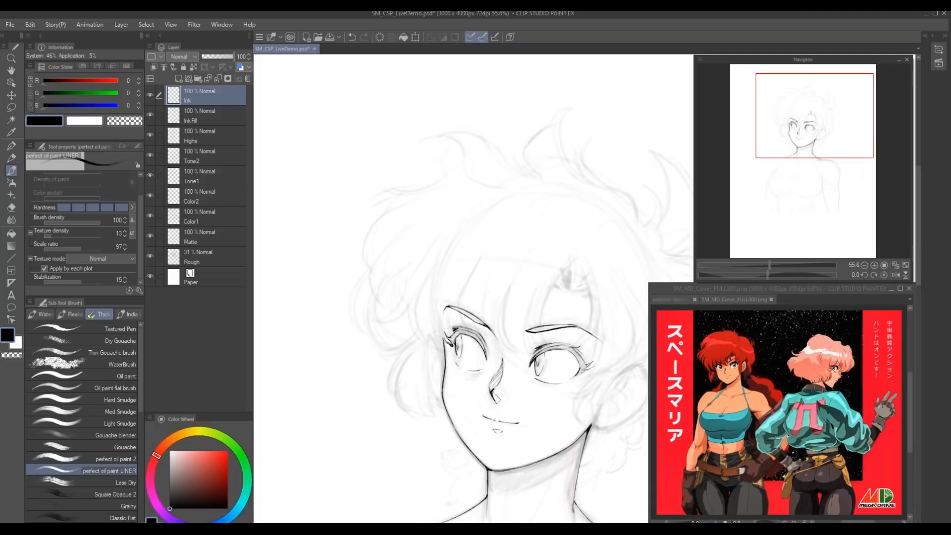
- Lasso the far eyebrow and nudge it slightly with a Scale/Rotate transformation
mouse_move(415, 278)
left_mouse_down()
mouse_move(464, 347)
mouse_move(502, 366)
mouse_move(514, 359)
mouse_move(453, 328)
left_mouse_up()
key("m")
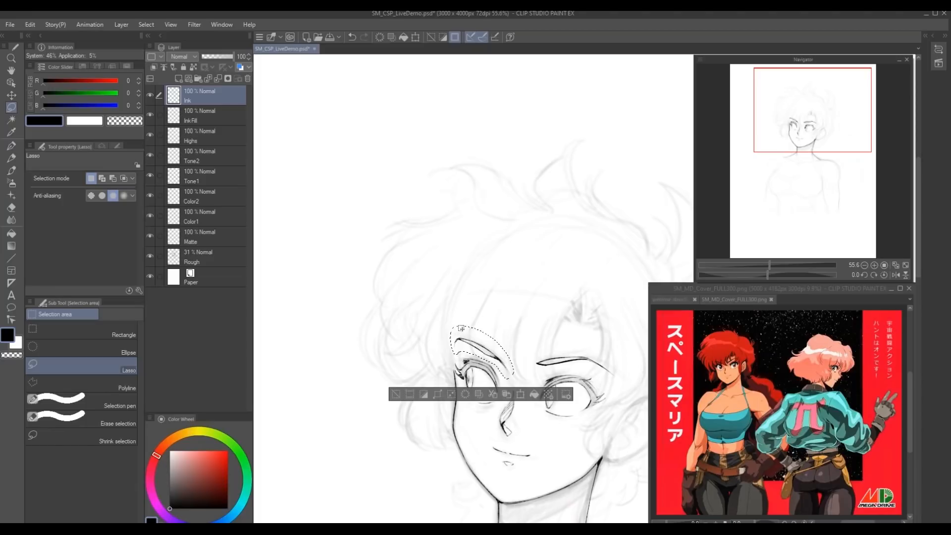
key("ctrl+t")
left_click_drag(452, 349, 453, 350)
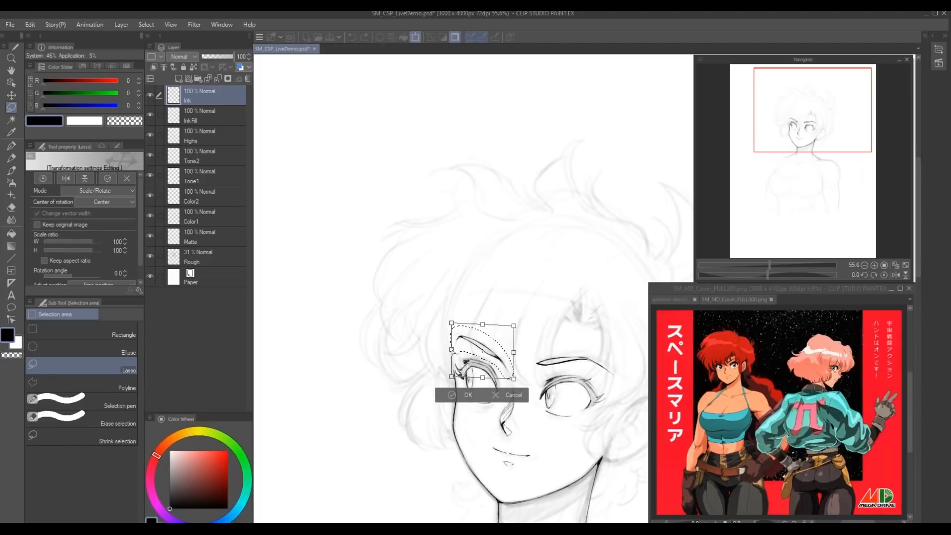
key("Return")
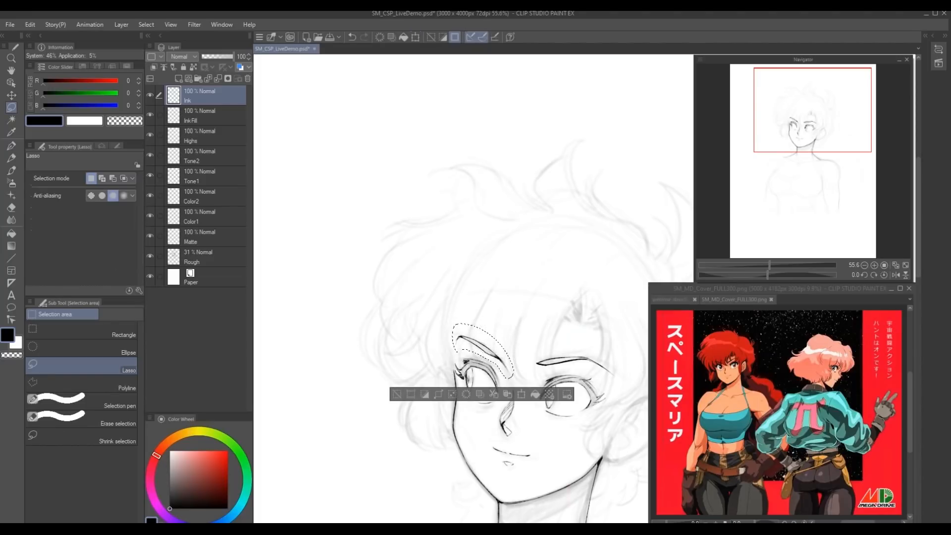
- Clear the eyebrow selection, then ink the short strokes inside the forehead parting and a strand falling across the near brow
key("ctrl+d")
left_click_drag(463, 329, 384, 327)
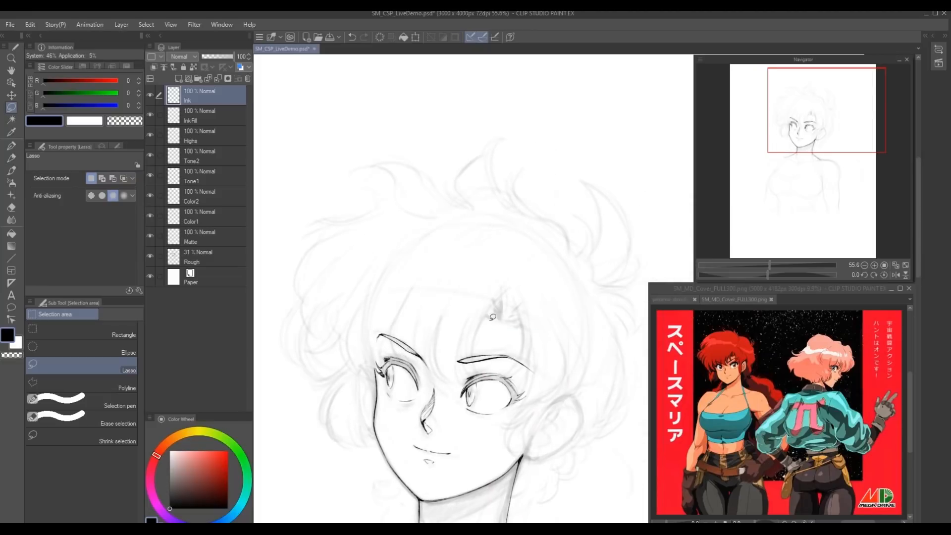
key("b")
mouse_move(487, 318)
left_mouse_down()
mouse_move(496, 325)
mouse_move(500, 309)
mouse_move(504, 328)
left_mouse_up()
mouse_move(518, 320)
left_mouse_down()
mouse_move(503, 330)
mouse_move(519, 327)
mouse_move(520, 343)
mouse_move(498, 377)
mouse_move(522, 369)
left_mouse_up()
- Ink curved hair strands sweeping down past the outer corner of the near eye and thicken their tips
left_click_drag(535, 225, 551, 193)
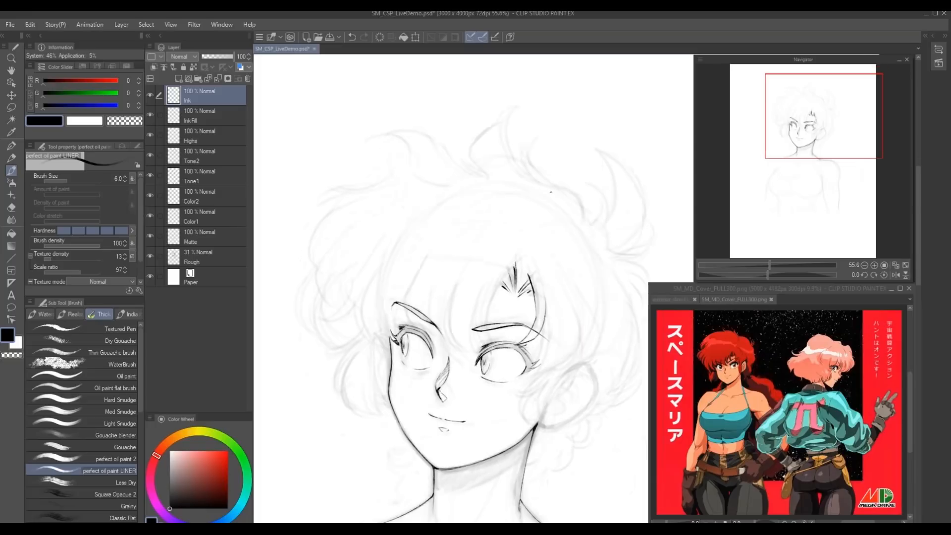
mouse_move(537, 330)
left_mouse_down()
mouse_move(547, 352)
mouse_move(521, 381)
left_mouse_up()
left_click_drag(538, 369, 526, 379)
mouse_move(548, 328)
left_mouse_down()
mouse_move(530, 379)
mouse_move(546, 364)
left_mouse_up()
left_click_drag(471, 347, 482, 322)
left_click_drag(545, 272, 535, 279)
left_click_drag(576, 251, 569, 258)
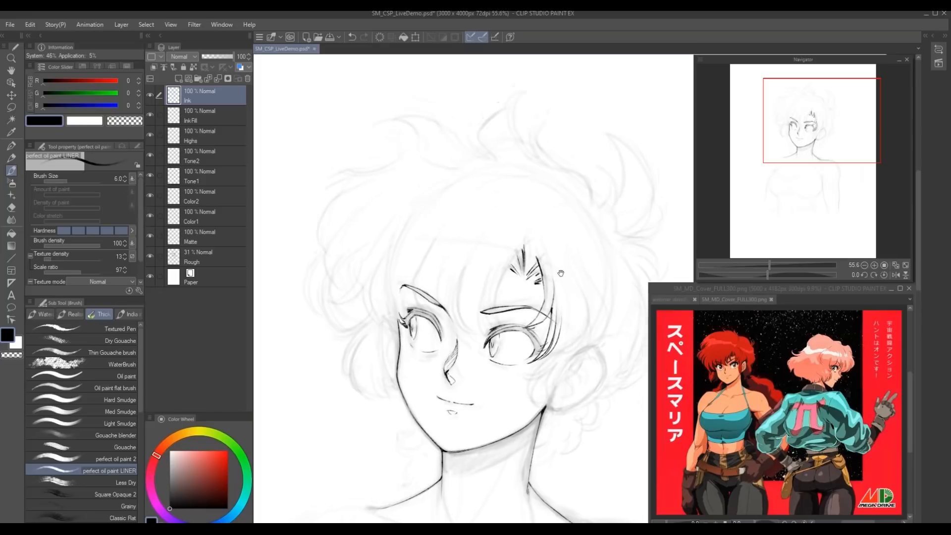
- Ink the long lock that curves outward beside the near eye and hooks back toward the cheek
left_click_drag(496, 322, 487, 339)
mouse_move(540, 371)
left_mouse_down()
mouse_move(523, 384)
mouse_move(562, 362)
mouse_move(583, 318)
left_mouse_up()
left_click_drag(575, 355, 572, 293)
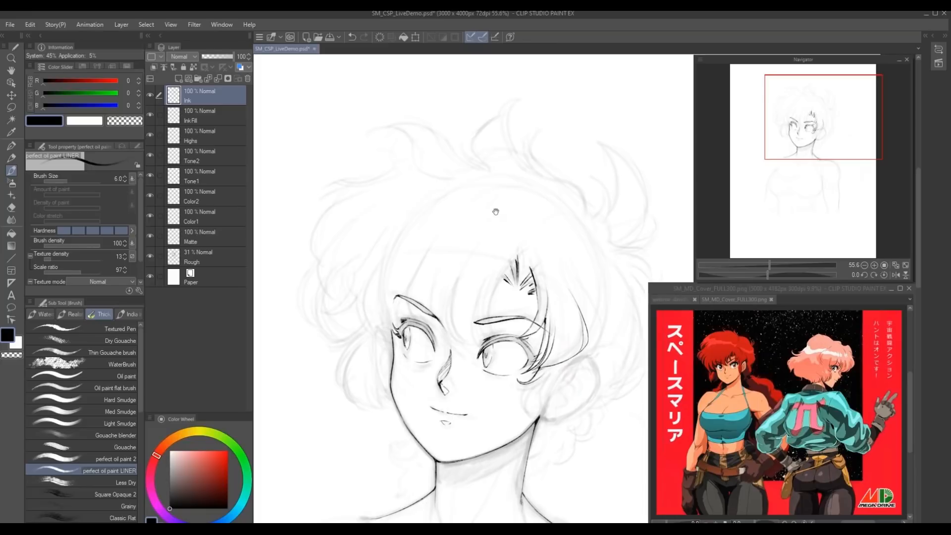
left_click_drag(495, 208, 470, 208)
mouse_move(534, 370)
left_mouse_down()
mouse_move(558, 360)
mouse_move(579, 320)
left_mouse_up()
- Ink the tapered sidelock strands hanging between the near eye and the ear, down to the jaw
scroll(516, 180, "down", 2)
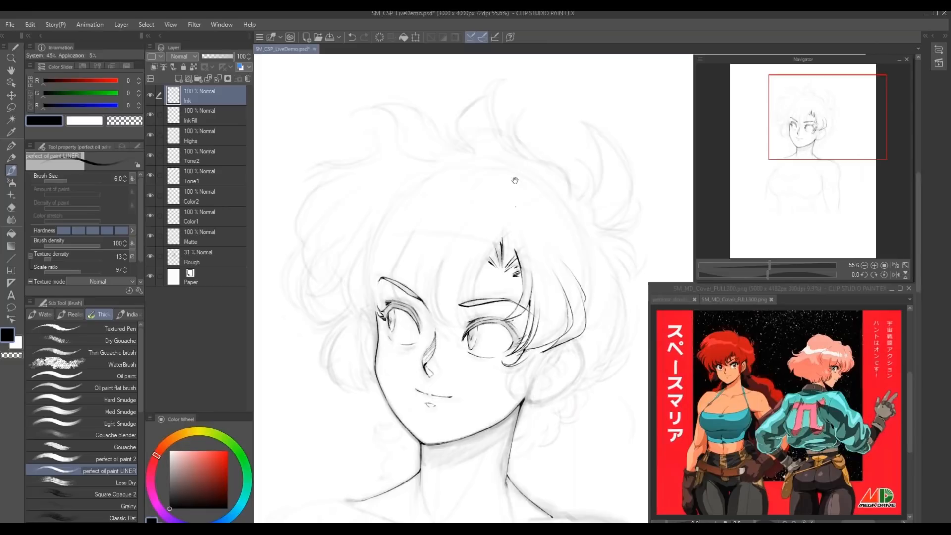
mouse_move(522, 340)
left_mouse_down()
mouse_move(506, 349)
mouse_move(516, 379)
left_mouse_up()
left_click_drag(545, 333, 533, 370)
left_click_drag(396, 319, 390, 326)
left_click_drag(341, 316, 271, 310)
mouse_move(450, 352)
left_mouse_down()
mouse_move(449, 373)
mouse_move(460, 385)
left_mouse_up()
left_click_drag(420, 247, 463, 235)
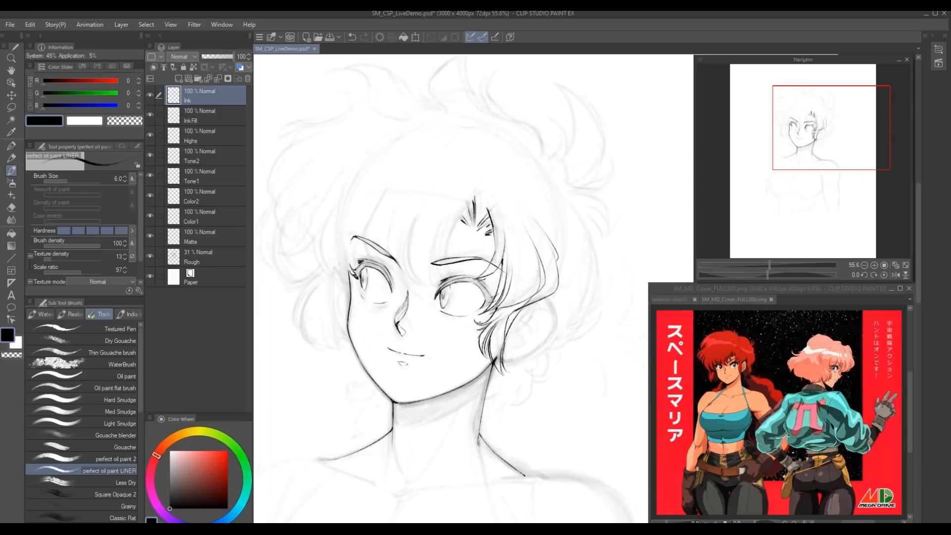
left_click_drag(344, 248, 423, 292)
left_click_drag(374, 309, 335, 298)
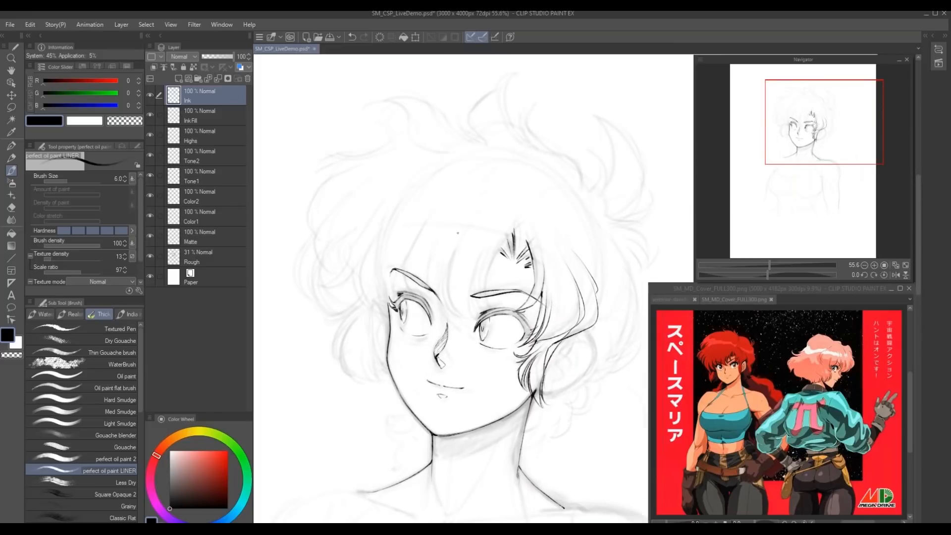
mouse_move(550, 210)
left_mouse_down()
mouse_move(435, 170)
mouse_move(335, 224)
mouse_move(368, 310)
mouse_move(342, 354)
mouse_move(347, 378)
left_mouse_up()
mouse_move(363, 351)
left_mouse_down()
mouse_move(357, 375)
mouse_move(382, 389)
left_mouse_up()
left_click_drag(383, 308, 360, 355)
mouse_move(429, 217)
left_mouse_down()
mouse_move(471, 205)
mouse_move(528, 207)
mouse_move(583, 245)
mouse_move(605, 299)
mouse_move(584, 375)
left_mouse_up()
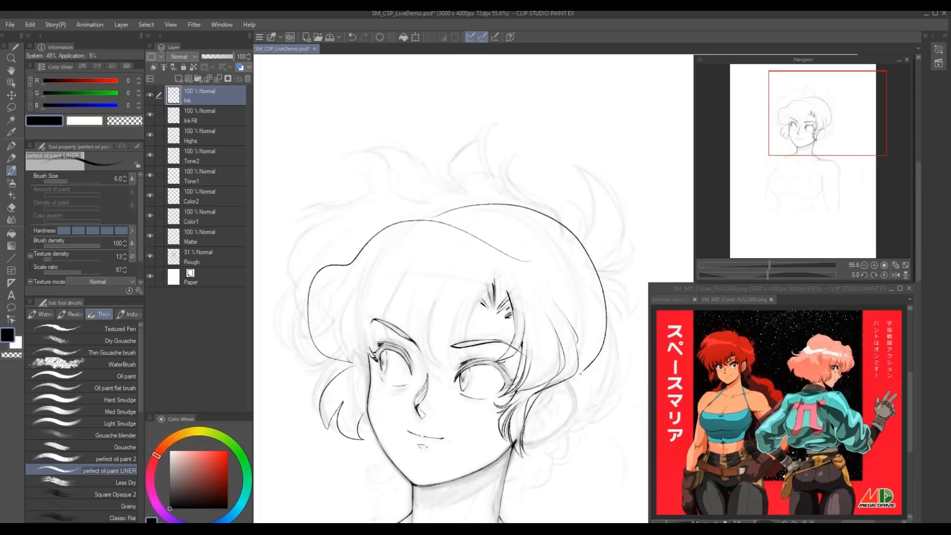
left_click_drag(353, 302, 305, 230)
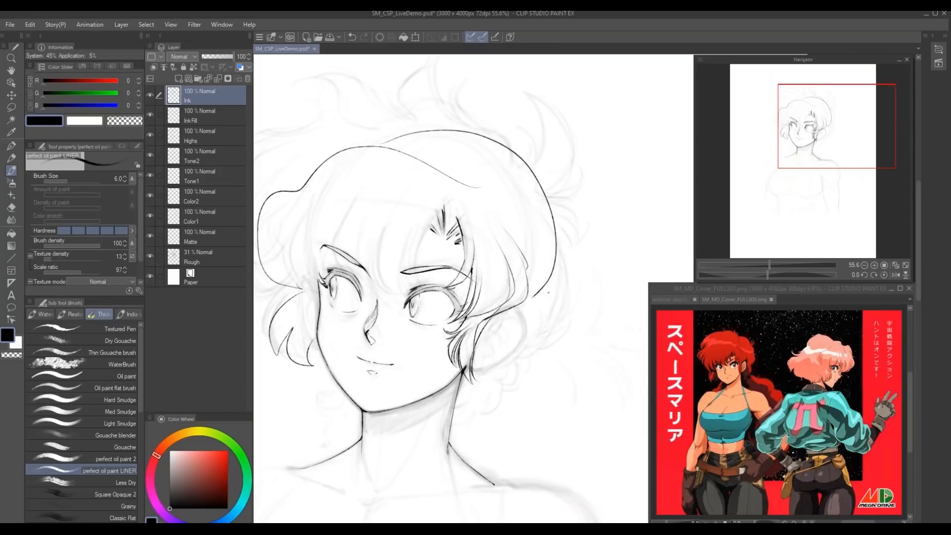
left_click_drag(533, 307, 553, 291)
mouse_move(553, 292)
left_mouse_down()
mouse_move(532, 321)
mouse_move(519, 372)
mouse_move(461, 400)
left_mouse_up()
left_click_drag(374, 314, 477, 412)
mouse_move(527, 227)
left_mouse_down()
mouse_move(440, 227)
mouse_move(395, 192)
mouse_move(441, 218)
mouse_move(466, 217)
left_mouse_up()
left_click_drag(382, 190, 477, 172)
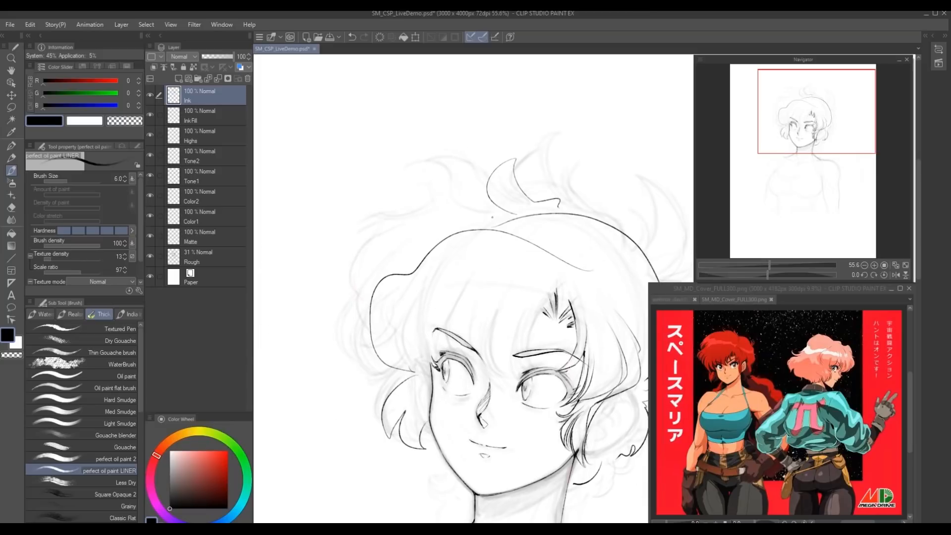
mouse_move(501, 220)
left_mouse_down()
mouse_move(446, 186)
mouse_move(438, 197)
mouse_move(456, 217)
mouse_move(419, 223)
mouse_move(352, 269)
mouse_move(387, 264)
mouse_move(343, 340)
mouse_move(415, 397)
mouse_move(380, 362)
left_mouse_up()
key("ctrl+z")
key("ctrl+z")
key("ctrl+z")
key("ctrl+z")
key("ctrl+z")
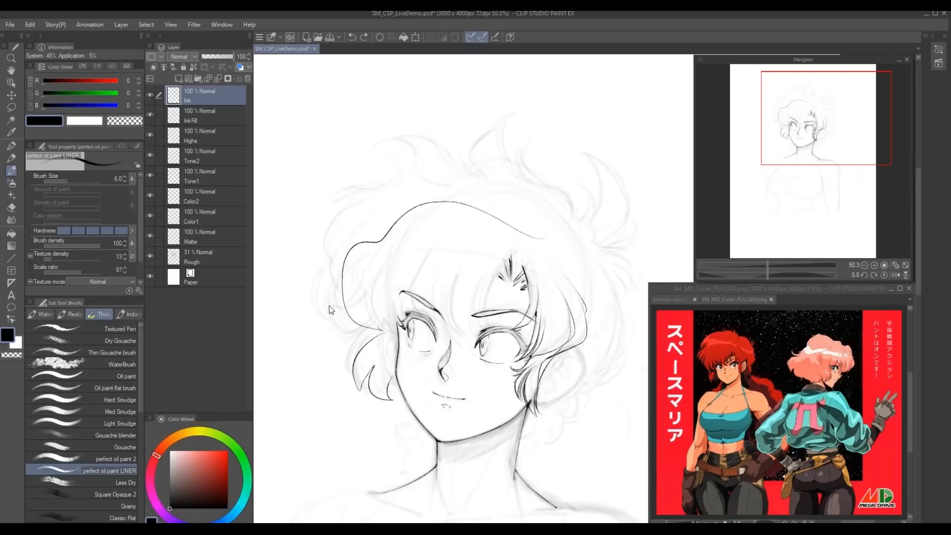
key("ctrl+z")
key("ctrl+z")
- Ink the pointed top of the forehead parting and the fringe strand running from it across the near brow
left_click_drag(434, 231, 483, 273)
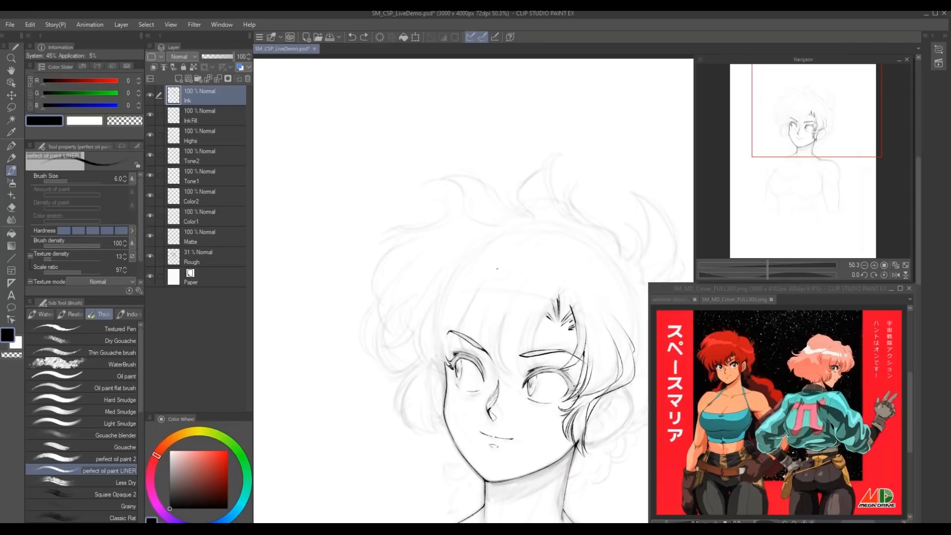
left_click_drag(553, 265, 530, 252)
left_click_drag(535, 285, 522, 307)
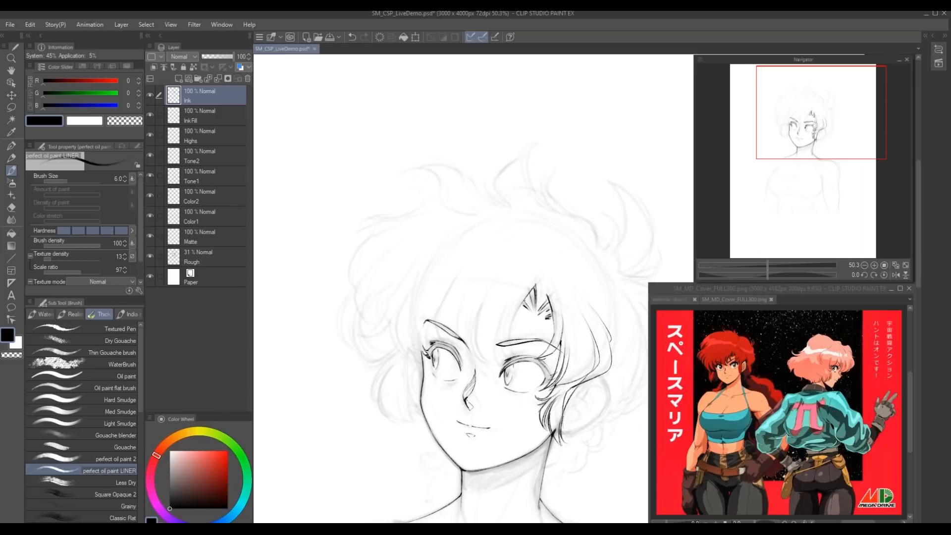
left_click_drag(501, 269, 477, 275)
mouse_move(497, 315)
left_mouse_down()
mouse_move(487, 363)
mouse_move(478, 331)
mouse_move(476, 362)
left_mouse_up()
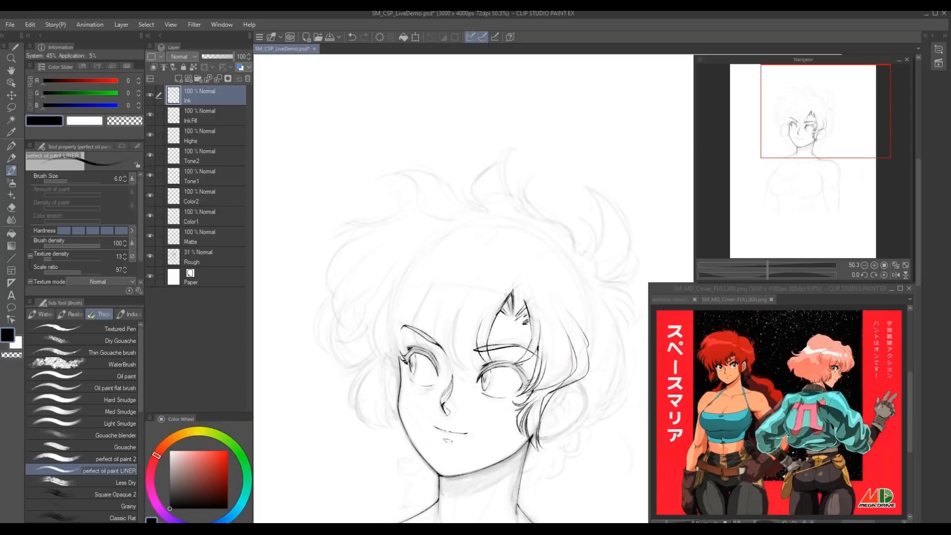
- Ink the fringe strands across the forehead, with pointed tips between the eyes and over the far eyebrow
mouse_move(479, 325)
left_mouse_down()
mouse_move(470, 372)
mouse_move(449, 354)
mouse_move(474, 371)
left_mouse_up()
left_click_drag(448, 340, 454, 364)
left_click_drag(413, 317, 429, 279)
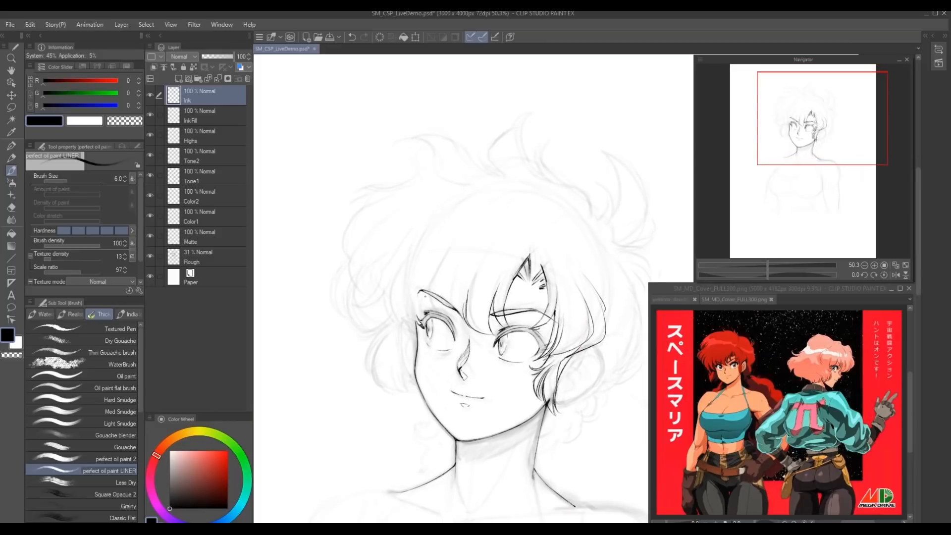
left_click_drag(427, 233, 397, 252)
mouse_move(402, 320)
left_mouse_down()
mouse_move(401, 331)
mouse_move(424, 337)
left_mouse_up()
left_click_drag(425, 335, 445, 350)
left_click_drag(357, 263, 390, 263)
left_click_drag(513, 306, 524, 302)
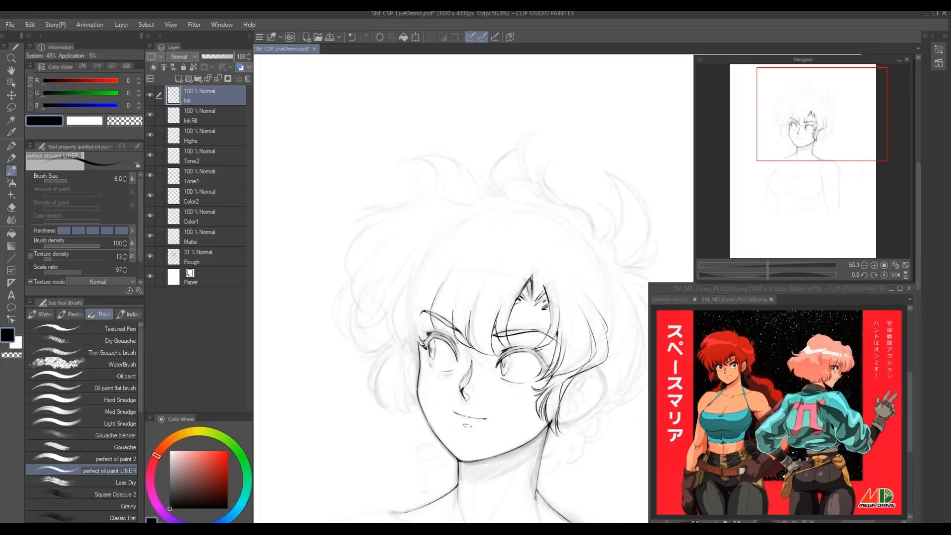
- Ink the flicked hair tuft beside the far temple and the strands joining it to the far eye
left_click_drag(386, 237, 413, 241)
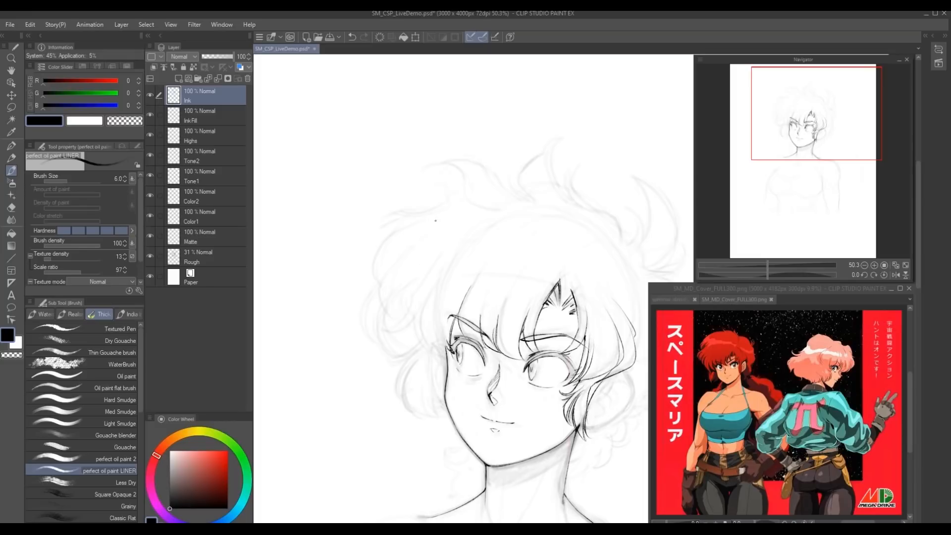
left_click_drag(418, 259, 442, 247)
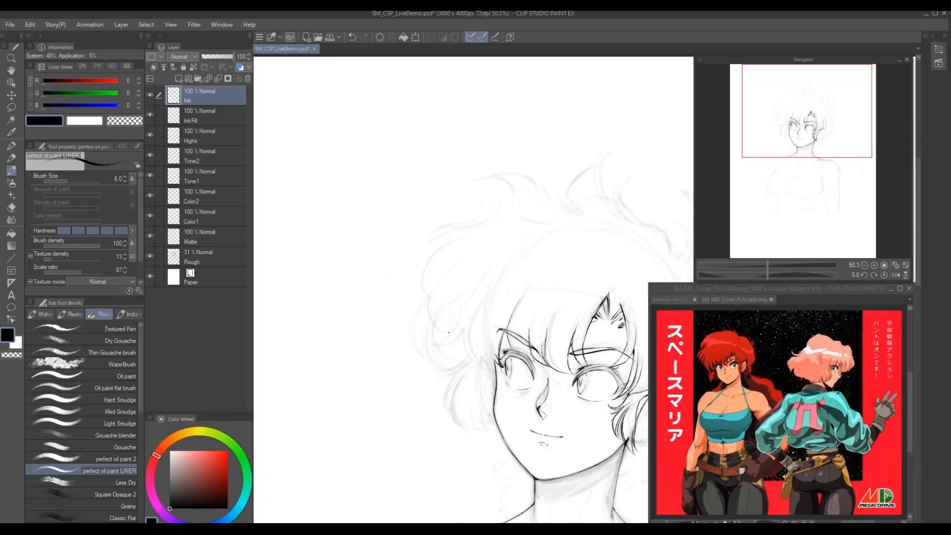
mouse_move(456, 326)
left_mouse_down()
mouse_move(432, 343)
mouse_move(465, 325)
left_mouse_up()
left_click_drag(469, 244, 445, 215)
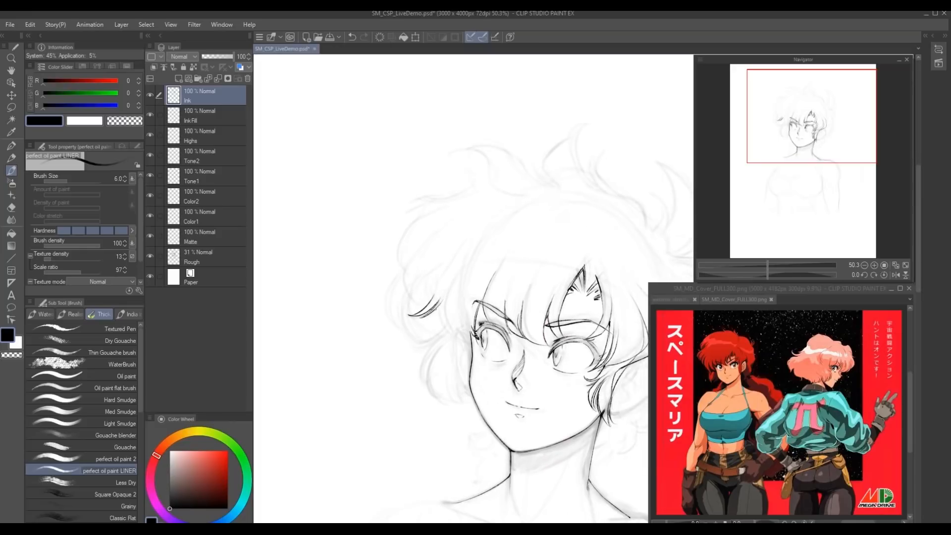
left_click_drag(433, 256, 393, 330)
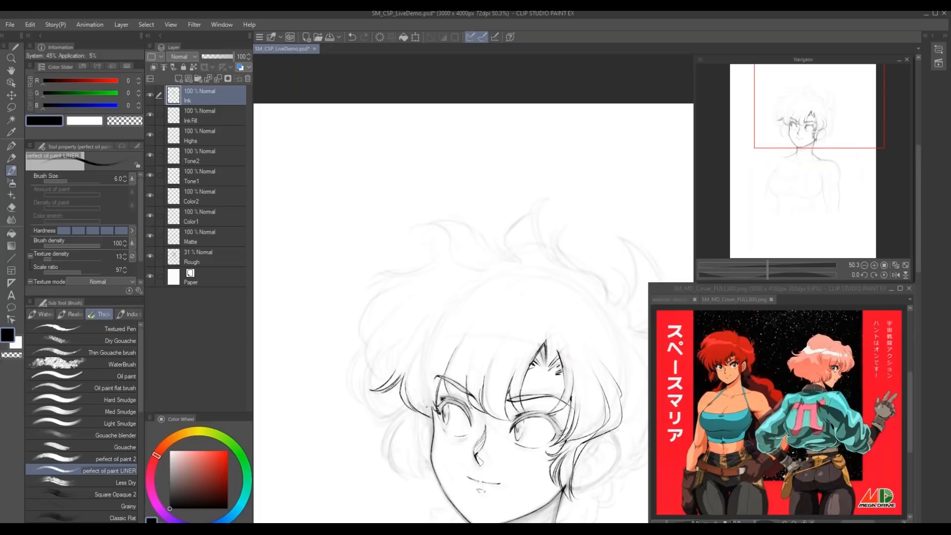
left_click_drag(419, 398, 436, 418)
scroll(406, 313, "down", 2)
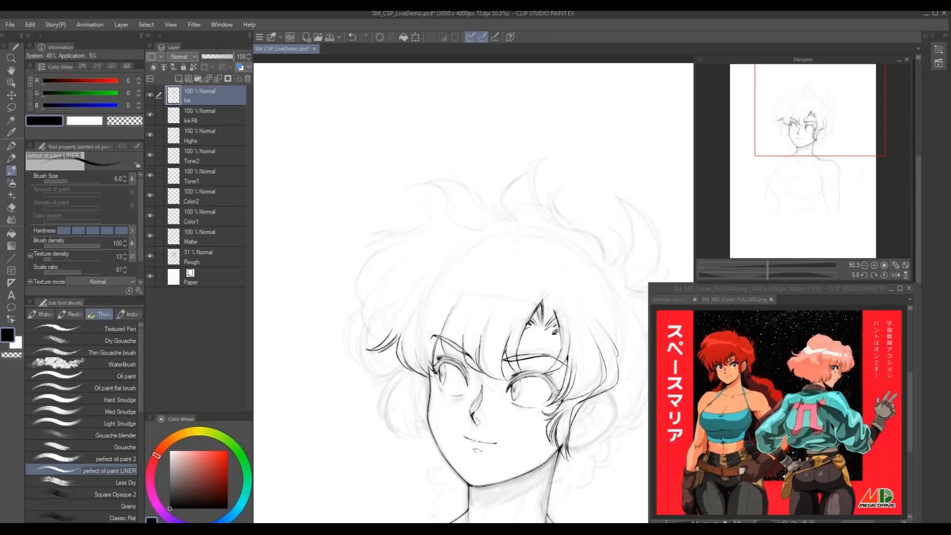
- Ink the near ear's outer contour and its inner fold lines behind the sidelock
mouse_move(355, 314)
left_mouse_down()
mouse_move(472, 292)
mouse_move(483, 263)
mouse_move(432, 203)
left_mouse_up()
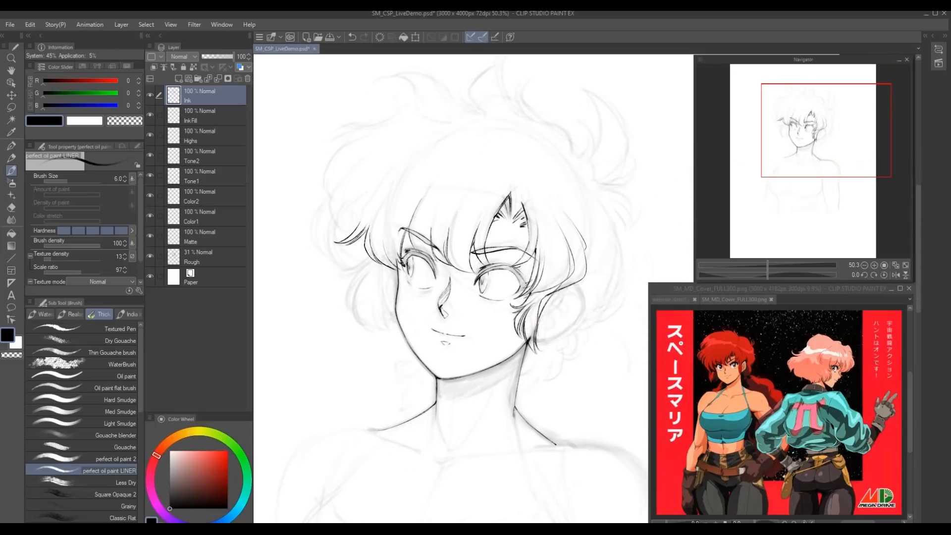
left_click_drag(571, 284, 580, 309)
left_click_drag(578, 308, 541, 342)
left_click_drag(570, 293, 550, 305)
left_click_drag(563, 303, 553, 320)
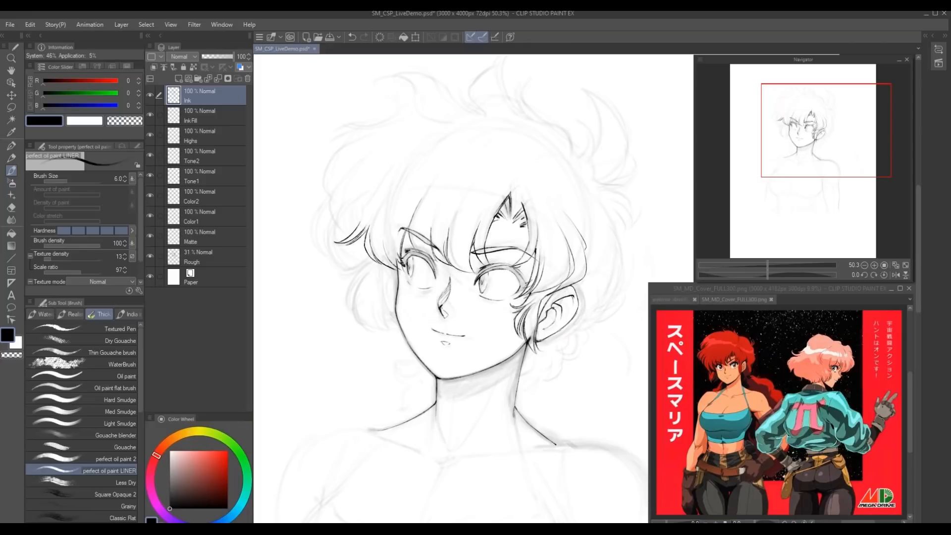
- Ink the lower hair lock beside the far cheek and the curled strands above it
left_click_drag(408, 275, 417, 297)
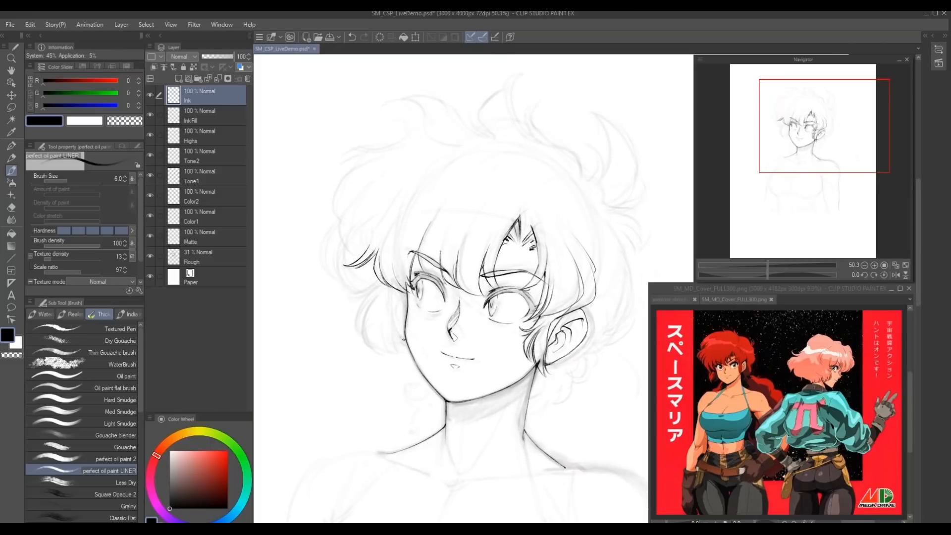
mouse_move(348, 272)
left_mouse_down()
mouse_move(440, 327)
mouse_move(359, 301)
mouse_move(382, 326)
left_mouse_up()
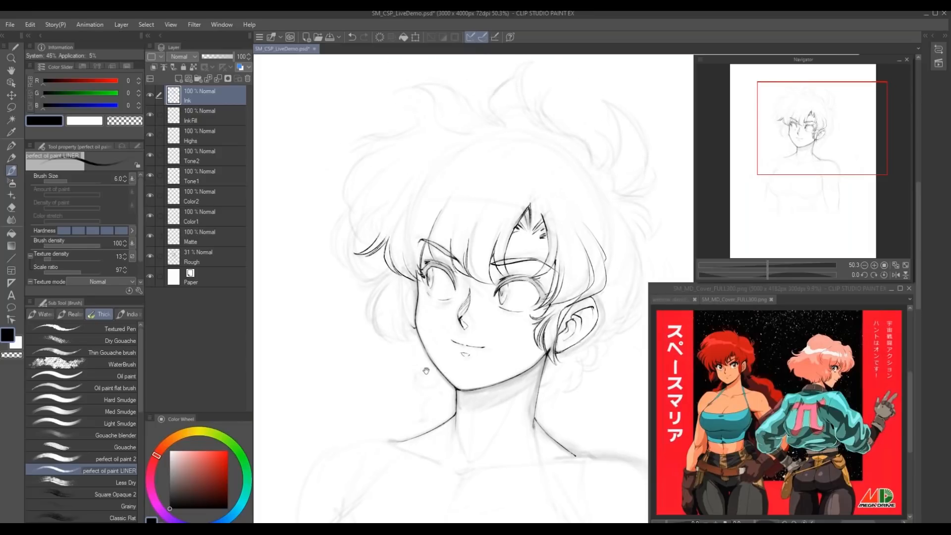
scroll(407, 358, "down", 3)
scroll(391, 241, "up", 4)
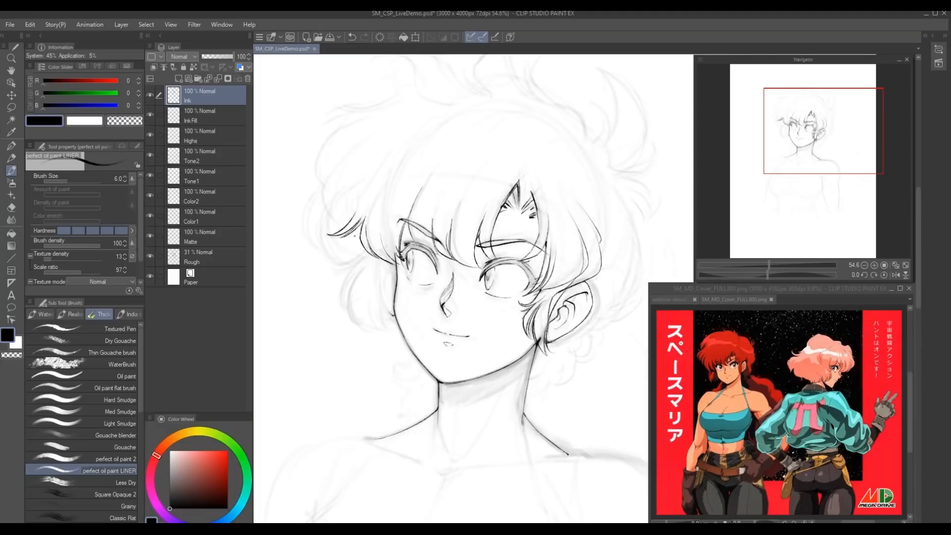
mouse_move(363, 252)
left_mouse_down()
mouse_move(334, 268)
mouse_move(347, 309)
mouse_move(377, 327)
mouse_move(384, 299)
mouse_move(380, 318)
mouse_move(397, 325)
left_mouse_up()
mouse_move(312, 156)
left_mouse_down()
mouse_move(405, 231)
mouse_move(383, 210)
left_mouse_up()
mouse_move(357, 293)
left_mouse_down()
mouse_move(342, 285)
mouse_move(380, 296)
mouse_move(389, 322)
left_mouse_up()
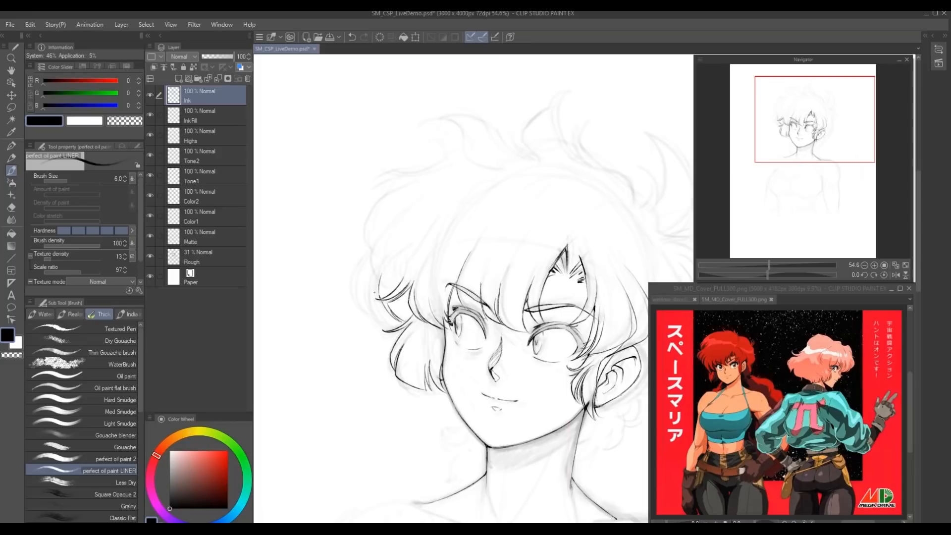
- Ink the outer curls on the far side of the head, ending in a small outward flick
mouse_move(378, 279)
left_mouse_down()
mouse_move(388, 323)
mouse_move(371, 308)
mouse_move(385, 320)
left_mouse_up()
left_click_drag(372, 224, 420, 259)
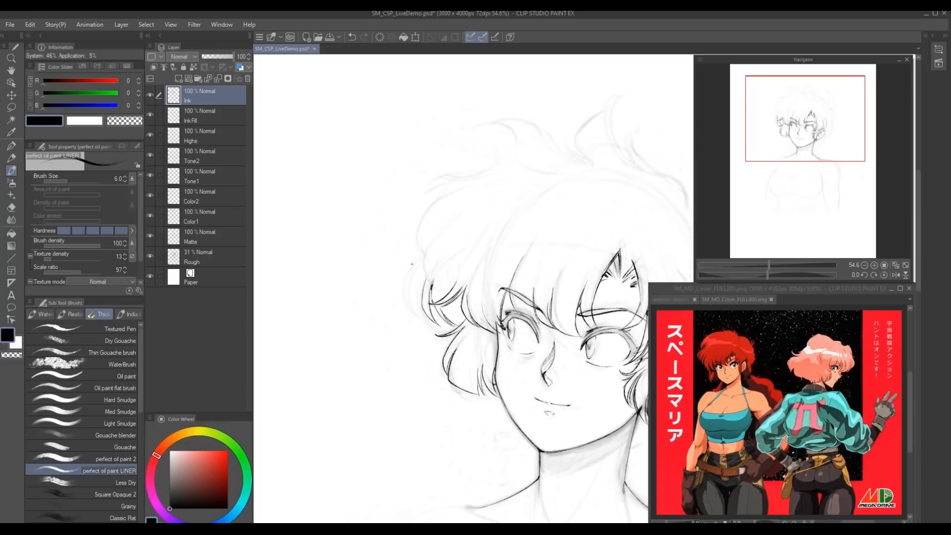
mouse_move(428, 206)
left_mouse_down()
mouse_move(378, 139)
mouse_move(430, 184)
left_mouse_up()
mouse_move(393, 216)
left_mouse_down()
mouse_move(381, 254)
mouse_move(400, 270)
left_mouse_up()
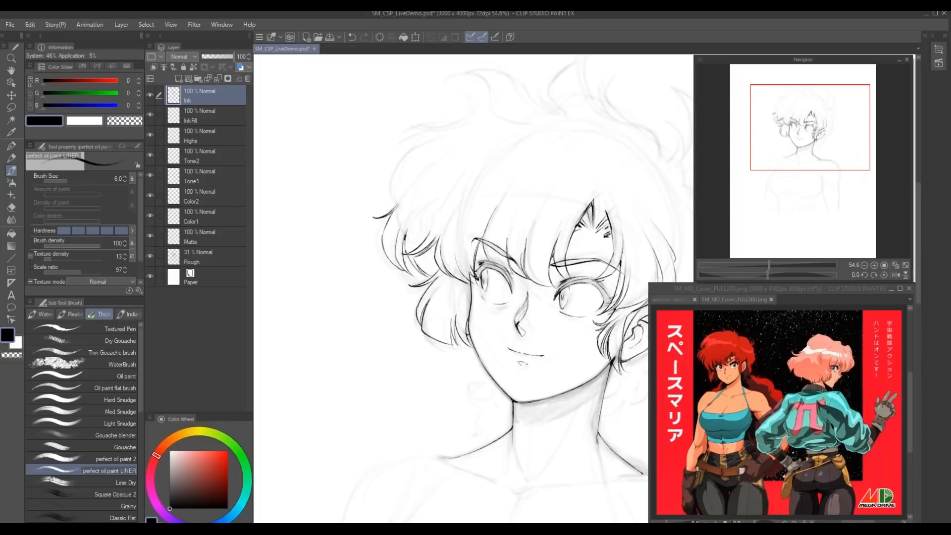
left_click_drag(385, 226, 384, 240)
- Ink the outer hair contour from the far-side flick up to the crown, with overlapping strands along the edge
mouse_move(372, 193)
left_mouse_down()
mouse_move(406, 310)
mouse_move(439, 326)
left_mouse_up()
left_click_drag(429, 292, 441, 328)
mouse_move(429, 286)
left_mouse_down()
mouse_move(465, 253)
mouse_move(489, 267)
mouse_move(502, 262)
mouse_move(468, 264)
mouse_move(452, 284)
mouse_move(520, 250)
left_mouse_up()
mouse_move(545, 186)
left_mouse_down()
mouse_move(393, 215)
mouse_move(353, 195)
mouse_move(385, 255)
left_mouse_up()
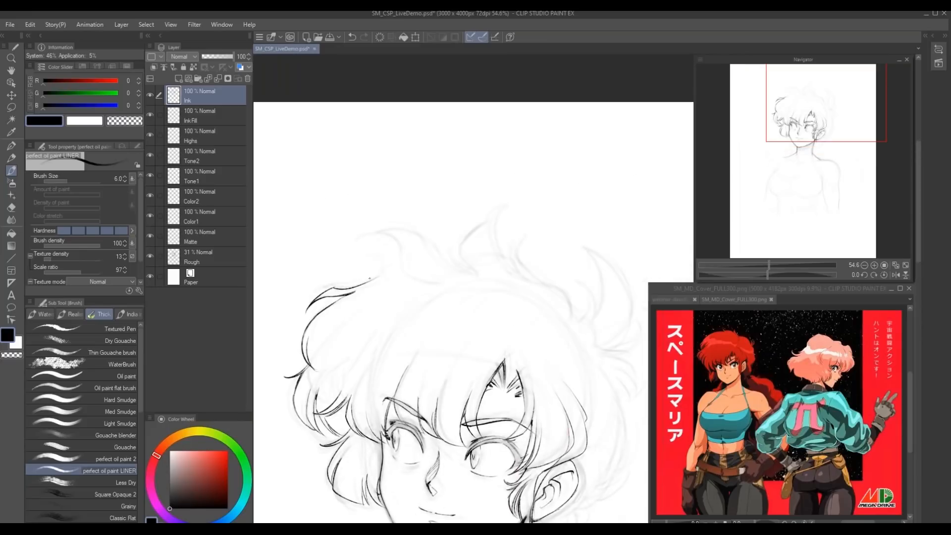
left_click_drag(381, 274, 443, 264)
- Ink the curling tuft on the far side of the crown and the contour sloping down from it
mouse_move(357, 240)
left_mouse_down()
mouse_move(443, 238)
mouse_move(448, 249)
mouse_move(426, 240)
mouse_move(448, 257)
left_mouse_up()
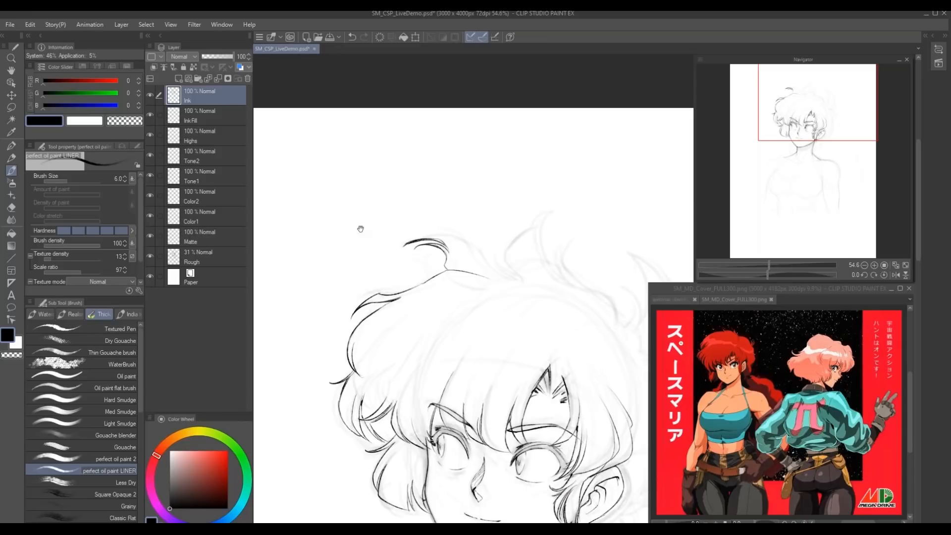
left_click_drag(358, 227, 319, 235)
mouse_move(378, 247)
left_mouse_down()
mouse_move(411, 235)
mouse_move(464, 283)
mouse_move(475, 251)
mouse_move(459, 285)
left_mouse_up()
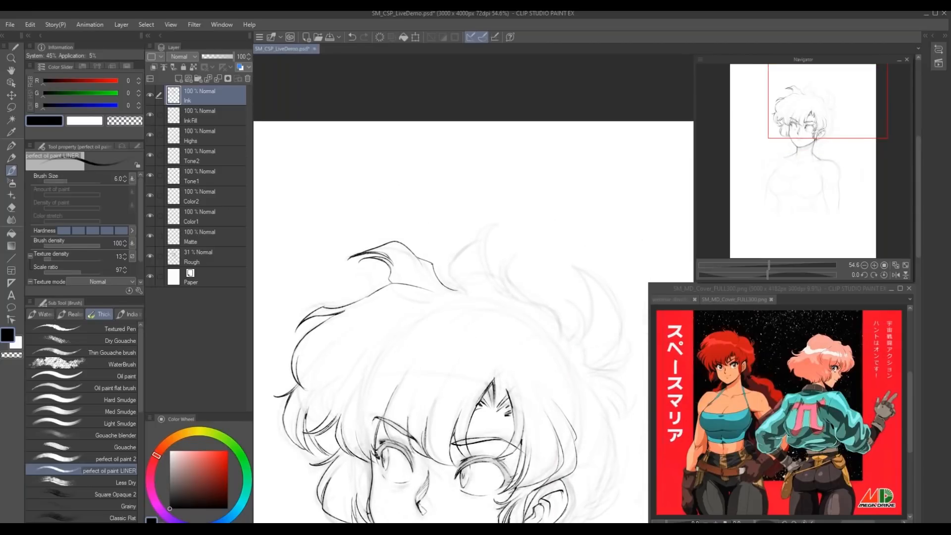
- Ink the small curved strands and the tall pointed spike at the middle of the crown
left_click_drag(442, 251, 458, 290)
left_click_drag(452, 255, 456, 285)
mouse_move(468, 245)
left_mouse_down()
mouse_move(455, 262)
mouse_move(480, 242)
left_mouse_up()
mouse_move(475, 239)
left_mouse_down()
mouse_move(495, 226)
mouse_move(491, 282)
left_mouse_up()
- Continue the hair contour along the near side of the crown, adding a small spike and curved strands at its end
mouse_move(443, 214)
left_mouse_down()
mouse_move(339, 164)
mouse_move(403, 206)
left_mouse_up()
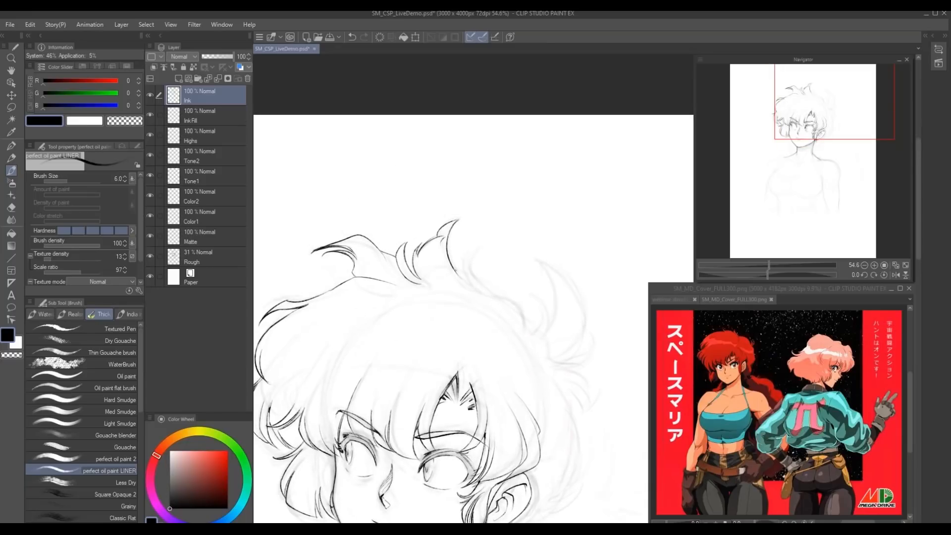
left_click_drag(463, 277, 477, 248)
left_click_drag(459, 207, 476, 155)
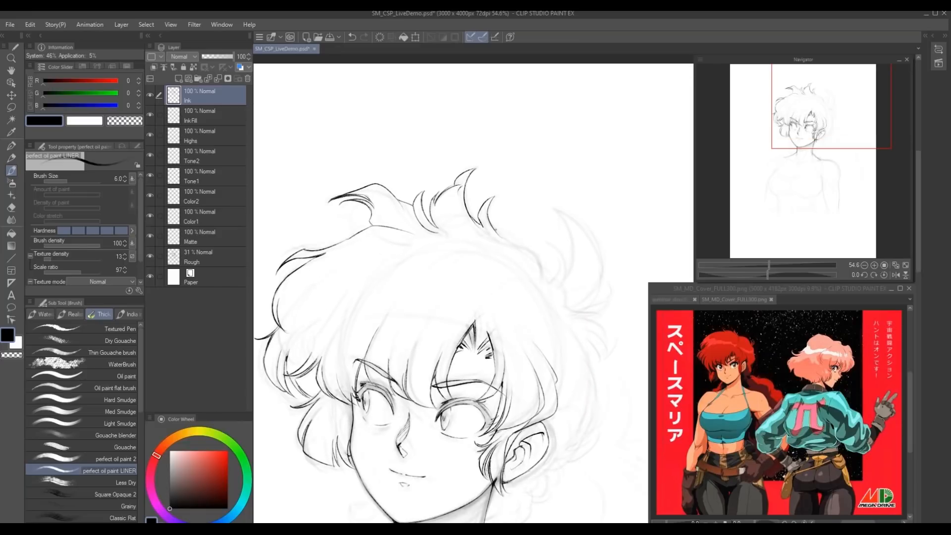
left_click_drag(506, 240, 550, 281)
left_click_drag(543, 242, 564, 278)
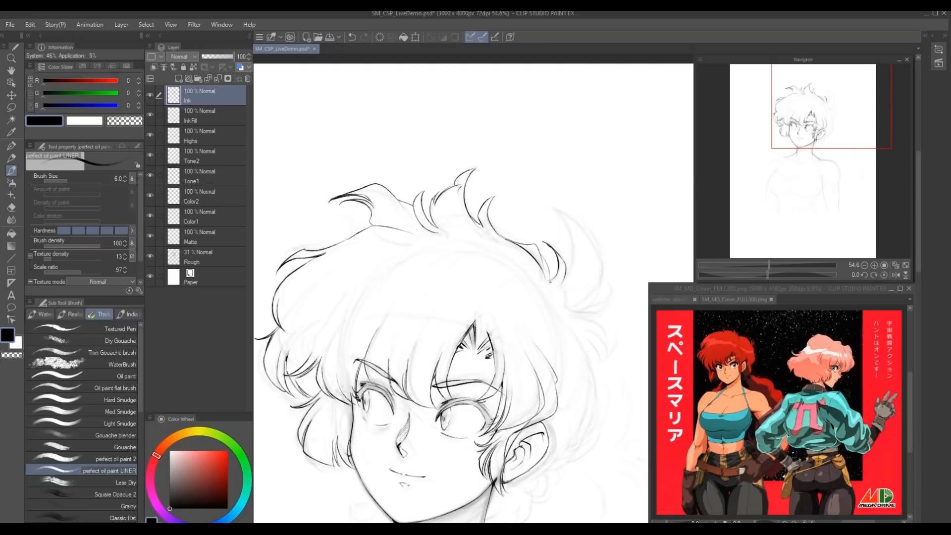
- Ink the large crescent-shaped hair spike at the back of the crown, with a short curl at its base
scroll(437, 204, "down", 2)
mouse_move(572, 190)
left_mouse_down()
mouse_move(520, 226)
mouse_move(518, 276)
left_mouse_up()
left_click_drag(514, 212, 528, 243)
mouse_move(515, 211)
left_mouse_down()
mouse_move(551, 287)
mouse_move(512, 306)
mouse_move(555, 298)
mouse_move(558, 281)
mouse_move(536, 314)
mouse_move(515, 308)
left_mouse_up()
left_click_drag(479, 245, 464, 231)
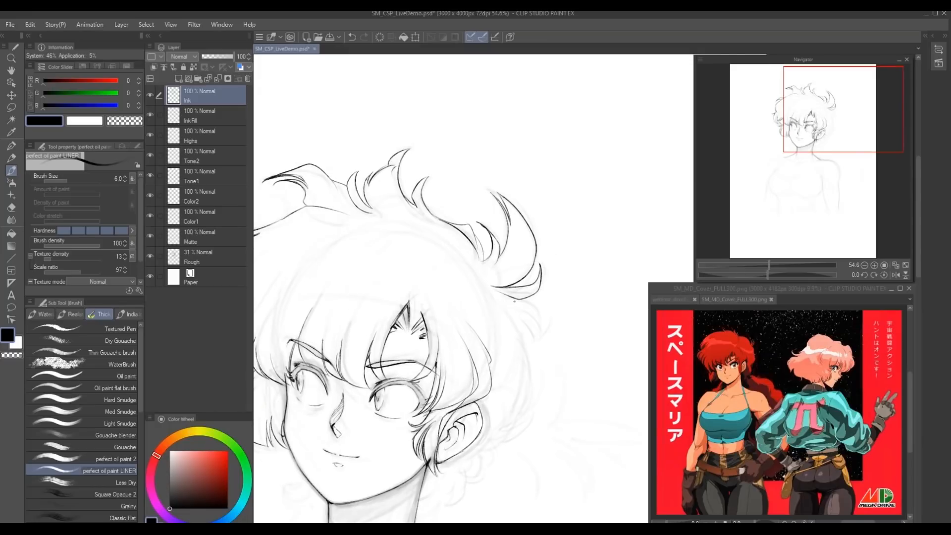
- Ink the curved strands below the crescent spike and continue the hair contour down the back of the head
mouse_move(514, 301)
left_mouse_down()
mouse_move(538, 333)
mouse_move(526, 348)
left_mouse_up()
left_click_drag(480, 232, 503, 213)
mouse_move(547, 298)
left_mouse_down()
mouse_move(534, 336)
mouse_move(549, 333)
left_mouse_up()
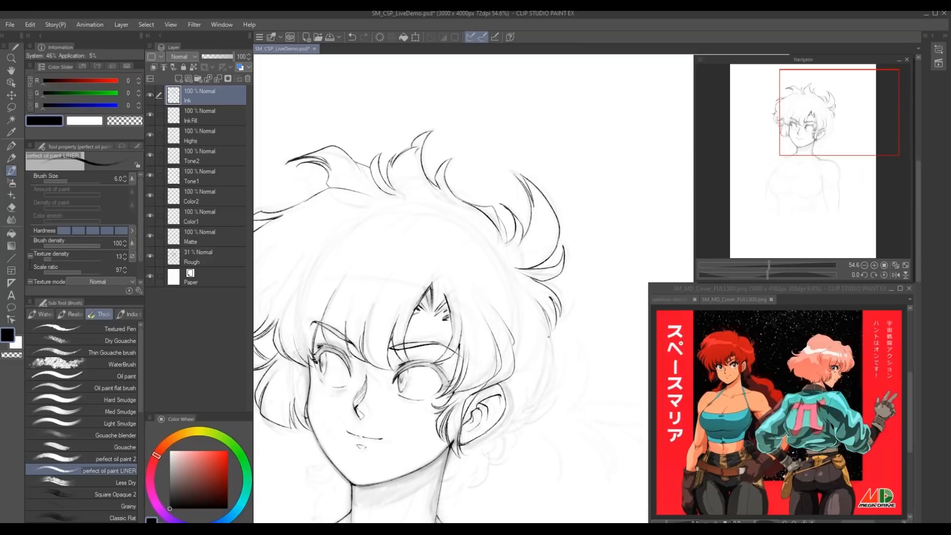
left_click_drag(520, 234, 540, 176)
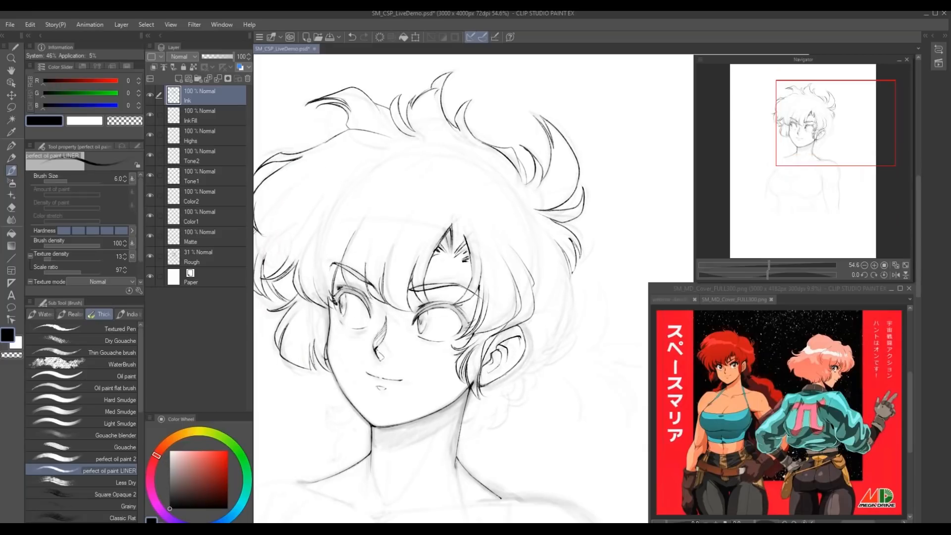
left_click_drag(420, 408, 450, 410)
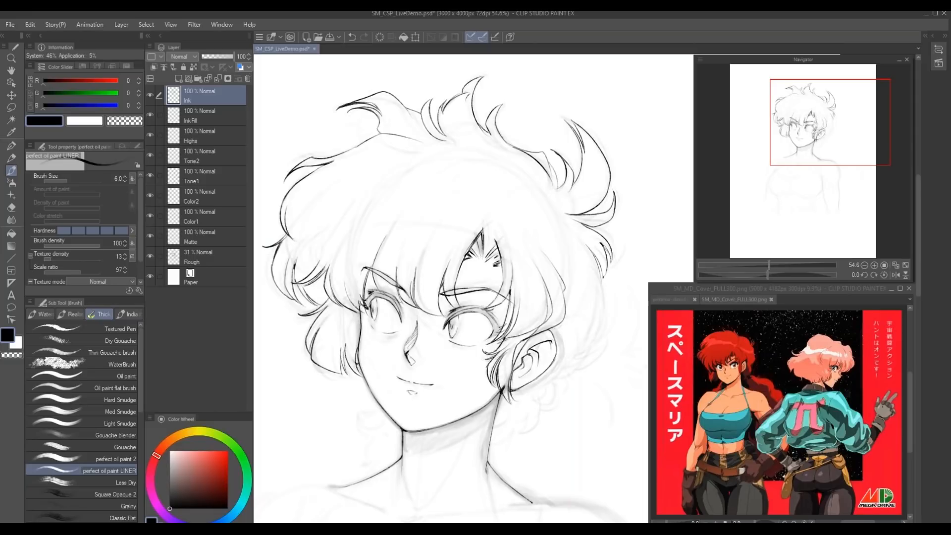
left_click_drag(365, 302, 347, 281)
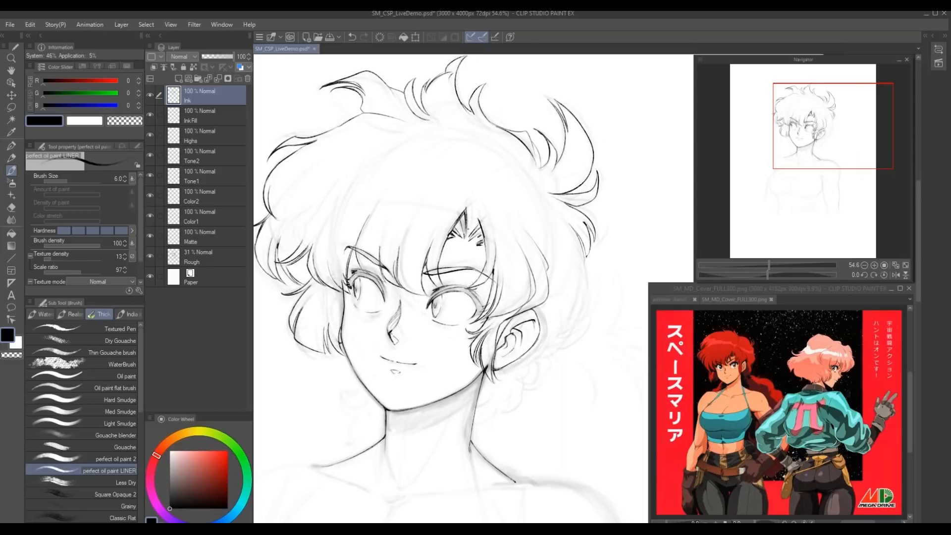
left_click_drag(494, 187, 500, 165)
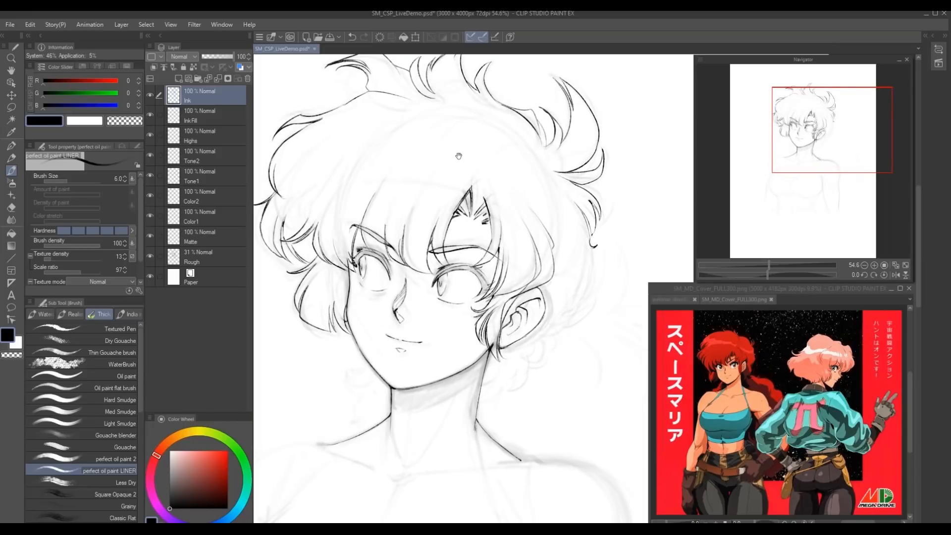
left_click_drag(467, 155, 457, 153)
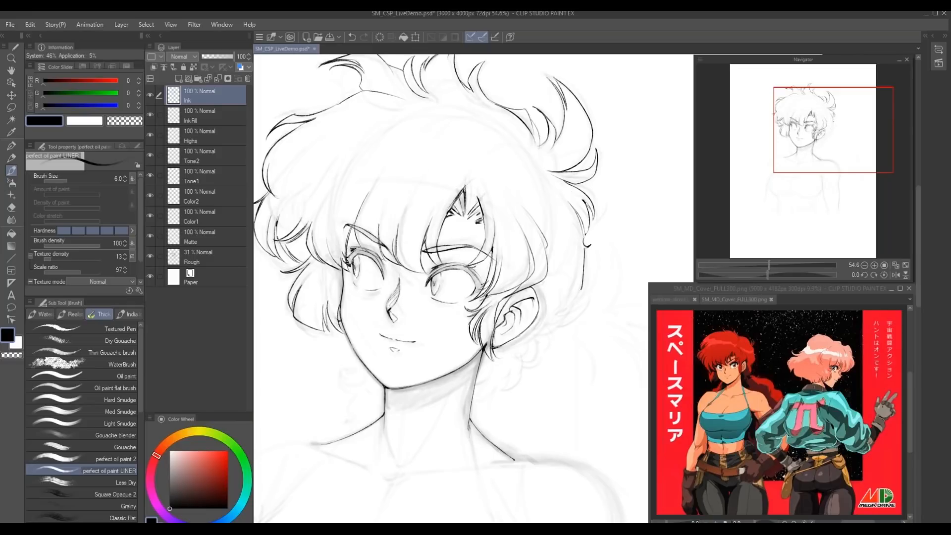
- Ink the curled hair ends behind and below the ear and the hairline joining them to the neck
mouse_move(549, 325)
left_mouse_down()
mouse_move(570, 312)
mouse_move(538, 327)
mouse_move(572, 326)
mouse_move(538, 321)
mouse_move(532, 373)
left_mouse_up()
left_click_drag(537, 338, 526, 364)
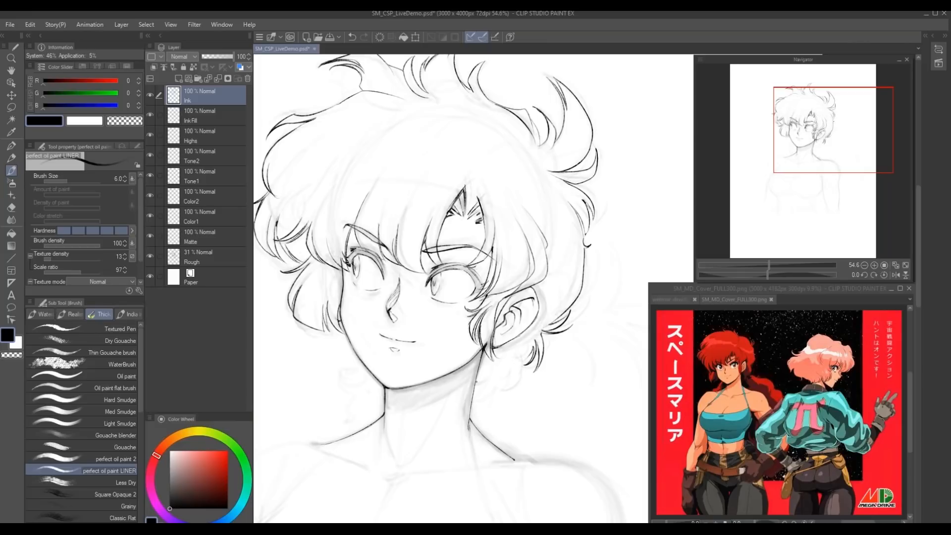
left_click_drag(480, 381, 549, 362)
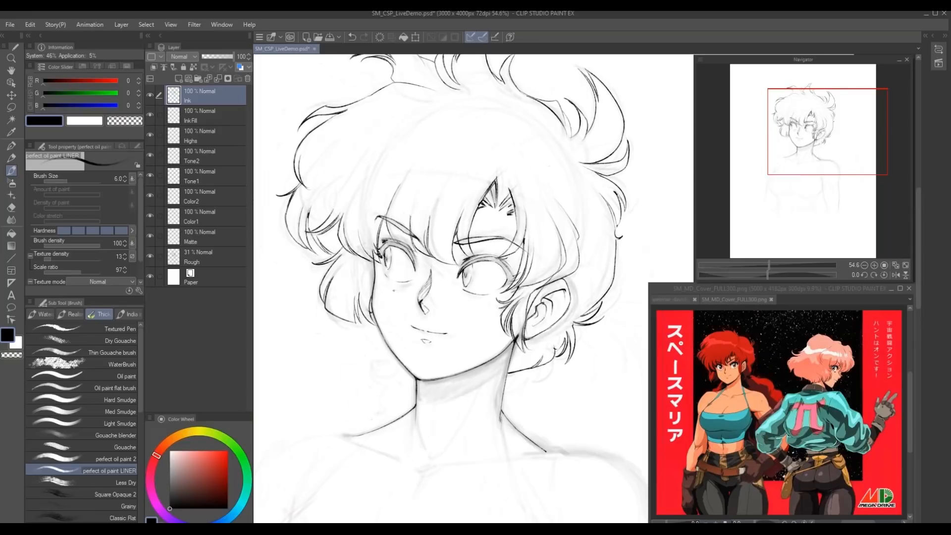
- Ink the rounded contour of the near shoulder from the base of the neck down the outer upper arm
mouse_move(339, 284)
left_mouse_down()
mouse_move(381, 313)
mouse_move(371, 312)
left_mouse_up()
scroll(381, 317, "down", 2)
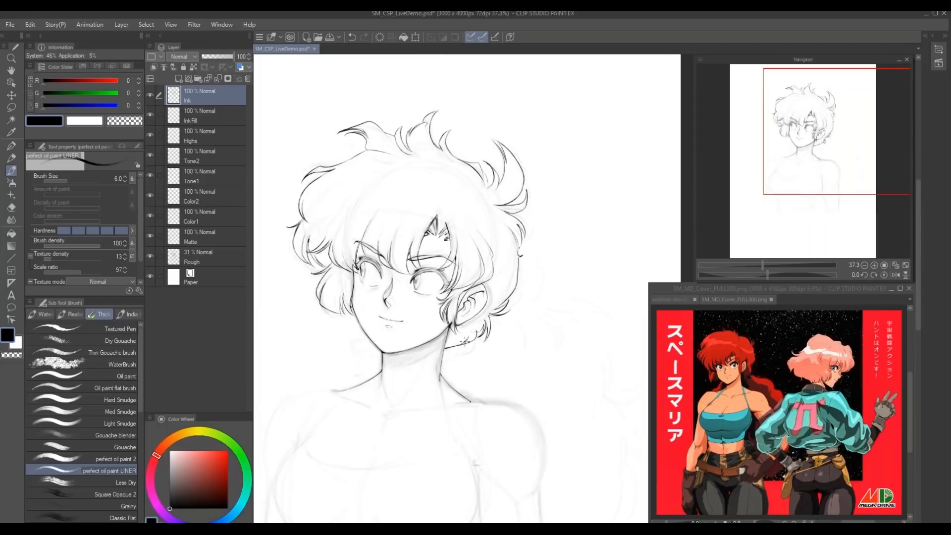
left_click_drag(497, 231, 495, 191)
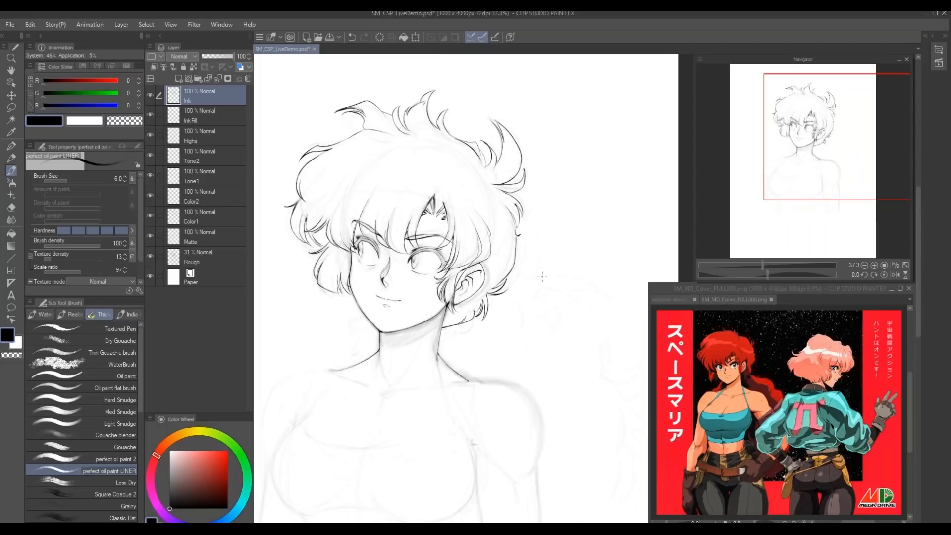
mouse_move(516, 231)
left_mouse_down()
mouse_move(463, 164)
mouse_move(498, 158)
left_mouse_up()
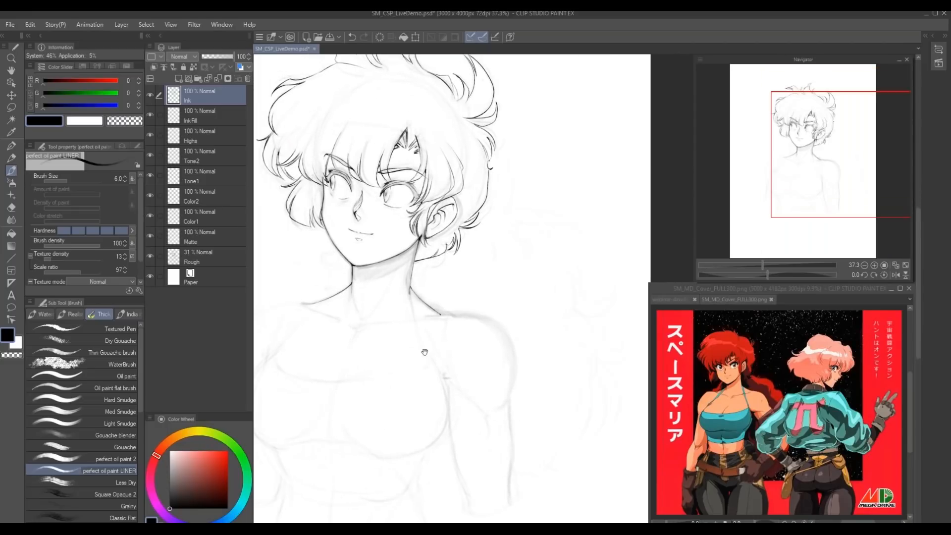
left_click_drag(406, 331, 394, 329)
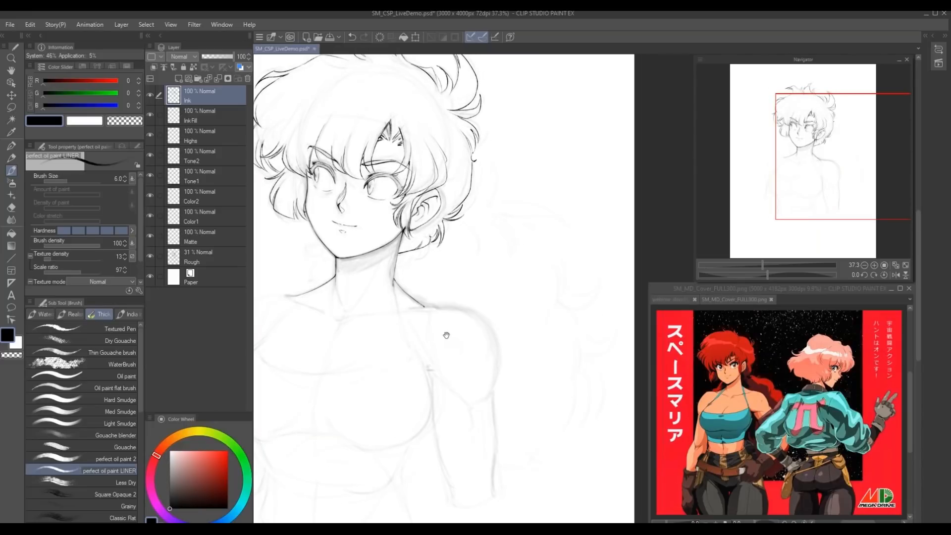
scroll(441, 334, "up", 1)
scroll(380, 343, "up", 1)
left_click_drag(379, 343, 357, 342)
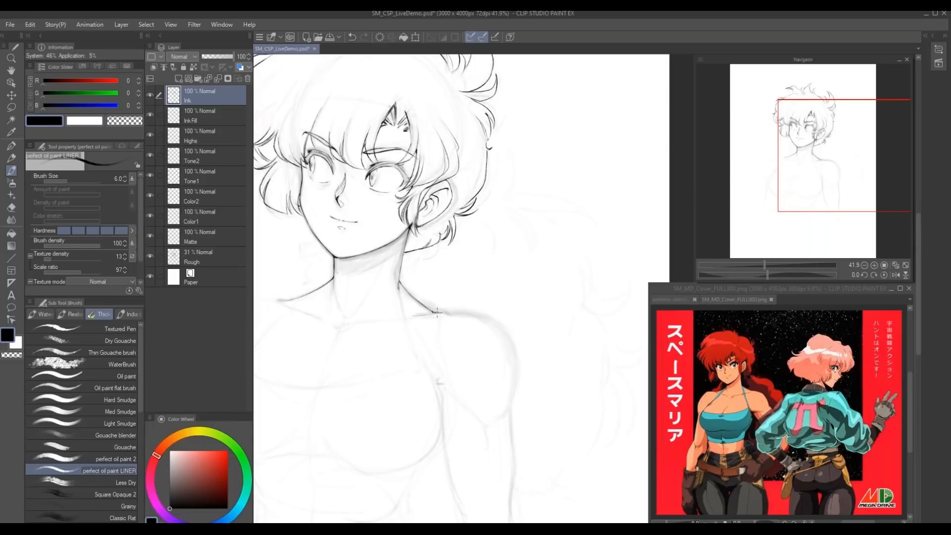
mouse_move(411, 367)
left_mouse_down()
mouse_move(421, 322)
mouse_move(454, 281)
mouse_move(392, 306)
mouse_move(405, 277)
mouse_move(457, 284)
mouse_move(486, 326)
mouse_move(475, 299)
mouse_move(473, 381)
left_mouse_up()
left_click_drag(478, 283, 510, 240)
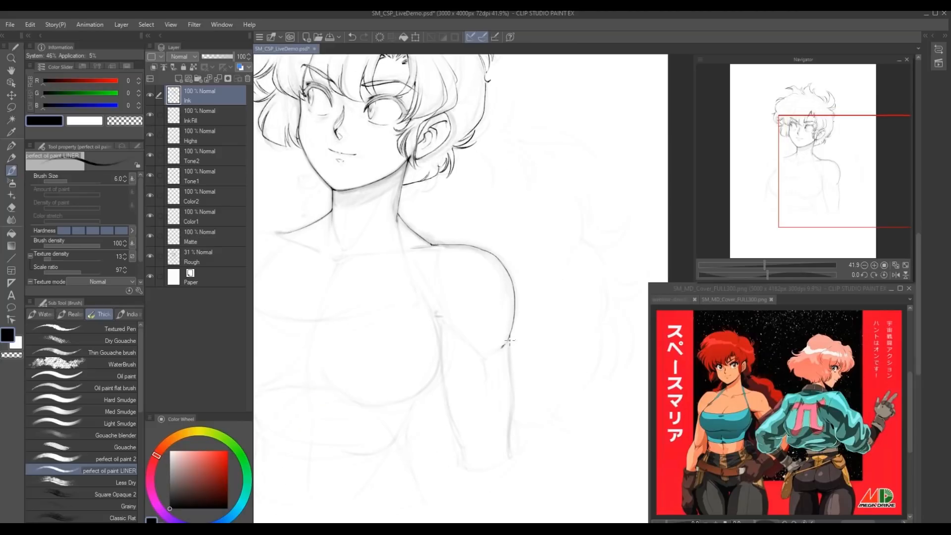
- Ink the cloth band wrapped around the near upper arm, including its edges, overlapping folds and outer creases
mouse_move(509, 347)
left_mouse_down()
mouse_move(520, 253)
mouse_move(523, 353)
mouse_move(537, 348)
mouse_move(494, 350)
mouse_move(505, 390)
left_mouse_up()
left_click_drag(493, 353, 518, 370)
mouse_move(563, 344)
left_mouse_down()
mouse_move(520, 363)
mouse_move(497, 388)
mouse_move(537, 375)
mouse_move(525, 373)
mouse_move(561, 381)
left_mouse_up()
left_click_drag(572, 339, 566, 360)
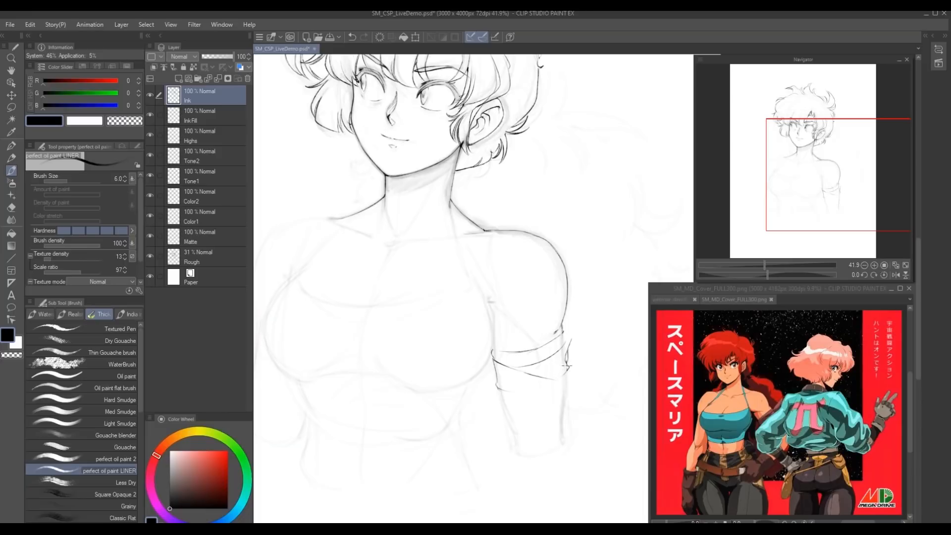
left_click_drag(570, 362, 565, 379)
mouse_move(497, 389)
left_mouse_down()
mouse_move(569, 375)
mouse_move(571, 384)
left_mouse_up()
left_click_drag(559, 331, 571, 336)
left_click_drag(491, 349, 546, 348)
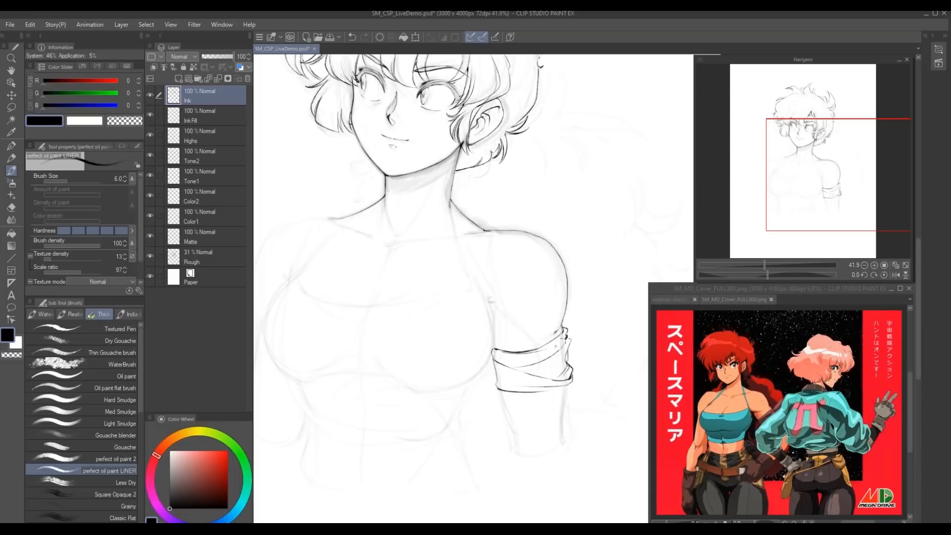
- Ink the armband's knot and its two pointed cloth tails, adding fold lines near the knot
left_click_drag(559, 281, 517, 269)
left_click_drag(529, 334, 527, 352)
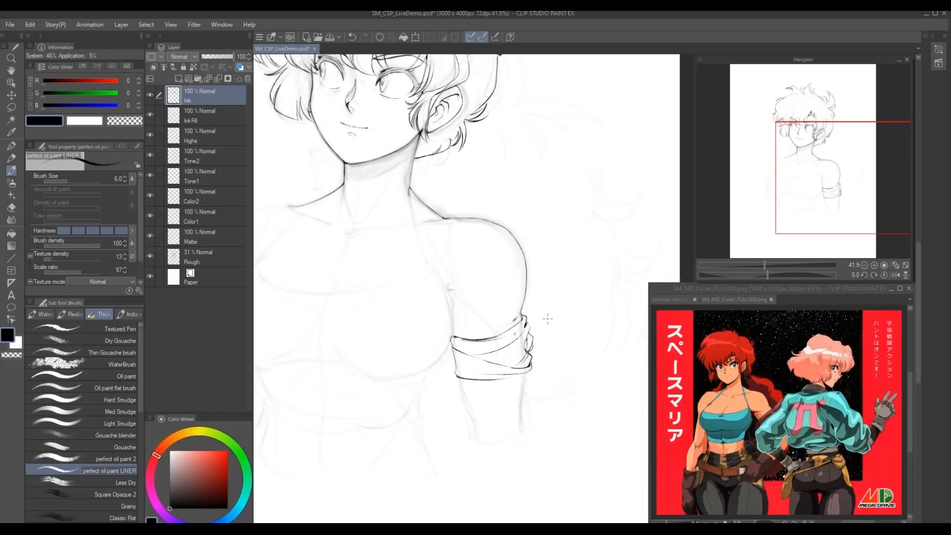
mouse_move(524, 316)
left_mouse_down()
mouse_move(571, 287)
mouse_move(559, 286)
mouse_move(566, 262)
mouse_move(570, 304)
mouse_move(540, 336)
mouse_move(561, 306)
left_mouse_up()
mouse_move(533, 340)
left_mouse_down()
mouse_move(531, 347)
mouse_move(562, 337)
left_mouse_up()
left_click_drag(542, 272, 448, 275)
left_click_drag(437, 355, 477, 369)
mouse_move(457, 337)
left_mouse_down()
mouse_move(480, 344)
mouse_move(491, 360)
mouse_move(484, 372)
mouse_move(501, 374)
left_mouse_up()
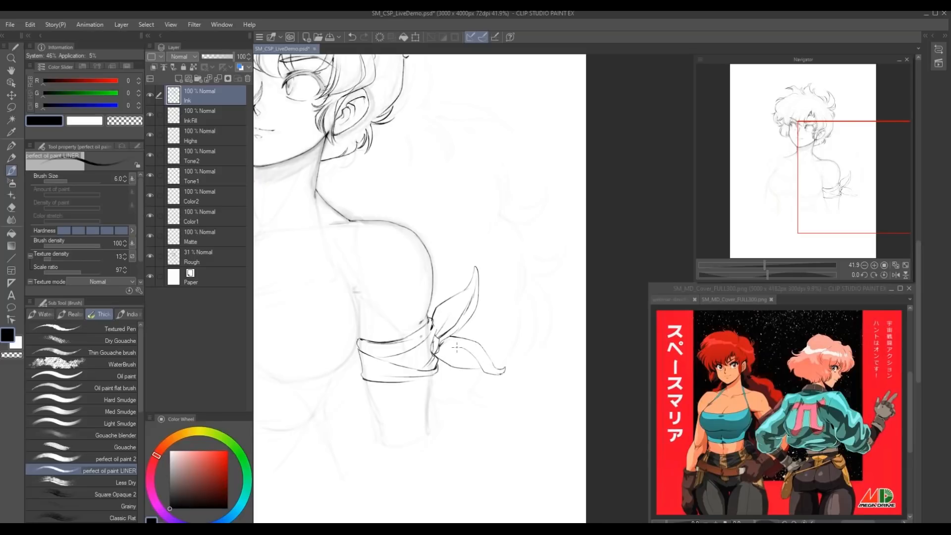
mouse_move(455, 348)
left_mouse_down()
mouse_move(445, 340)
mouse_move(472, 355)
mouse_move(453, 360)
left_mouse_up()
- Ink both sides of the near arm below the band and the inner arm line between armpit and band
left_click_drag(450, 380, 563, 389)
left_click_drag(463, 293, 439, 224)
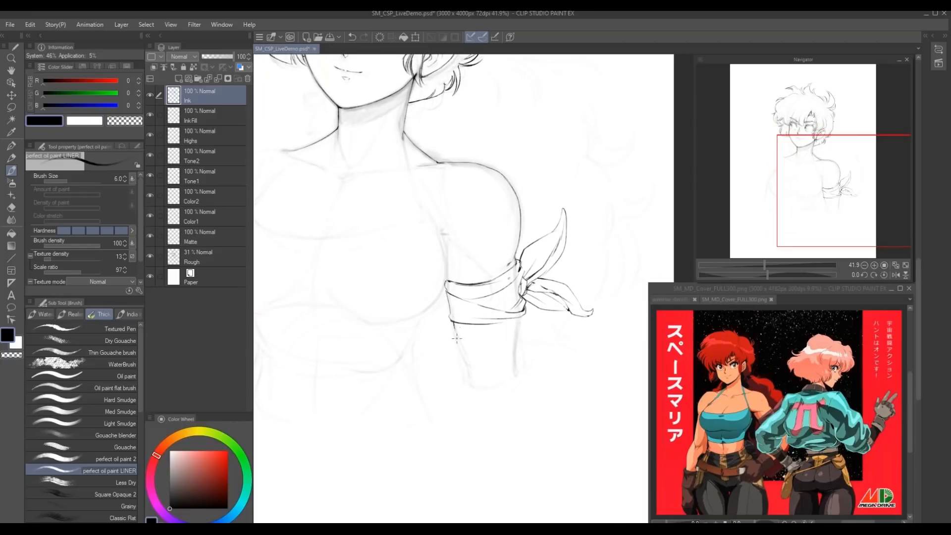
left_click_drag(450, 321, 467, 369)
mouse_move(525, 314)
left_mouse_down()
mouse_move(485, 323)
mouse_move(518, 331)
mouse_move(517, 374)
left_mouse_up()
left_click_drag(521, 334, 522, 369)
left_click_drag(451, 327, 484, 380)
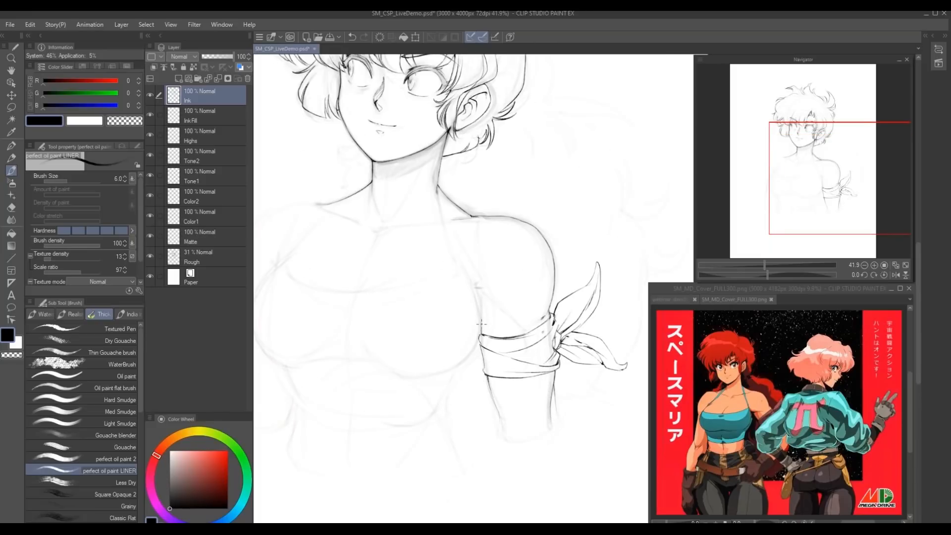
left_click_drag(479, 304, 482, 323)
- Ink both collarbones and the small notch where they meet at the base of the throat
left_click_drag(385, 302, 430, 349)
left_click_drag(448, 293, 396, 289)
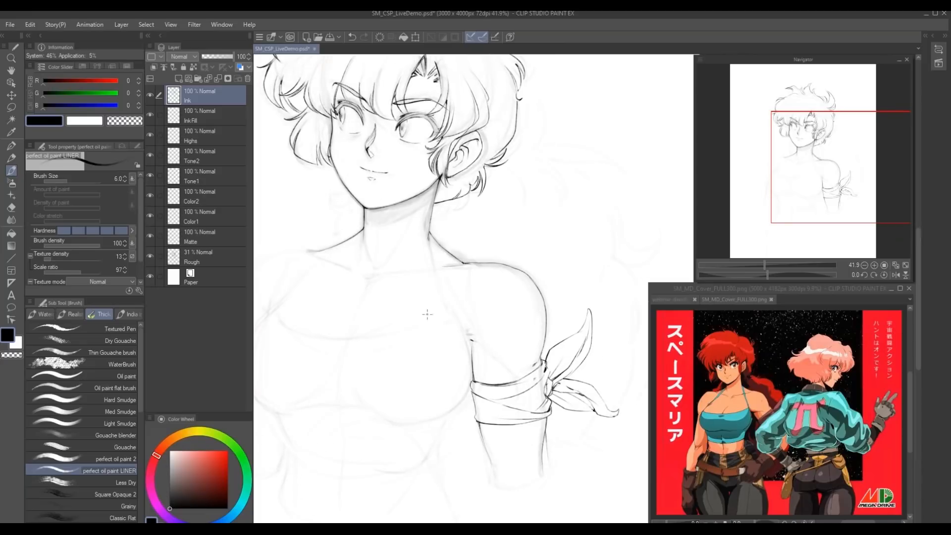
left_click_drag(401, 329, 494, 353)
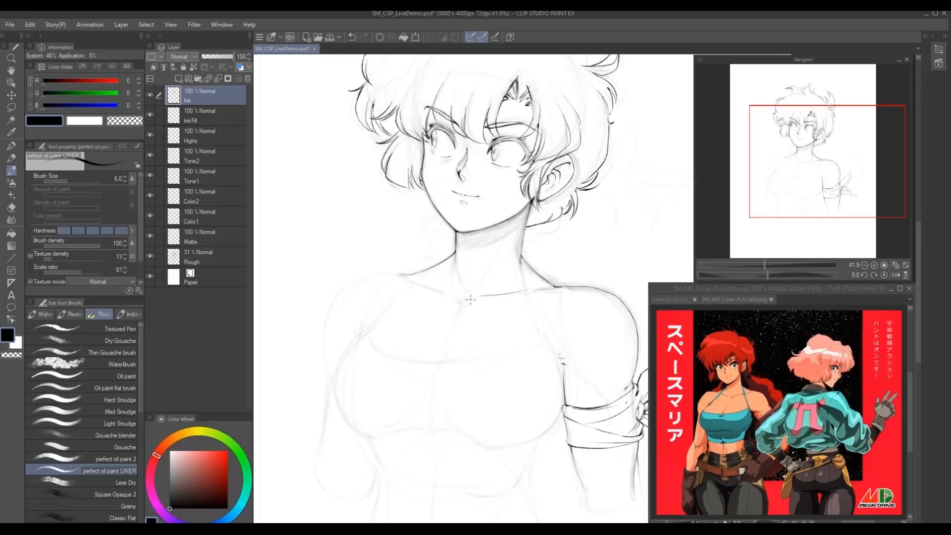
left_click_drag(476, 296, 460, 300)
left_click_drag(375, 248, 365, 273)
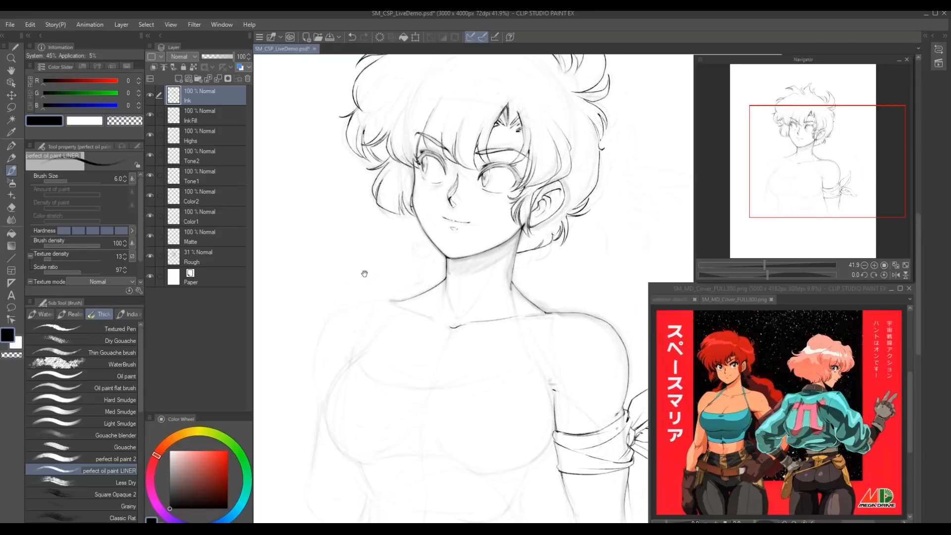
mouse_move(394, 303)
left_mouse_down()
mouse_move(446, 326)
mouse_move(448, 281)
mouse_move(449, 311)
left_mouse_up()
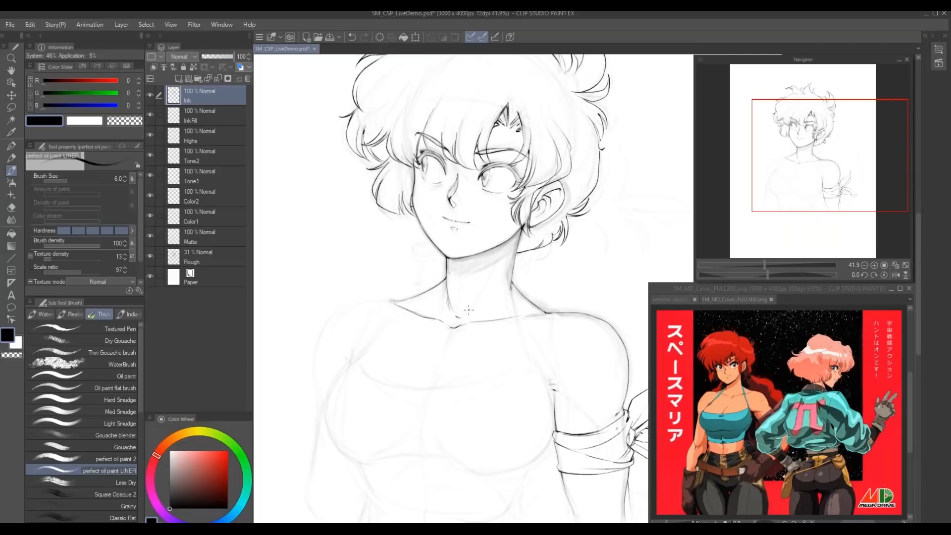
- Ink the slanting neck muscle line rising from the throat notch and touch up the far collarbone's outer end
left_click_drag(514, 235, 554, 280)
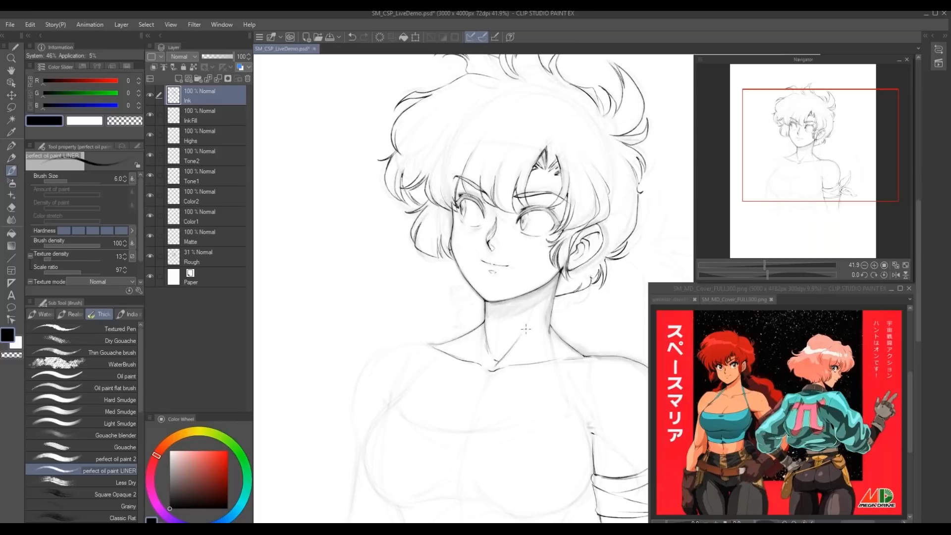
left_click_drag(529, 322, 514, 348)
left_click_drag(388, 319, 523, 309)
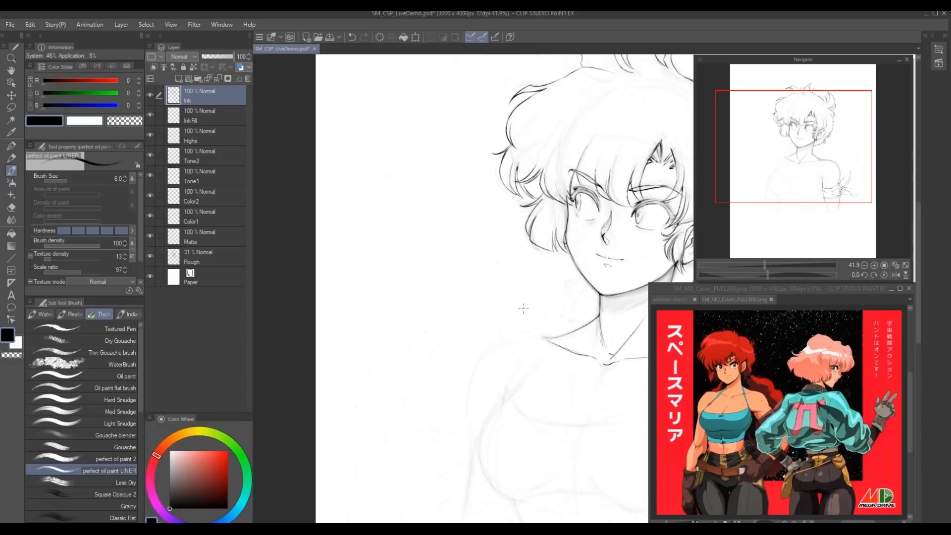
left_click_drag(547, 339, 541, 337)
left_click_drag(467, 291, 373, 261)
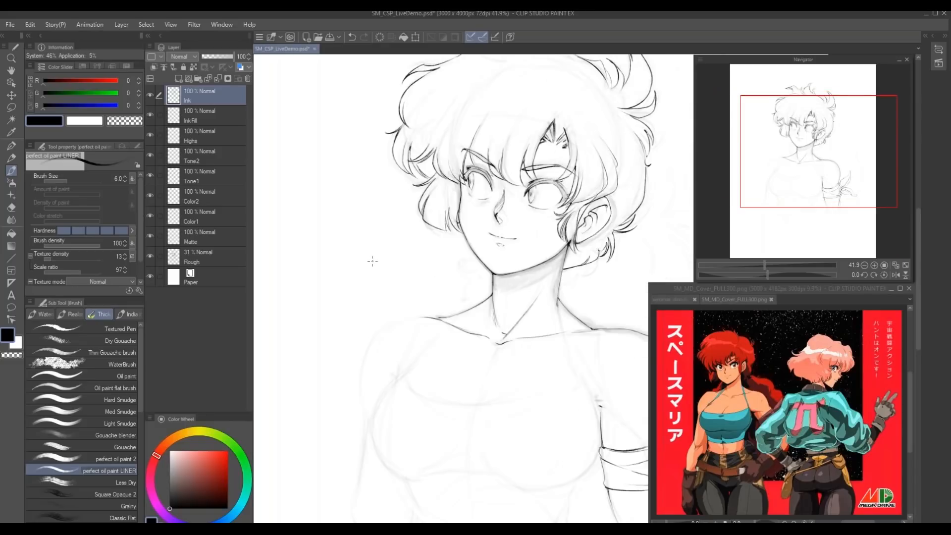
- Mirror the canvas view horizontally and ink the far shoulder's rounded contour down to the upper arm
left_click(896, 275)
left_click_drag(467, 340, 422, 337)
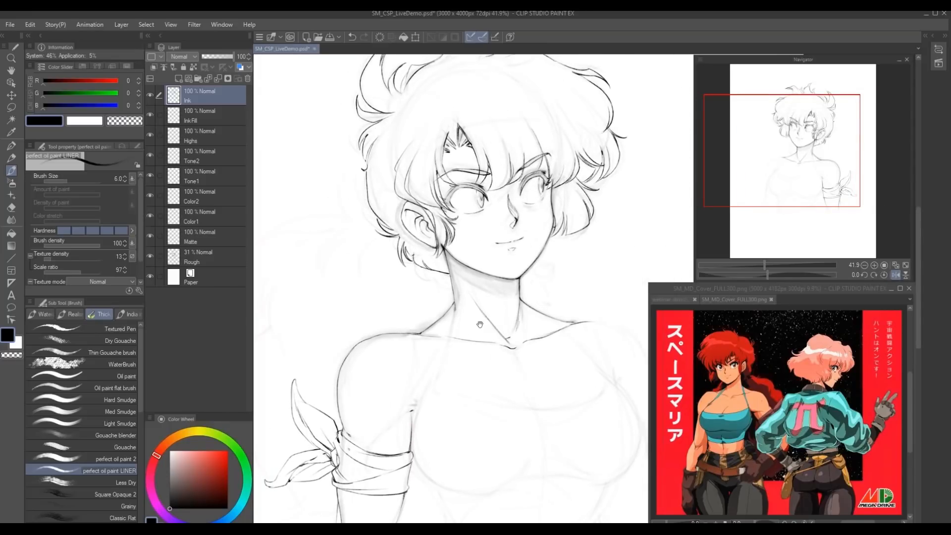
scroll(461, 333, "up", 5)
mouse_move(469, 264)
left_mouse_down()
mouse_move(463, 250)
mouse_move(460, 258)
left_mouse_up()
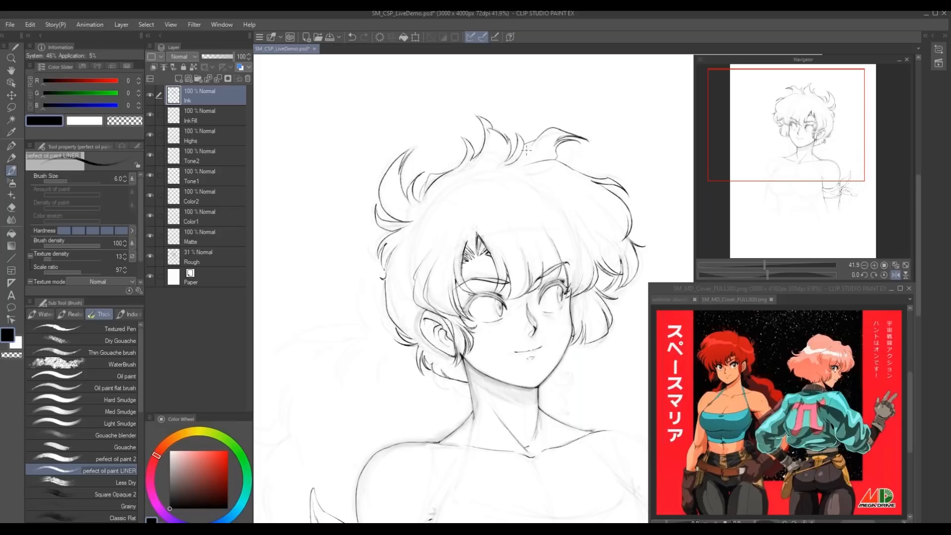
left_click_drag(475, 383, 371, 324)
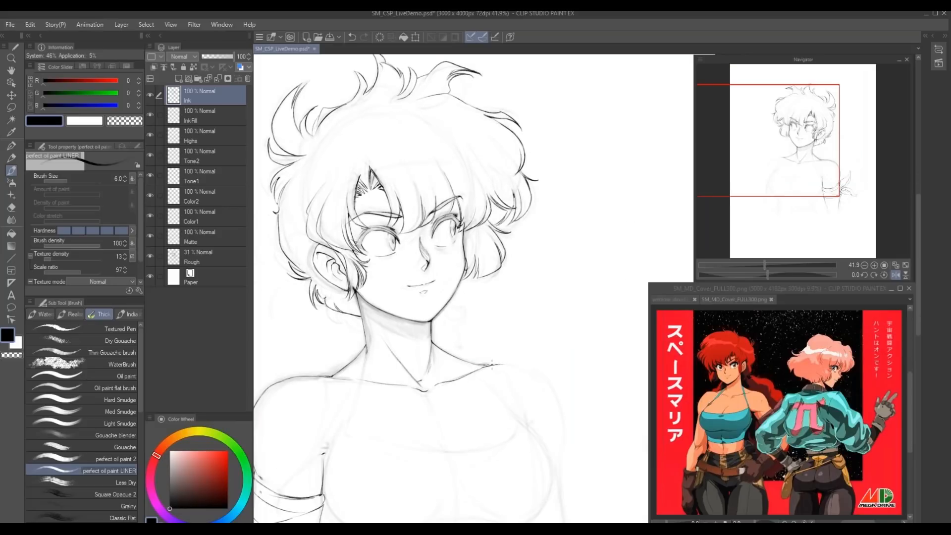
mouse_move(502, 365)
left_mouse_down()
mouse_move(541, 375)
mouse_move(559, 404)
left_mouse_up()
left_click_drag(563, 442, 556, 469)
key("space")
left_click_drag(477, 347, 550, 323)
key("space")
left_click_drag(488, 330, 492, 296)
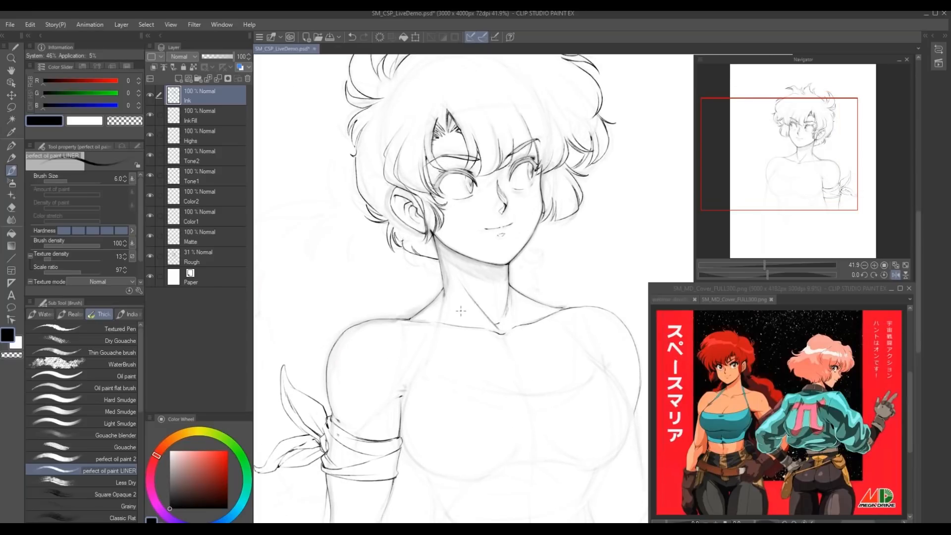
- Erase the near arm's inner line between armpit and band with the Soft eraser and re-ink it with perfect oil paint LINER
key("space")
left_click_drag(409, 345, 433, 338)
key("e")
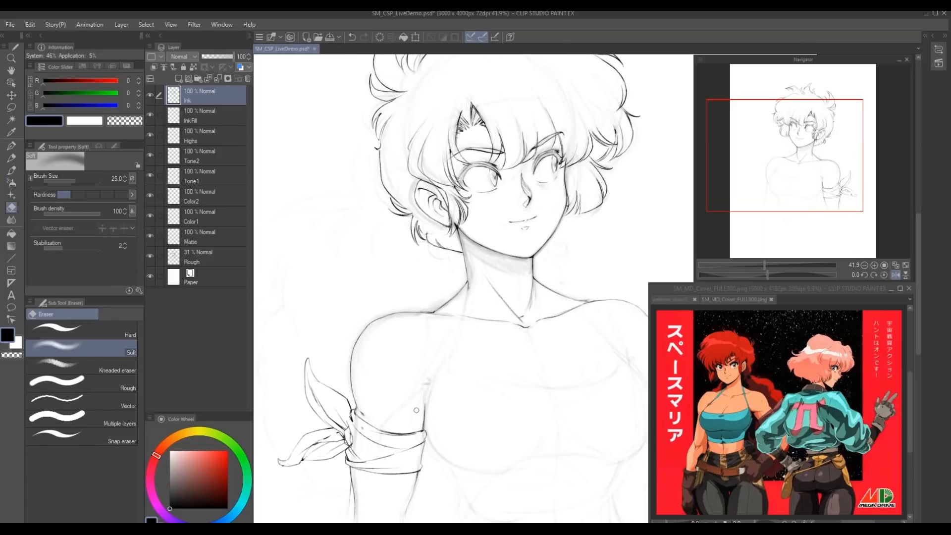
key("b")
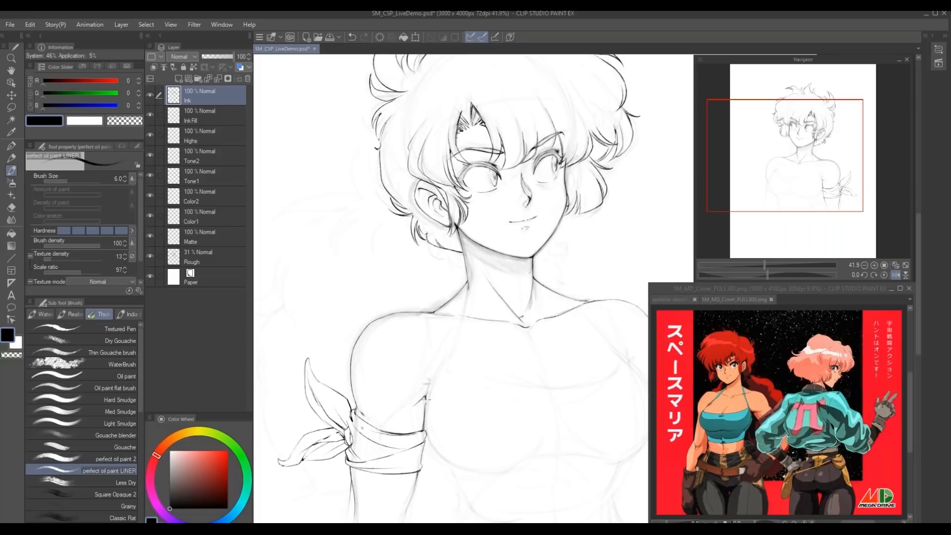
scroll(438, 360, "right", 4)
scroll(438, 360, "down", 1)
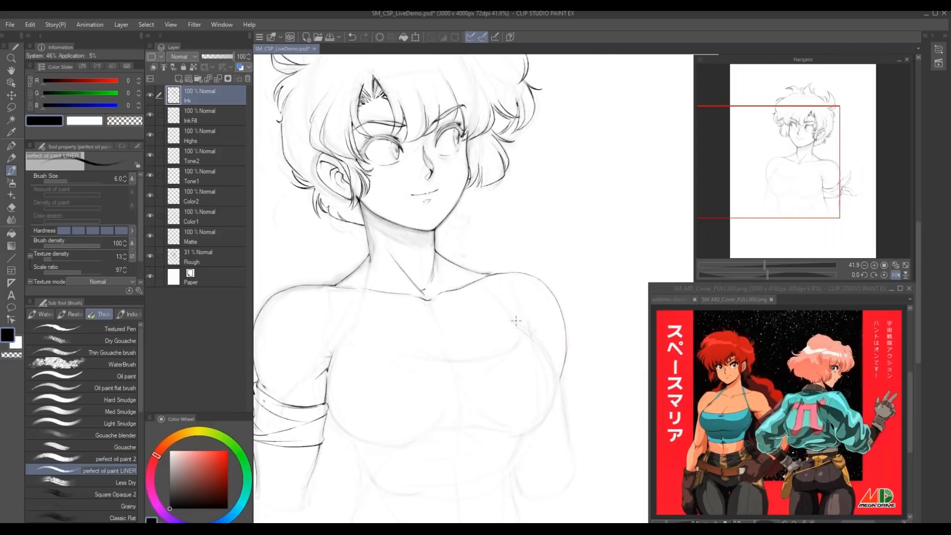
- Ink the far side of the bust's outer contour, curving from the armpit down to its lower edge
left_click_drag(519, 324, 553, 366)
left_click_drag(539, 236, 580, 182)
left_click_drag(596, 340, 572, 377)
left_click_drag(598, 324, 567, 379)
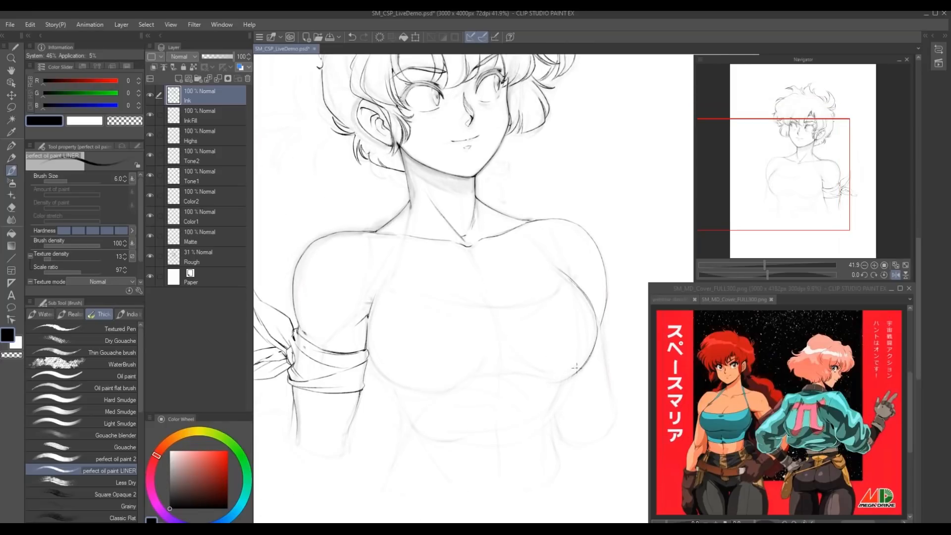
left_click_drag(513, 274, 524, 277)
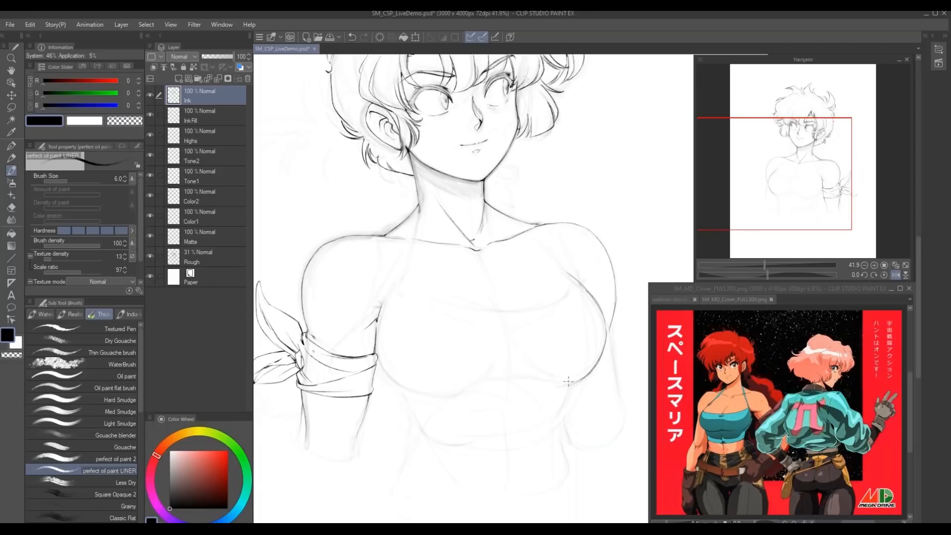
- Ink the curved underside of the bust across the torso and join it to the near side's contour
mouse_move(579, 380)
left_mouse_down()
mouse_move(520, 375)
mouse_move(460, 398)
mouse_move(495, 382)
mouse_move(443, 397)
mouse_move(496, 379)
mouse_move(436, 399)
left_mouse_up()
scroll(396, 275, "down", 3)
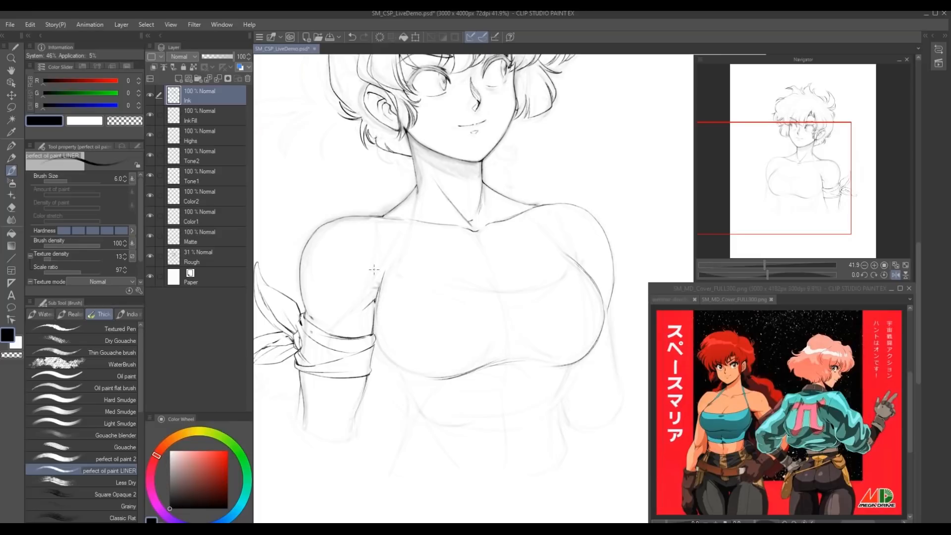
scroll(374, 270, "down", 1)
mouse_move(366, 331)
left_mouse_down()
mouse_move(416, 373)
mouse_move(380, 353)
mouse_move(405, 372)
left_mouse_up()
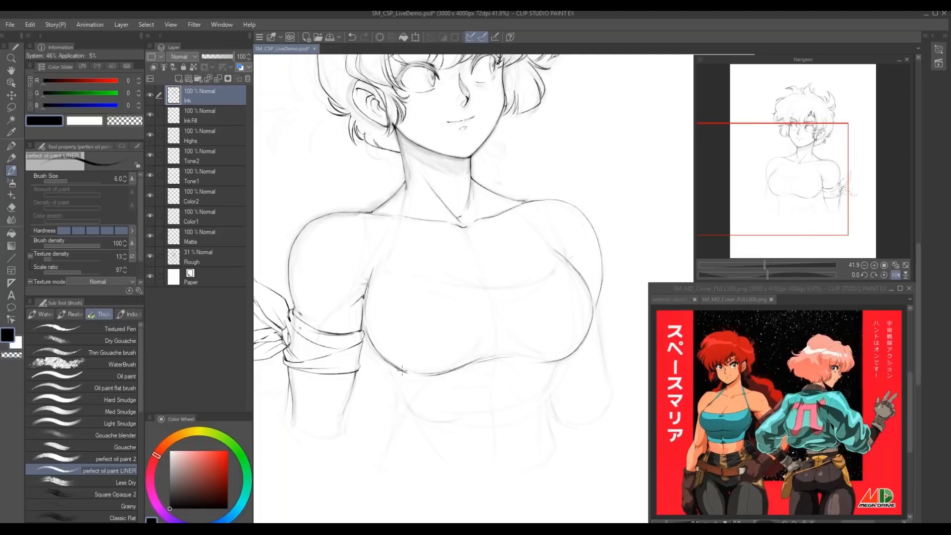
- Ink the near side of the ribcage from beside the armband down toward the waist
left_click_drag(367, 318, 408, 318)
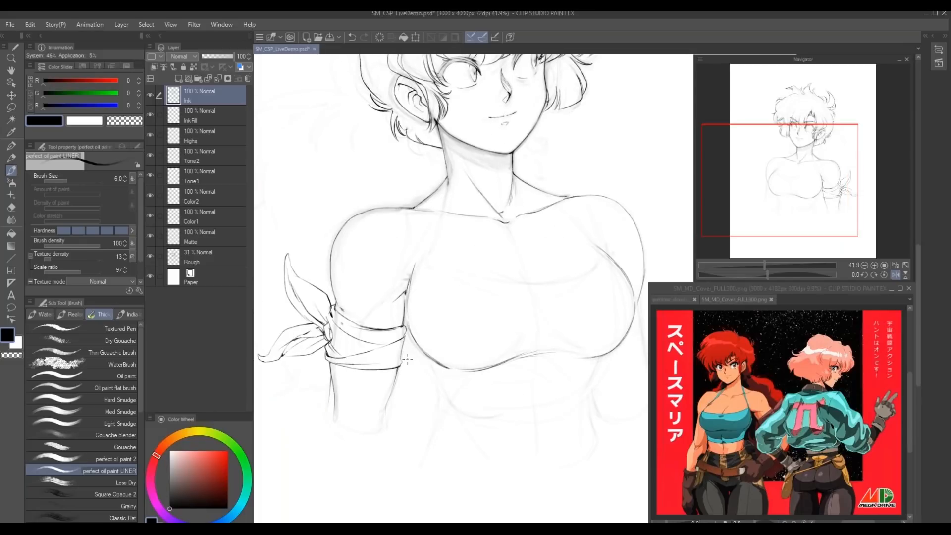
mouse_move(404, 338)
left_mouse_down()
mouse_move(401, 324)
mouse_move(409, 325)
left_mouse_up()
mouse_move(402, 352)
left_mouse_down()
mouse_move(434, 394)
mouse_move(402, 347)
mouse_move(416, 375)
left_mouse_up()
mouse_move(449, 334)
left_mouse_down()
mouse_move(390, 341)
mouse_move(431, 347)
mouse_move(393, 334)
mouse_move(496, 386)
mouse_move(437, 389)
mouse_move(464, 402)
left_mouse_up()
mouse_move(355, 150)
left_mouse_down()
mouse_move(365, 177)
mouse_move(388, 159)
mouse_move(441, 214)
left_mouse_up()
mouse_move(386, 166)
left_mouse_down()
mouse_move(380, 220)
mouse_move(441, 218)
left_mouse_up()
left_click_drag(418, 156, 414, 237)
left_click_drag(383, 193, 421, 185)
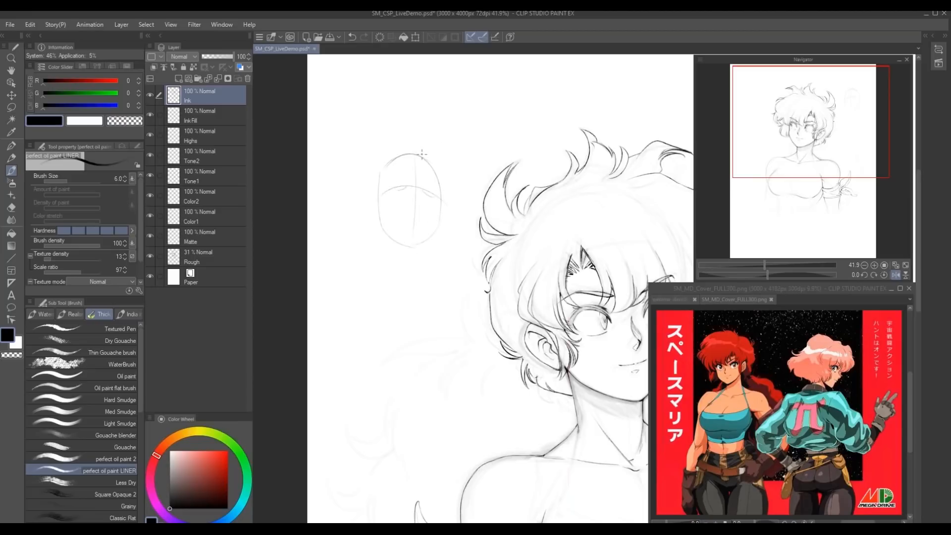
mouse_move(422, 154)
left_mouse_down()
mouse_move(437, 135)
mouse_move(448, 187)
left_mouse_up()
mouse_move(371, 170)
left_mouse_down()
mouse_move(458, 122)
mouse_move(473, 163)
mouse_move(456, 192)
left_mouse_up()
key("ctrl+z")
key("ctrl+z")
key("ctrl+z")
key("ctrl+z")
key("ctrl+z")
key("ctrl+z")
key("ctrl+z")
key("ctrl+z")
key("ctrl+z")
key("ctrl+z")
key("ctrl+z")
- Ink the ribcage contours on both sides of the torso from below the bust down to the waist
left_click_drag(498, 444, 420, 299)
left_click_drag(510, 476, 457, 385)
left_click_drag(378, 335, 406, 345)
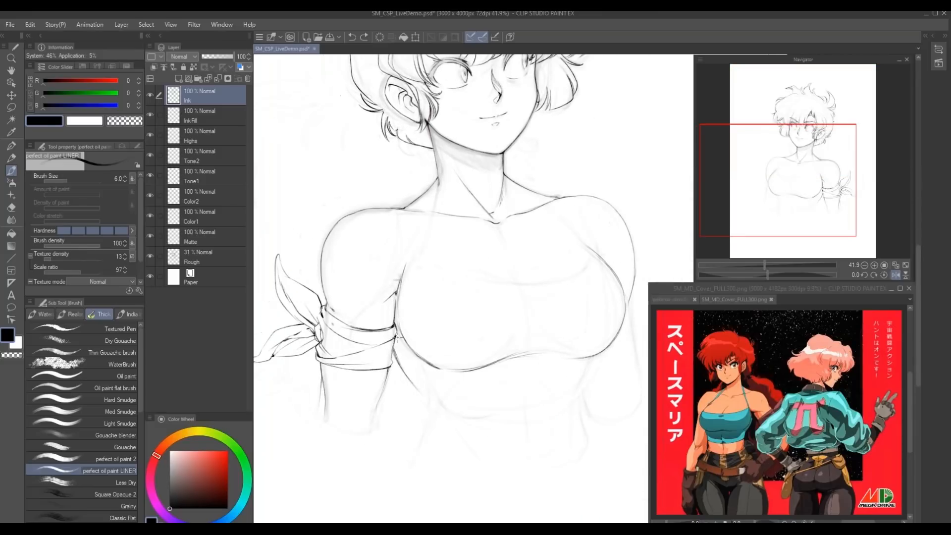
left_click_drag(417, 389, 426, 398)
left_click_drag(586, 361, 559, 401)
- Thicken the ink along the near armpit line and the far side of the bust
left_click_drag(400, 289, 406, 274)
left_click_drag(396, 324, 404, 278)
mouse_move(581, 240)
left_mouse_down()
mouse_move(616, 277)
mouse_move(611, 269)
mouse_move(624, 303)
left_mouse_up()
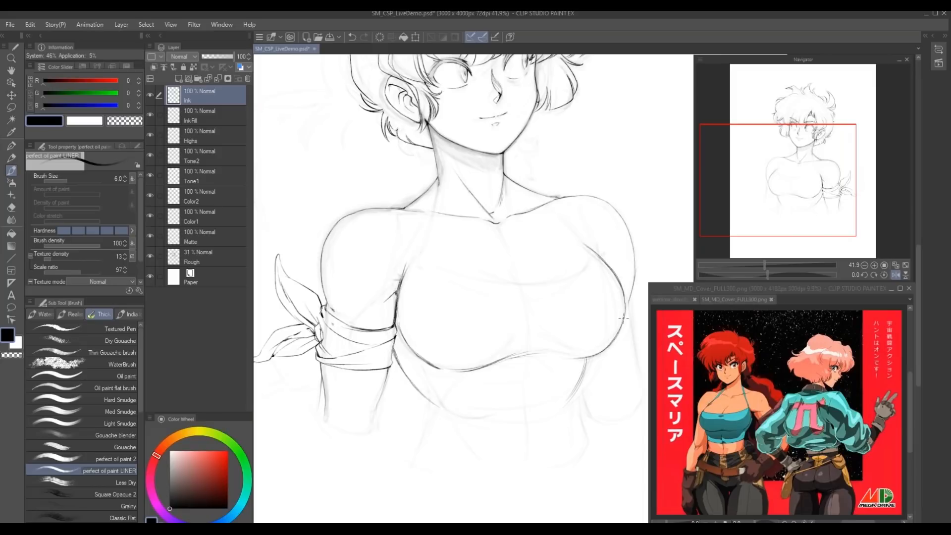
- Ink both waist lines flaring out toward the hips and connect them to the ribcage contours
left_click_drag(429, 400, 432, 403)
mouse_move(395, 355)
left_mouse_down()
mouse_move(433, 408)
mouse_move(414, 450)
left_mouse_up()
left_click_drag(576, 390, 590, 464)
left_click_drag(587, 361, 577, 390)
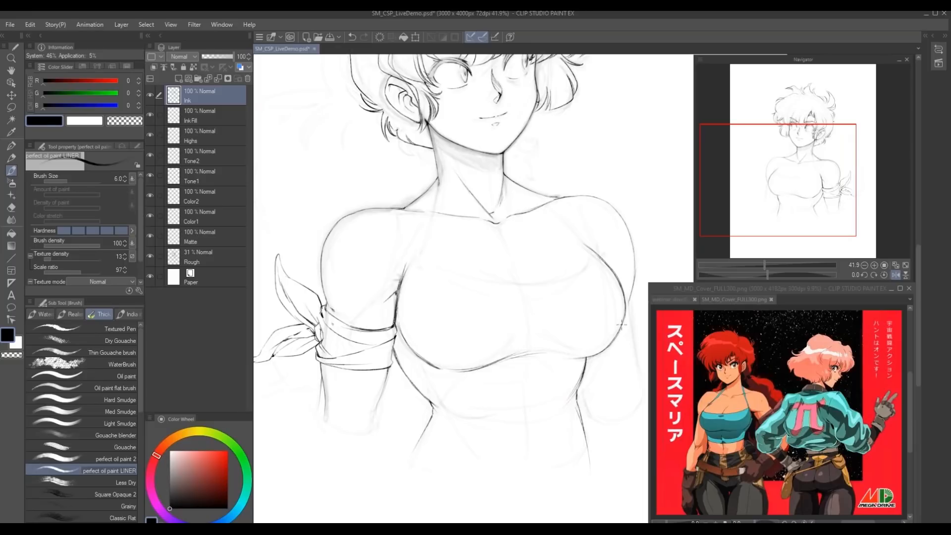
mouse_move(624, 320)
left_mouse_down()
mouse_move(591, 354)
mouse_move(425, 337)
left_mouse_up()
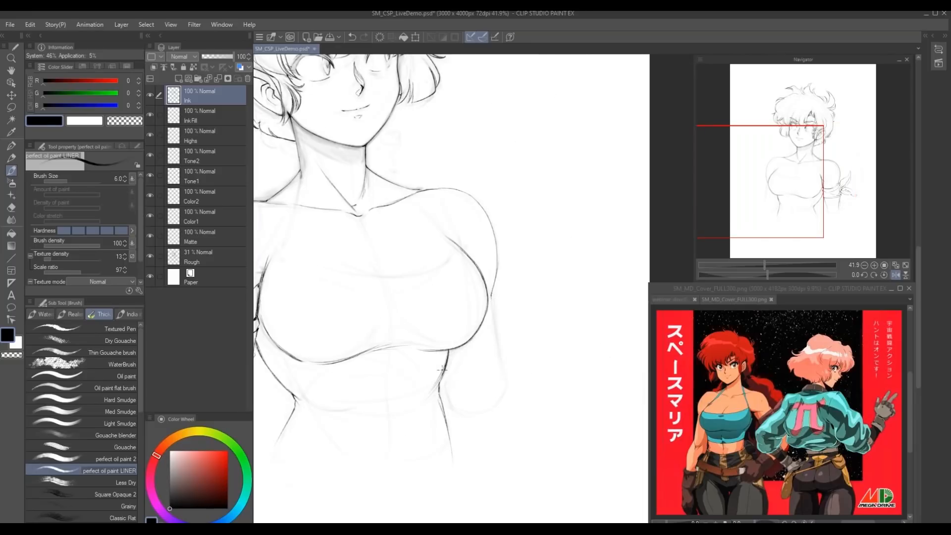
left_click_drag(441, 380, 451, 409)
- Lasso the pointed hair parting above the forehead, nudge it slightly with a transform, and switch back to the perfect oil paint LINER brush
left_click_drag(432, 307, 438, 431)
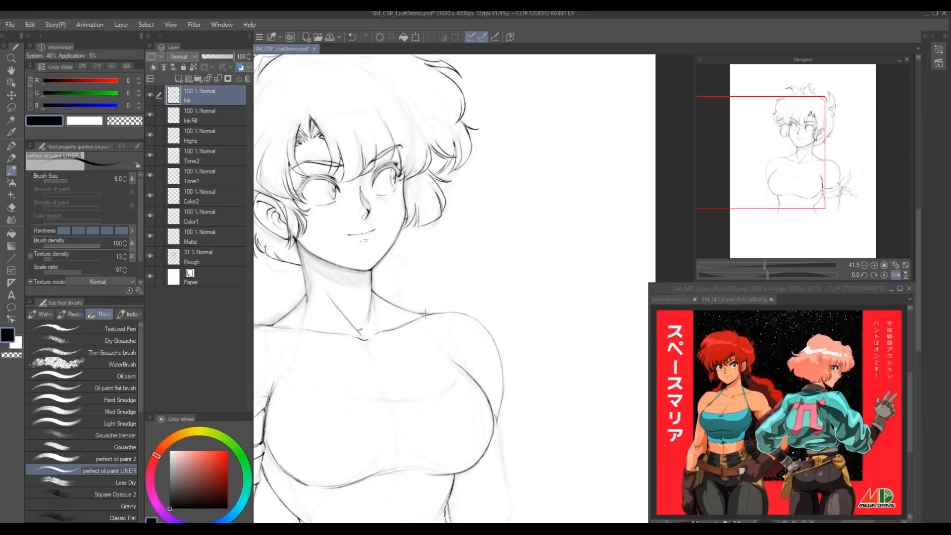
left_click_drag(434, 410, 478, 460)
mouse_move(375, 189)
left_mouse_down()
mouse_move(399, 210)
mouse_move(382, 171)
left_mouse_up()
key("m")
key("ctrl+t")
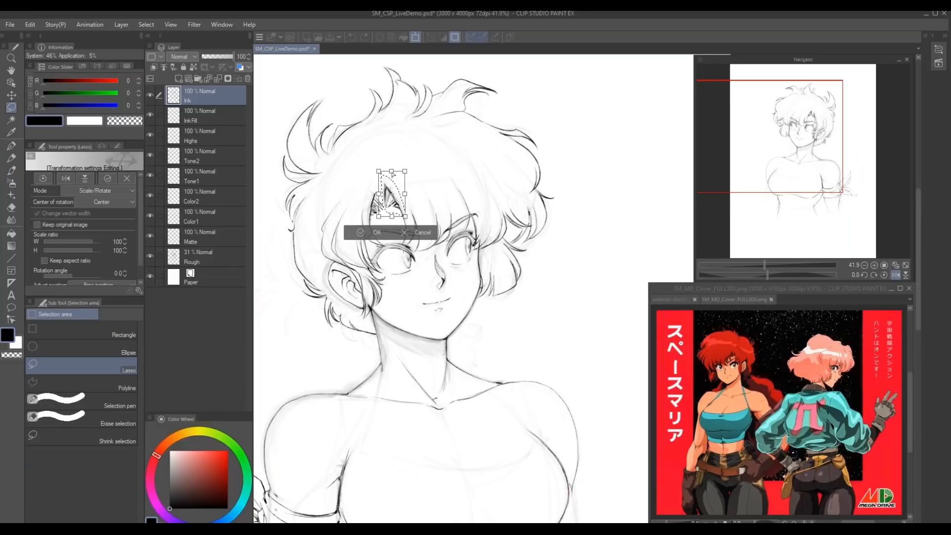
left_click_drag(394, 179, 393, 179)
key("Return")
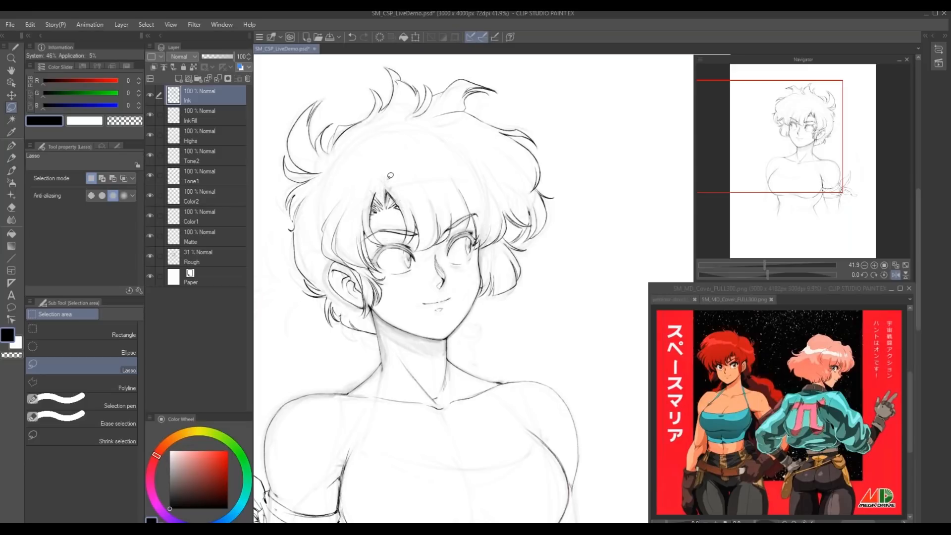
key("b")
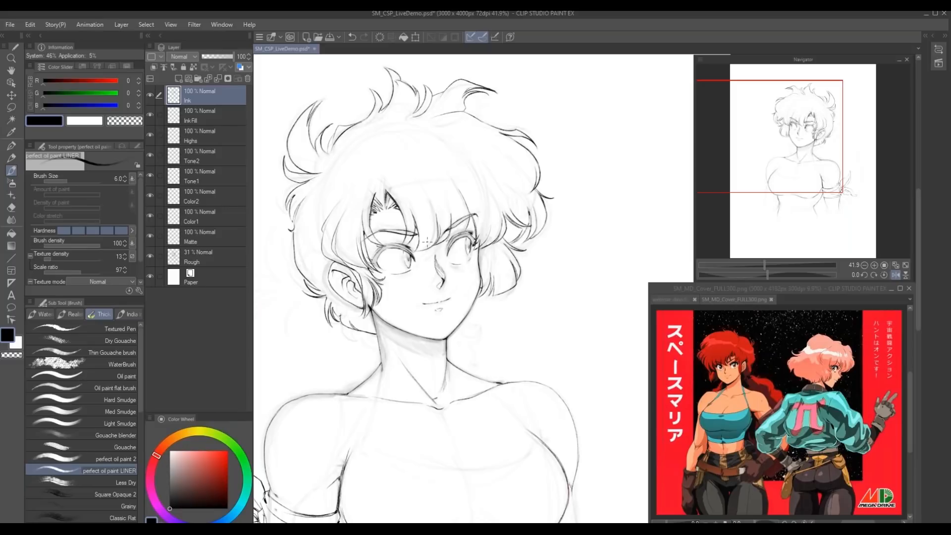
- Ink the far arm's outer line from beside the bust down to the elbow and darken the far ribcage line
scroll(427, 241, "down", 3)
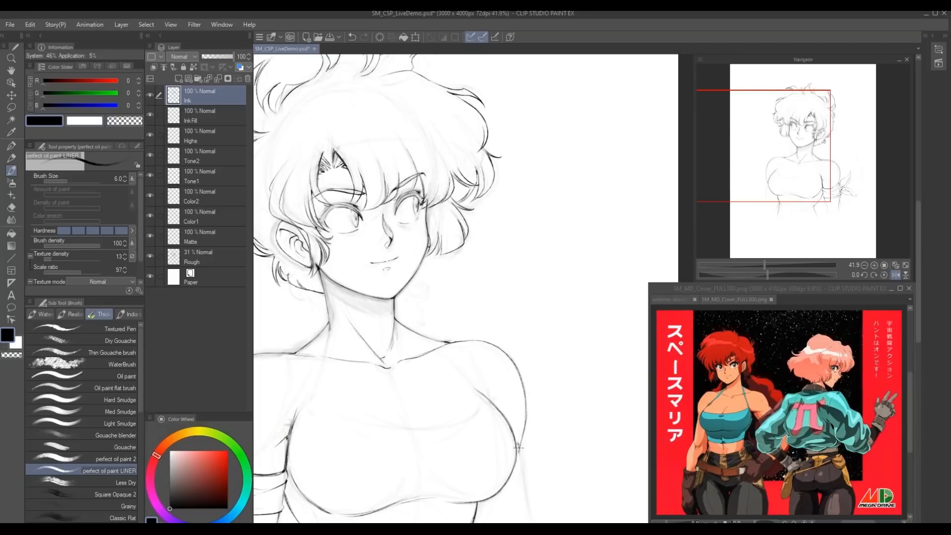
scroll(535, 347, "down", 3)
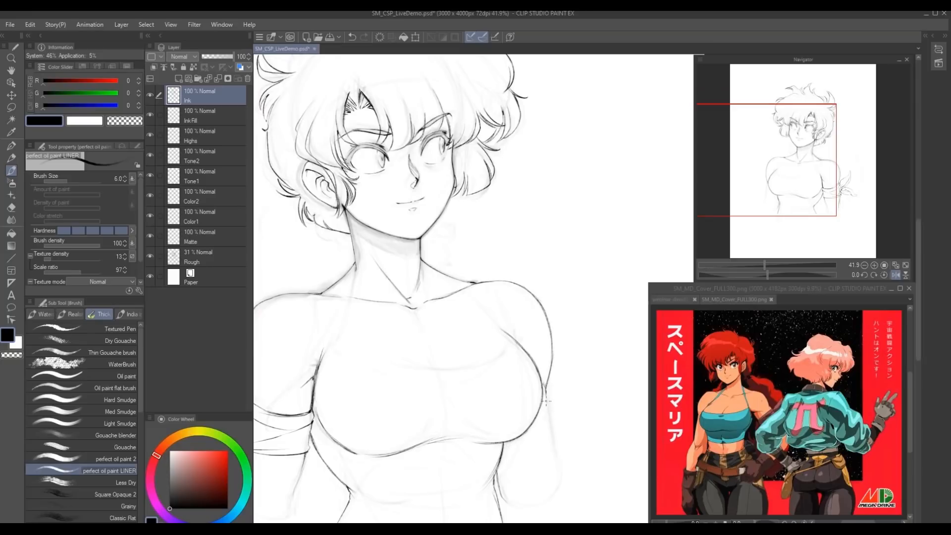
left_click_drag(544, 396, 560, 464)
left_click_drag(544, 387, 560, 487)
left_click_drag(400, 356, 560, 321)
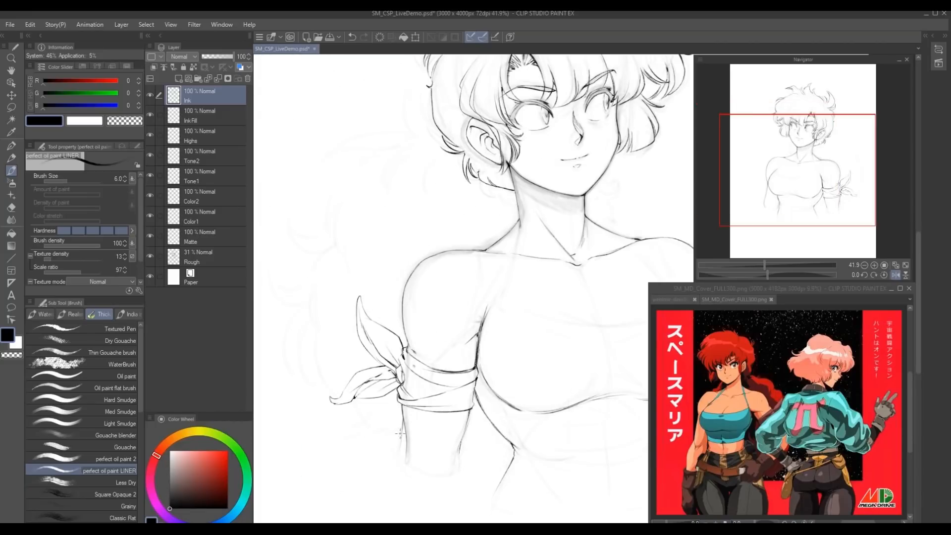
left_click_drag(654, 387, 501, 384)
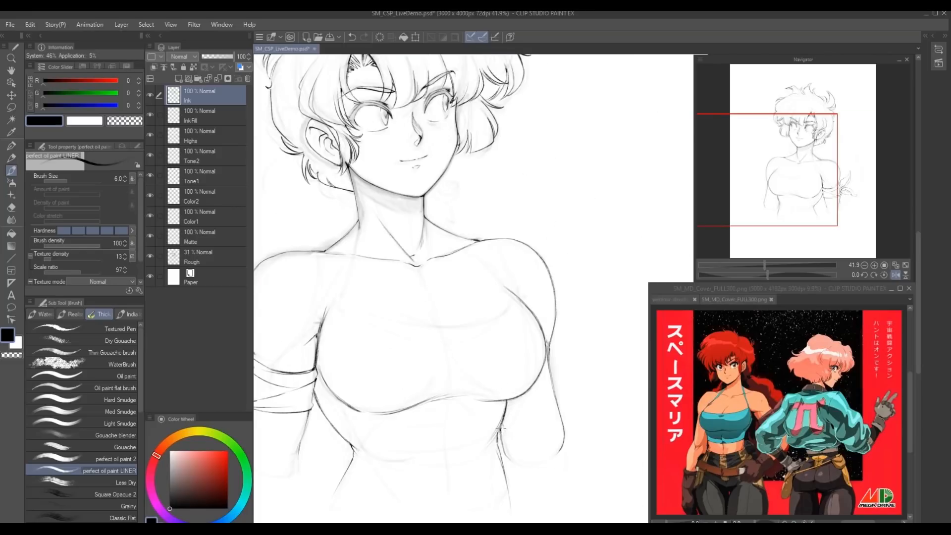
left_click_drag(507, 395, 498, 450)
- Lasso the near shoulder's rounded contour, skew its upper edge slightly toward the neck with a transform, and deselect it
left_click_drag(319, 238, 425, 313)
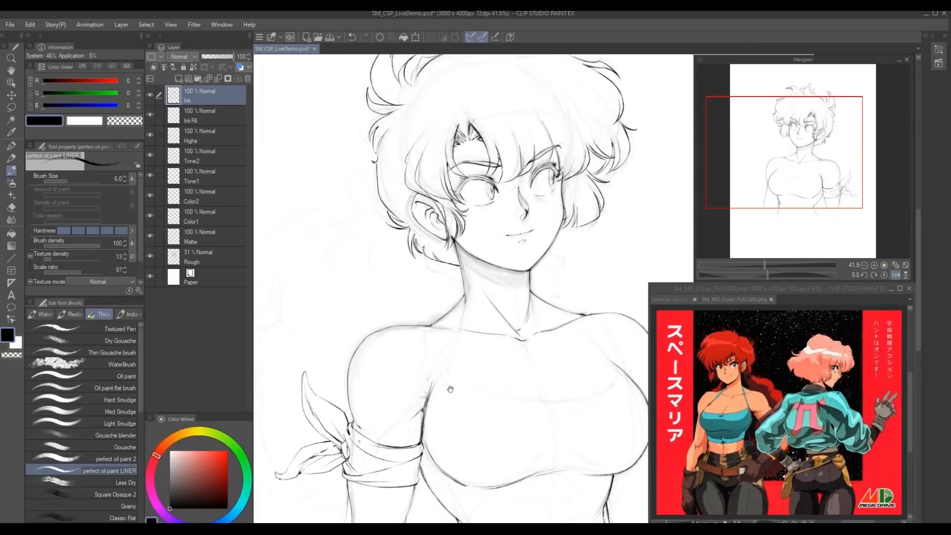
left_click_drag(451, 389, 419, 397)
left_click_drag(295, 356, 332, 355)
key("m")
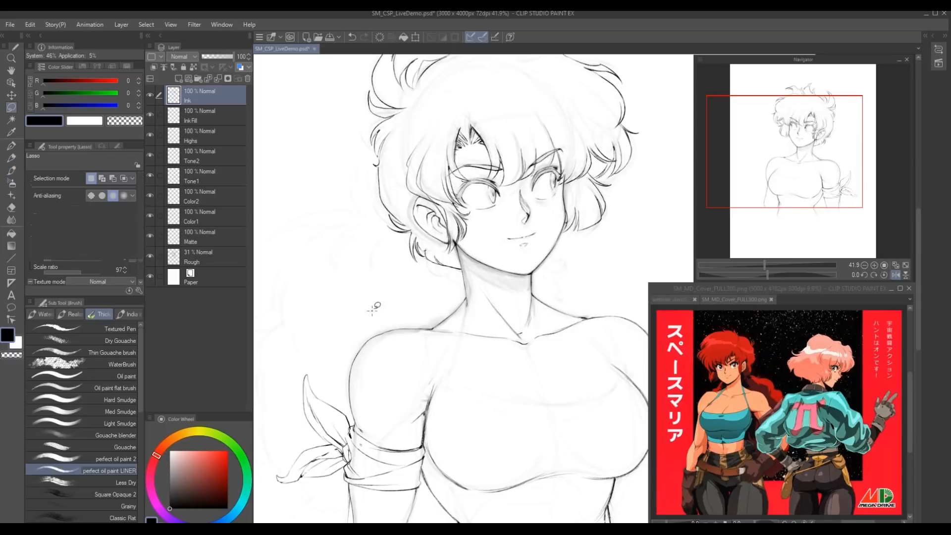
mouse_move(346, 390)
left_mouse_down()
mouse_move(419, 337)
mouse_move(341, 331)
left_mouse_up()
key("ctrl+t")
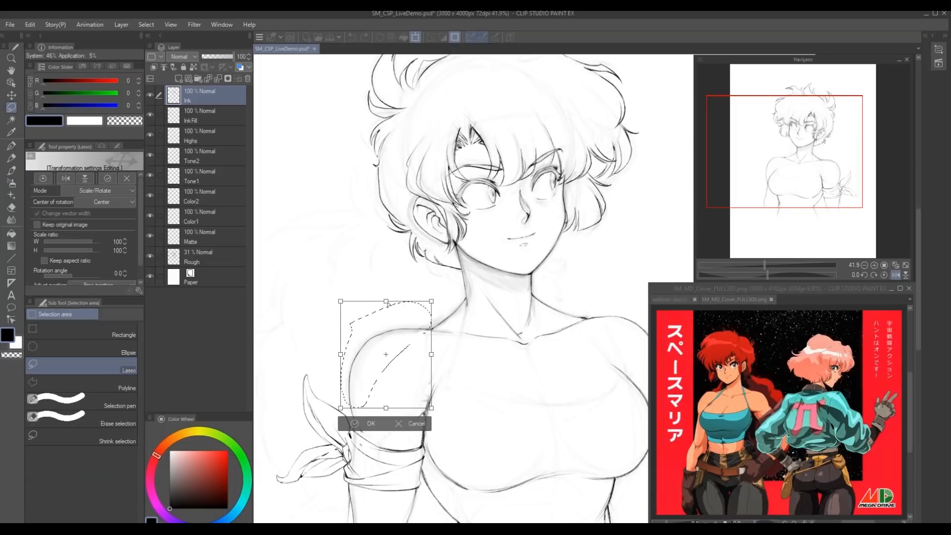
left_click_drag(390, 306, 392, 307)
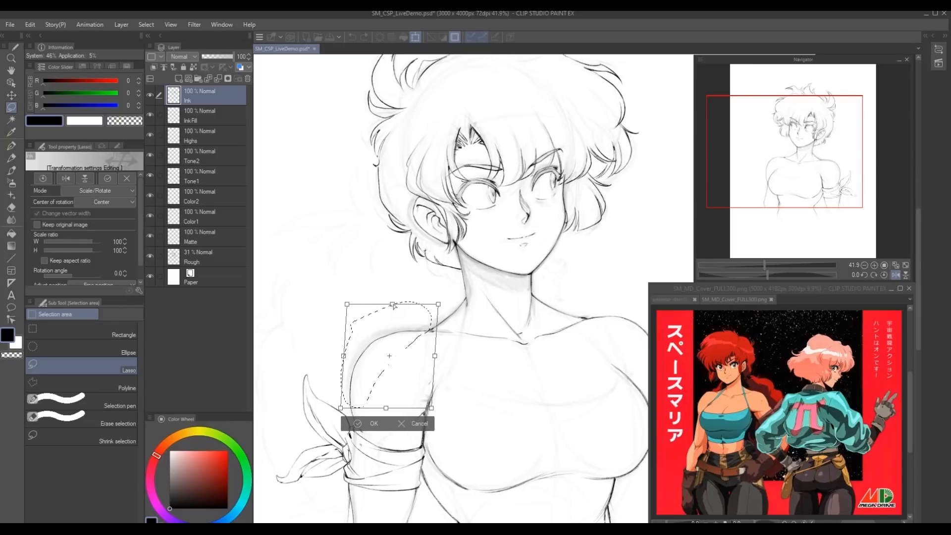
left_click_drag(394, 306, 396, 306)
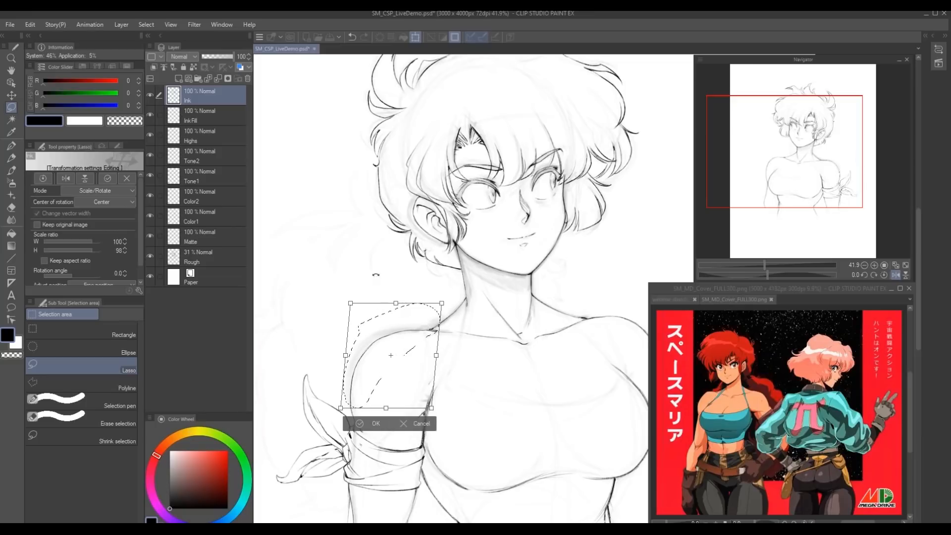
key("Return")
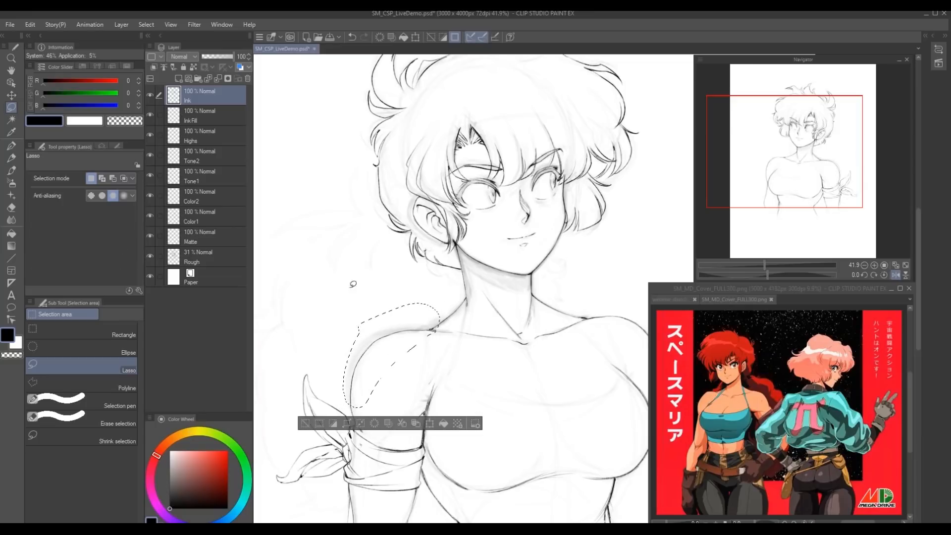
scroll(337, 281, "down", 3)
left_click(367, 275)
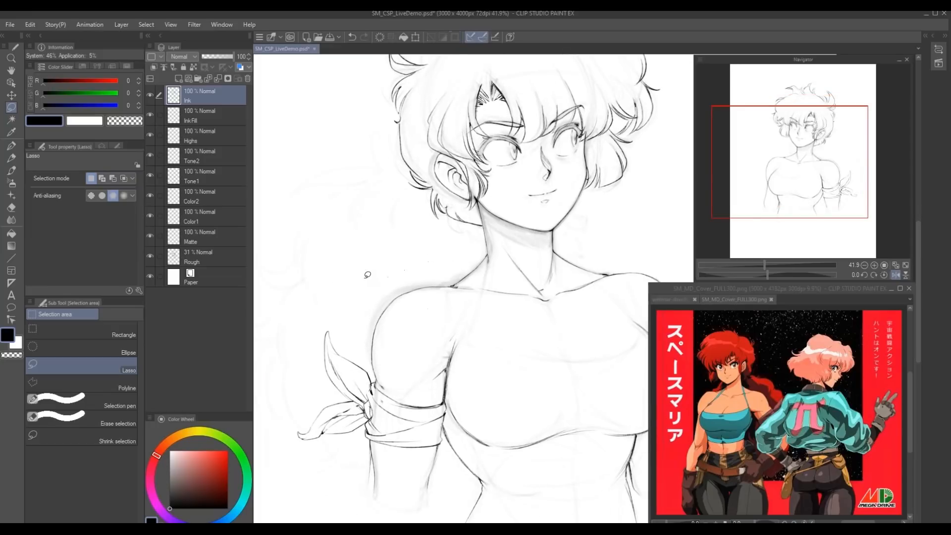
left_click_drag(372, 282, 367, 317)
left_click_drag(451, 369, 476, 389)
key("e")
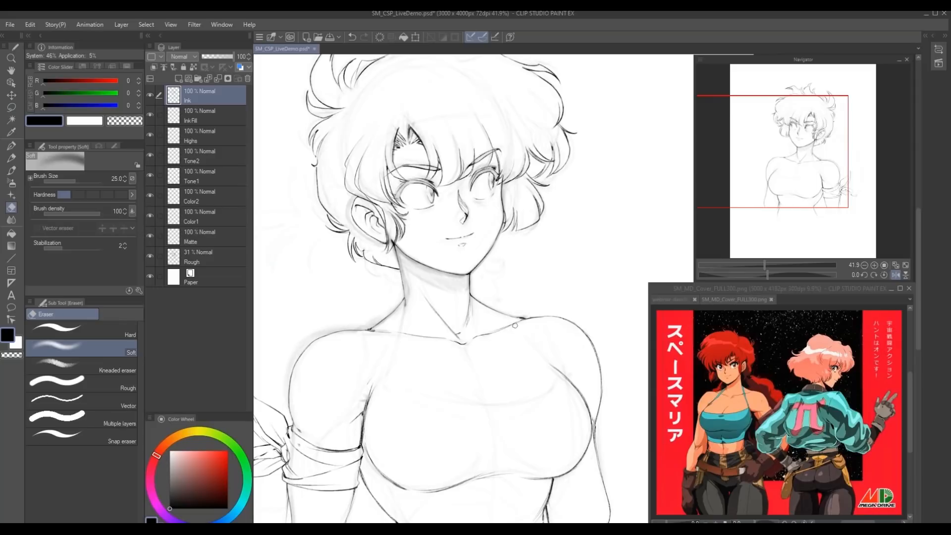
key("p")
mouse_move(520, 319)
left_mouse_down()
mouse_move(486, 334)
mouse_move(528, 316)
mouse_move(529, 337)
mouse_move(546, 363)
left_mouse_up()
key("ctrl+z")
key("b")
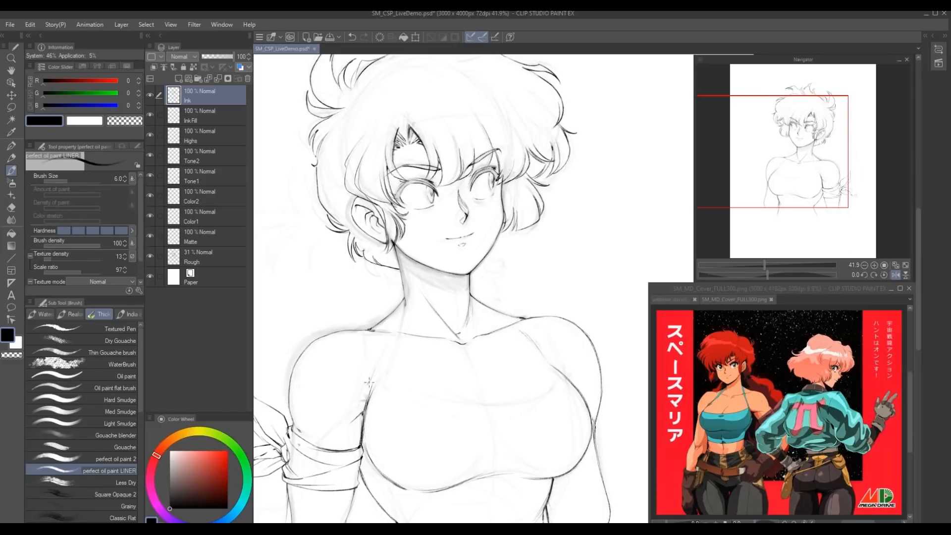
- Flip the canvas view horizontally and ink the far halter strap from the neck down to the bust
left_click_drag(343, 245, 423, 314)
left_click_drag(417, 436, 379, 393)
scroll(402, 271, "up", 3)
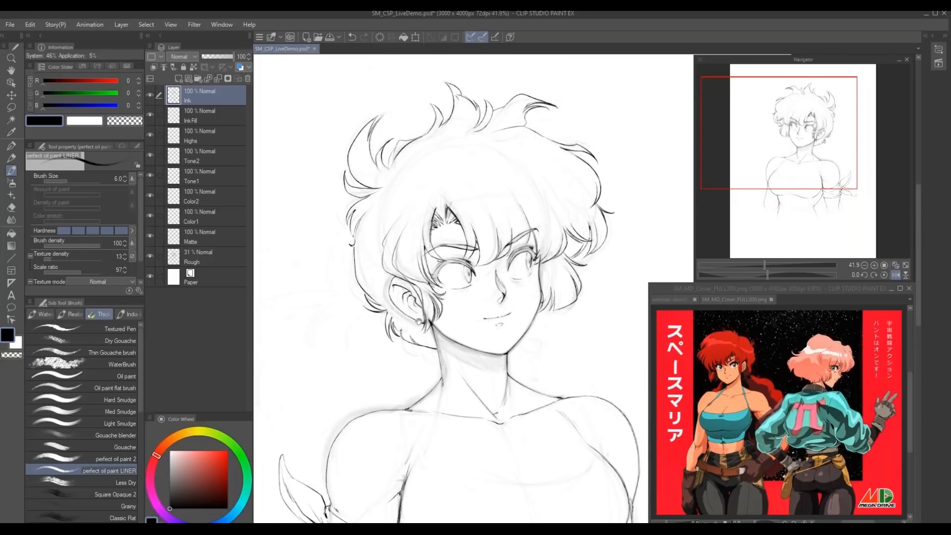
left_click(896, 275)
left_click_drag(560, 397, 447, 327)
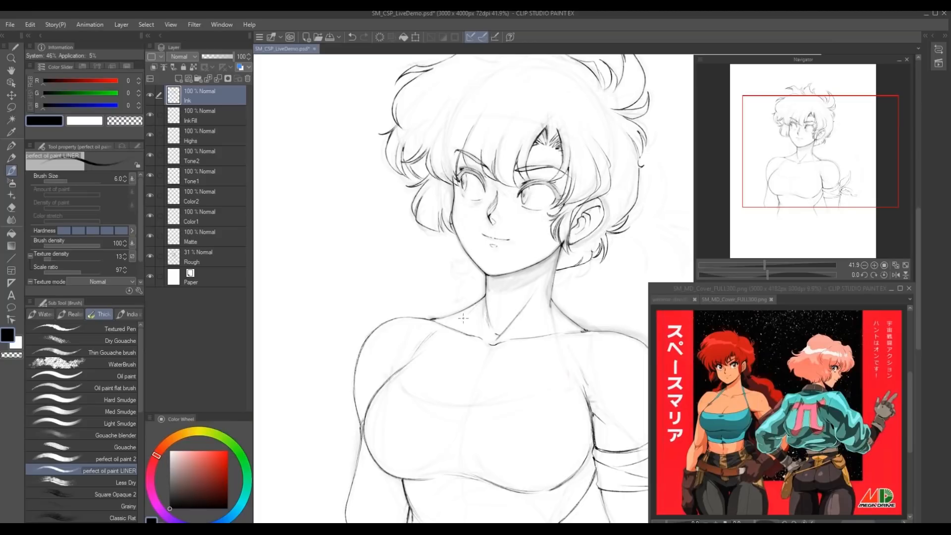
left_click_drag(463, 315, 410, 362)
left_click_drag(445, 331, 391, 380)
left_click_drag(444, 332, 392, 377)
- Ink the near halter strap as two close parallel lines from the neck to the armpit, undoing the last stray stroke
left_click_drag(550, 284, 597, 412)
left_click_drag(563, 317, 602, 419)
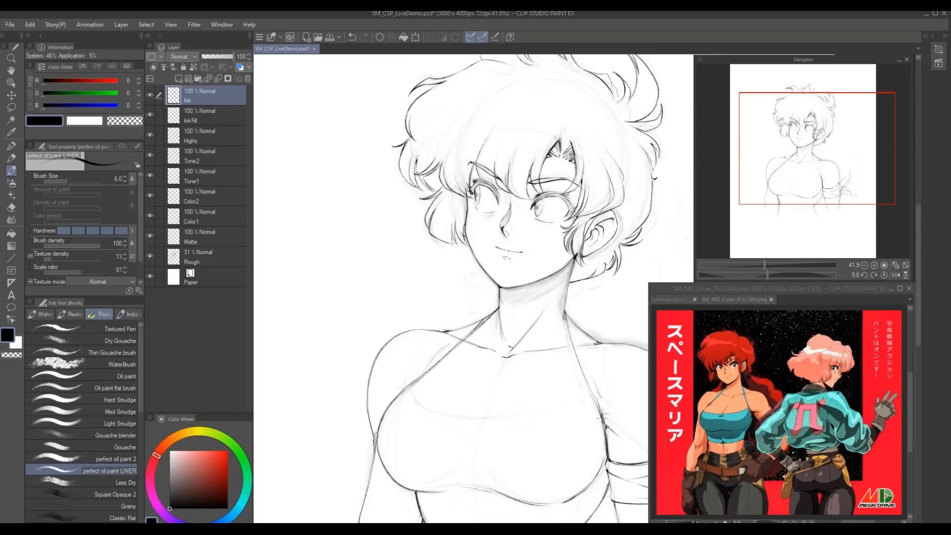
left_click_drag(562, 317, 590, 396)
left_click_drag(567, 315, 600, 409)
left_click_drag(580, 361, 601, 421)
key("ctrl+z")
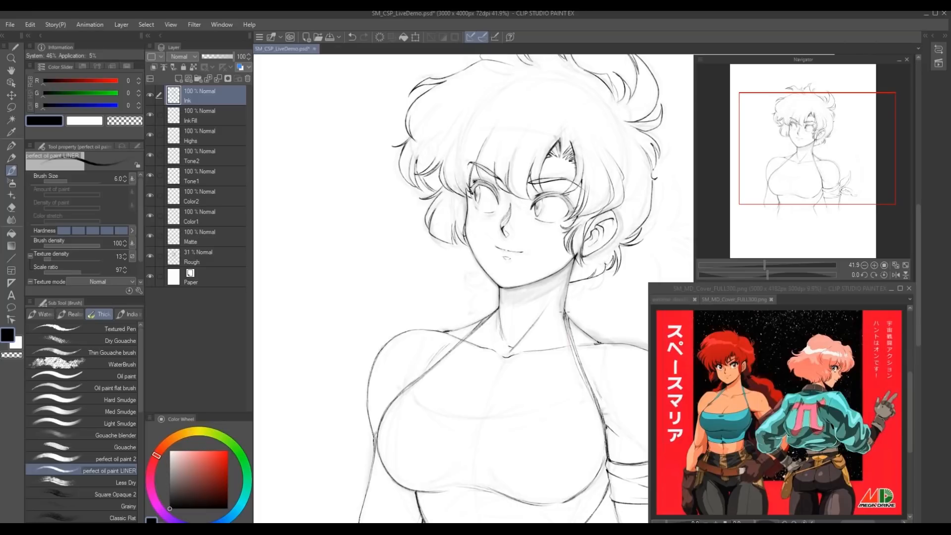
- Ink the crop top's double curved hem around the ribcage and small fabric folds beneath the bust
mouse_move(468, 320)
left_mouse_down()
mouse_move(446, 317)
mouse_move(391, 377)
mouse_move(398, 384)
mouse_move(458, 341)
mouse_move(418, 287)
mouse_move(422, 252)
left_mouse_up()
left_click_drag(574, 385, 575, 402)
left_click_drag(527, 475, 543, 411)
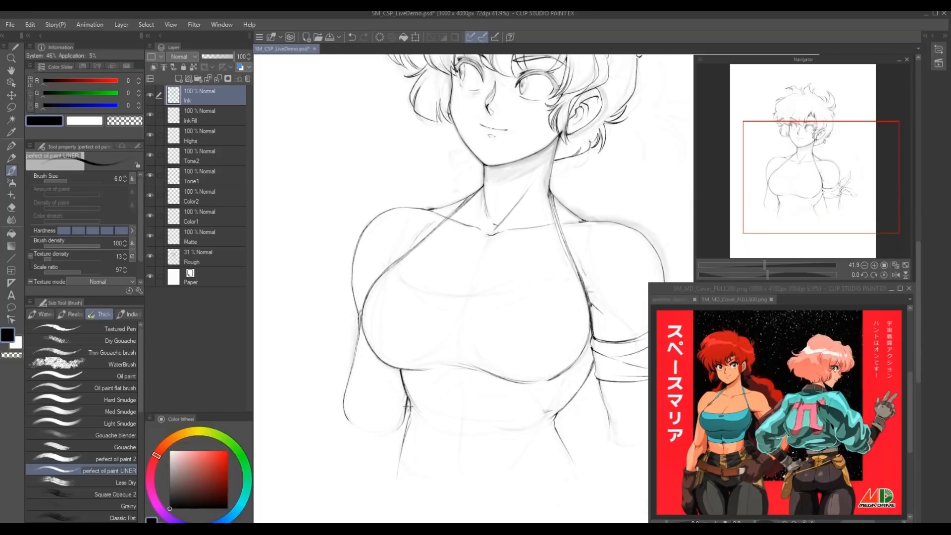
left_click_drag(414, 417, 464, 436)
left_click_drag(415, 418, 452, 437)
left_click_drag(385, 336, 394, 338)
mouse_move(551, 430)
left_mouse_down()
mouse_move(492, 438)
mouse_move(563, 426)
mouse_move(478, 441)
mouse_move(554, 435)
left_mouse_up()
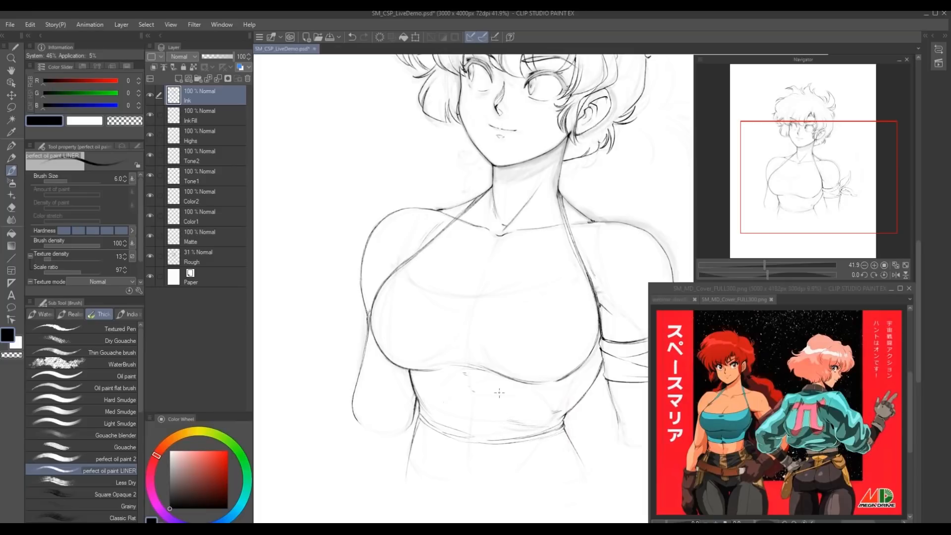
- Ink the crop top's curved neckline between the two straps and the short cleavage line above it
mouse_move(376, 346)
left_mouse_down()
mouse_move(360, 327)
mouse_move(387, 382)
left_mouse_up()
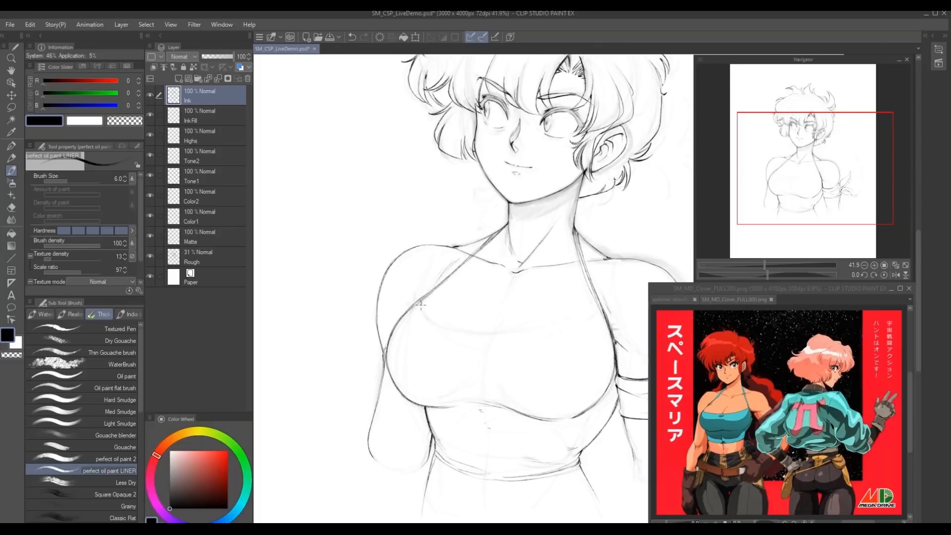
left_click_drag(383, 275, 415, 299)
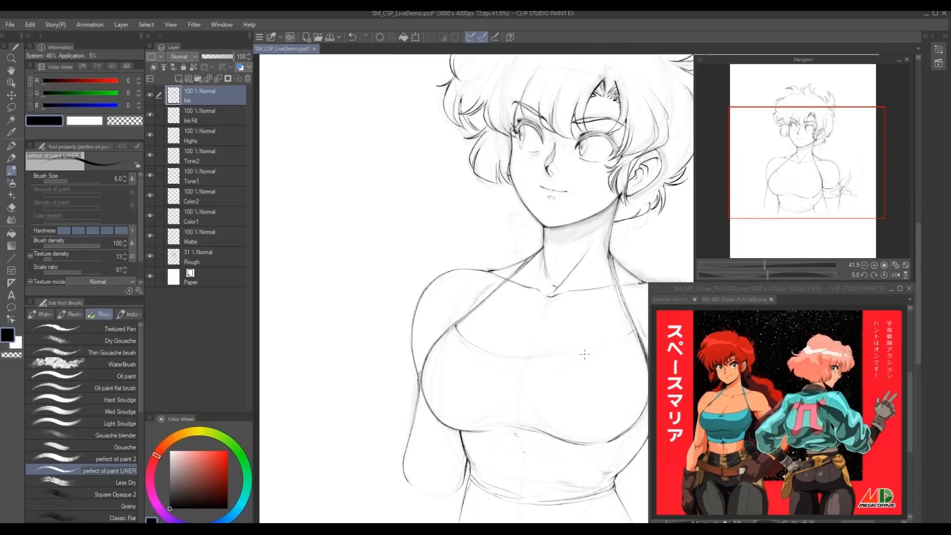
mouse_move(577, 353)
left_mouse_down()
mouse_move(512, 360)
mouse_move(476, 346)
left_mouse_up()
left_click_drag(591, 351, 516, 357)
left_click_drag(502, 266, 460, 272)
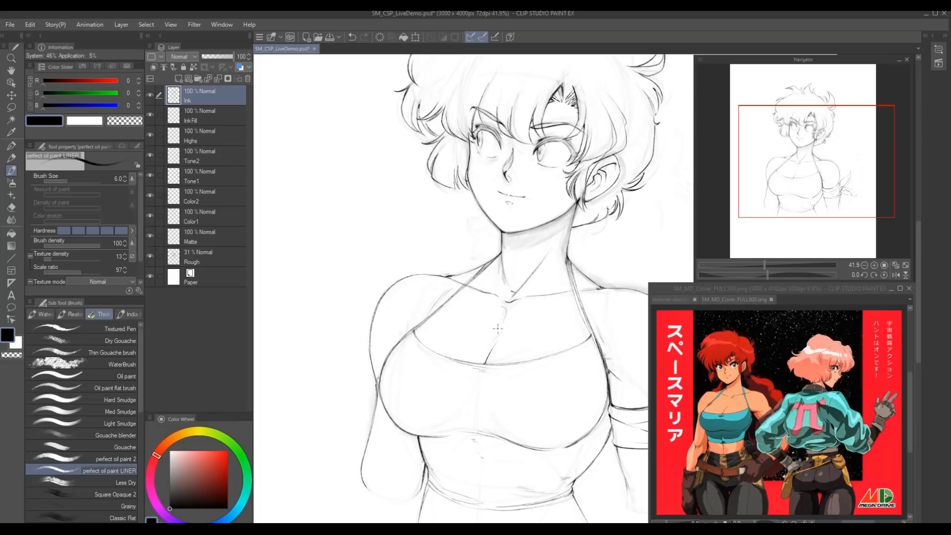
- Ink the loose wavy lock of hair behind the neck, above the shoulder on the side away from the ear
left_click_drag(394, 278, 384, 345)
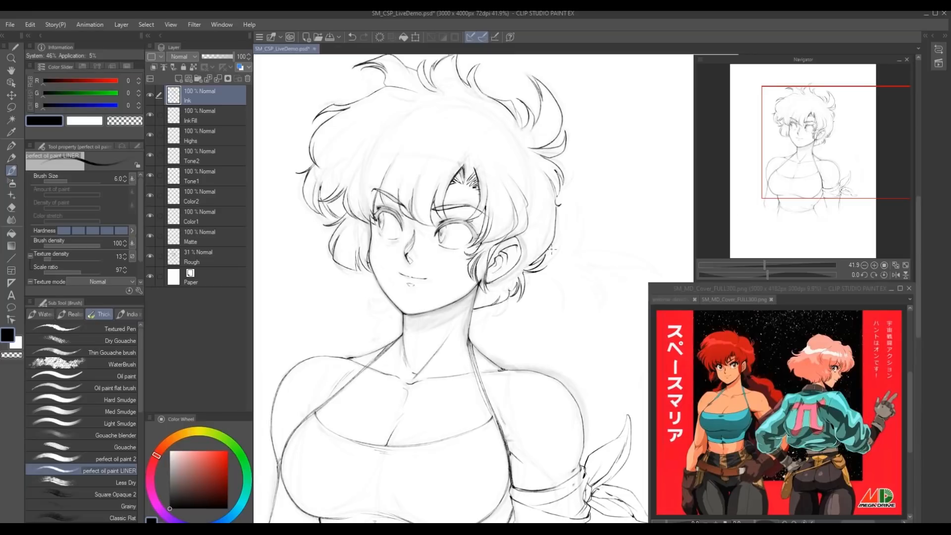
mouse_move(334, 309)
left_mouse_down()
mouse_move(419, 284)
mouse_move(477, 310)
mouse_move(454, 323)
mouse_move(463, 337)
left_mouse_up()
mouse_move(465, 338)
left_mouse_down()
mouse_move(462, 359)
mouse_move(441, 369)
left_mouse_up()
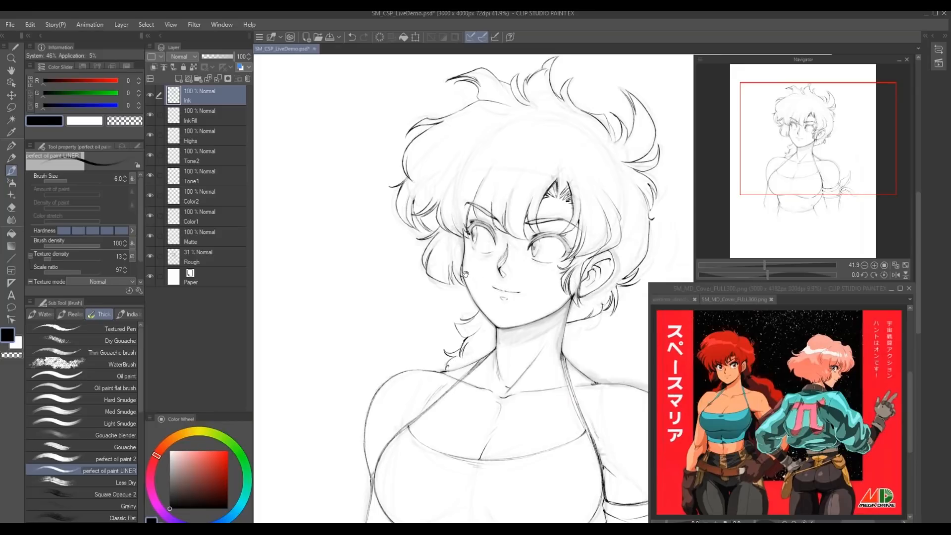
- Ink the spiky tufts at the root of the ponytail behind the ear
left_click_drag(466, 274, 297, 270)
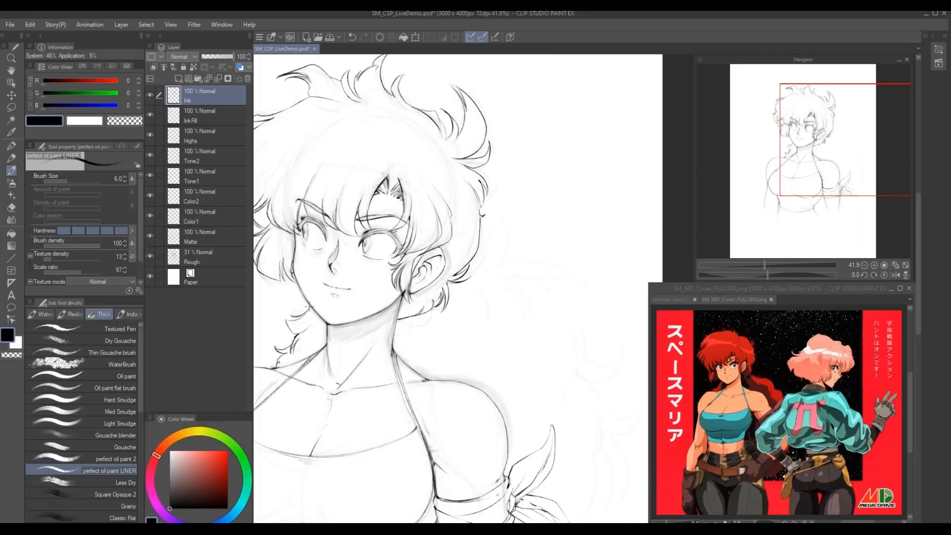
left_click_drag(446, 396, 484, 418)
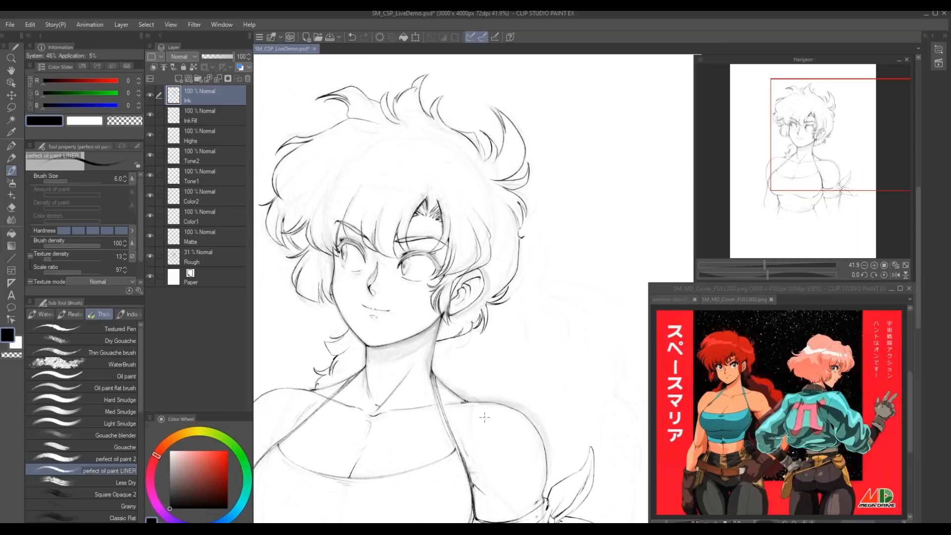
left_click_drag(464, 360, 416, 367)
left_click_drag(417, 400, 389, 370)
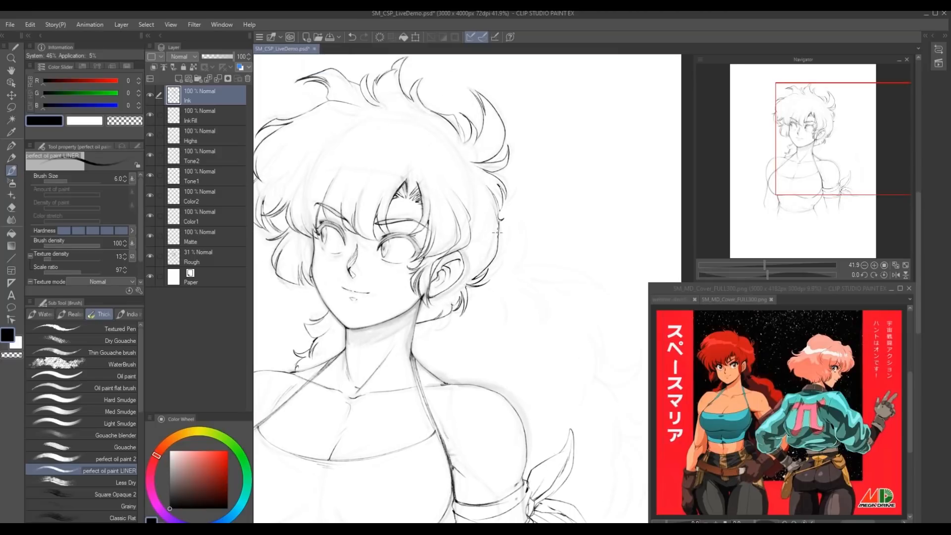
left_click_drag(440, 312, 454, 316)
left_click_drag(498, 234, 453, 183)
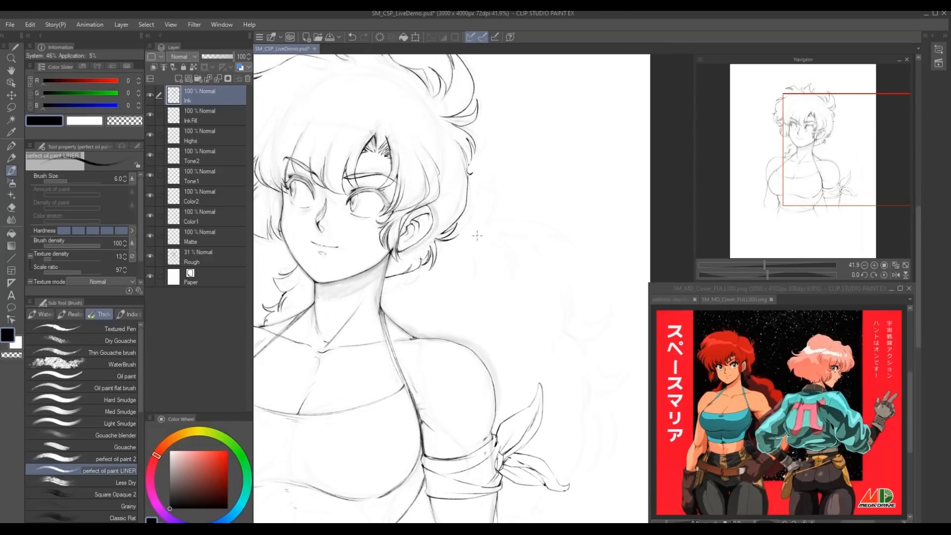
mouse_move(464, 215)
left_mouse_down()
mouse_move(483, 185)
mouse_move(477, 223)
mouse_move(492, 207)
mouse_move(494, 219)
mouse_move(472, 235)
left_mouse_up()
left_click_drag(442, 271, 405, 297)
mouse_move(450, 257)
left_mouse_down()
mouse_move(500, 266)
mouse_move(451, 258)
mouse_move(471, 283)
mouse_move(460, 273)
mouse_move(471, 304)
mouse_move(474, 285)
mouse_move(476, 306)
left_mouse_up()
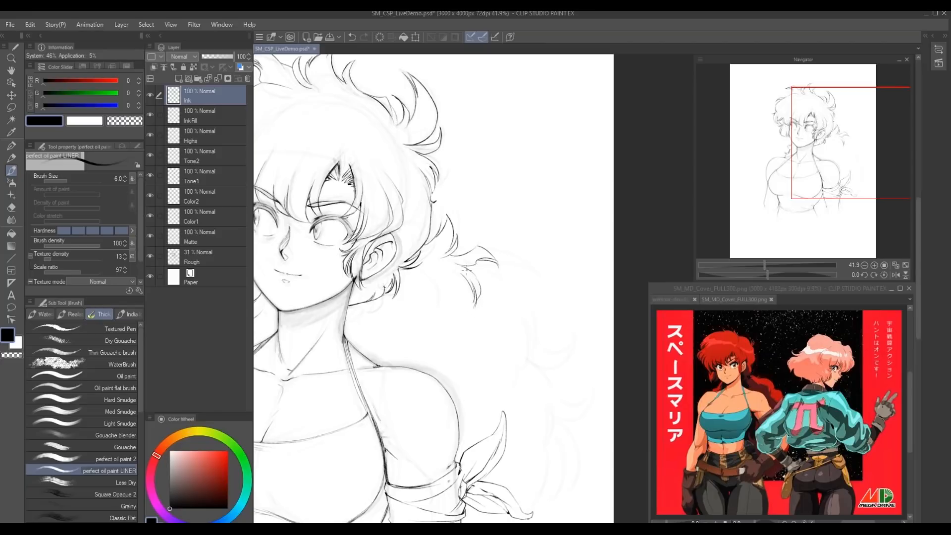
- Ink the ponytail's long outer curve and its flicked tips down to the knotted armband
mouse_move(476, 262)
left_mouse_down()
mouse_move(515, 285)
mouse_move(535, 342)
left_mouse_up()
mouse_move(519, 309)
left_mouse_down()
mouse_move(534, 344)
mouse_move(529, 321)
mouse_move(528, 352)
mouse_move(570, 342)
left_mouse_up()
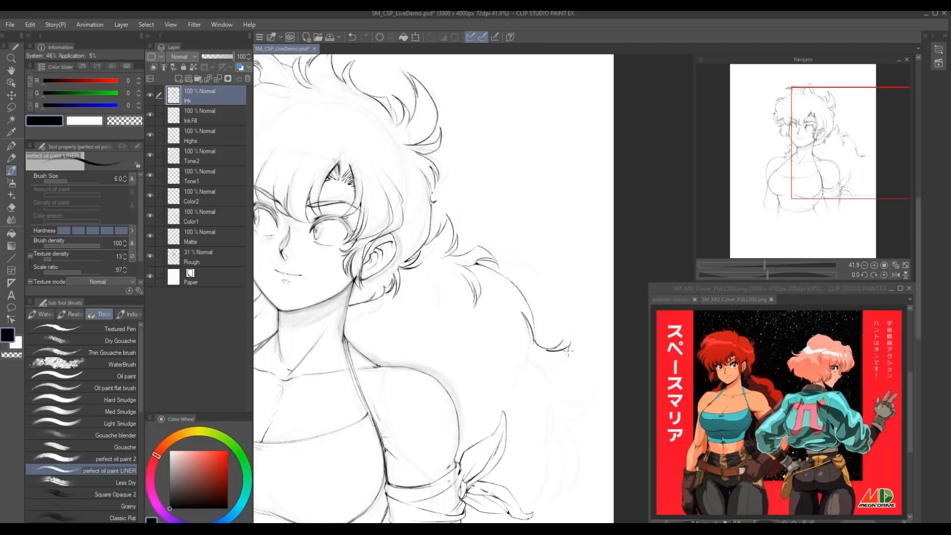
mouse_move(544, 371)
left_mouse_down()
mouse_move(514, 346)
mouse_move(523, 376)
mouse_move(504, 386)
left_mouse_up()
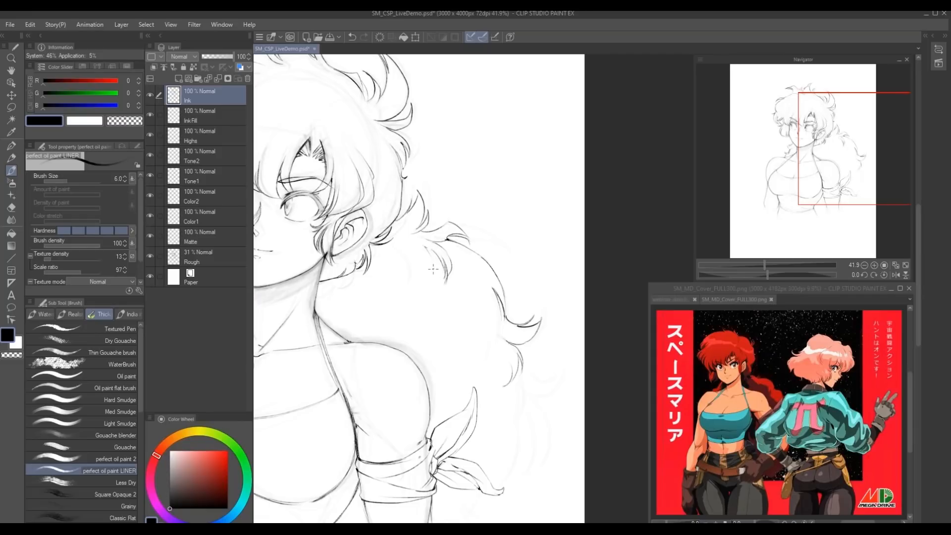
mouse_move(524, 370)
left_mouse_down()
mouse_move(529, 381)
mouse_move(555, 375)
mouse_move(545, 395)
mouse_move(526, 397)
mouse_move(515, 355)
left_mouse_up()
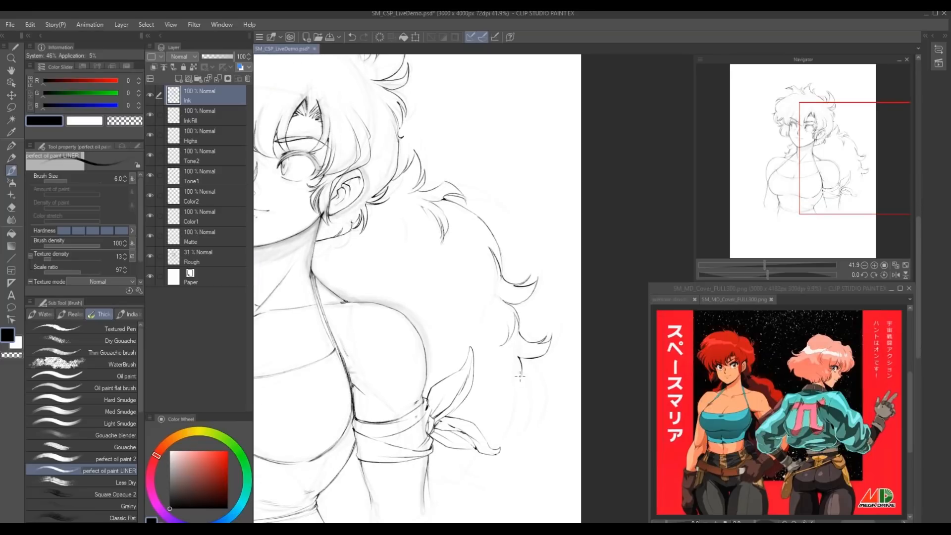
mouse_move(488, 308)
left_mouse_down()
mouse_move(510, 272)
mouse_move(548, 308)
left_mouse_up()
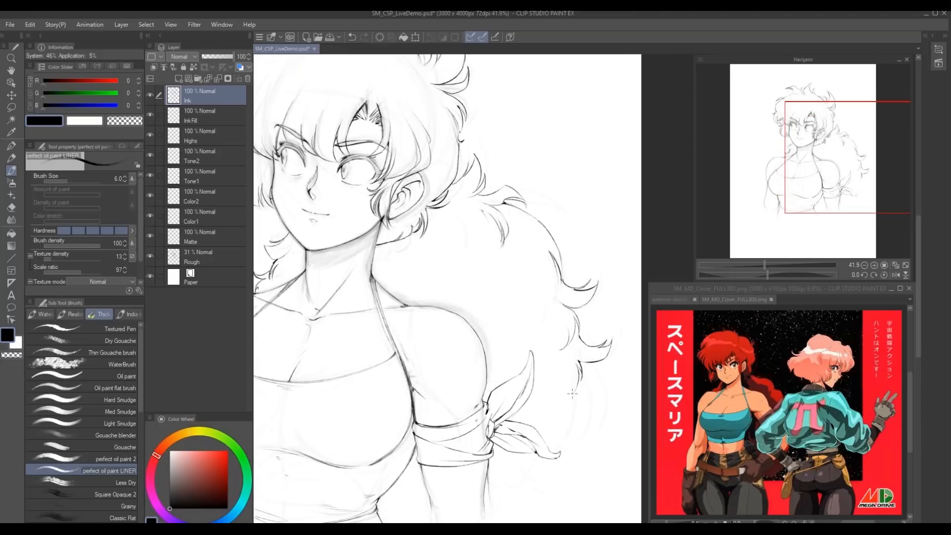
left_click_drag(578, 386, 556, 414)
left_click_drag(395, 384, 416, 443)
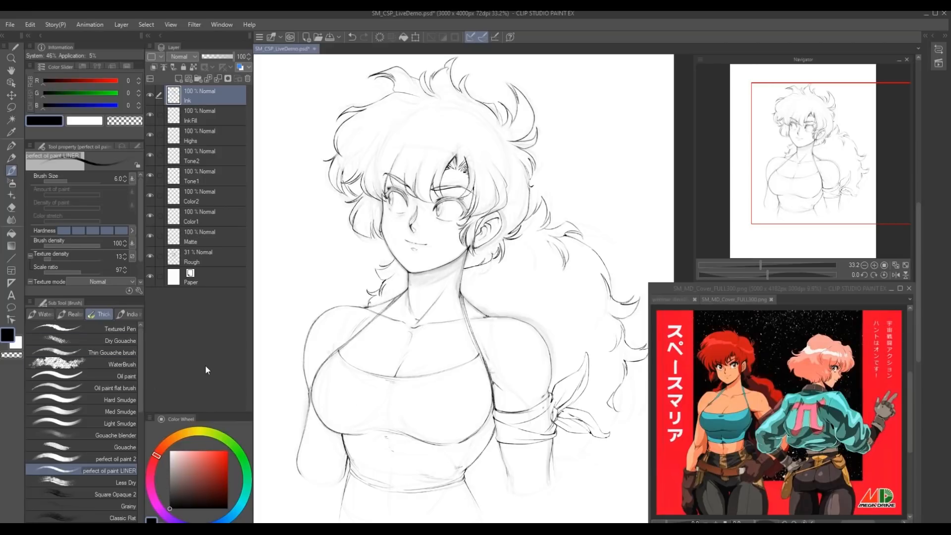
- Ink a light vertical centre line down the torso from beneath the bust past the crop top's hem
scroll(463, 451, "up", 3)
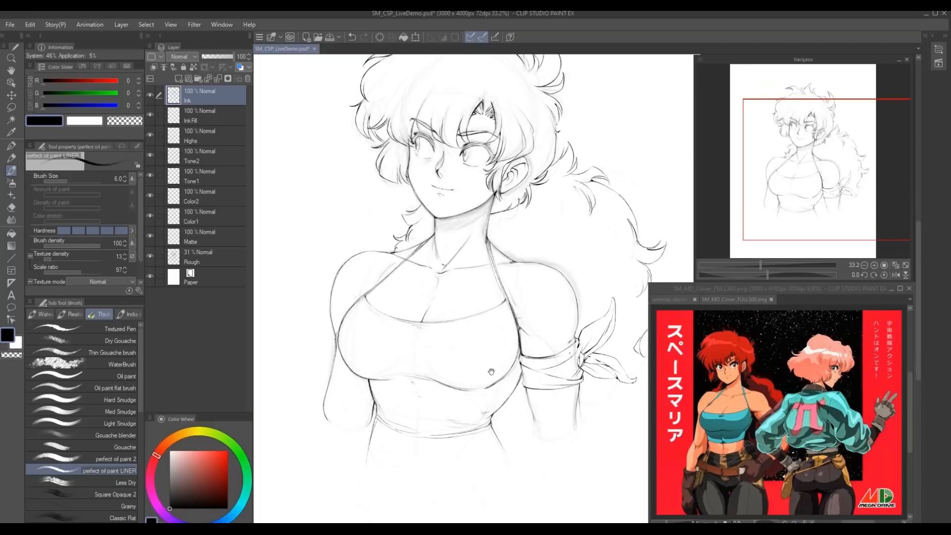
mouse_move(523, 392)
left_mouse_down()
mouse_move(496, 425)
mouse_move(504, 404)
left_mouse_up()
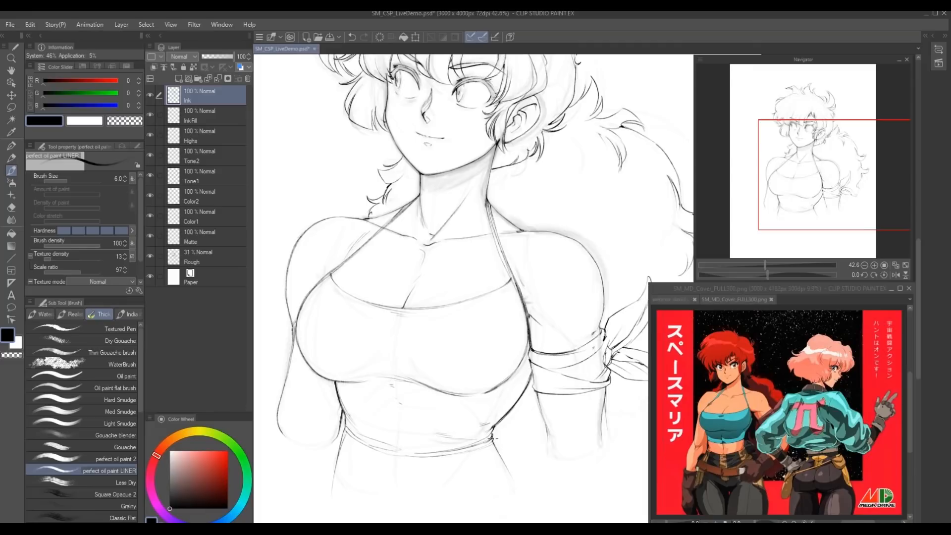
left_click_drag(398, 405, 394, 487)
left_click_drag(288, 437, 311, 449)
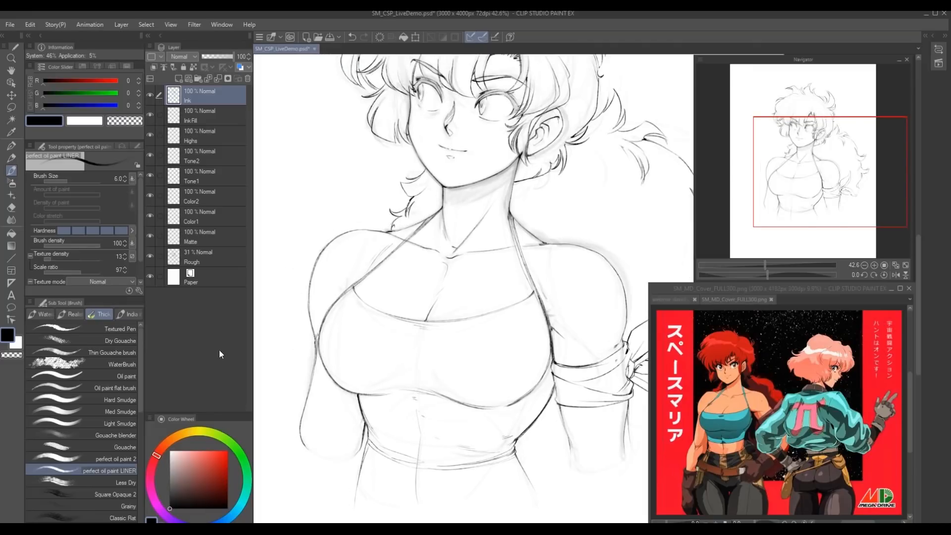
left_click_drag(409, 330, 398, 397)
scroll(399, 396, "down", 3)
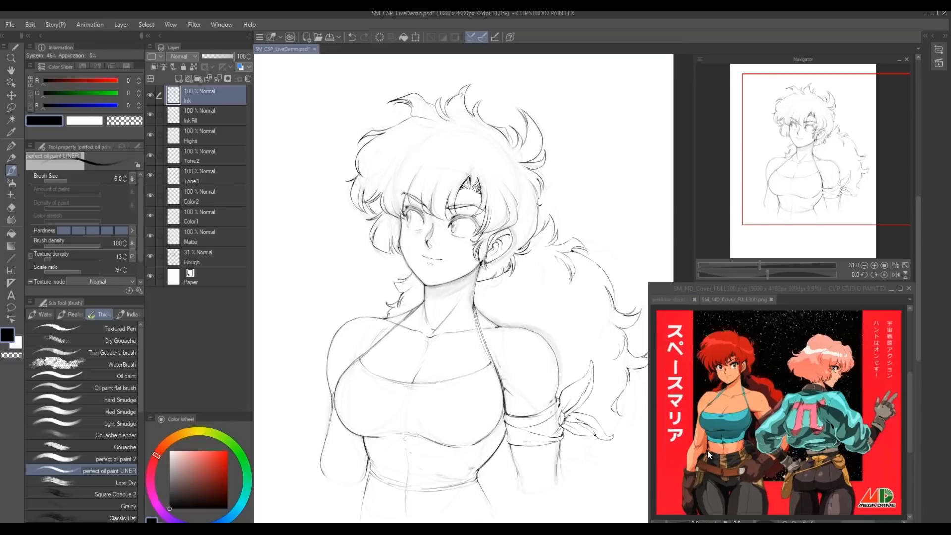
- Open a second window of the same drawing and place it over the reference image
left_click(223, 25)
mouse_move(239, 34)
left_click(364, 37)
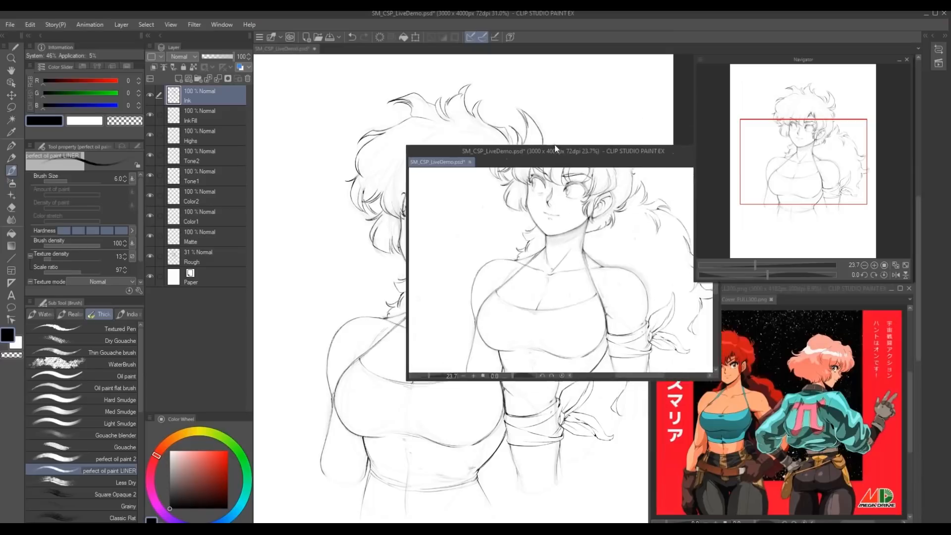
left_click_drag(540, 149, 668, 292)
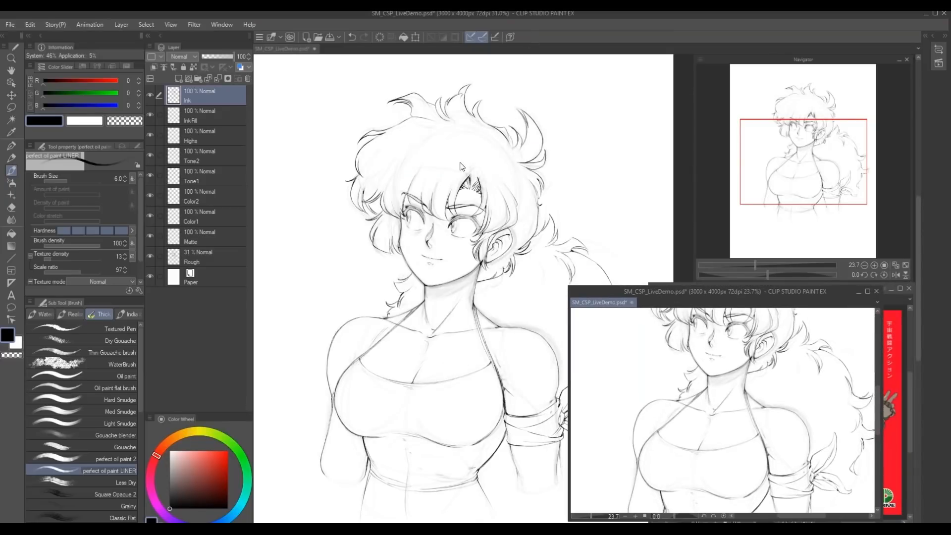
- Frame the whole head in the second window and a close-up of the near eye in the main window
left_click(680, 152)
scroll(475, 355, "up", 8)
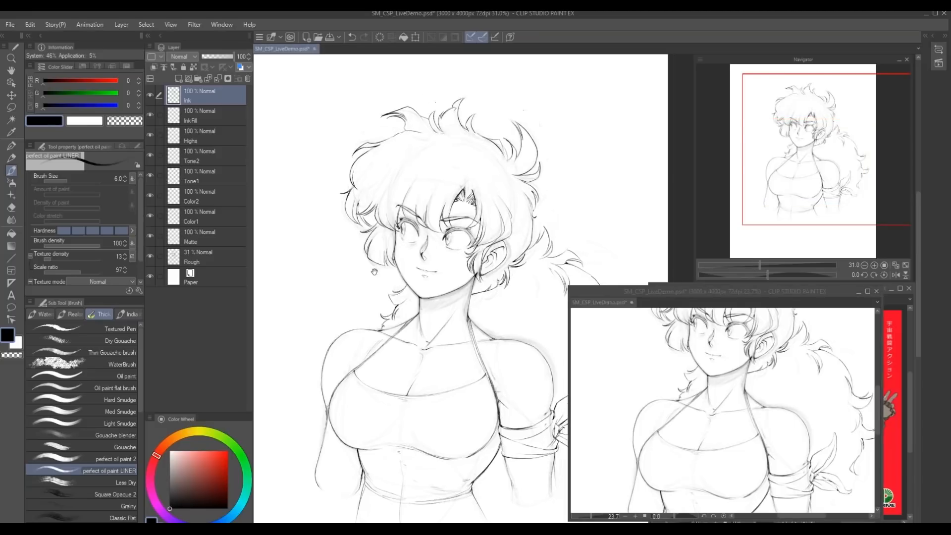
left_click_drag(474, 355, 360, 374)
left_click(664, 292)
left_click_drag(691, 356, 674, 421)
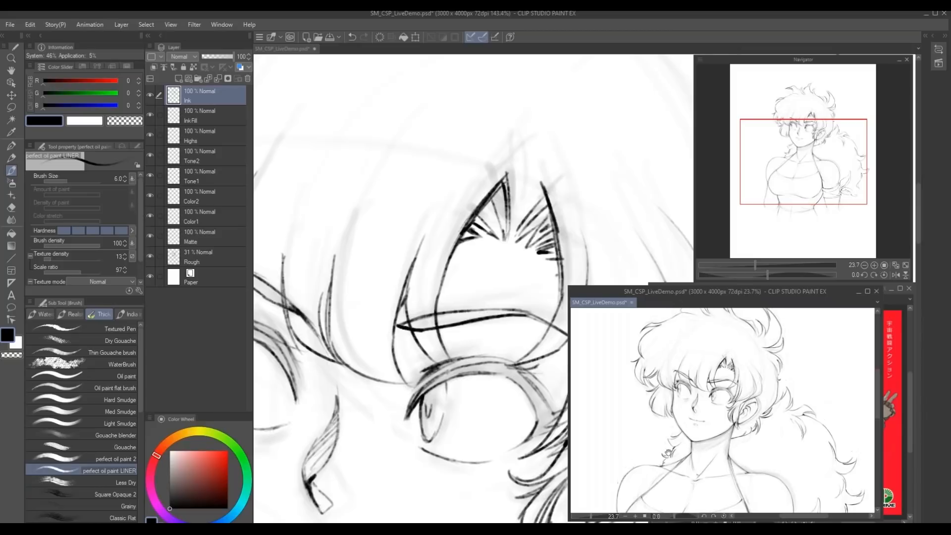
left_click(704, 199)
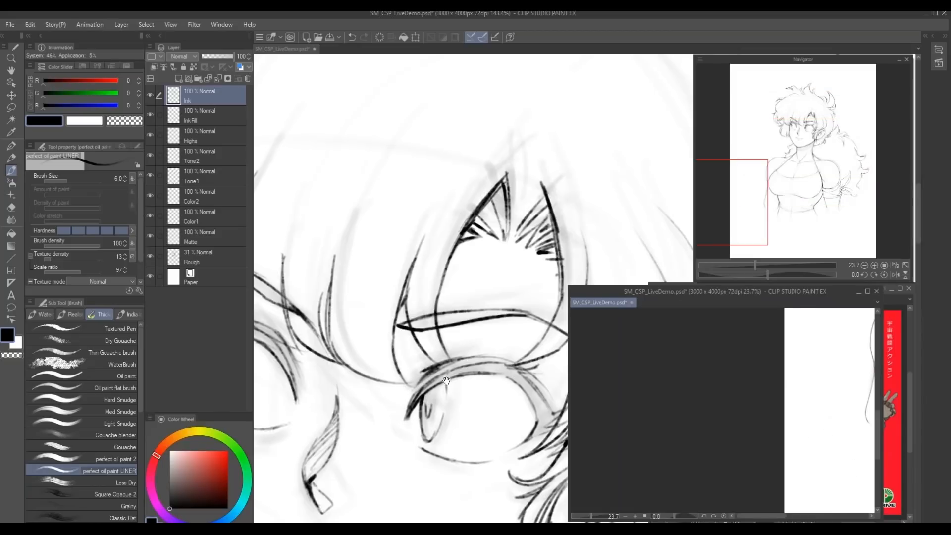
left_click(446, 381)
left_click_drag(723, 404, 605, 481)
left_click_drag(648, 387, 651, 451)
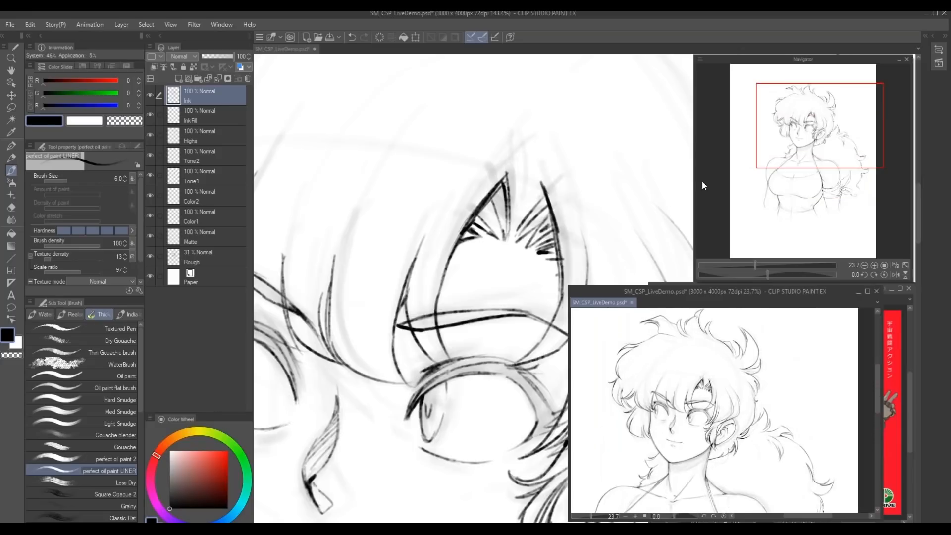
left_click(425, 407)
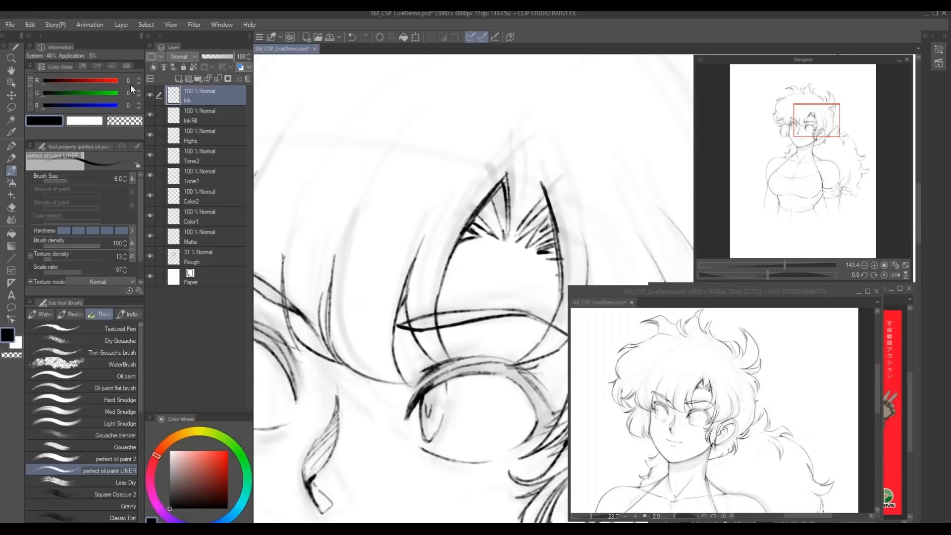
- Fill the near eye's upper lash line with solid black on the InkFill layer
left_click(201, 118)
mouse_move(424, 390)
left_mouse_down()
mouse_move(504, 365)
mouse_move(459, 370)
mouse_move(510, 369)
mouse_move(491, 364)
mouse_move(523, 374)
mouse_move(508, 369)
mouse_move(530, 395)
left_mouse_up()
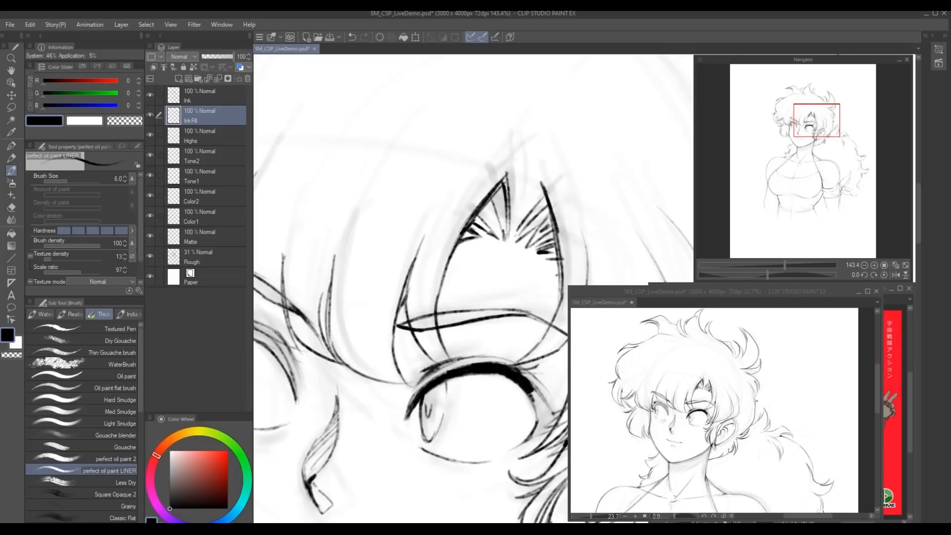
left_click_drag(429, 385, 451, 372)
scroll(433, 364, "down", 5)
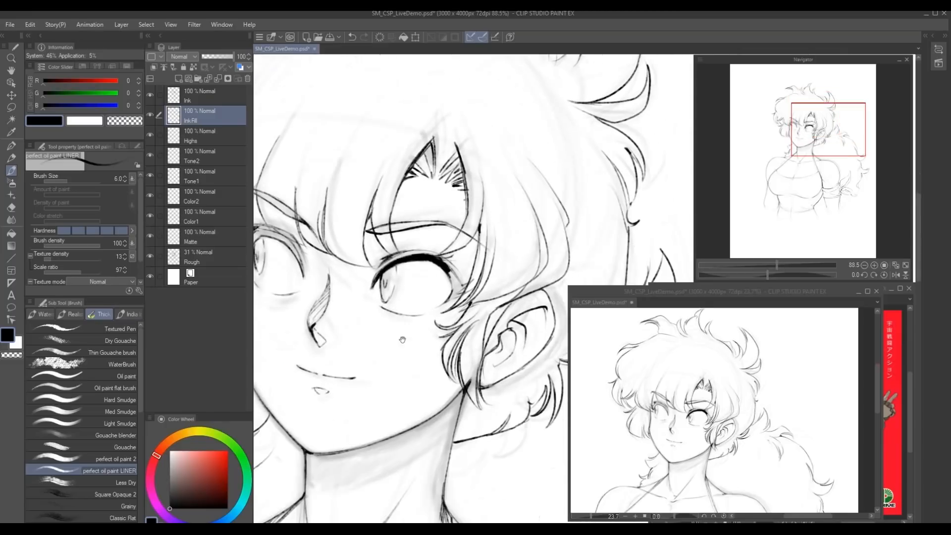
left_click_drag(424, 419, 426, 439)
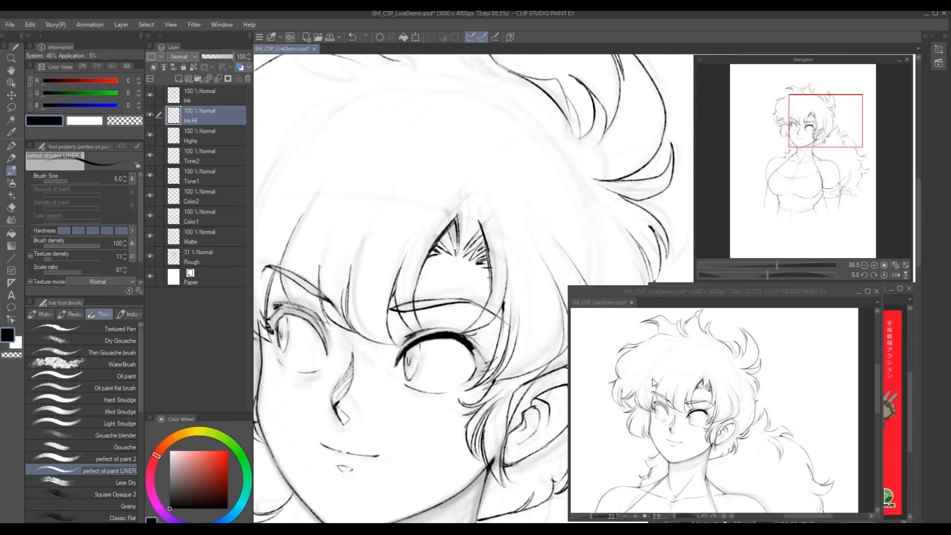
- Move the second window slightly higher and display the grid over the canvas
left_click_drag(676, 295, 688, 263)
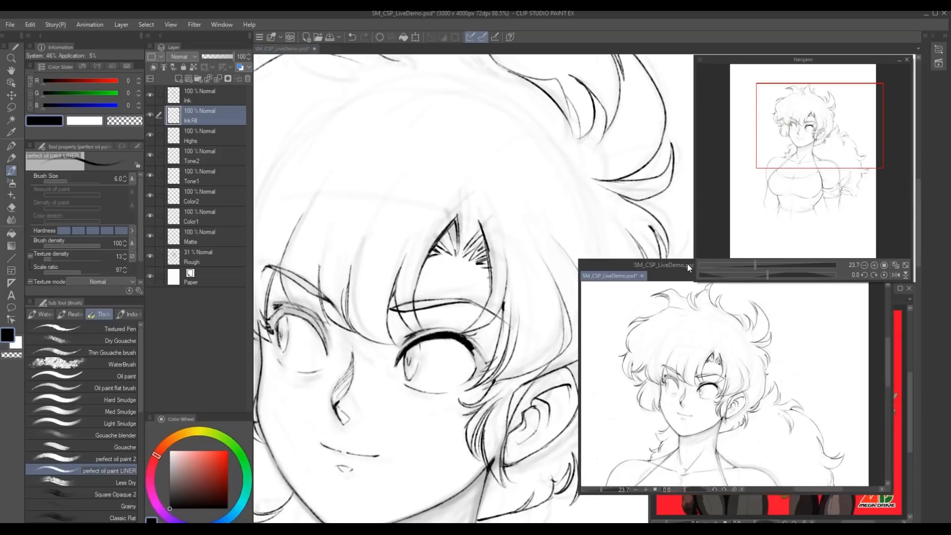
left_click(404, 422)
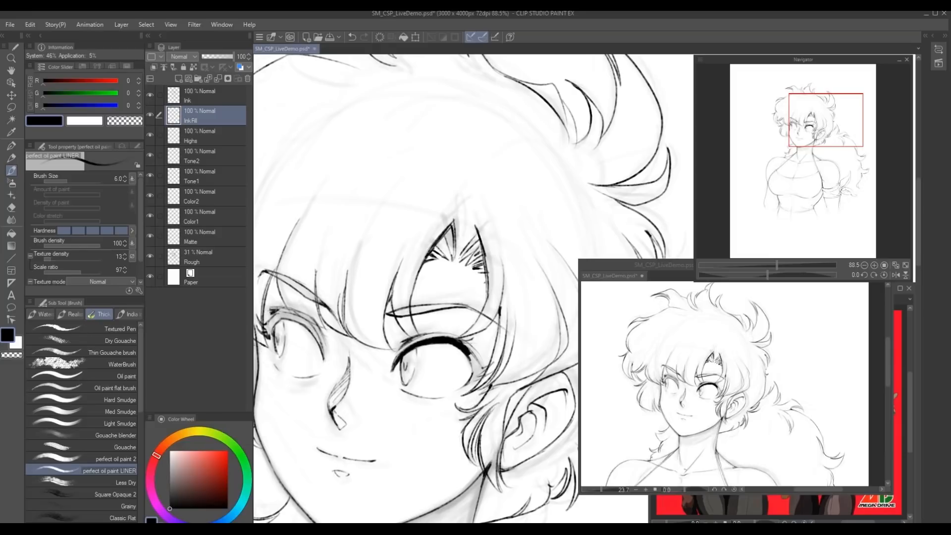
key("ctrl+apostrophe")
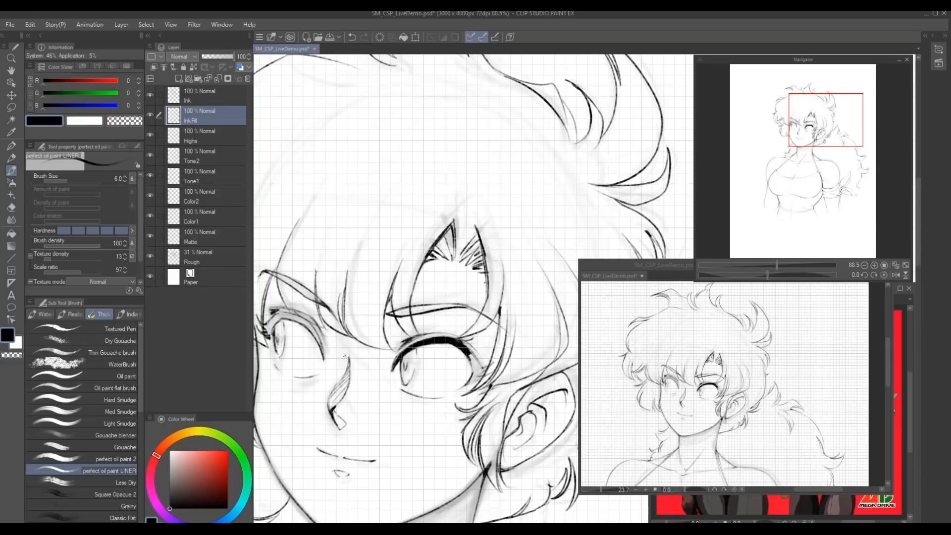
scroll(398, 397, "down", 6)
scroll(403, 405, "down", 1)
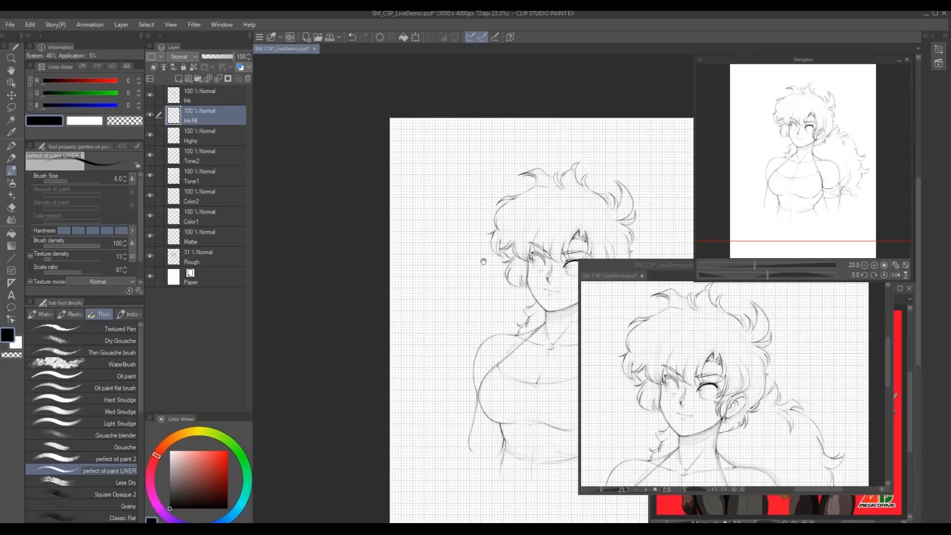
scroll(402, 404, "up", 7)
left_click_drag(403, 405, 273, 483)
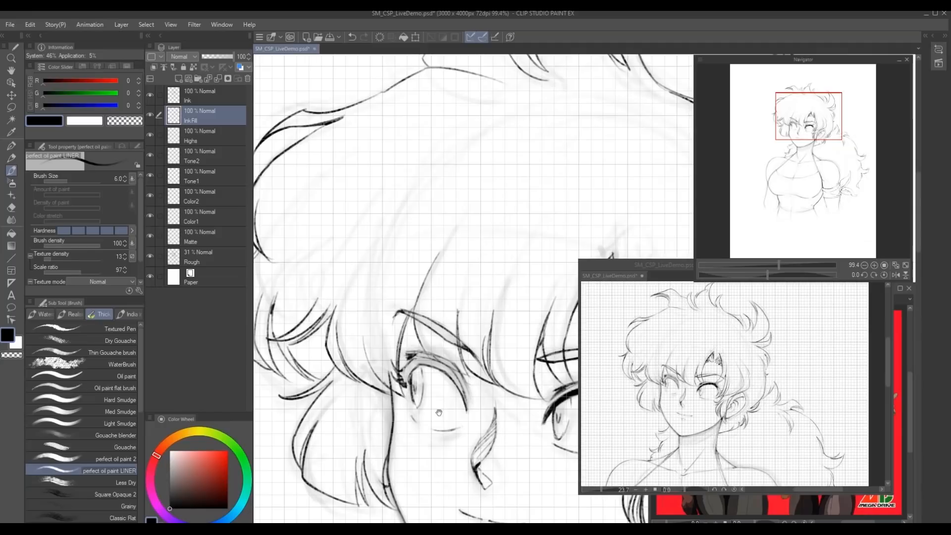
- Centre the second canvas window on the character's face and hide the canvas grid
left_click_drag(441, 411, 272, 411)
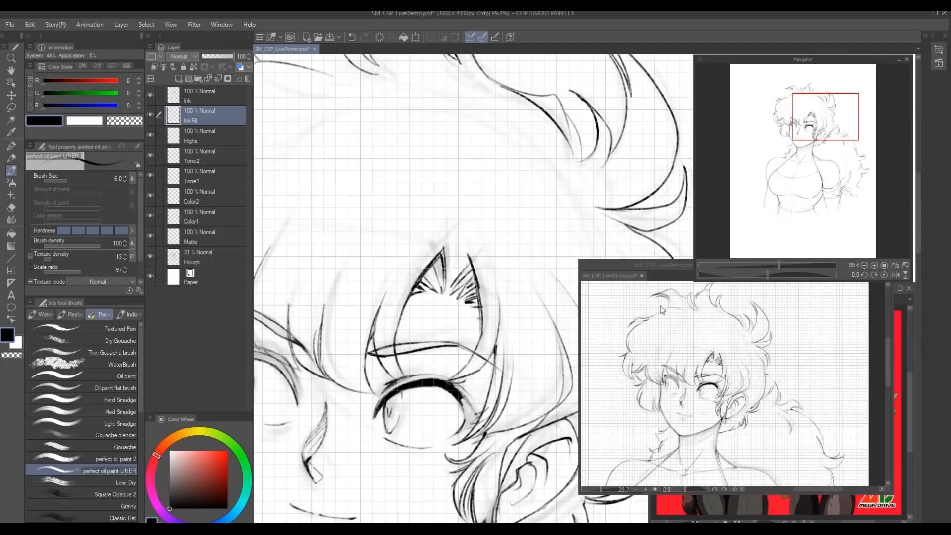
left_click(635, 266)
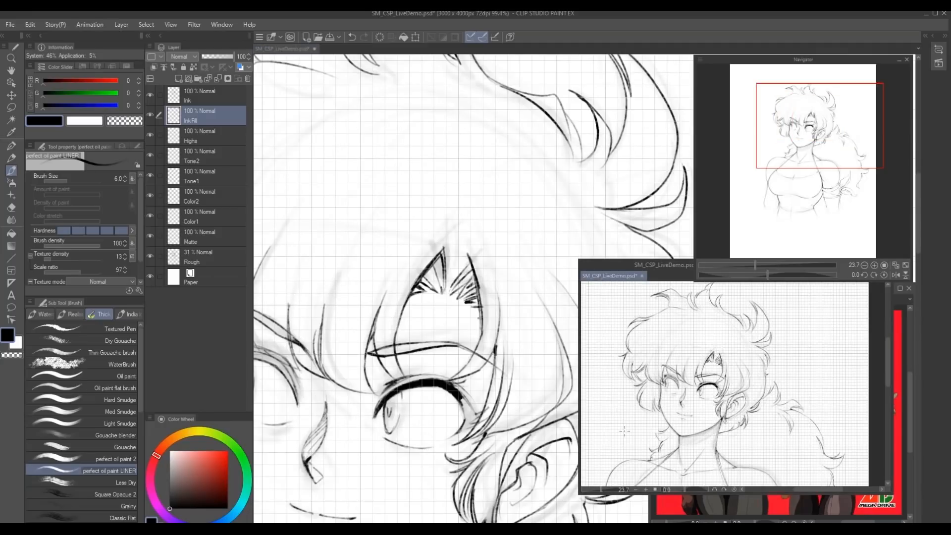
left_click_drag(624, 431, 721, 440)
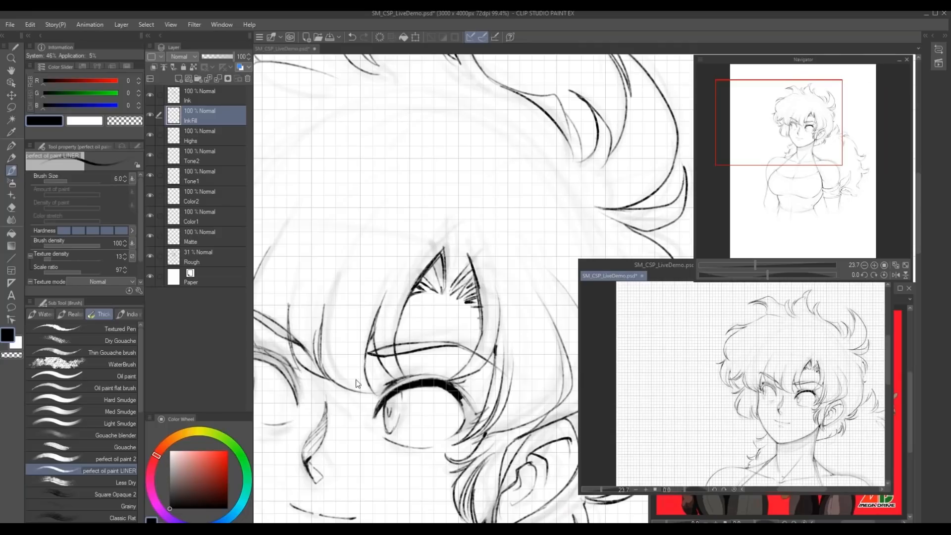
left_click(468, 296)
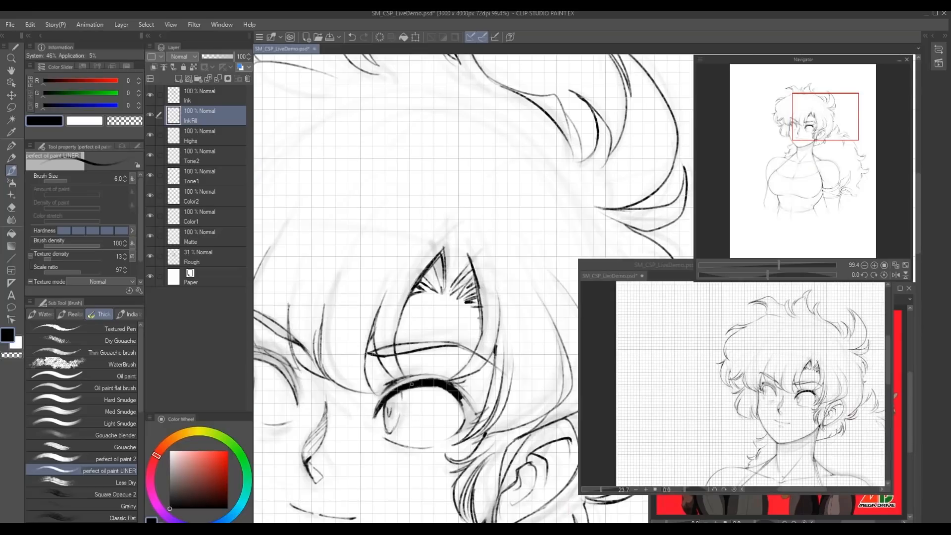
scroll(388, 365, "down", 5)
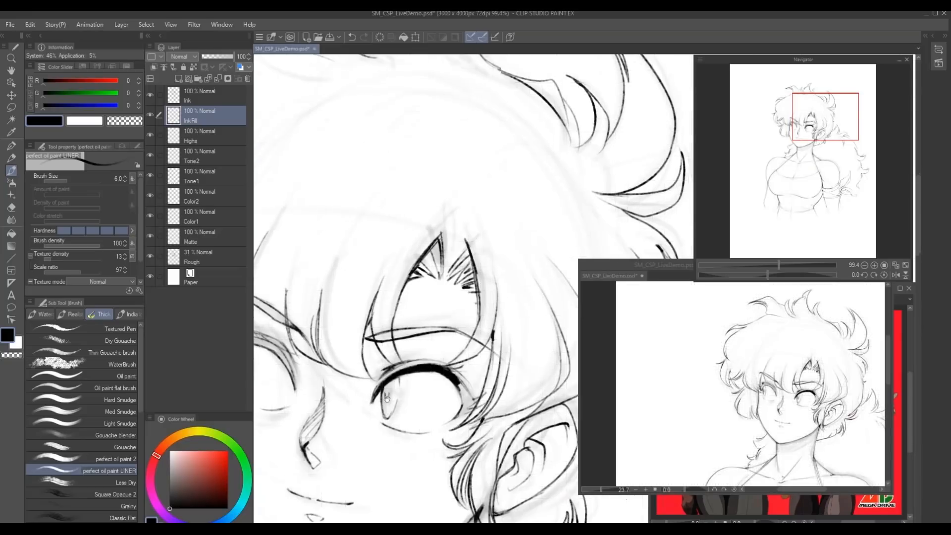
- Undo the last stroke and thicken the outer corner of the nearer eye's upper lash in black on the Ink Fill layer
left_click_drag(388, 364, 418, 332)
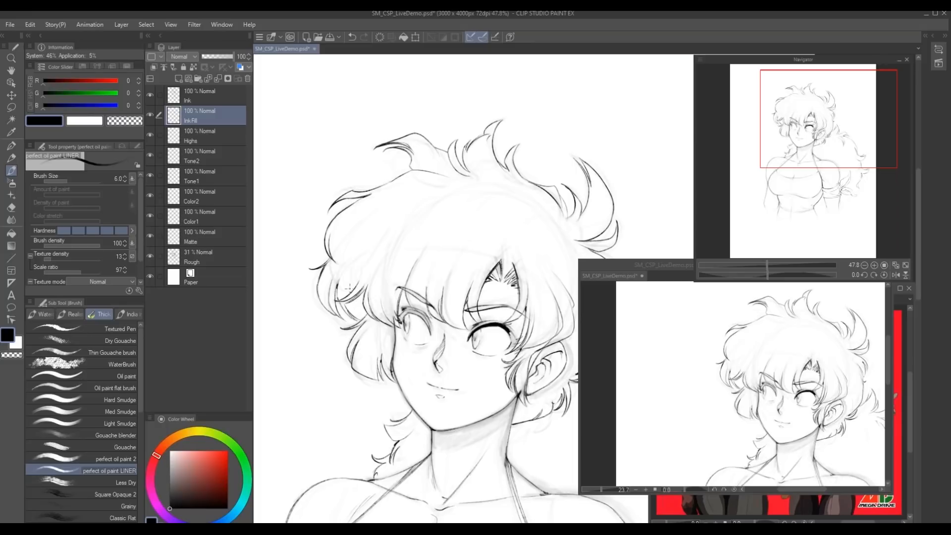
key("ctrl+z")
left_click(158, 102)
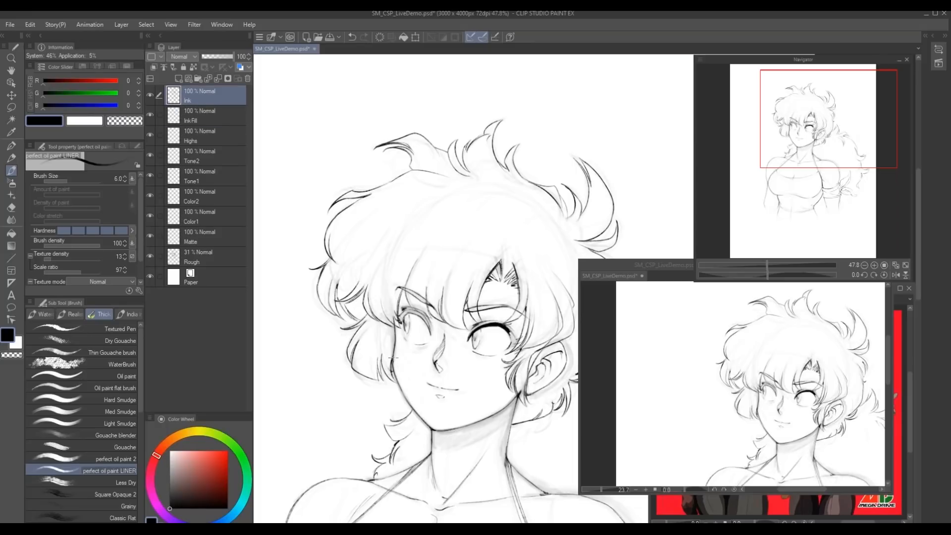
scroll(389, 307, "up", 1)
left_click_drag(476, 318, 427, 383)
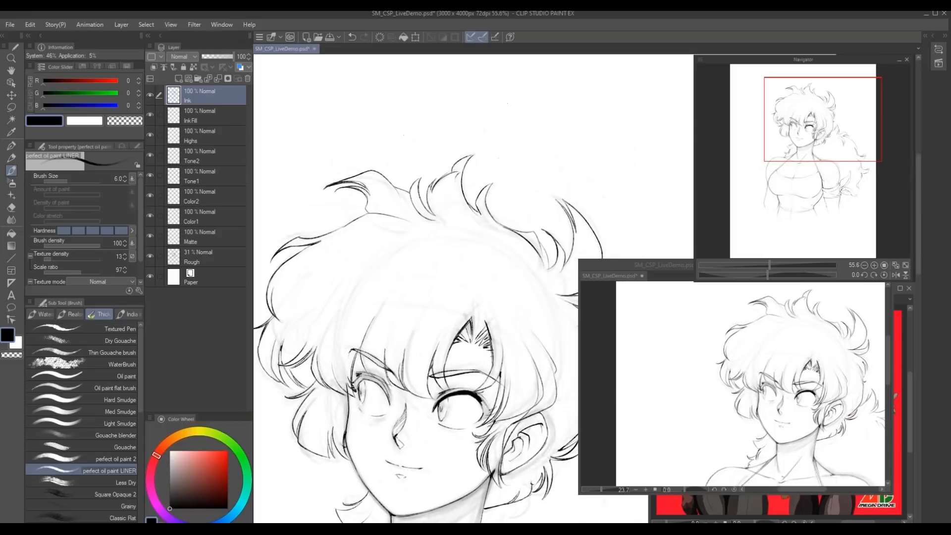
left_click(204, 119)
scroll(446, 393, "up", 1)
mouse_move(491, 403)
left_mouse_down()
mouse_move(487, 425)
mouse_move(497, 421)
left_mouse_up()
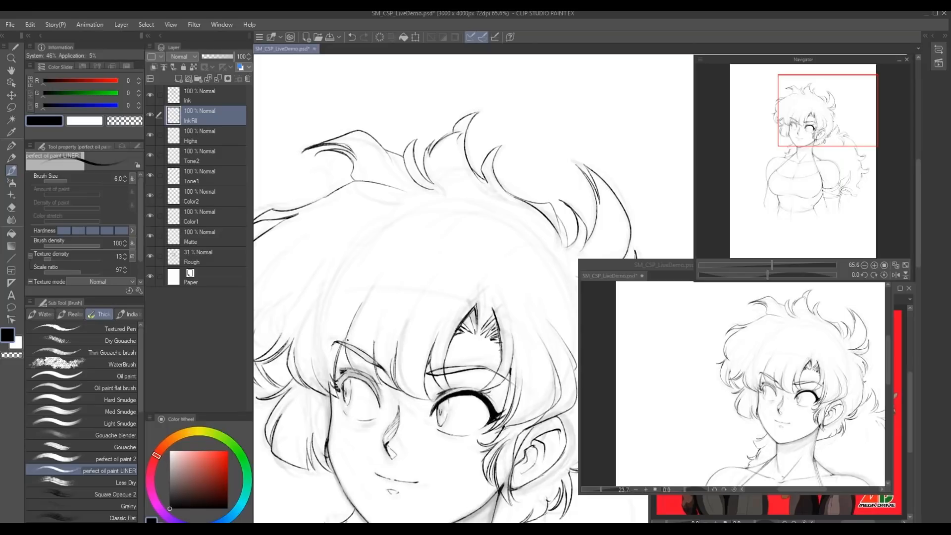
- Fill in the far eye's upper lash line and outer corner with thick black strokes on the Ink Fill layer
left_click_drag(340, 331, 379, 346)
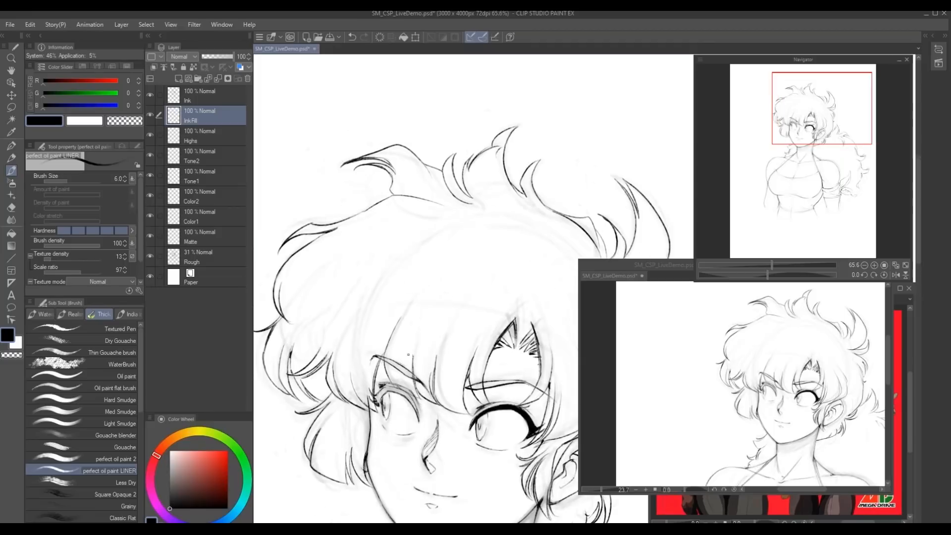
left_click_drag(407, 396, 421, 422)
mouse_move(403, 390)
left_mouse_down()
mouse_move(410, 399)
mouse_move(403, 393)
left_mouse_up()
left_click_drag(348, 327, 427, 308)
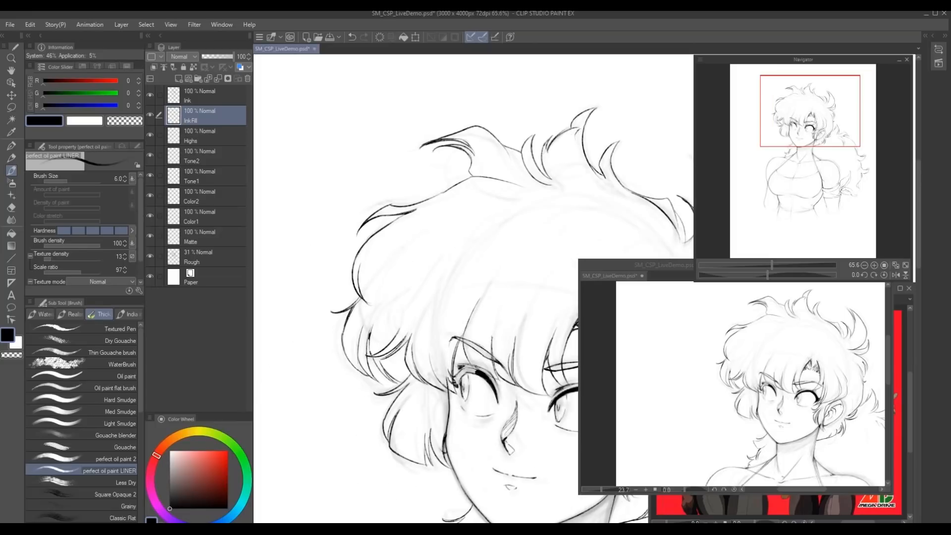
left_click_drag(464, 371, 472, 369)
left_click_drag(465, 369, 457, 378)
left_click_drag(459, 381, 457, 389)
left_click_drag(492, 385, 454, 353)
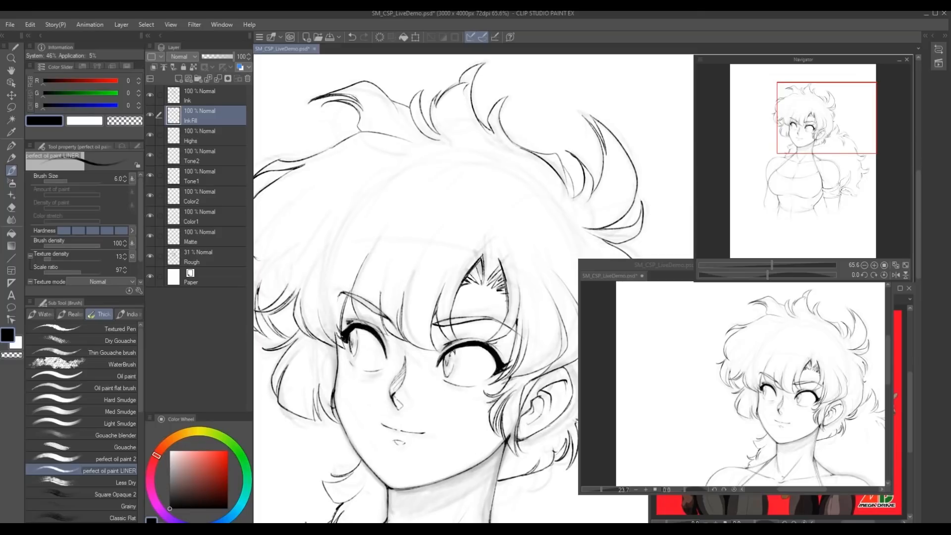
- Ink the curved shadow edge beneath the chin and across the upper neck on the Ink Fill layer
left_click_drag(450, 354, 535, 379)
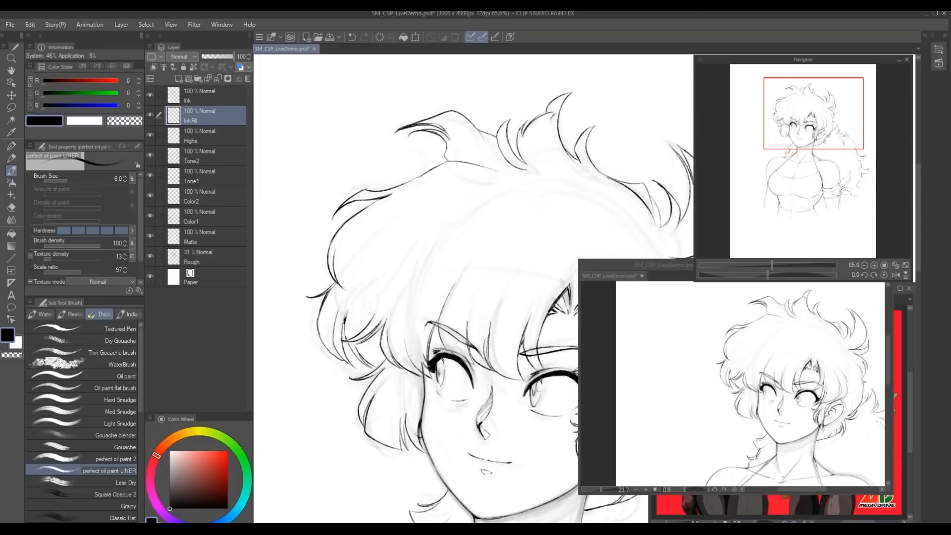
left_click_drag(532, 379, 484, 303)
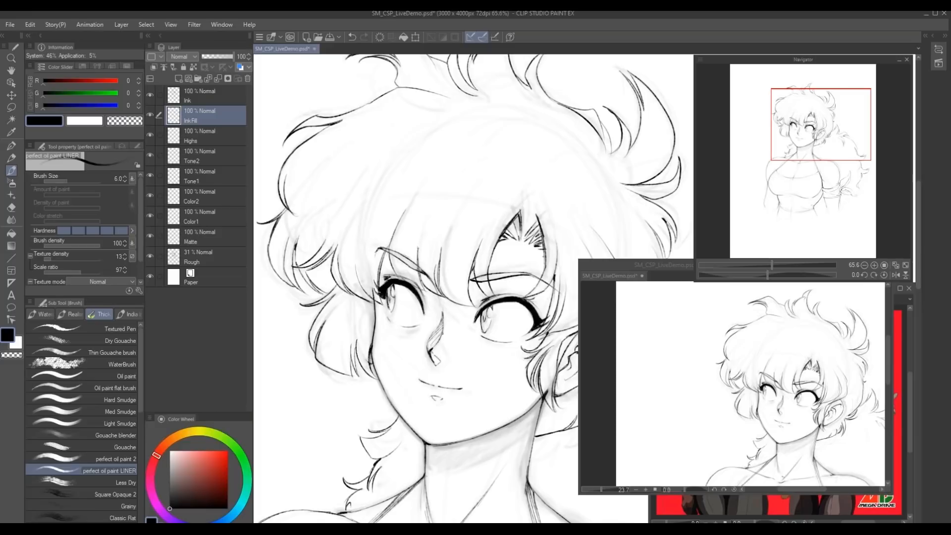
scroll(495, 391, "down", 1)
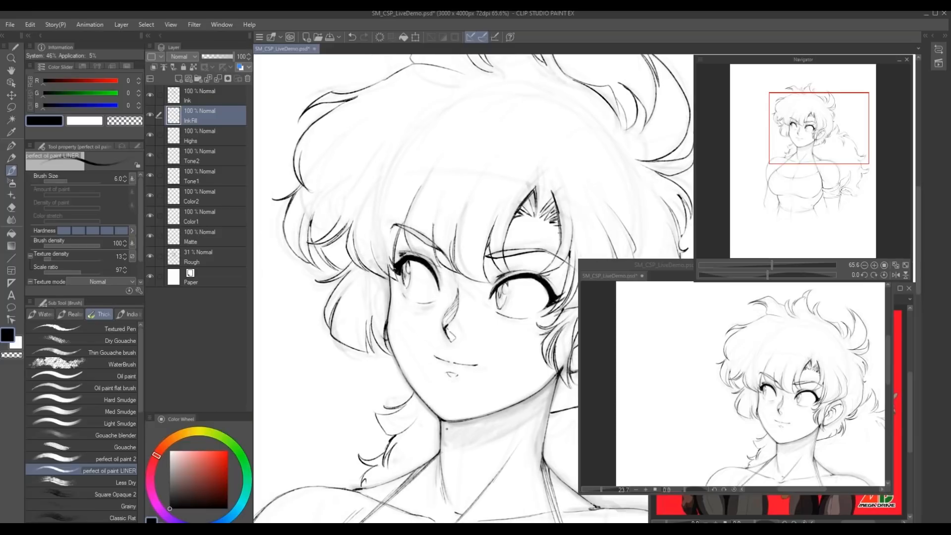
left_click_drag(444, 435, 471, 441)
mouse_move(558, 376)
left_mouse_down()
mouse_move(534, 402)
mouse_move(465, 440)
left_mouse_up()
left_click_drag(556, 382, 508, 421)
left_click_drag(555, 380, 548, 387)
- Hide the Rough layer to review the ink lines of the whole figure on their own
scroll(404, 418, "down", 4)
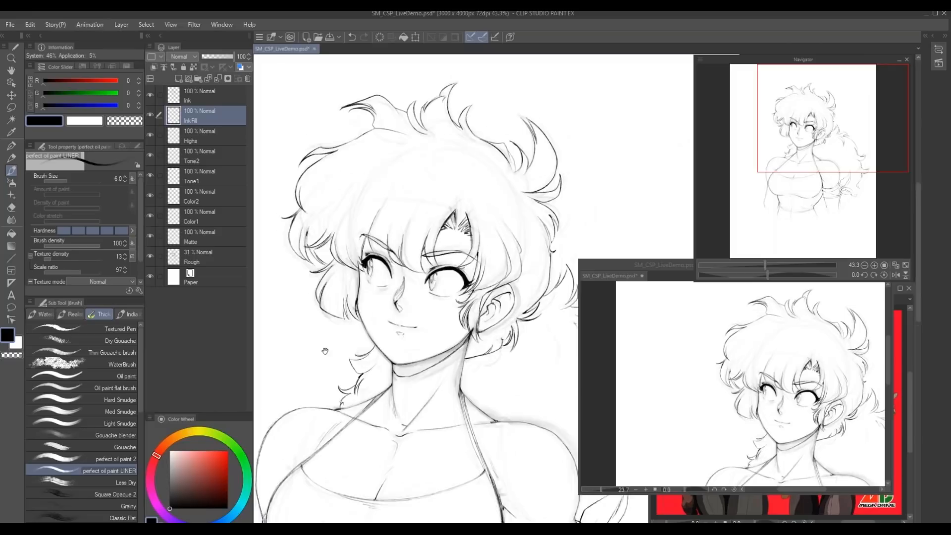
left_click_drag(345, 382, 317, 329)
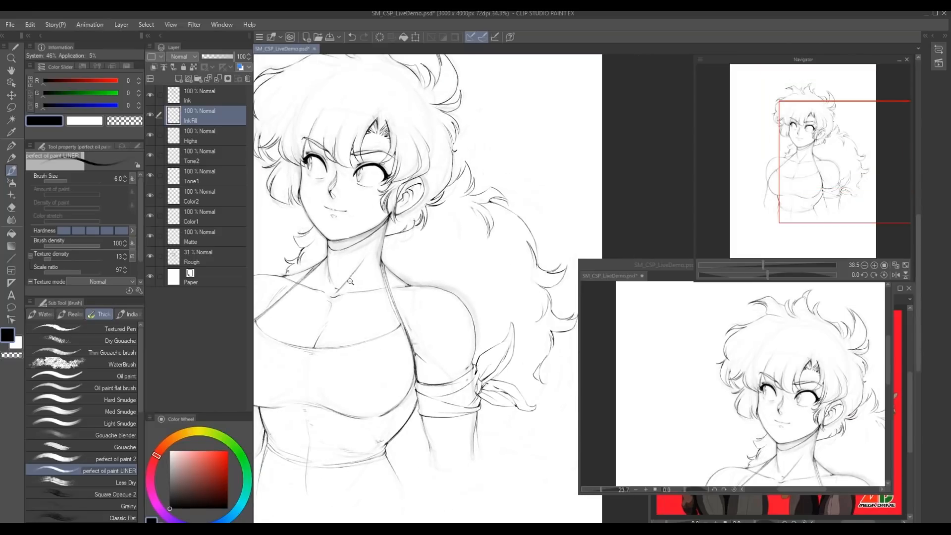
scroll(317, 329, "down", 1)
left_click_drag(360, 388, 370, 404)
left_click_drag(407, 337, 396, 374)
left_click(150, 256)
left_click_drag(366, 437, 355, 388)
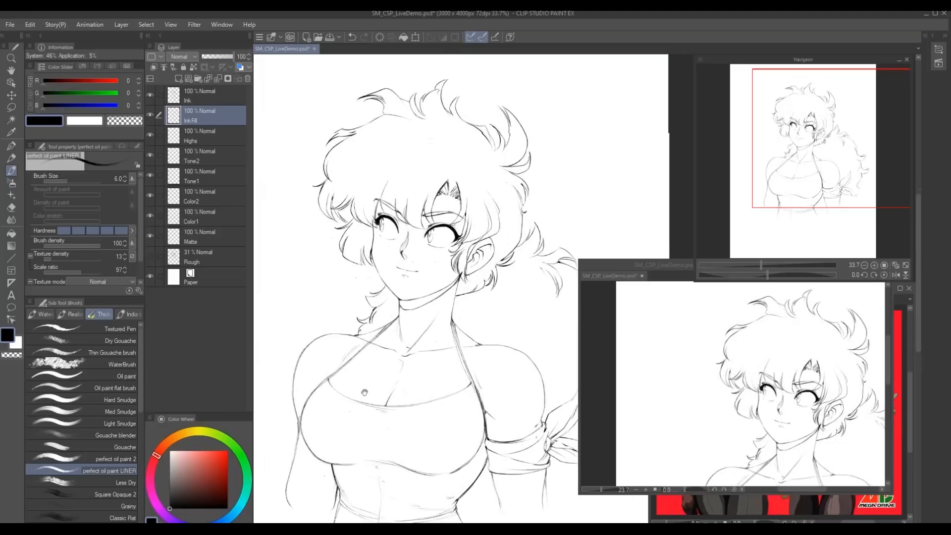
scroll(355, 388, "down", 2)
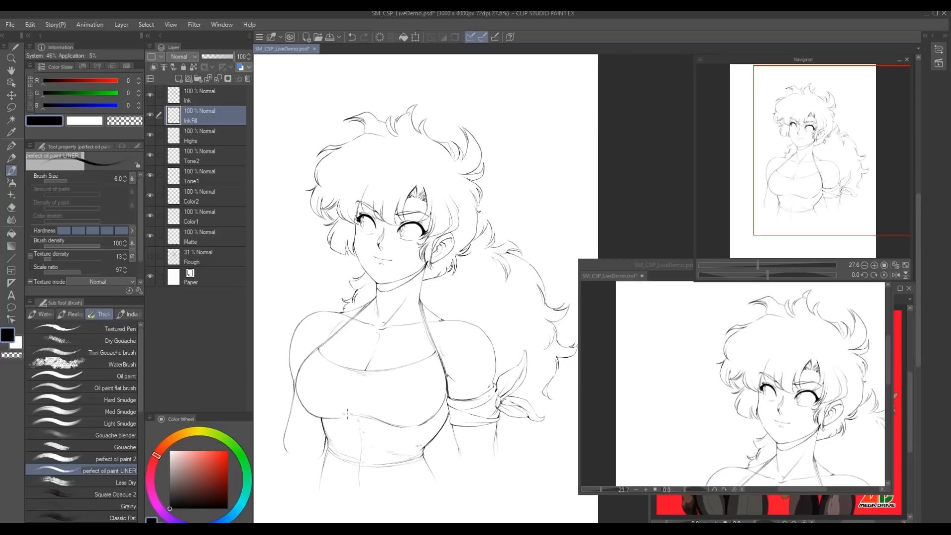
- Close the second floating window of the drawing and return to the main canvas beside the colour reference image
left_click(623, 264)
left_click_drag(438, 280, 373, 284)
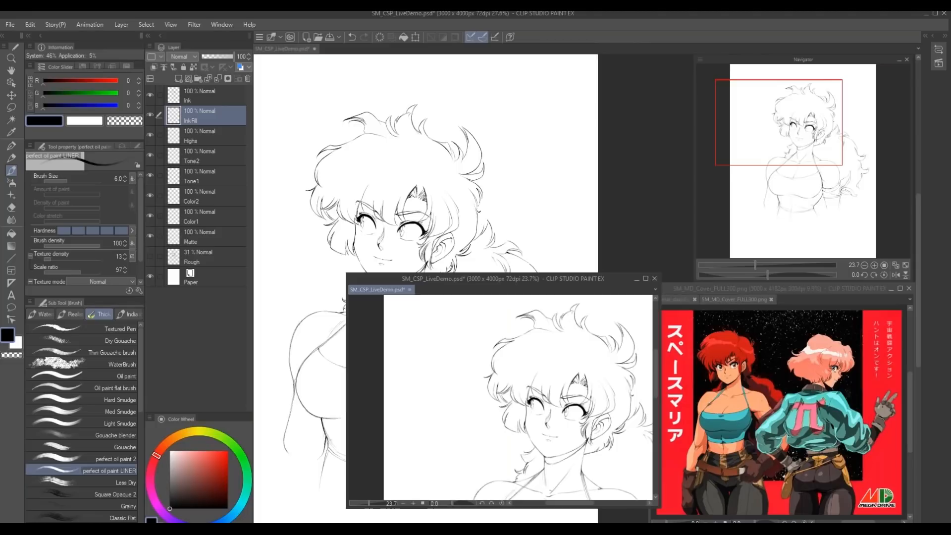
left_click(655, 279)
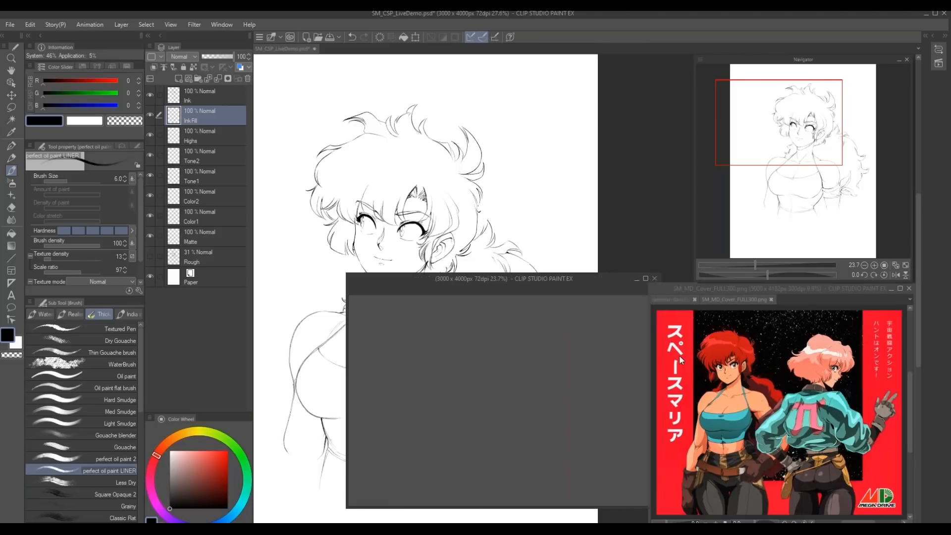
left_click(625, 253)
scroll(313, 342, "up", 2)
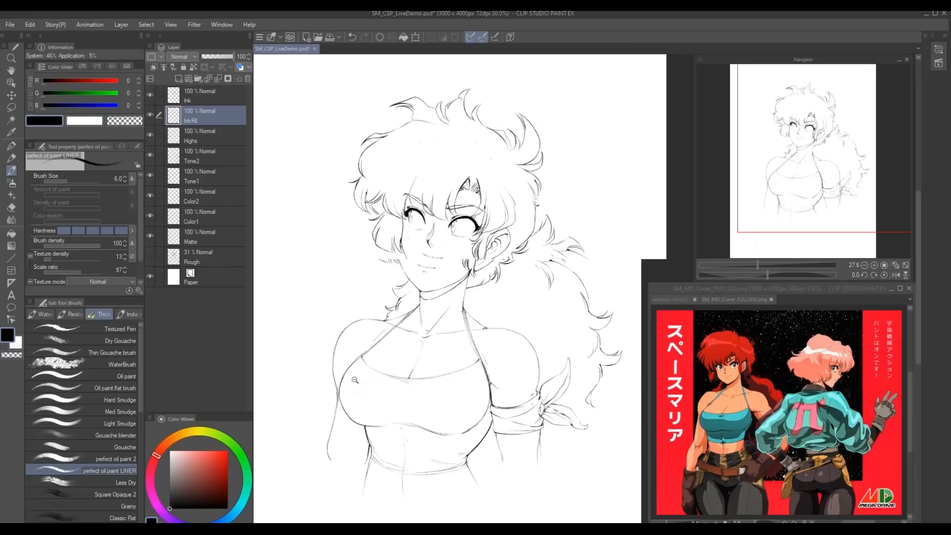
- Make the Matte layer active and choose the G-pen Color pen
left_click_drag(313, 341, 323, 341)
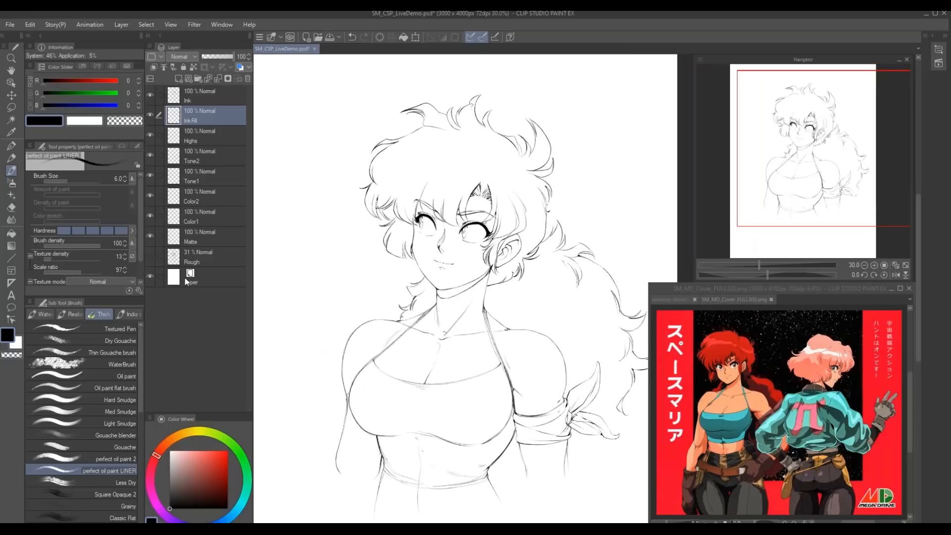
left_click(190, 260)
left_click(193, 241)
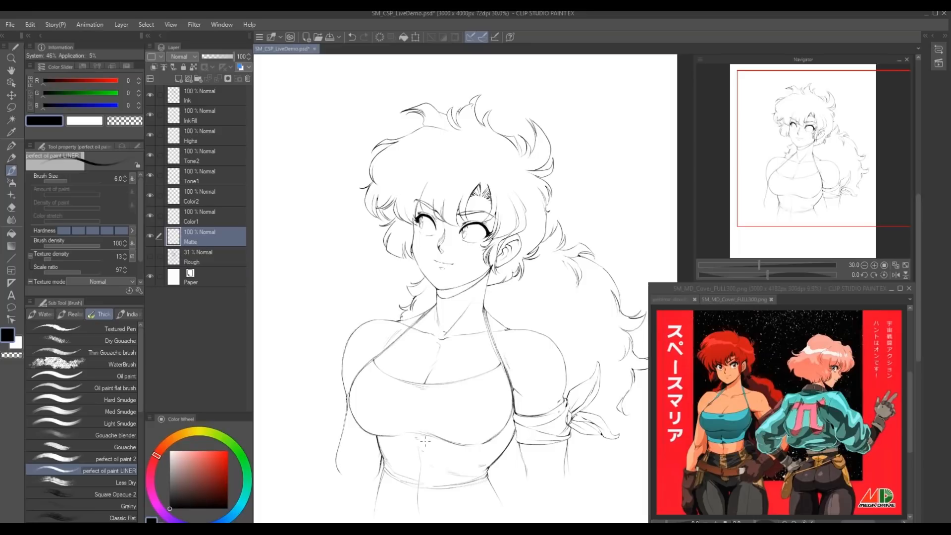
key("p")
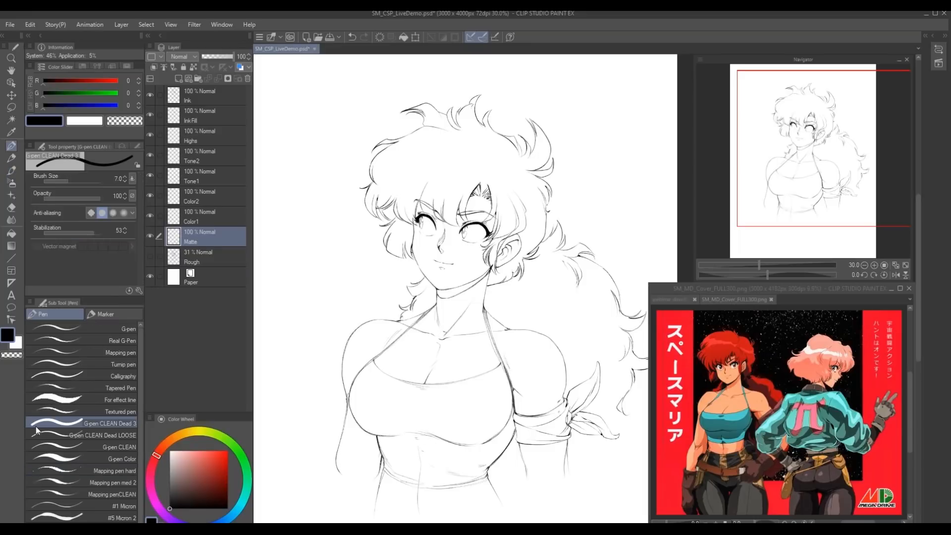
left_click(82, 457)
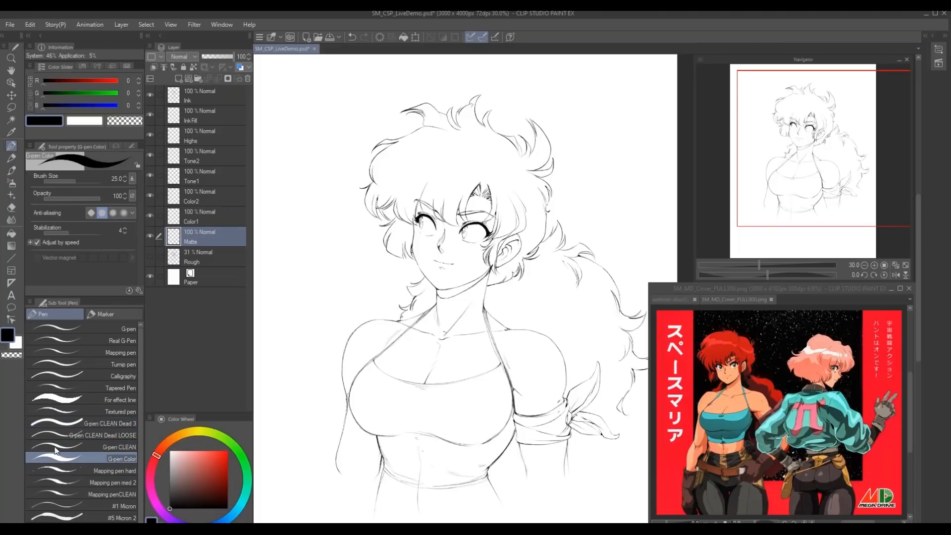
- Test a G-pen Color stroke beside the figure and check the pen's brush size pressure settings
left_click_drag(303, 450, 308, 388)
mouse_move(324, 213)
left_mouse_down()
mouse_move(312, 395)
mouse_move(319, 432)
mouse_move(329, 410)
mouse_move(347, 439)
mouse_move(316, 439)
mouse_move(347, 453)
mouse_move(323, 471)
left_mouse_up()
key("Delete")
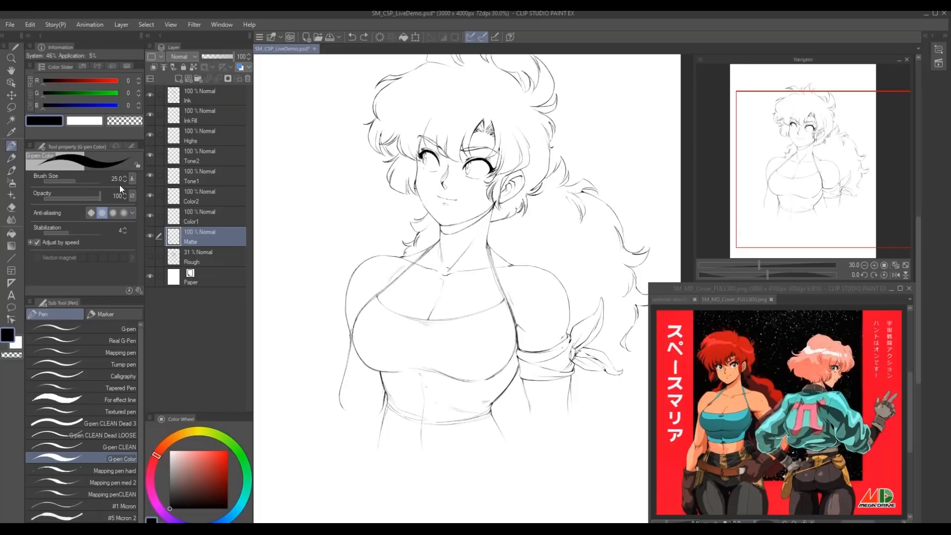
left_click(132, 179)
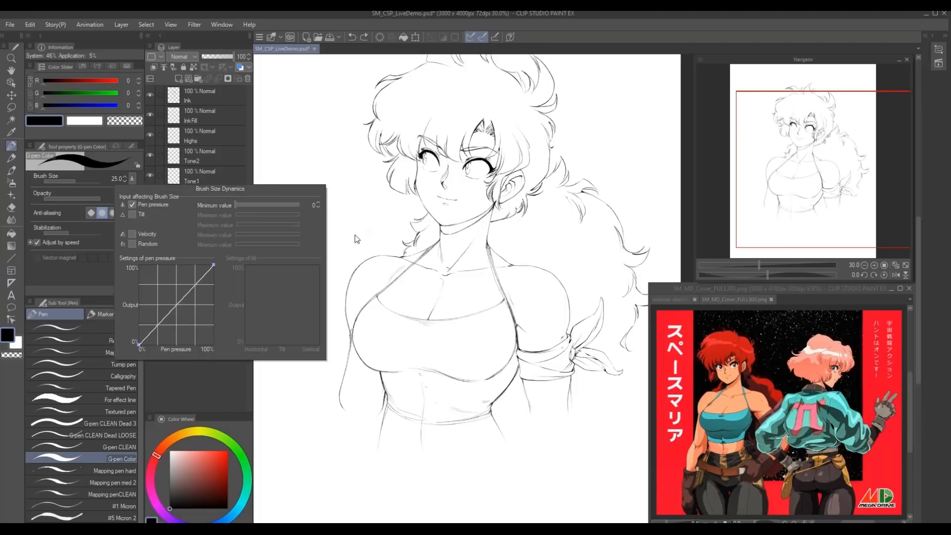
left_click(341, 390)
- Close the open outlines of both arms, the waist and the ponytail's lower end with black strokes on the Matte layer
scroll(346, 387, "up", 2)
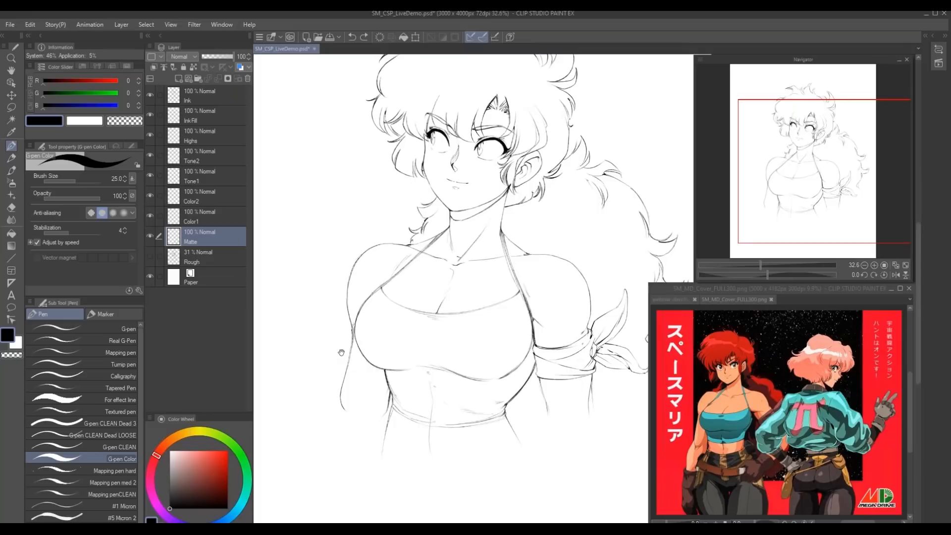
mouse_move(341, 378)
left_mouse_down()
mouse_move(345, 392)
mouse_move(376, 407)
mouse_move(392, 385)
mouse_move(386, 428)
left_mouse_up()
left_click_drag(395, 379, 385, 428)
mouse_move(395, 380)
left_mouse_down()
mouse_move(386, 429)
mouse_move(404, 437)
mouse_move(517, 434)
mouse_move(522, 425)
left_mouse_up()
mouse_move(493, 385)
left_mouse_down()
mouse_move(369, 424)
mouse_move(429, 444)
mouse_move(457, 438)
mouse_move(471, 415)
left_mouse_up()
left_click_drag(426, 320, 400, 319)
mouse_move(501, 368)
left_mouse_down()
mouse_move(490, 383)
mouse_move(498, 390)
mouse_move(441, 425)
left_mouse_up()
mouse_move(355, 426)
left_mouse_down()
mouse_move(374, 444)
mouse_move(394, 429)
mouse_move(364, 450)
left_mouse_up()
- Bridge the gaps in the outline along the sides of the hair, the jaw and the hair above the shoulder
left_click_drag(333, 334, 444, 476)
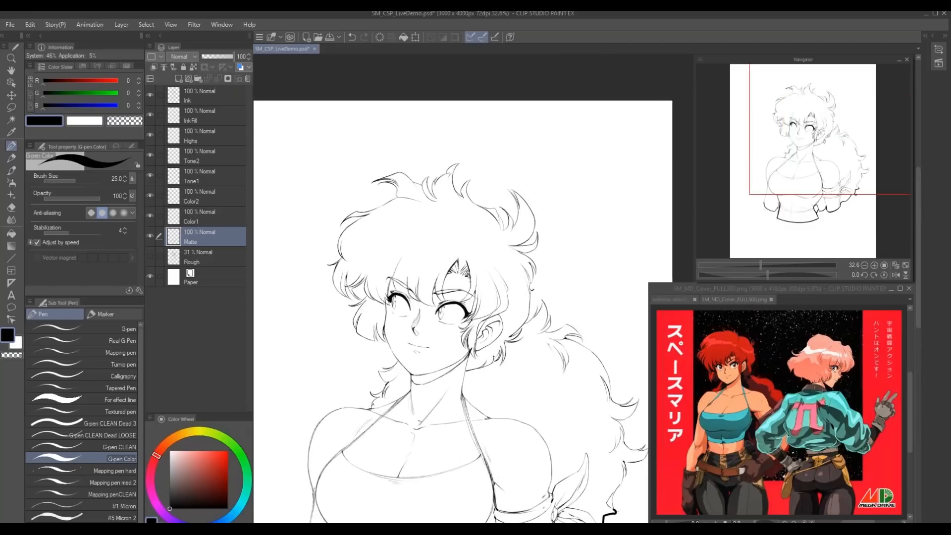
left_click_drag(524, 267, 531, 288)
left_click_drag(314, 239, 389, 224)
mouse_move(385, 268)
left_mouse_down()
mouse_move(413, 220)
mouse_move(406, 266)
mouse_move(414, 267)
left_mouse_up()
mouse_move(448, 310)
left_mouse_down()
mouse_move(465, 278)
mouse_move(476, 298)
mouse_move(471, 282)
mouse_move(496, 253)
left_mouse_up()
left_click_drag(421, 392, 410, 458)
left_click_drag(420, 386, 418, 374)
left_click_drag(481, 304, 477, 309)
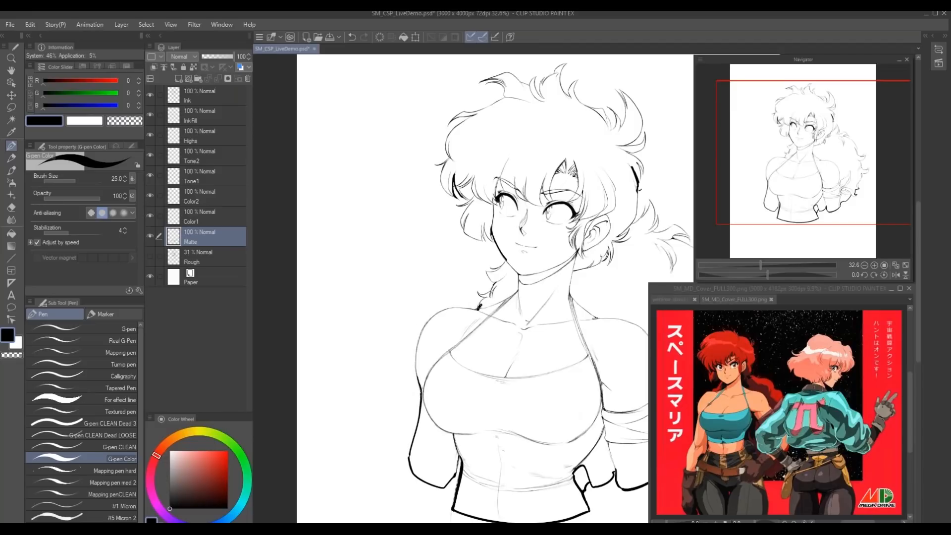
- Close the remaining gaps in the outline along the top of the hair with short black strokes
left_click_drag(435, 192, 397, 331)
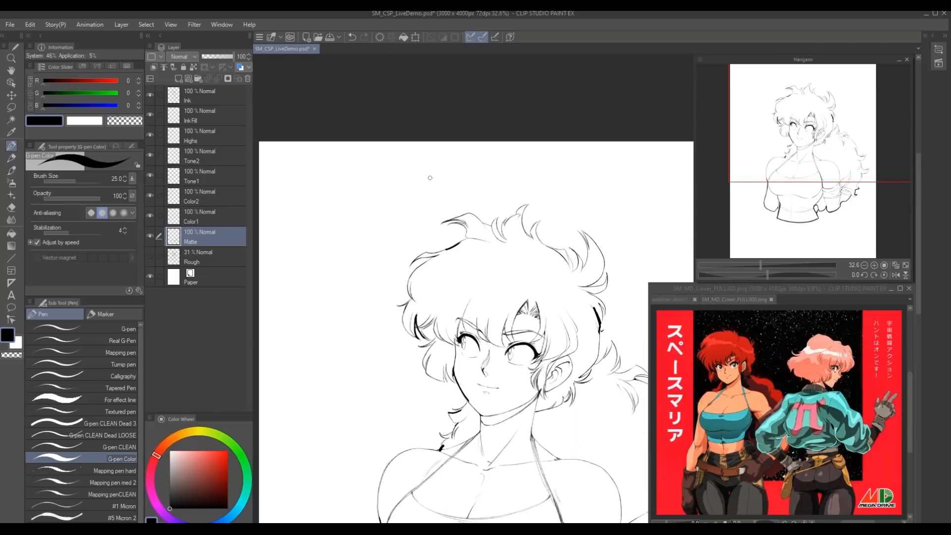
key("alt")
key("alt")
left_click_drag(568, 251, 571, 270)
- Select the area outside the figure with Auto select referring to all layers, and invert the selection onto the figure
left_click(11, 120)
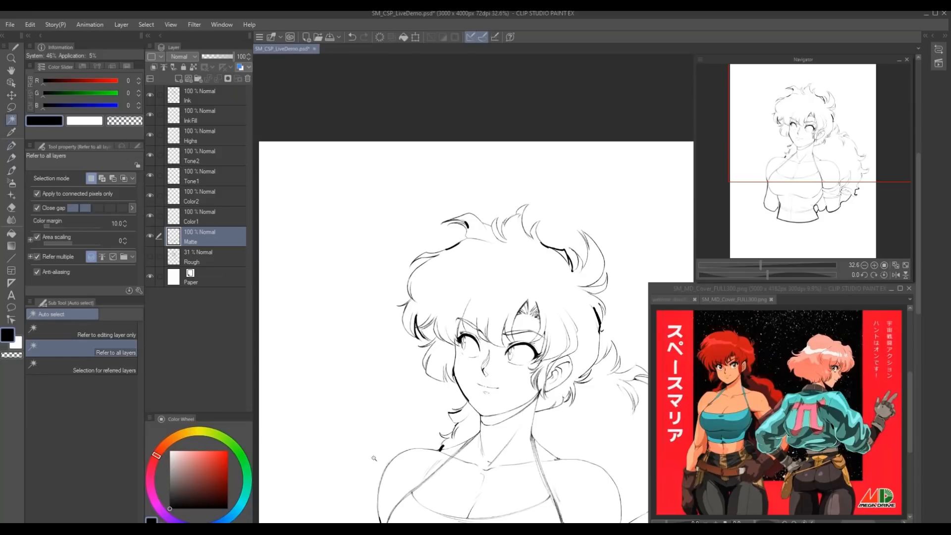
left_click_drag(355, 457, 304, 331)
scroll(378, 365, "down", 2)
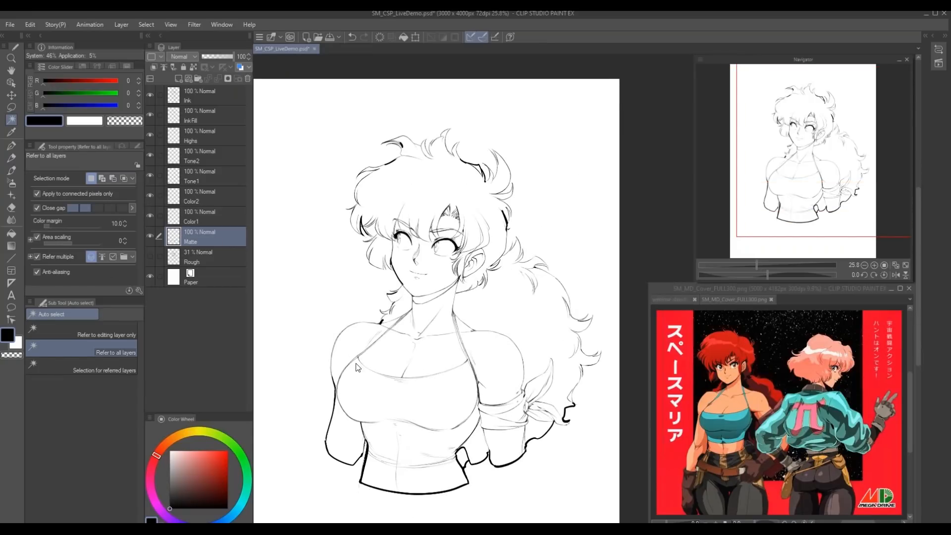
left_click_drag(358, 405, 384, 403)
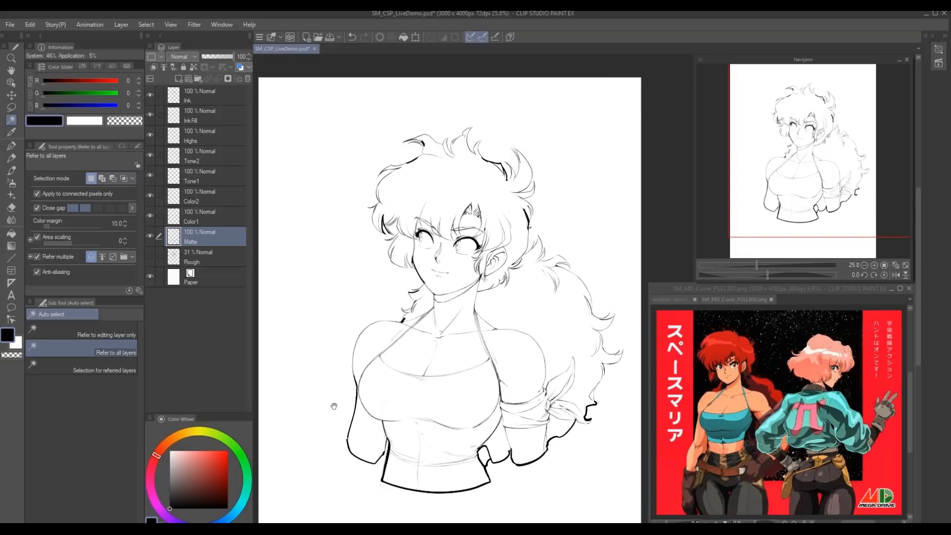
left_click_drag(331, 420, 358, 415)
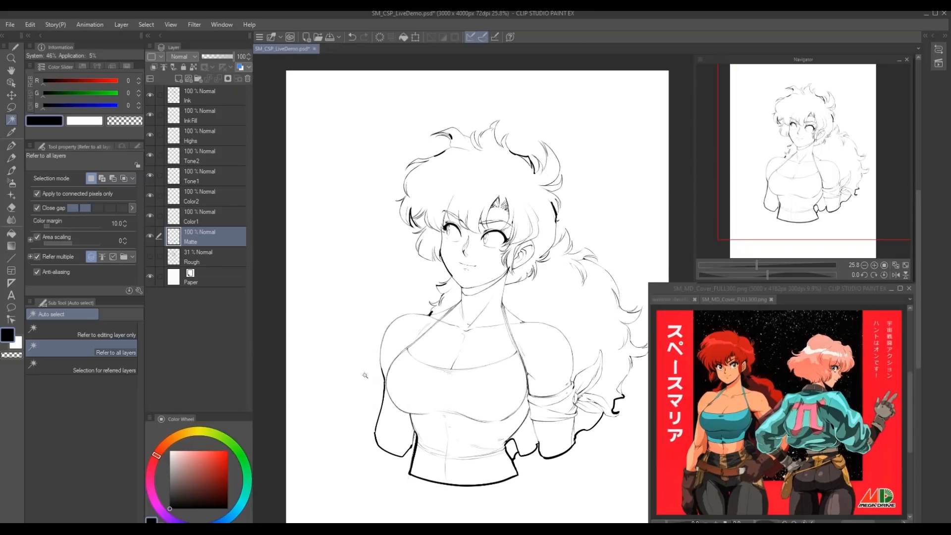
left_click(350, 354)
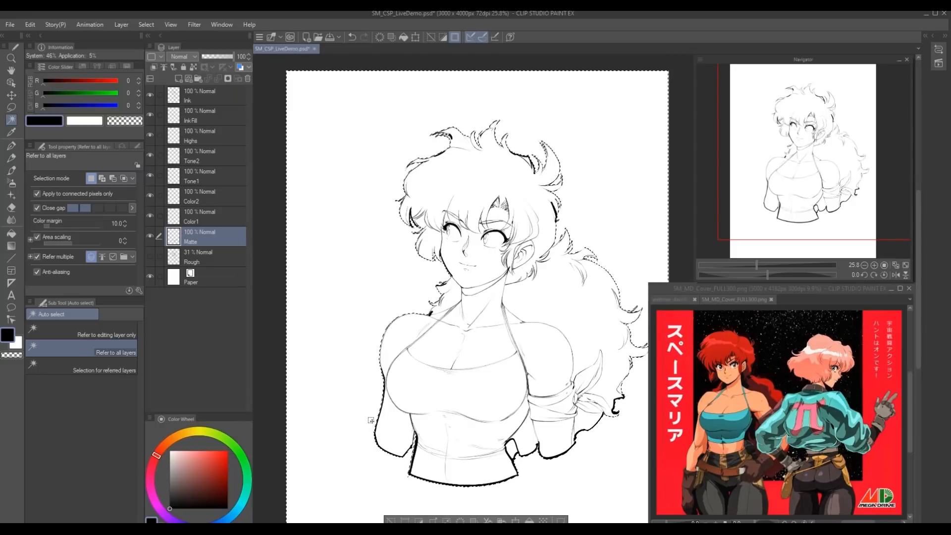
key("ctrl+shift+i")
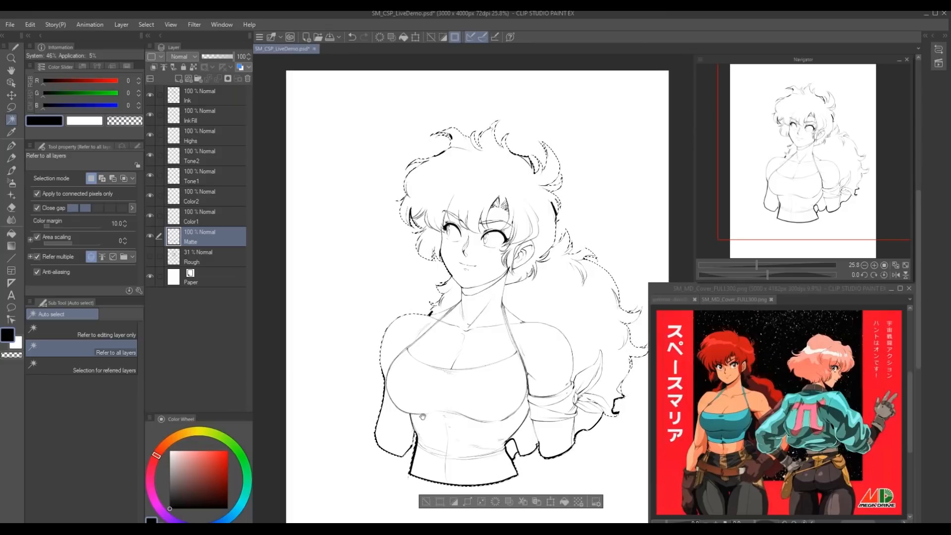
- Fill the selected figure with solid black on the Matte layer and clear the selection
left_click_drag(422, 408, 379, 400)
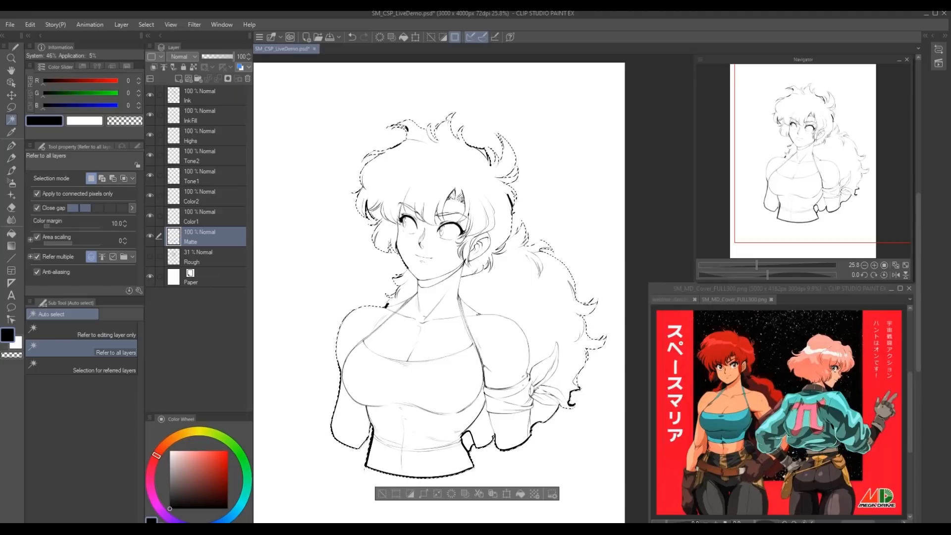
key("alt+BackSpace")
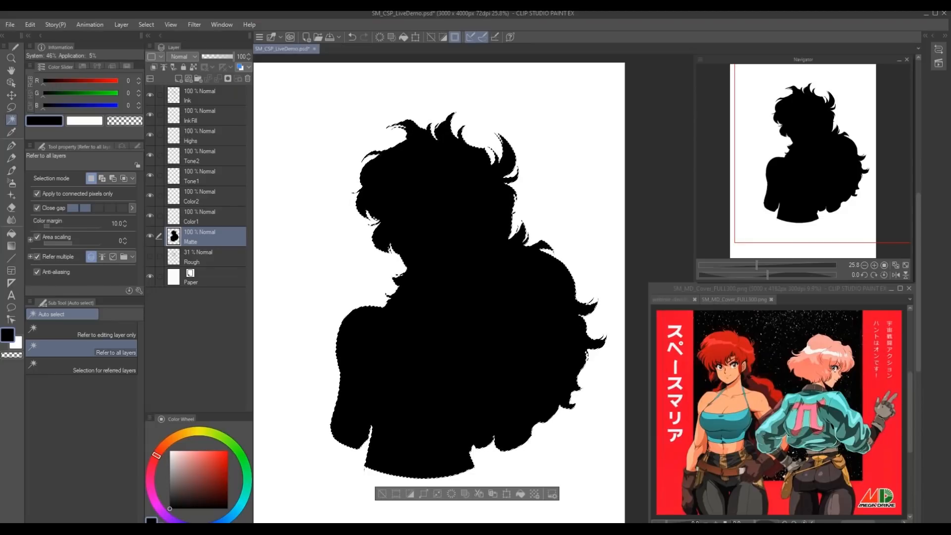
key("ctrl+d")
left_click_drag(358, 420, 369, 429)
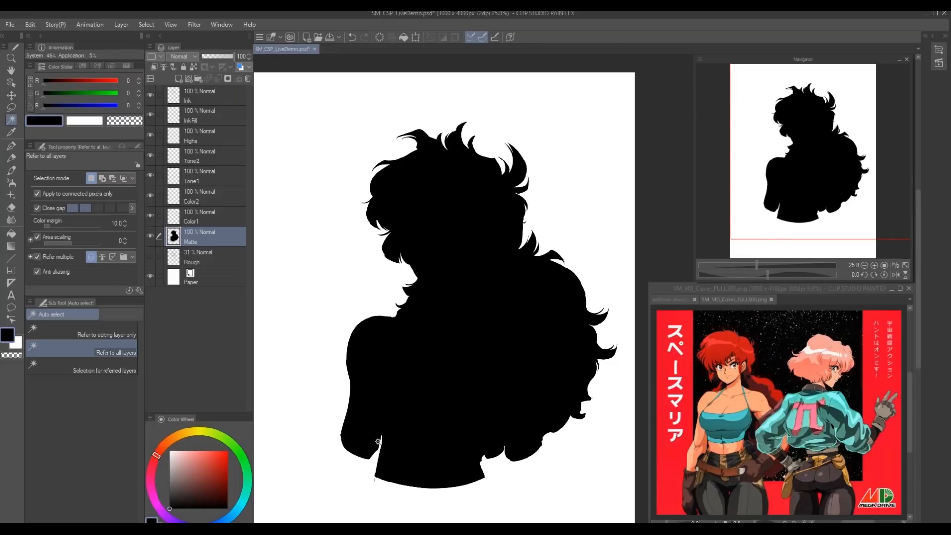
- Try out the Matte layer at 34, 100 and 40 percent opacity
left_click(212, 57)
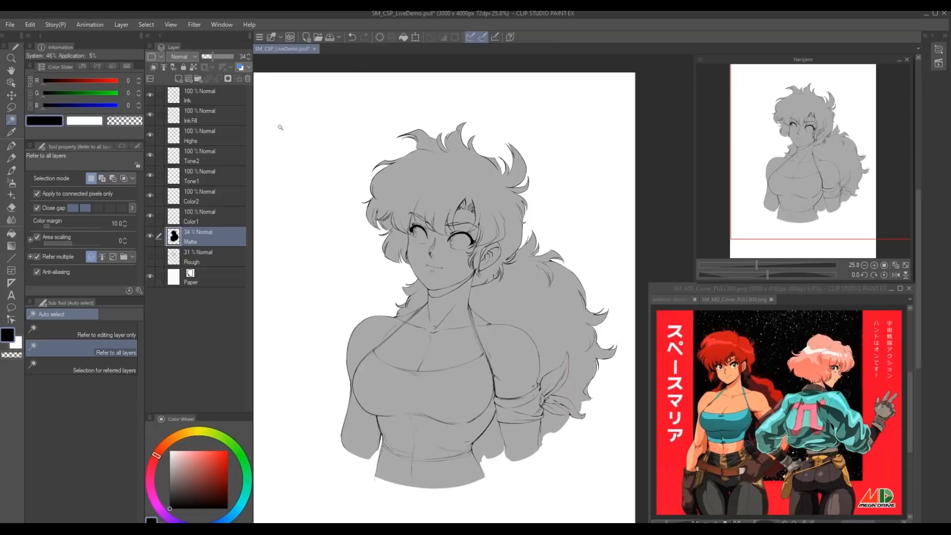
left_click_drag(221, 56, 234, 56)
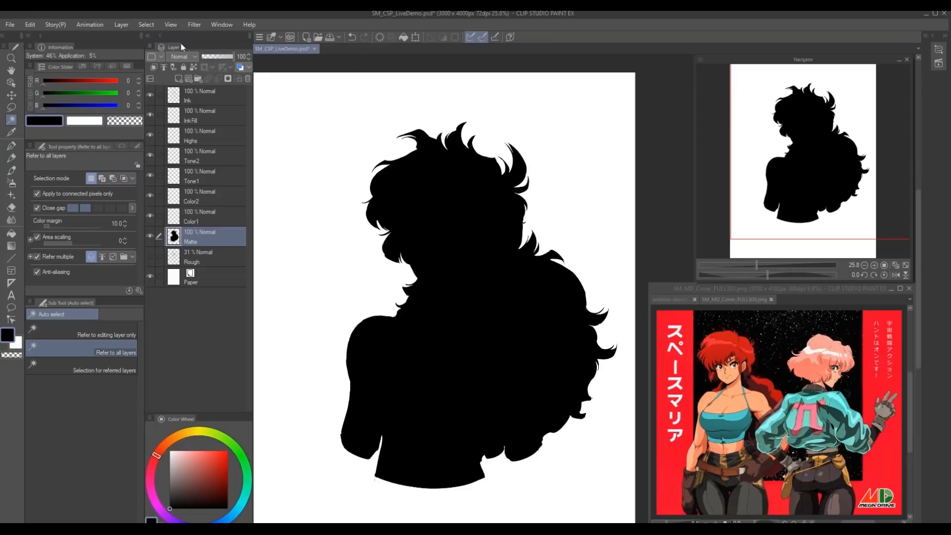
left_click(212, 56)
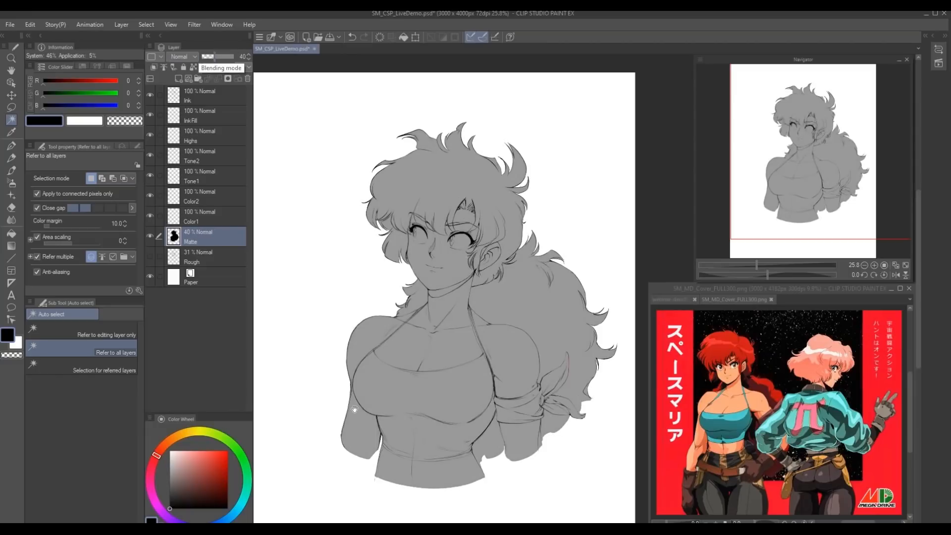
left_click_drag(351, 442, 405, 399)
scroll(405, 399, "up", 2)
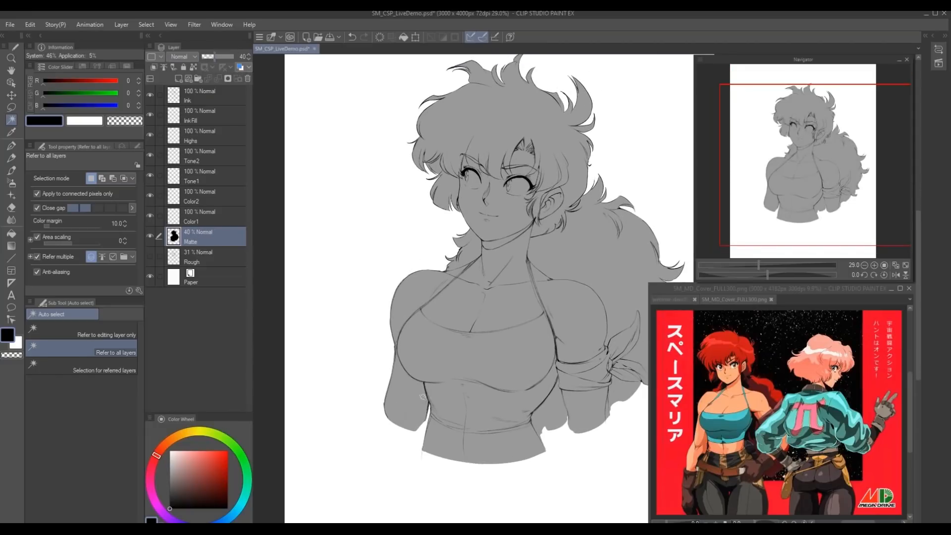
- Switch back to the G-pen Color and set the Matte layer's opacity to 25 percent
key("p")
scroll(411, 429, "up", 1)
left_click_drag(411, 429, 318, 395)
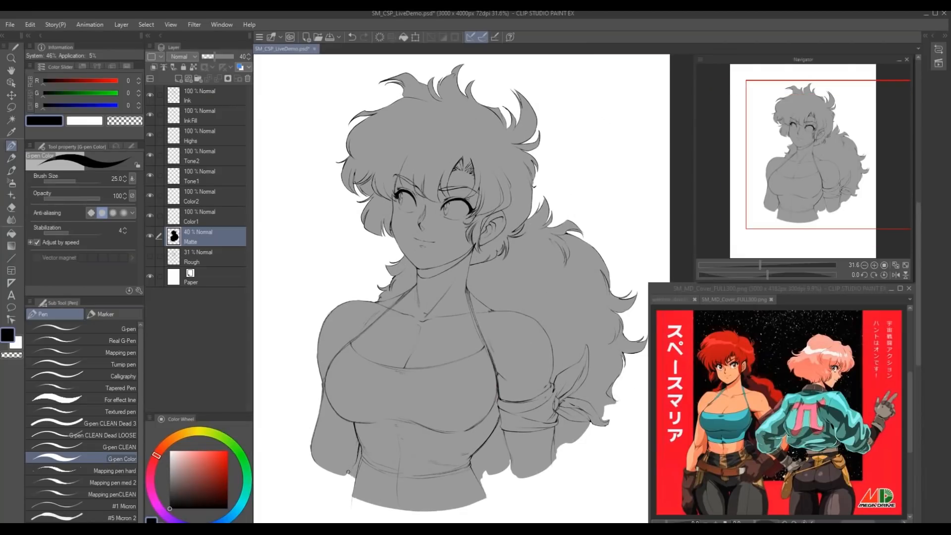
left_click_drag(340, 394, 370, 498)
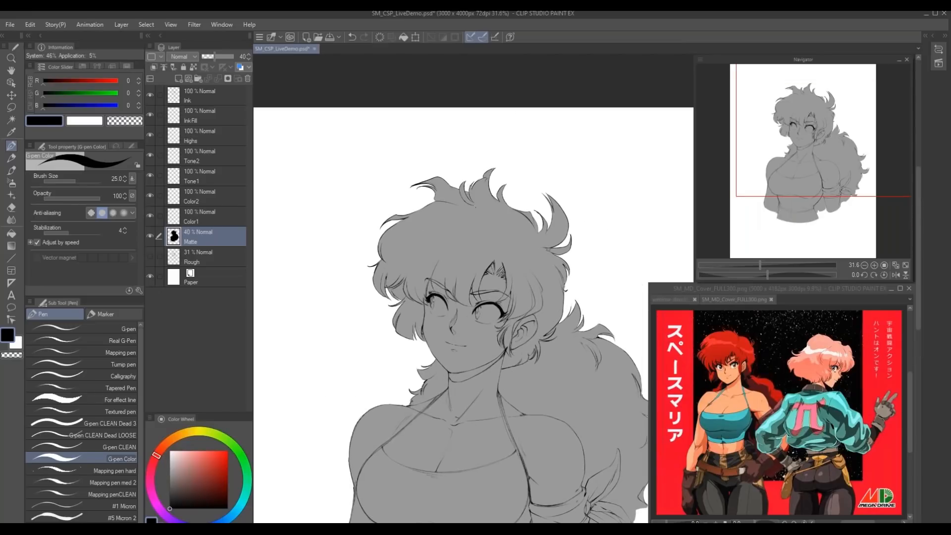
left_click_drag(409, 390, 403, 372)
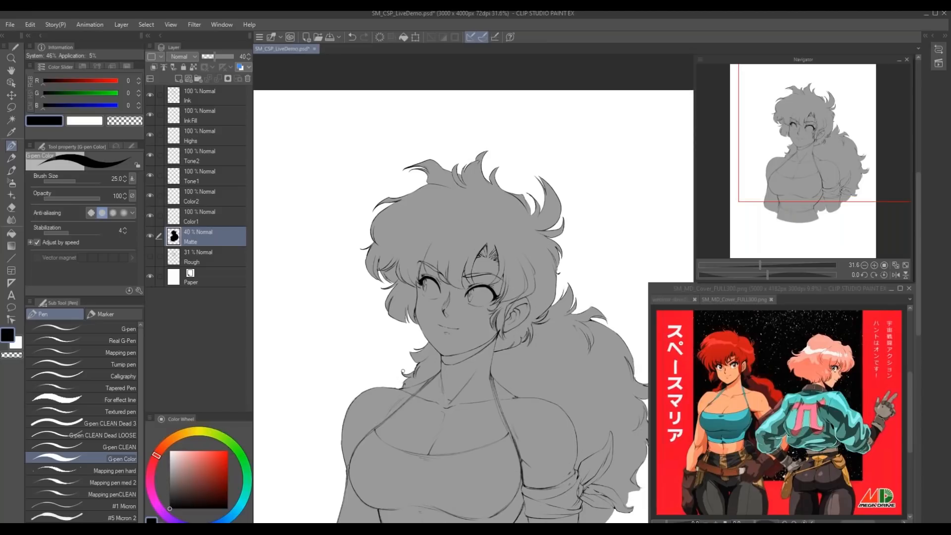
scroll(431, 382, "down", 3)
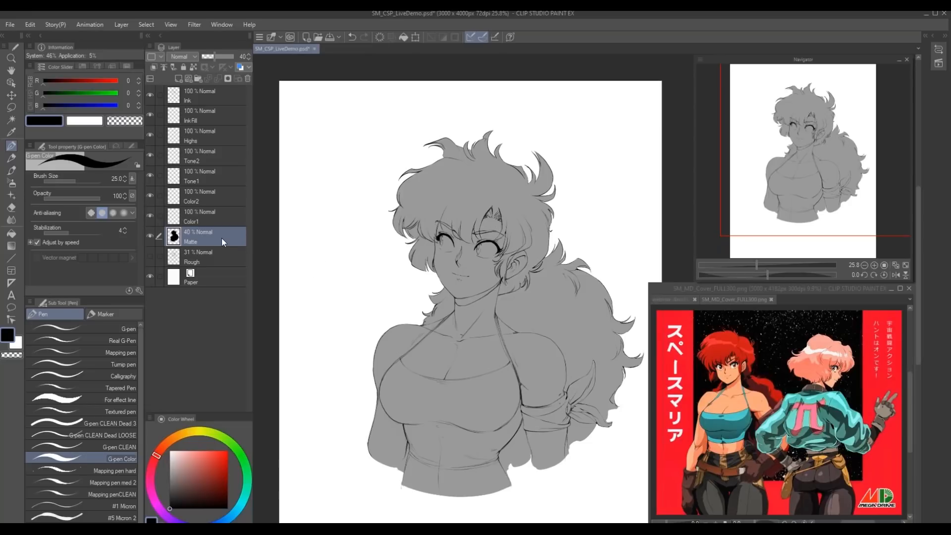
left_click_drag(217, 55, 251, 60)
left_click(218, 56)
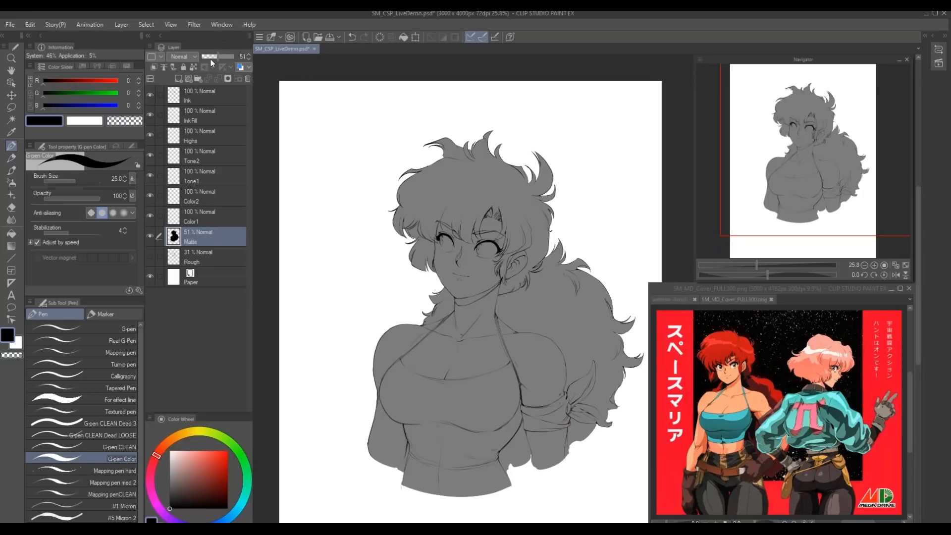
left_click_drag(330, 373, 377, 388)
left_click(208, 56)
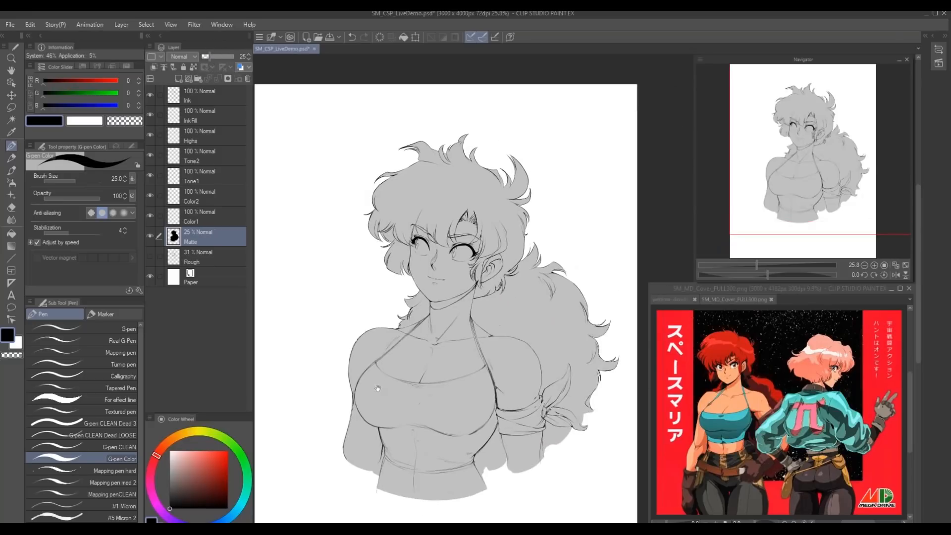
- Make Color1, directly above the Matte layer, the active layer
scroll(421, 363, "up", 2)
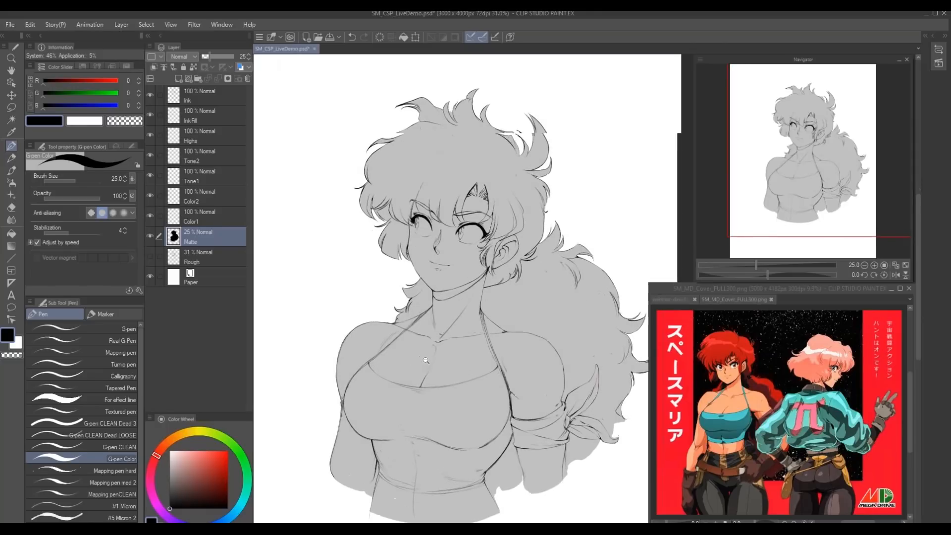
left_click_drag(440, 338, 396, 405)
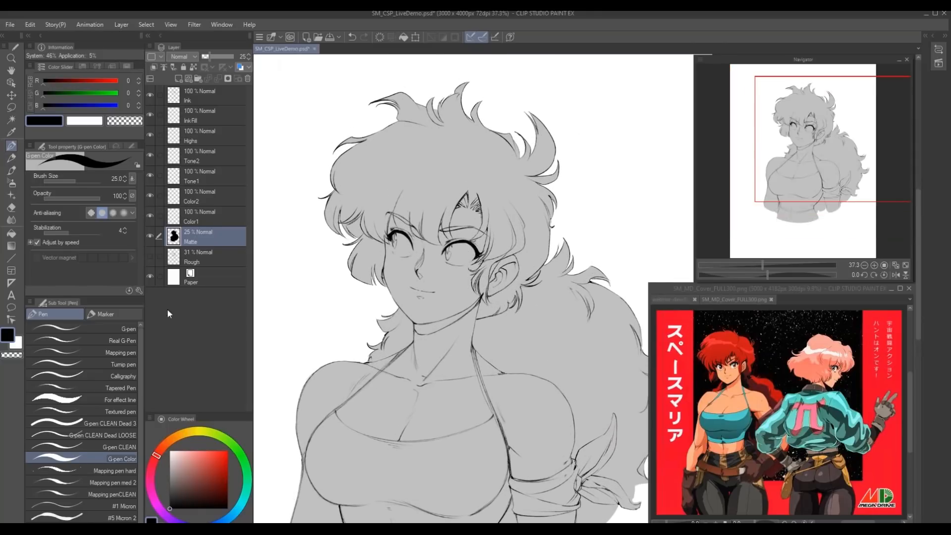
left_click(219, 215)
left_click_drag(375, 402, 395, 386)
key("m")
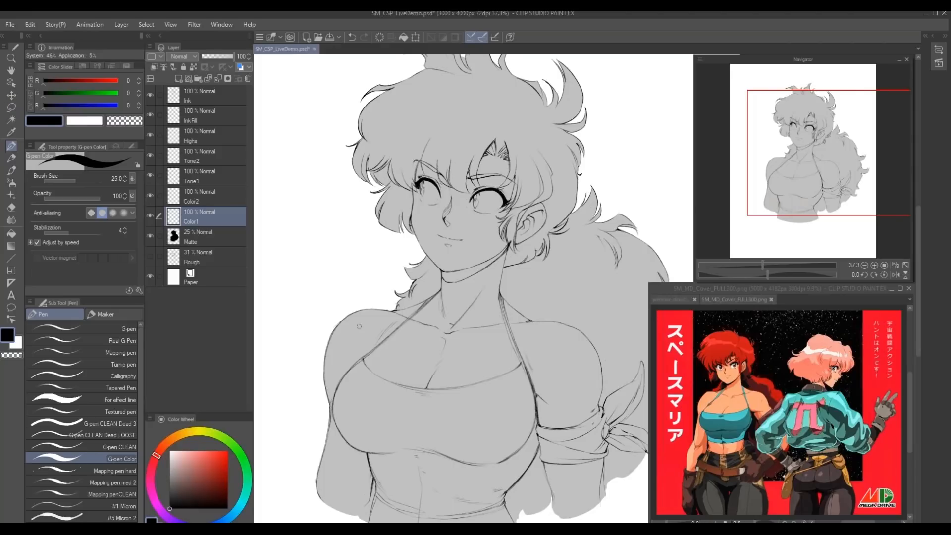
- Examine the line art of the face, hair and upper body against the grey silhouette, up close and as a whole
scroll(369, 355, "down", 2)
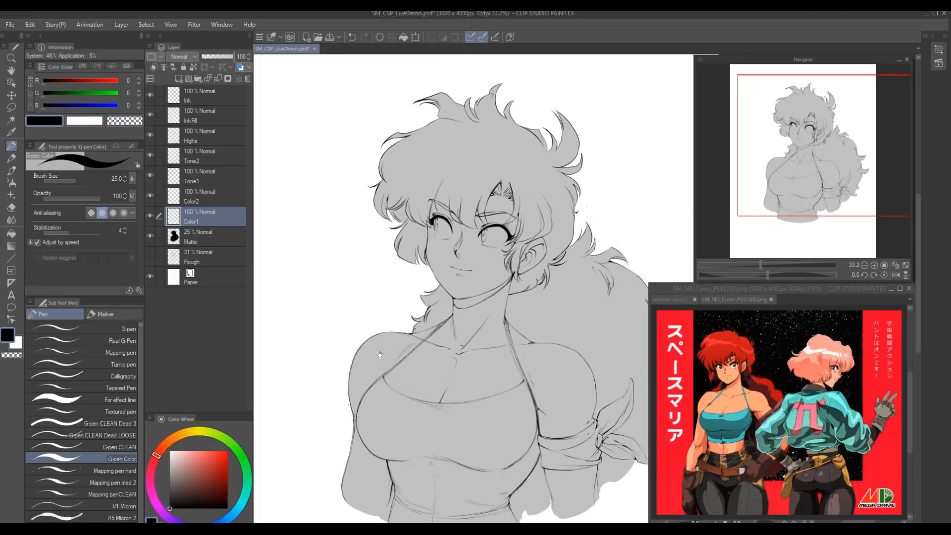
left_click_drag(381, 355, 380, 348)
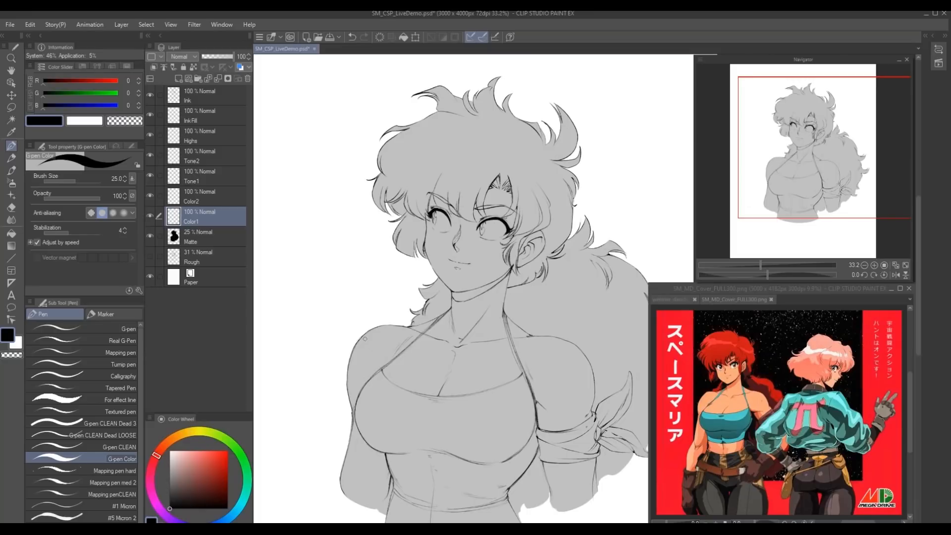
left_click_drag(417, 440, 385, 412)
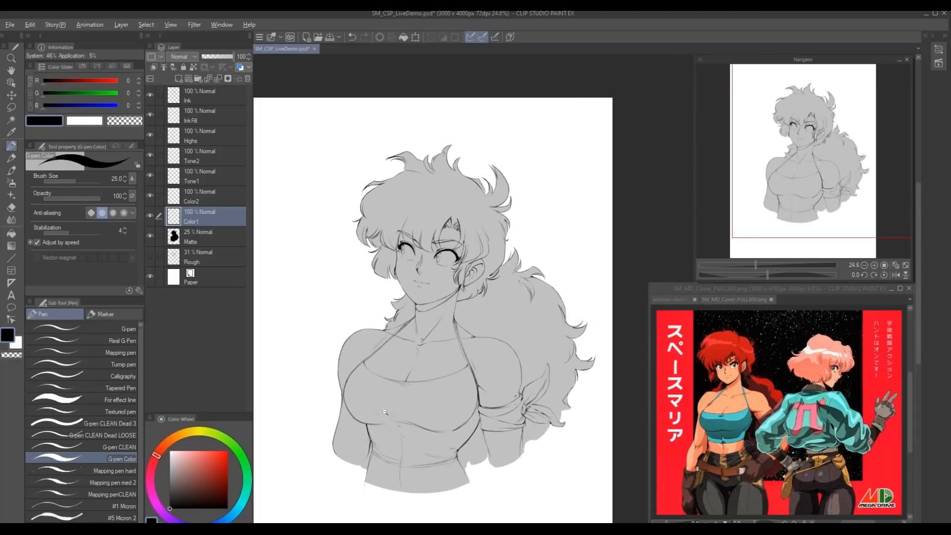
scroll(380, 406, "up", 1)
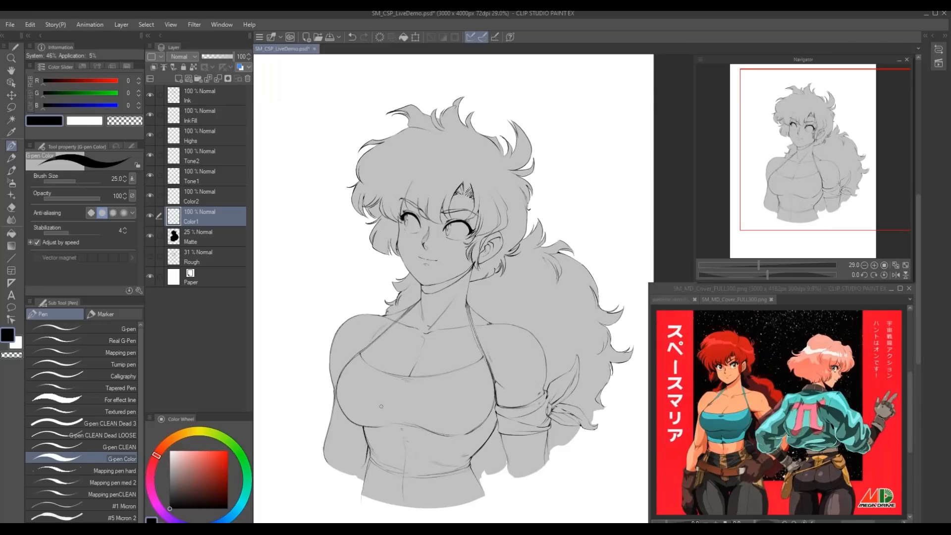
left_click(884, 265)
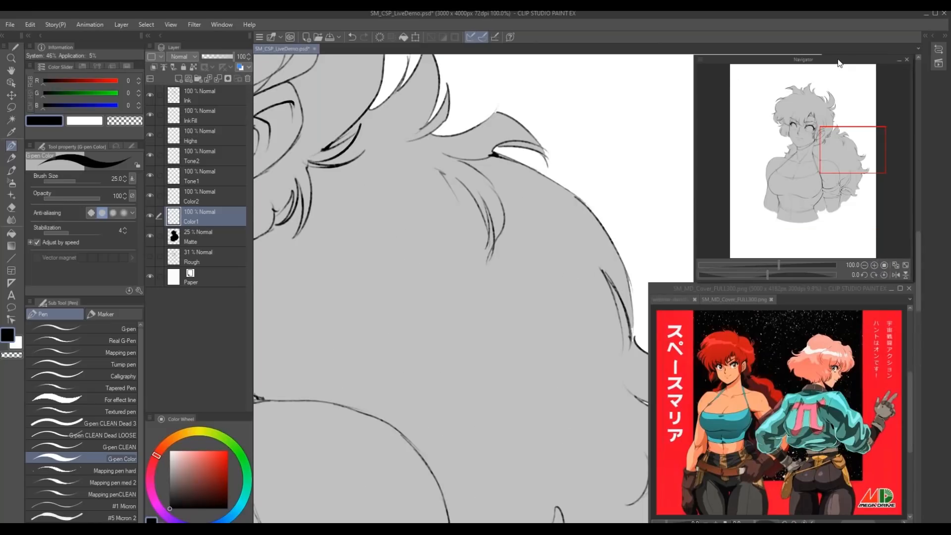
left_click_drag(420, 289, 434, 452)
scroll(433, 453, "down", 5)
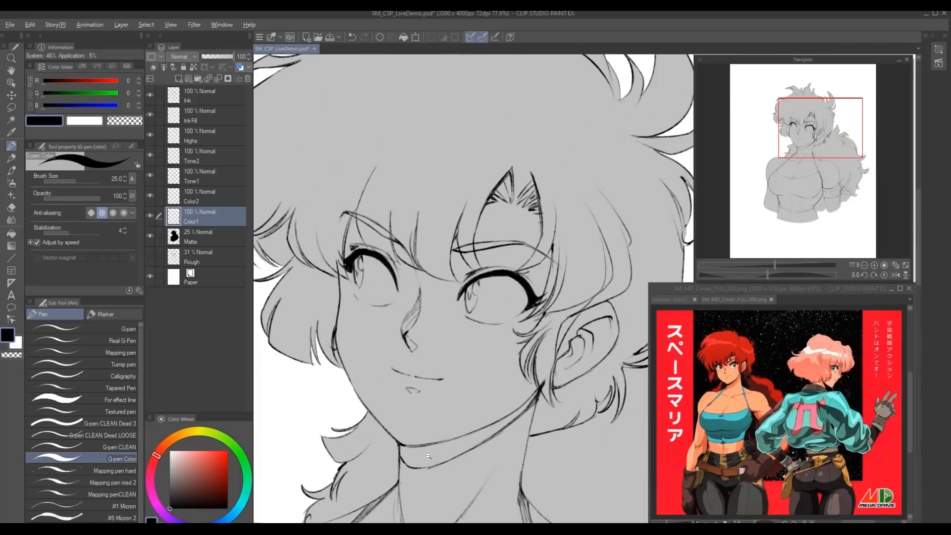
scroll(414, 408, "down", 2)
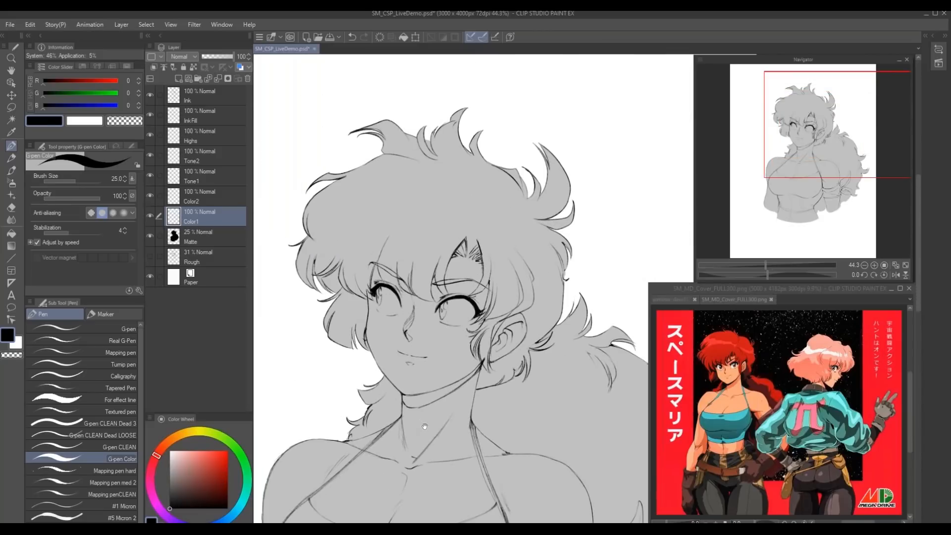
scroll(450, 458, "down", 2)
left_click_drag(448, 453, 446, 414)
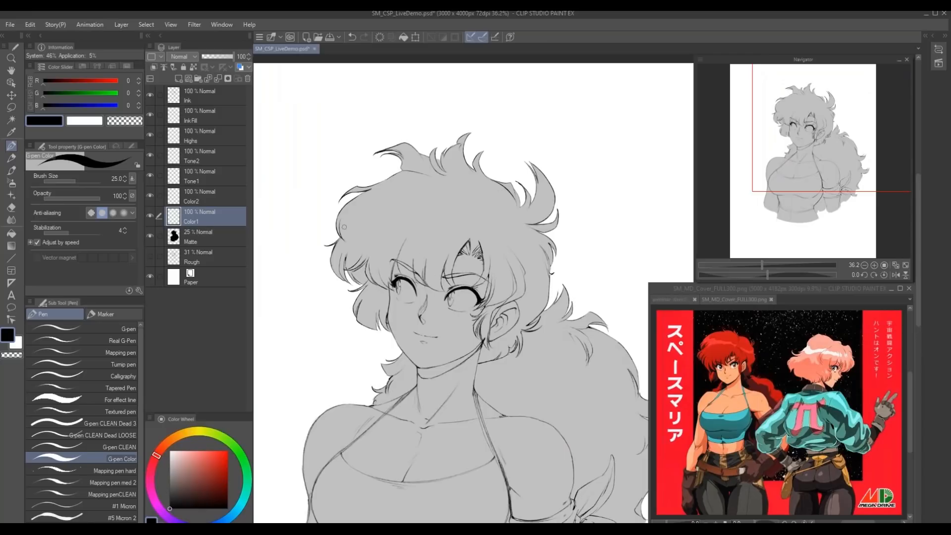
scroll(388, 248, "up", 4)
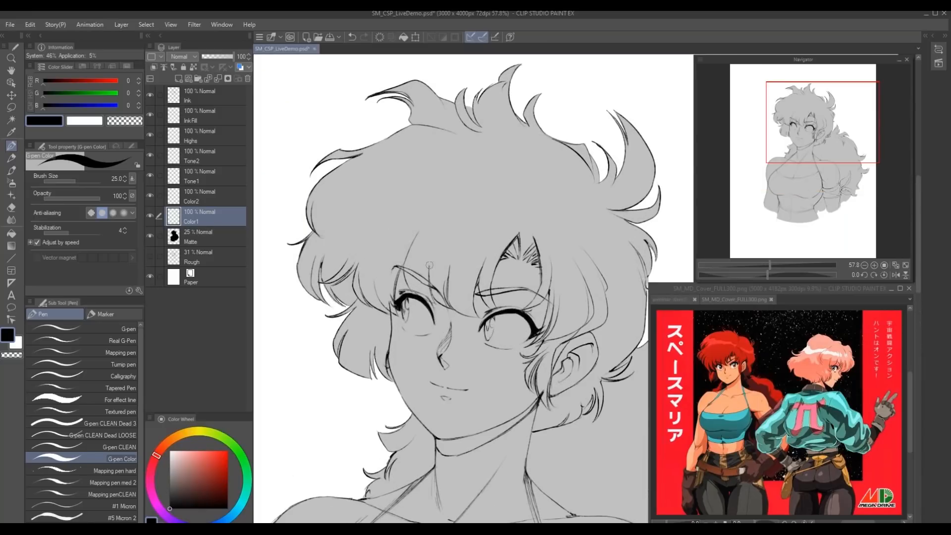
scroll(414, 273, "up", 2)
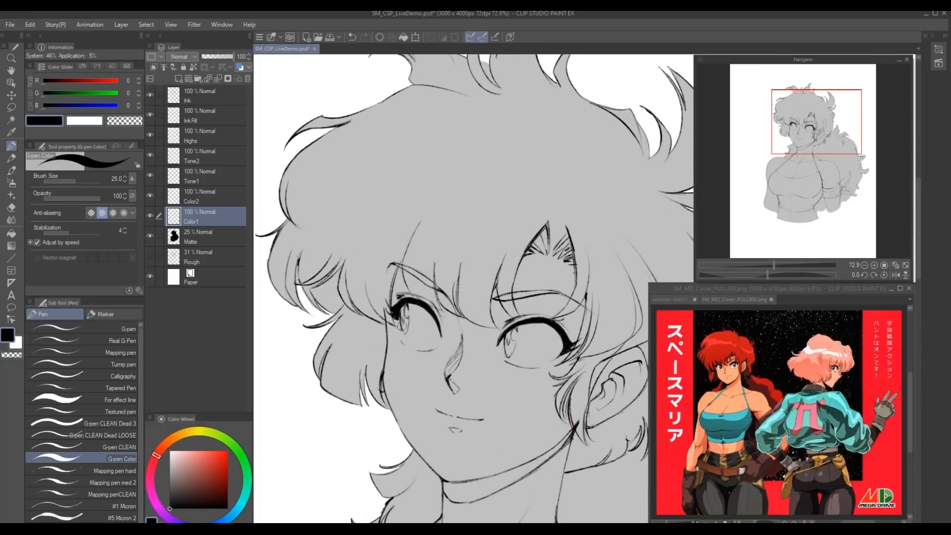
left_click_drag(470, 370, 413, 375)
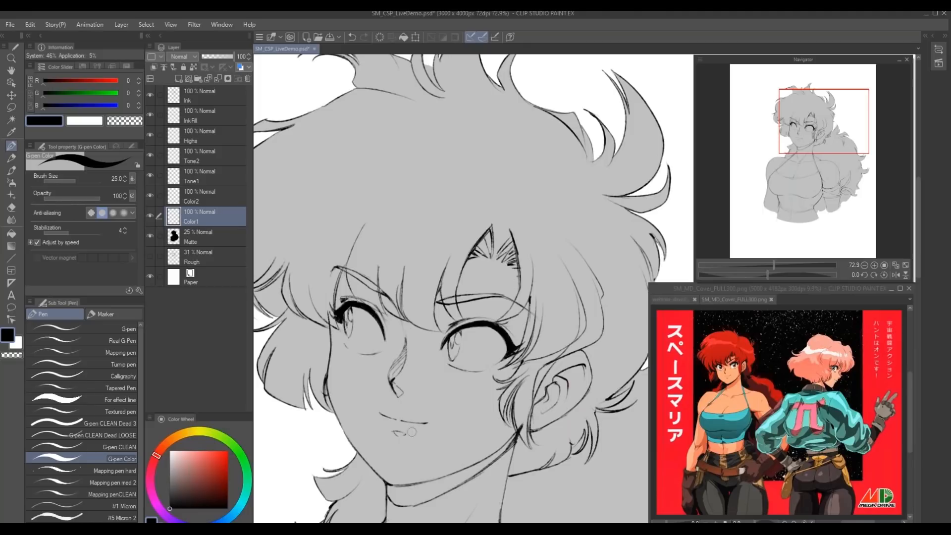
scroll(425, 425, "down", 3)
scroll(425, 425, "down", 2)
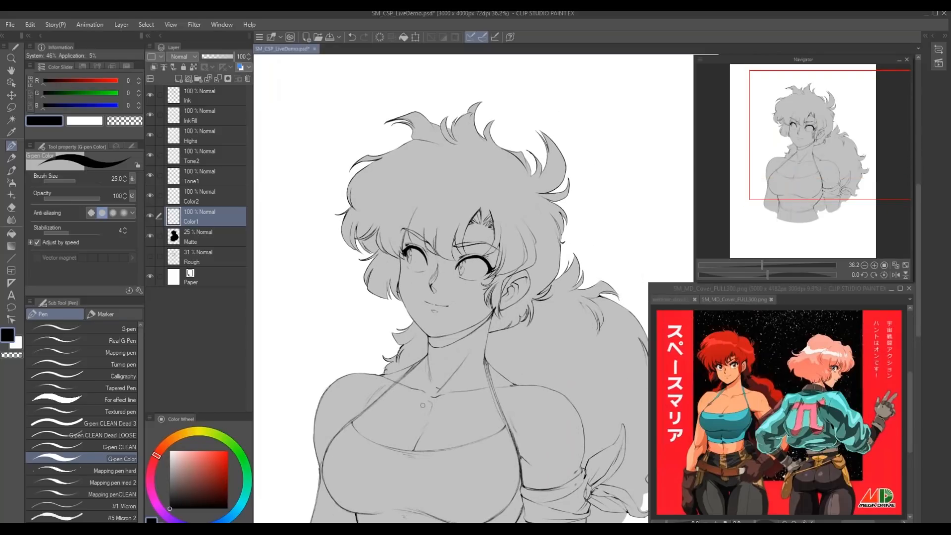
- Make Tone2 the active layer
left_click(163, 157)
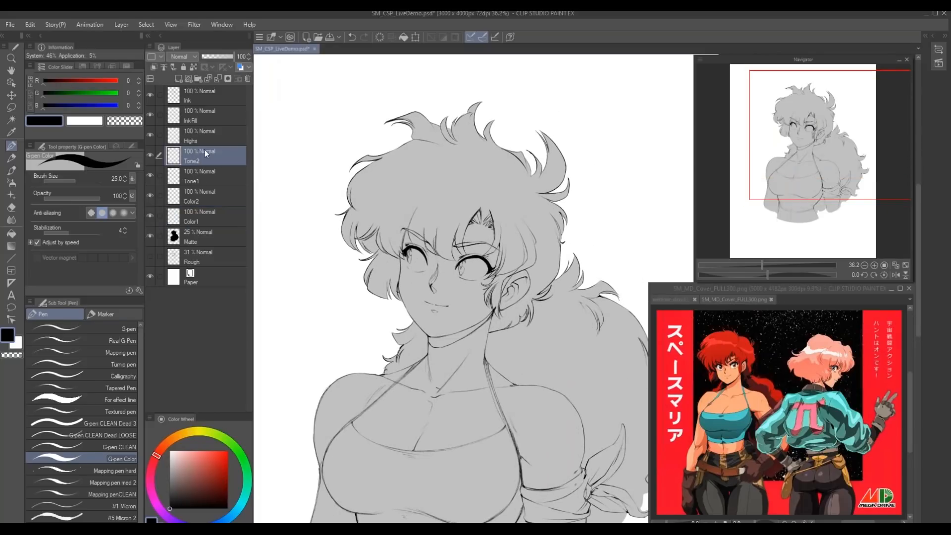
- Set the blending mode of the Tone2 and Tone1 layers to Multiply
left_click(195, 182, "ctrl")
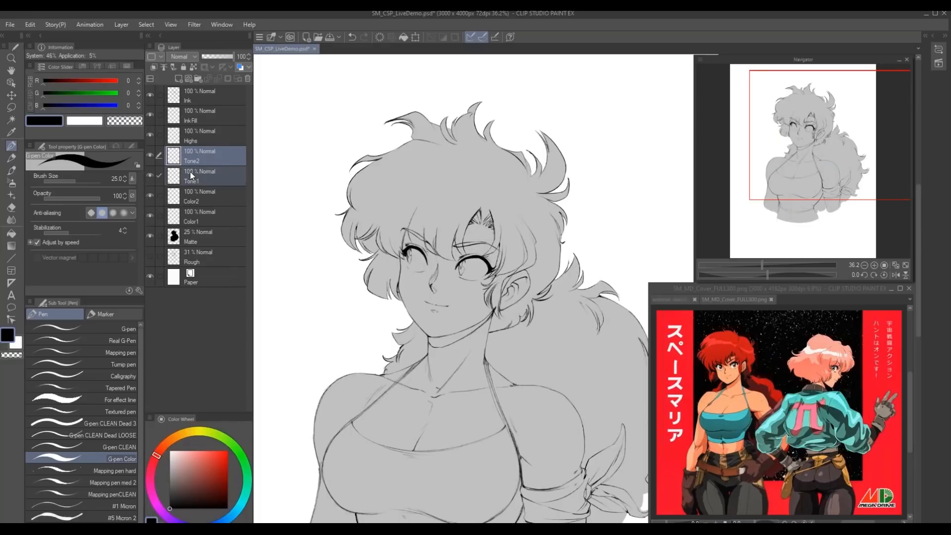
left_click(178, 57)
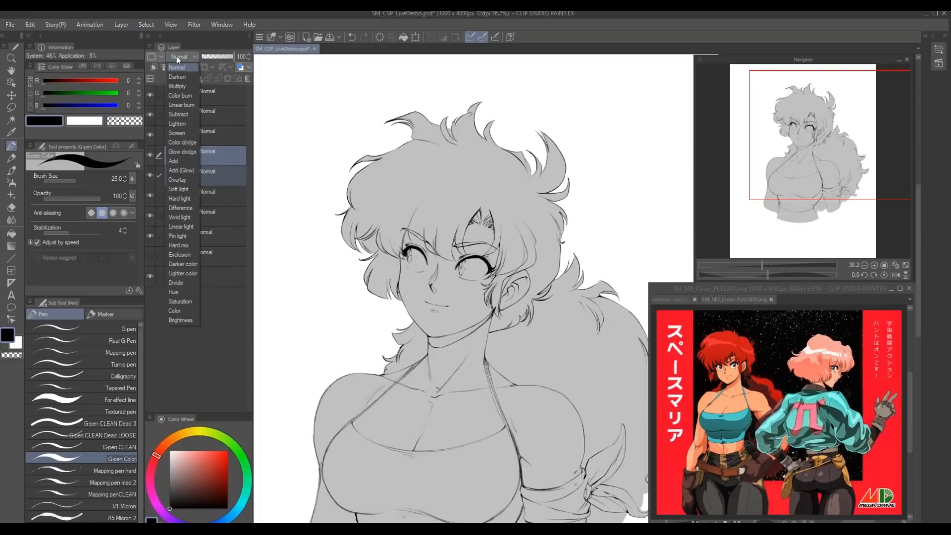
left_click(174, 86)
- Set the blending mode of the Ink and Ink Fill layers to Multiply
left_click(199, 98)
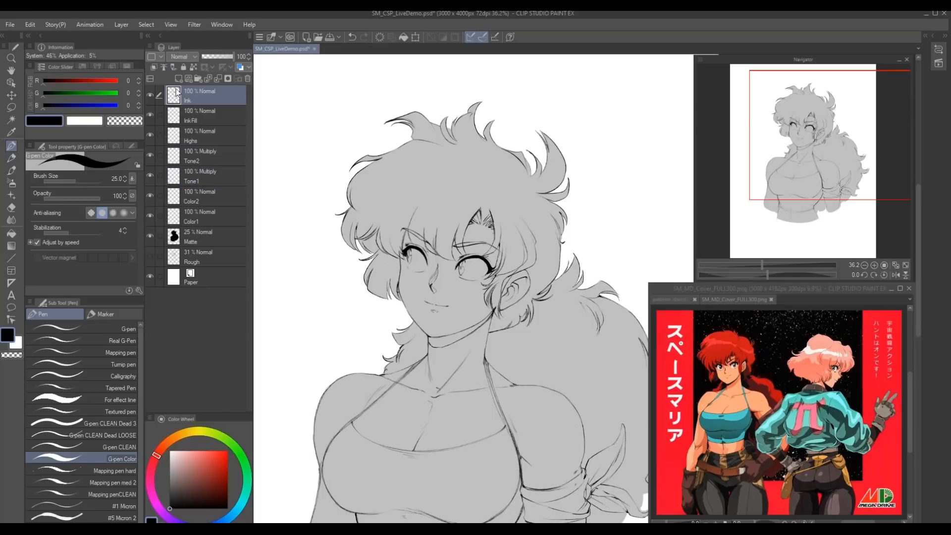
left_click(192, 109, "ctrl")
left_click(174, 57)
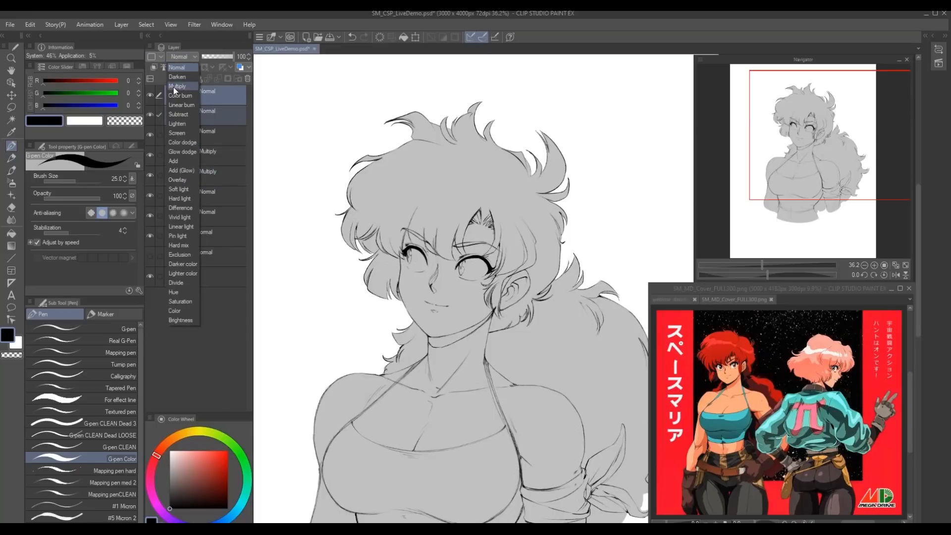
left_click(173, 87)
- Lower the opacity of Tone2 and Tone1 together to 51 percent, leaving only Tone2 active
left_click(199, 156)
left_click(199, 176, "ctrl")
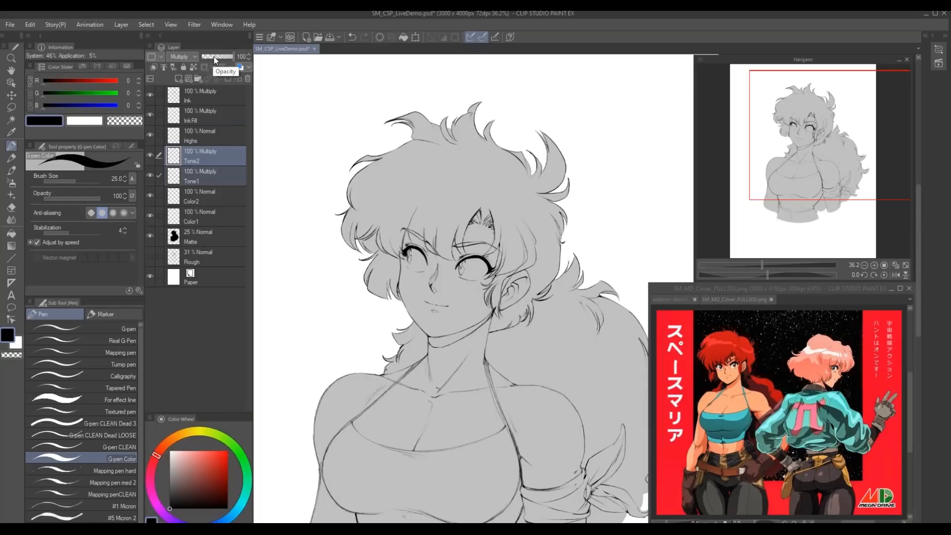
left_click_drag(213, 59, 210, 58)
left_click(197, 159)
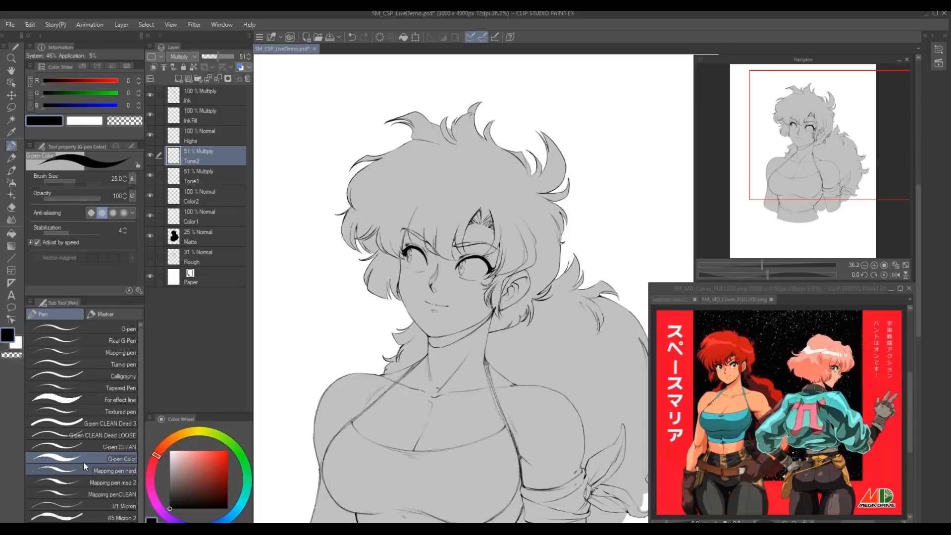
- Switch to the G-pen CLEAN Dead 3 brush and set its size to 6.0 for close work on the head
left_click(103, 423)
mouse_move(402, 479)
left_mouse_down()
mouse_move(428, 425)
mouse_move(480, 397)
left_mouse_up()
scroll(480, 396, "up", 3)
key("alt")
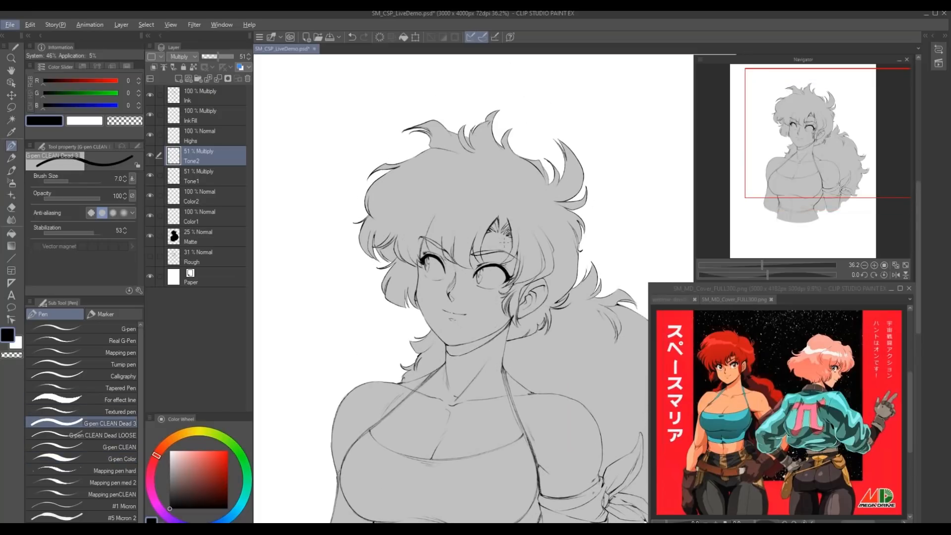
scroll(482, 286, "up", 3)
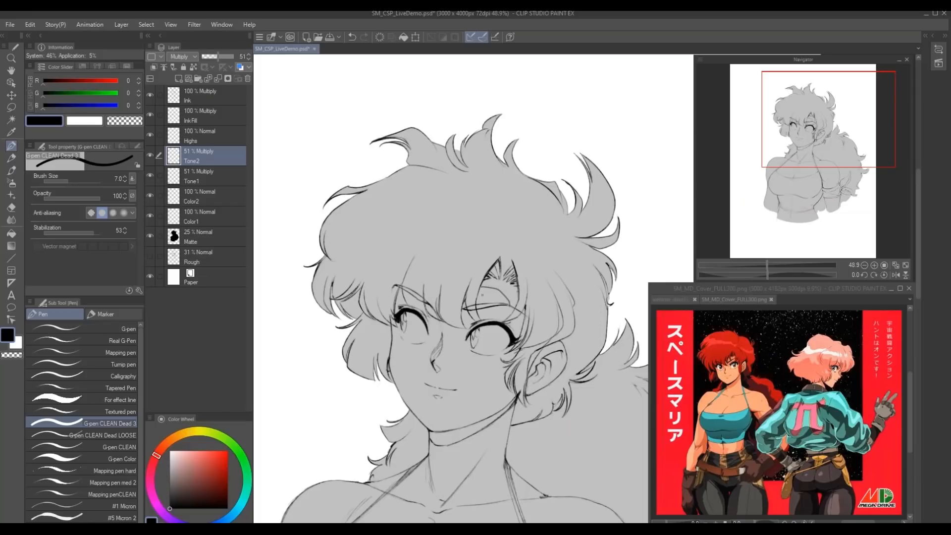
key("bracketleft")
- Outline the first small shadow shapes beside the nose and in the hair next to the face on Tone2
mouse_move(381, 258)
left_mouse_down()
mouse_move(394, 241)
mouse_move(379, 247)
left_mouse_up()
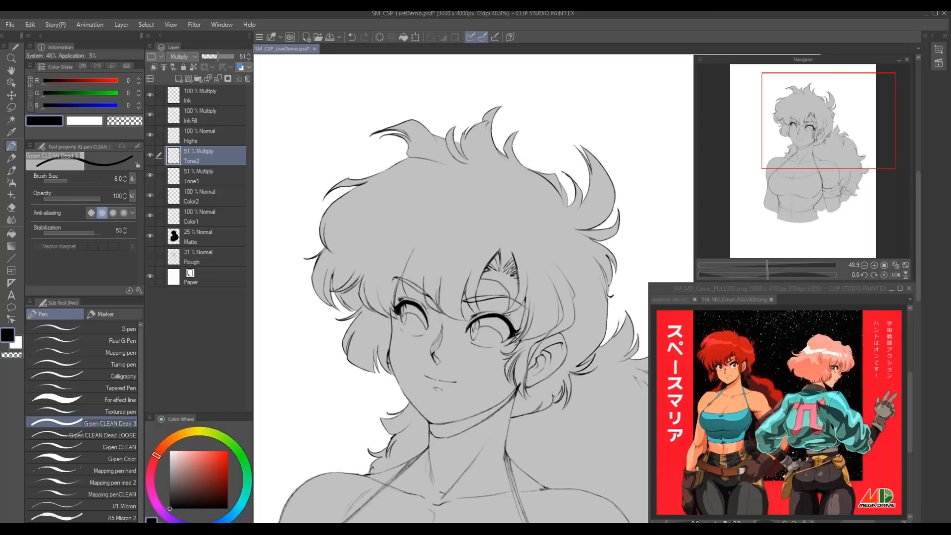
mouse_move(504, 356)
left_mouse_down()
mouse_move(468, 412)
mouse_move(442, 422)
left_mouse_up()
left_click_drag(344, 342, 369, 364)
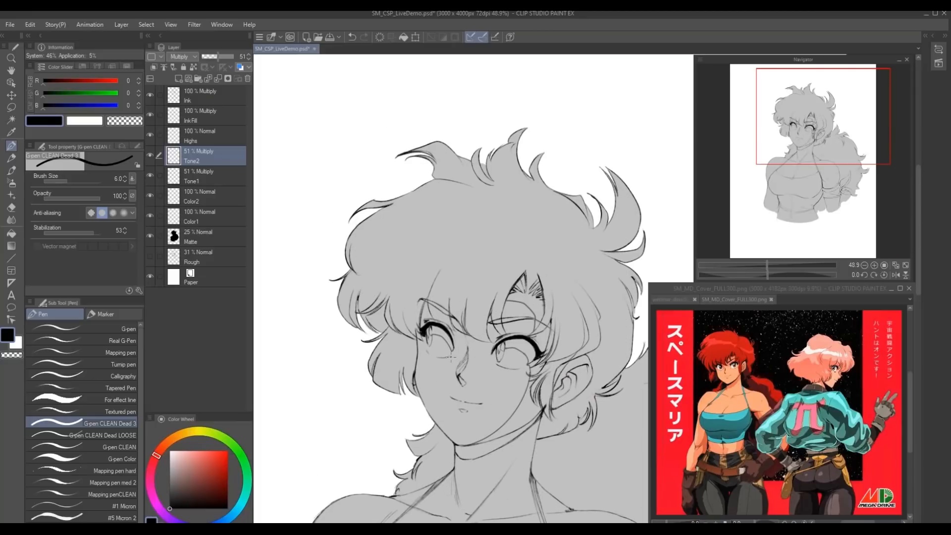
left_click_drag(381, 254, 418, 266)
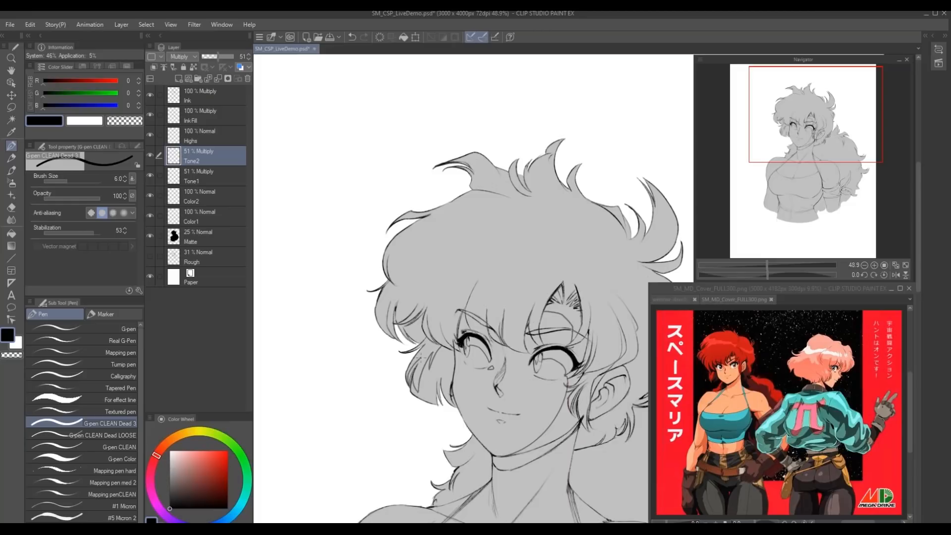
left_click_drag(409, 270, 437, 290)
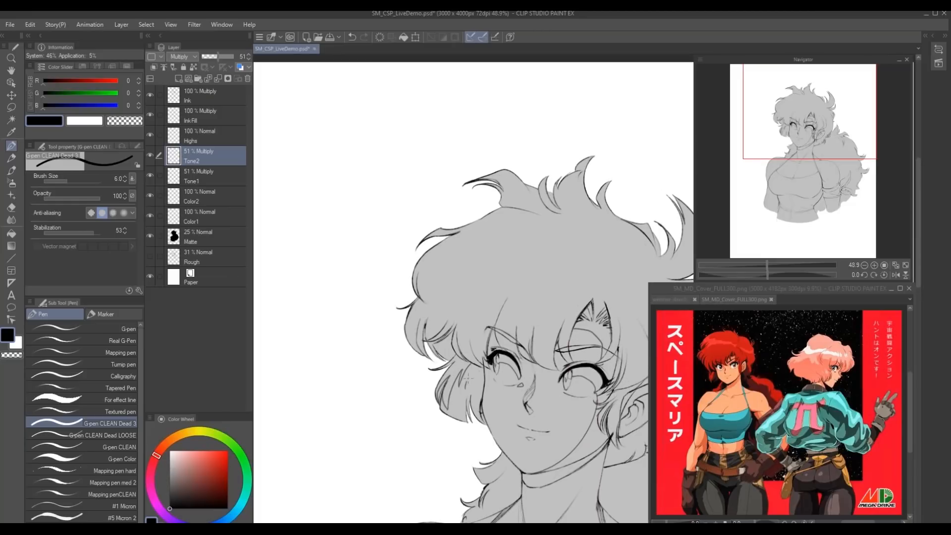
left_click_drag(438, 273, 454, 286)
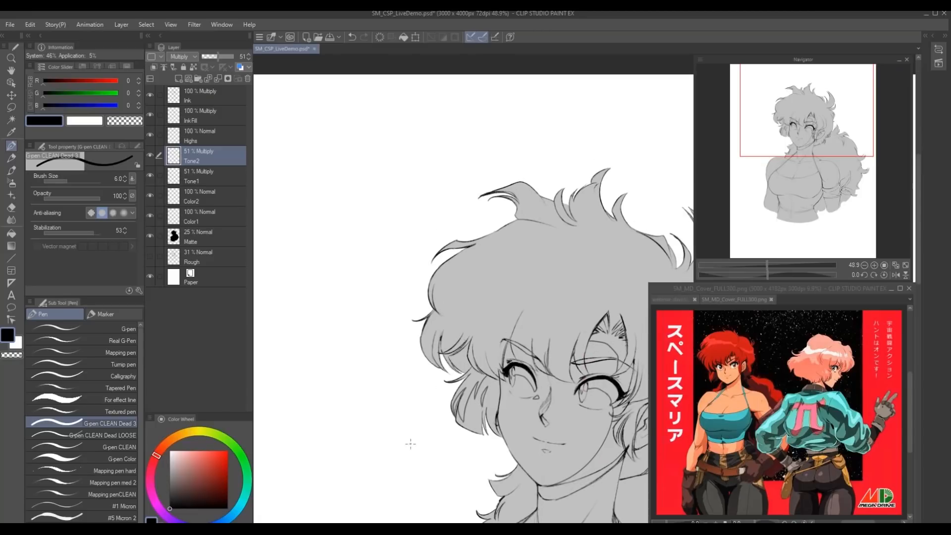
- Load the Matte layer's silhouette as a selection while Tone2 stays active, and undo the last hair stroke
left_click_drag(402, 350, 367, 347)
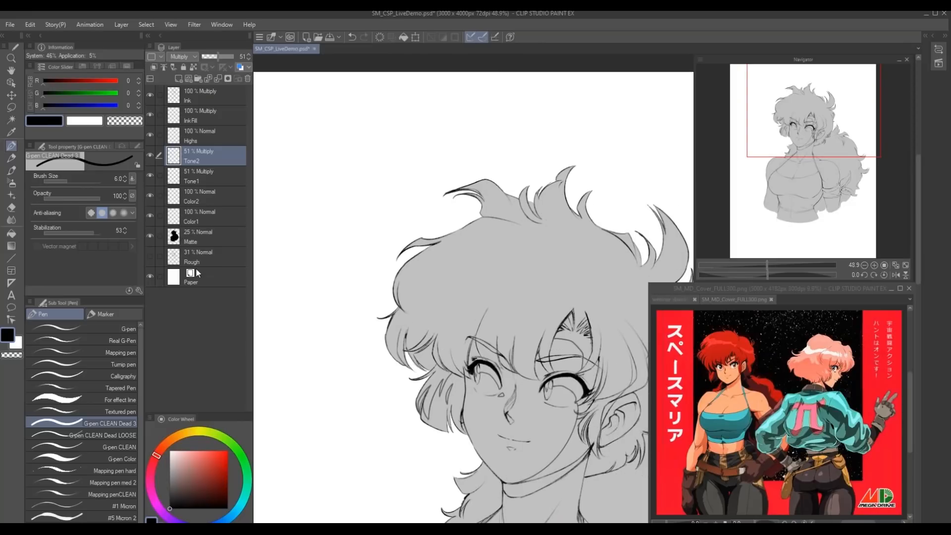
left_click(172, 237, "ctrl")
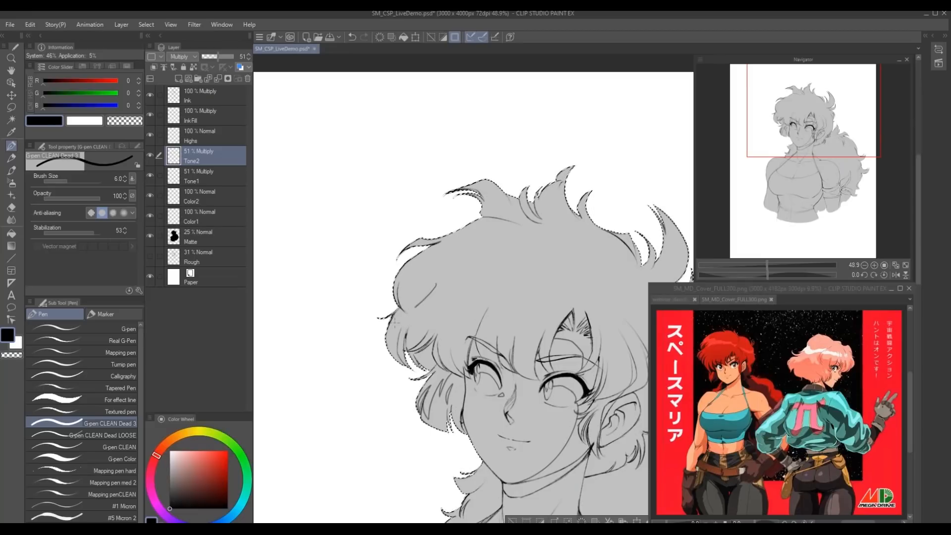
key("ctrl+z")
- Draw a jagged shadow contour through the side hair and the first fringe locks above the character's right eye
left_click_drag(397, 424, 355, 390)
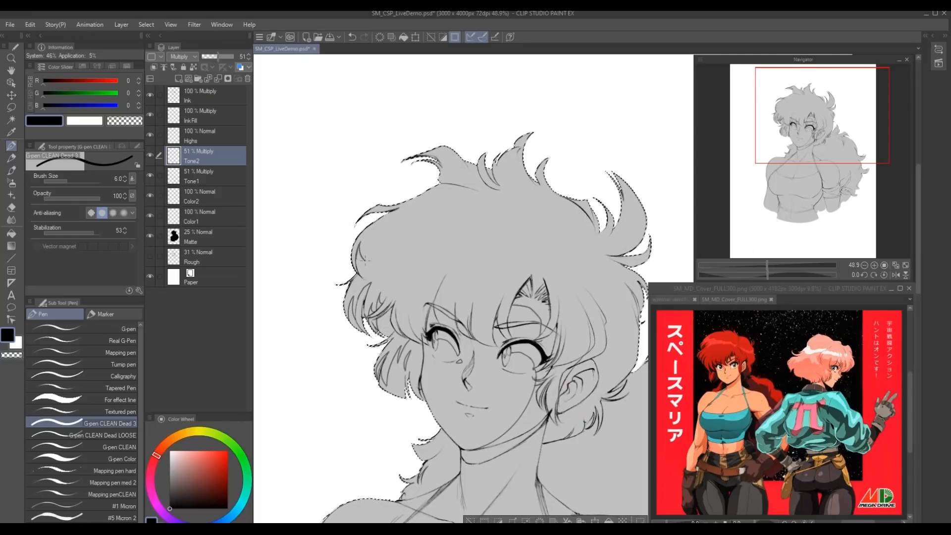
mouse_move(428, 268)
left_mouse_down()
mouse_move(392, 269)
mouse_move(434, 269)
left_mouse_up()
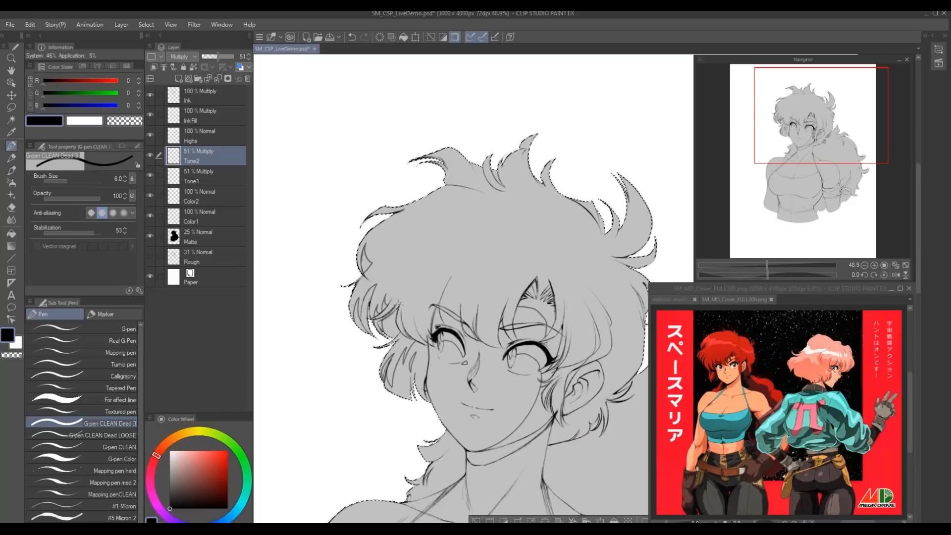
mouse_move(405, 297)
left_mouse_down()
mouse_move(424, 283)
mouse_move(417, 294)
left_mouse_up()
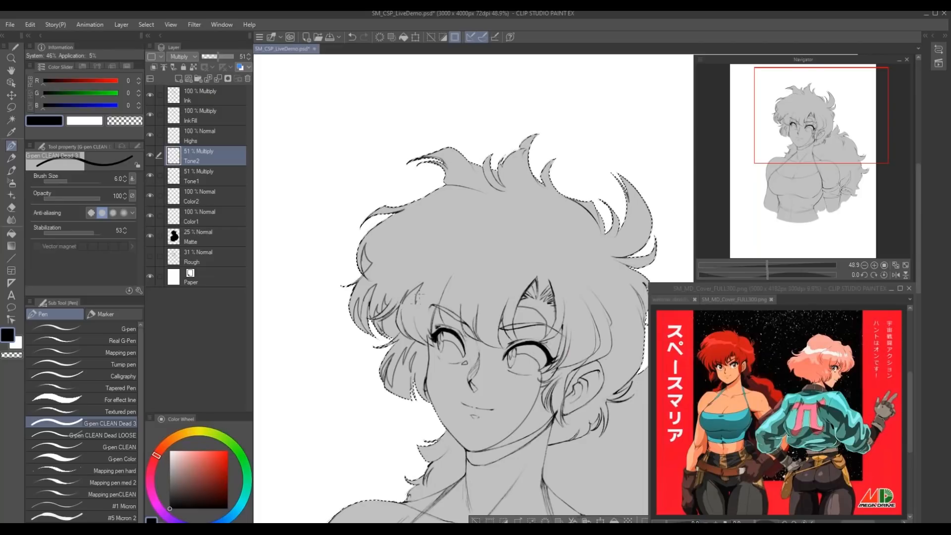
mouse_move(434, 289)
left_mouse_down()
mouse_move(451, 277)
mouse_move(428, 264)
left_mouse_up()
key("ctrl+z")
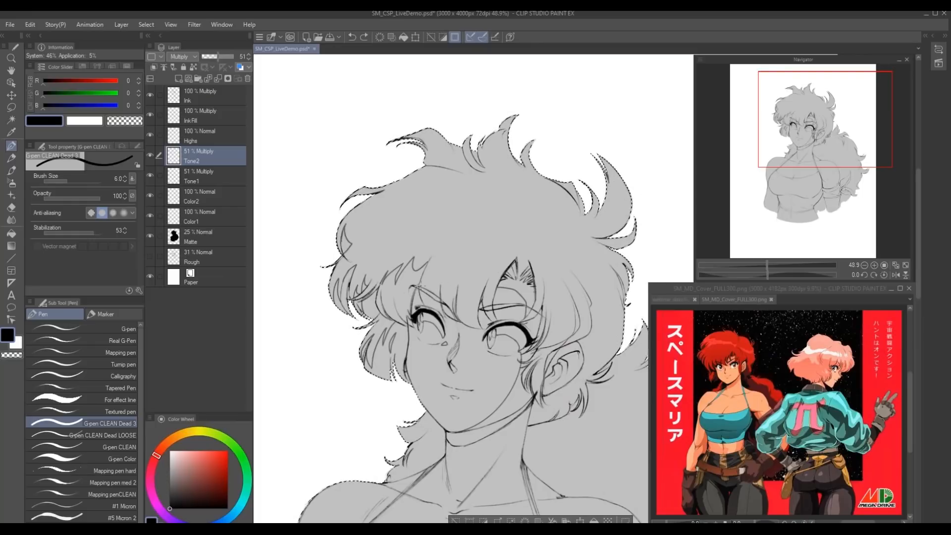
mouse_move(422, 285)
left_mouse_down()
mouse_move(443, 251)
mouse_move(441, 283)
left_mouse_up()
- Continue the jagged shadow contour across the forehead fringe and down the hair above and behind the ear
left_click_drag(487, 264, 449, 280)
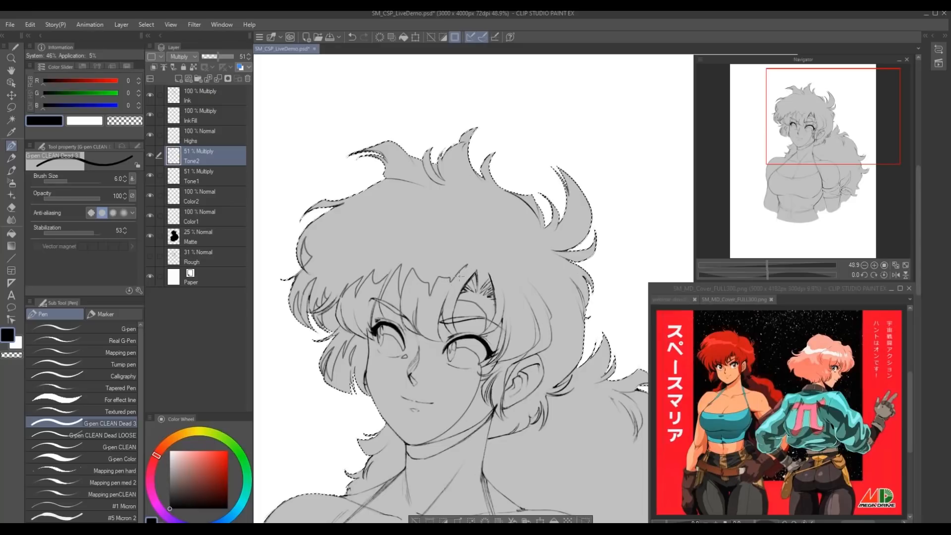
left_click_drag(444, 200, 435, 206)
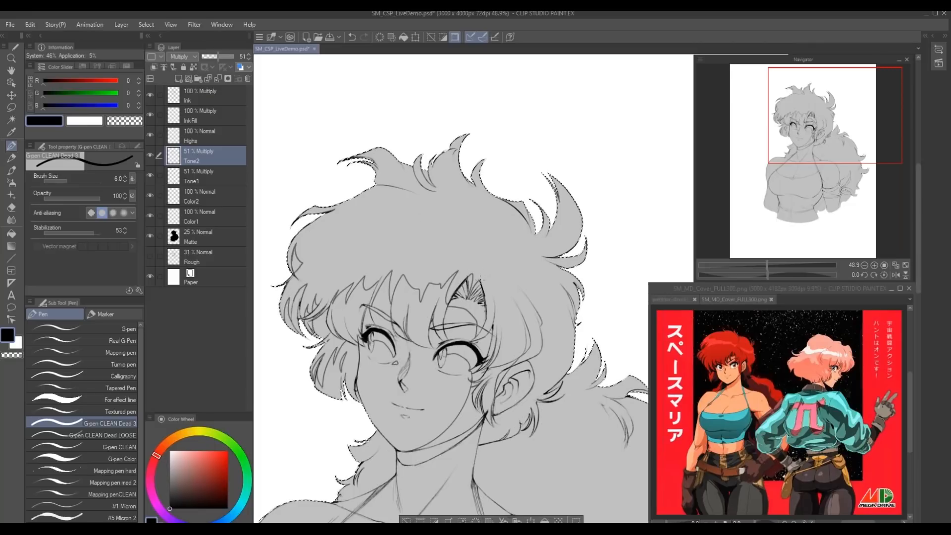
mouse_move(485, 280)
left_mouse_down()
mouse_move(493, 322)
mouse_move(492, 287)
mouse_move(500, 325)
left_mouse_up()
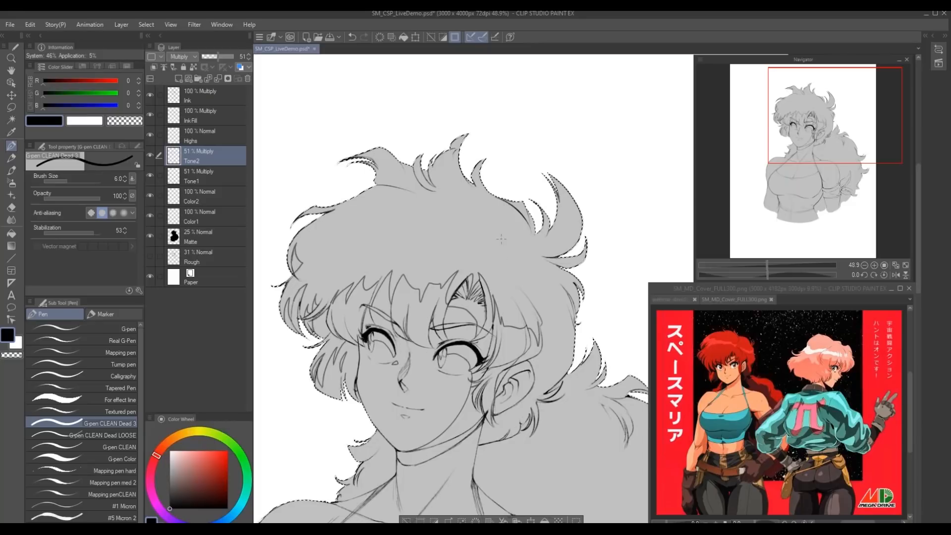
left_click_drag(538, 321, 515, 342)
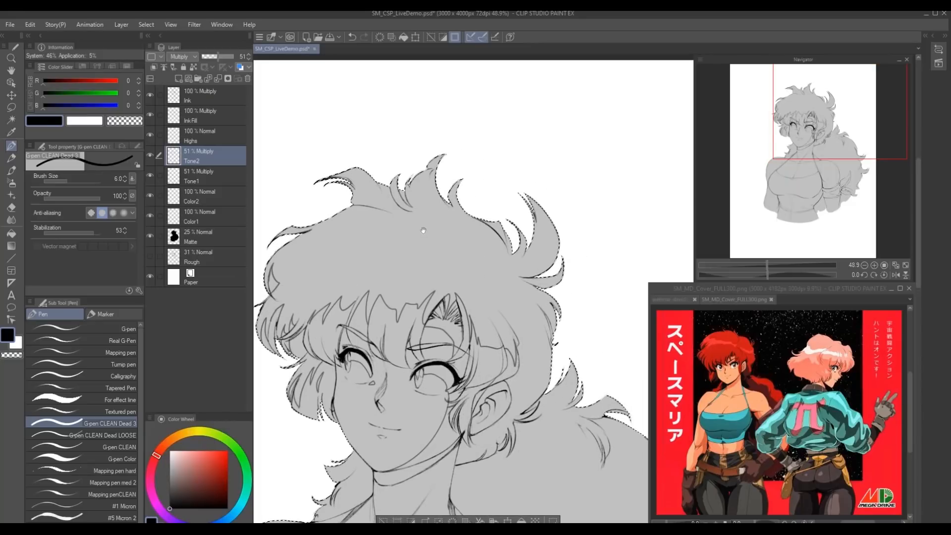
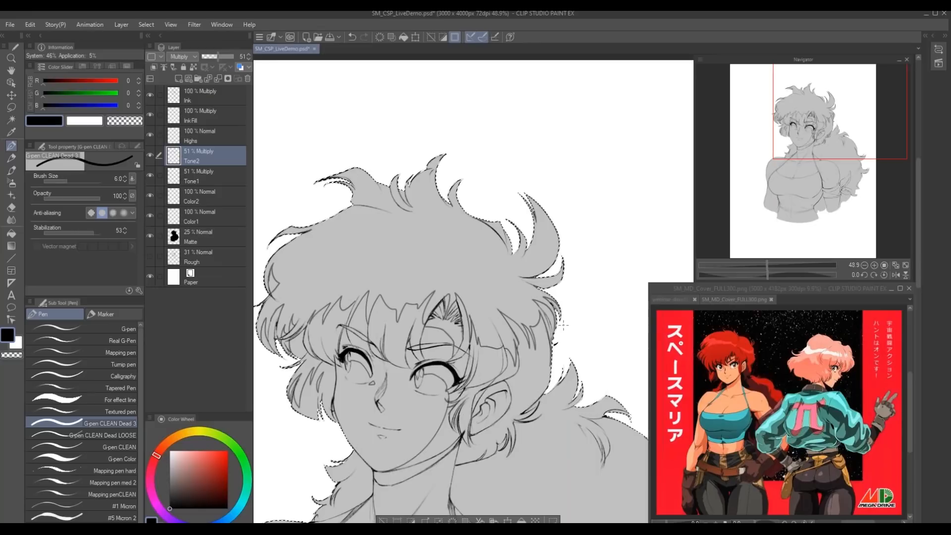
left_click_drag(563, 265, 563, 270)
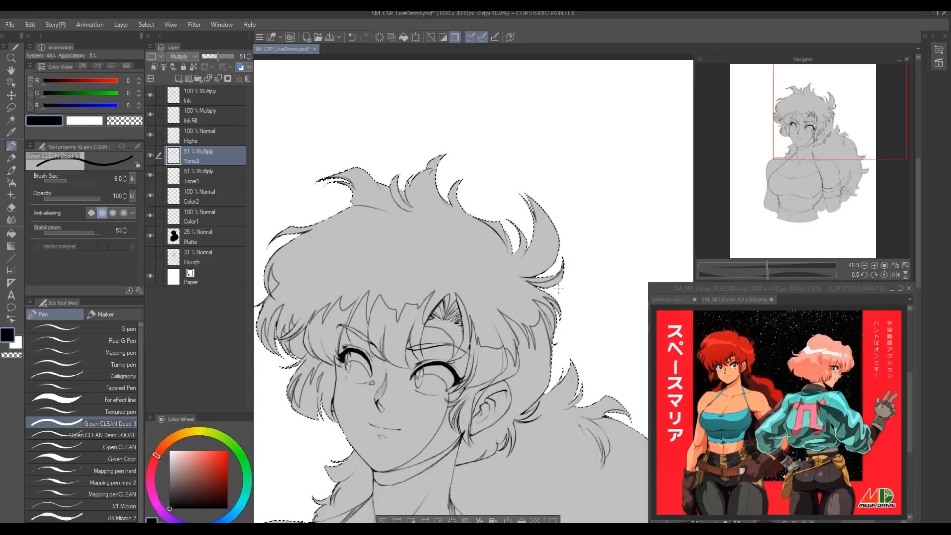
- Outline shadow shapes in the large curved tuft behind the head and in the spiky tufts along its crown
left_click_drag(525, 153, 562, 192)
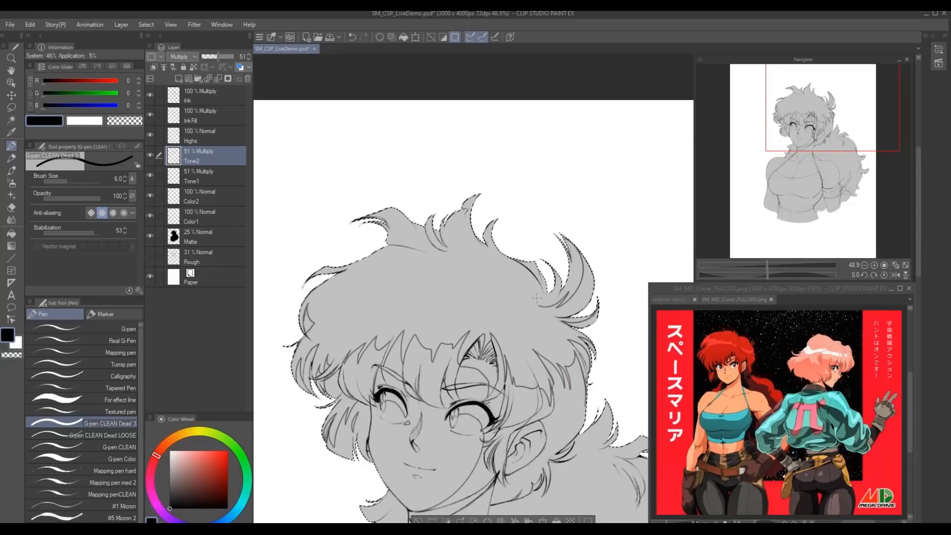
left_click_drag(485, 231, 443, 239)
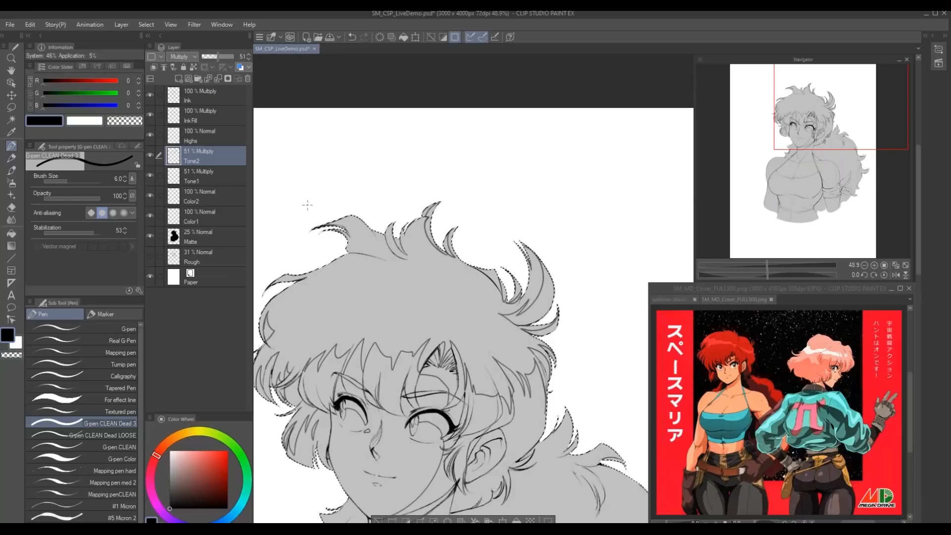
left_click_drag(307, 205, 350, 216)
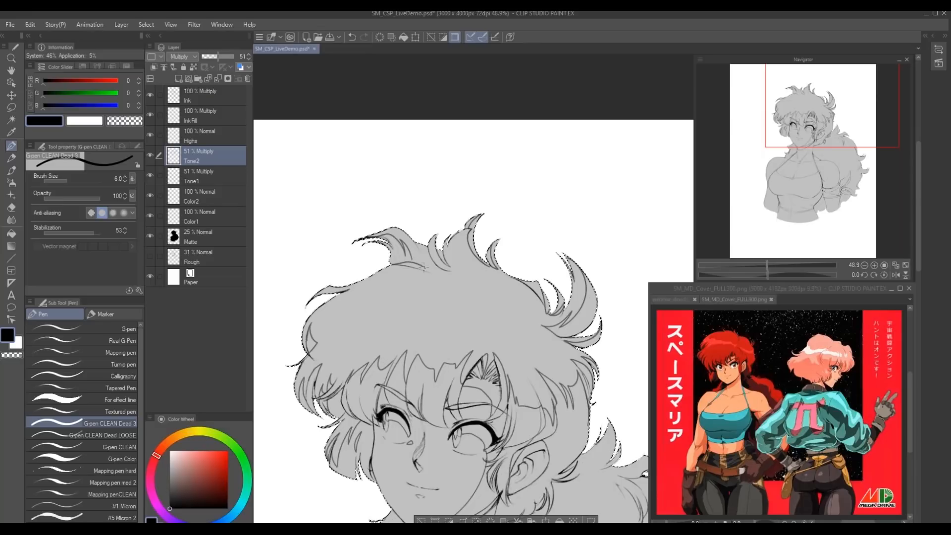
left_click_drag(378, 187, 405, 170)
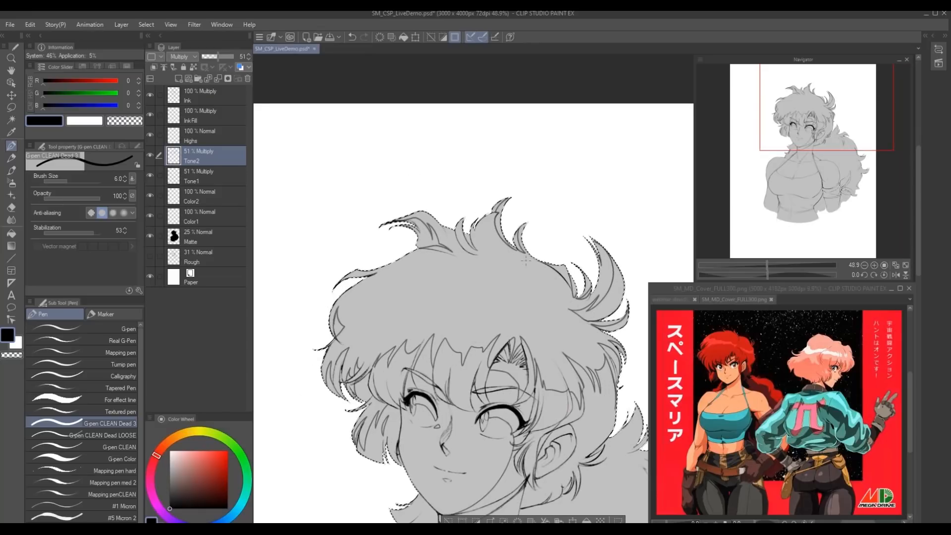
left_click_drag(412, 207, 343, 249)
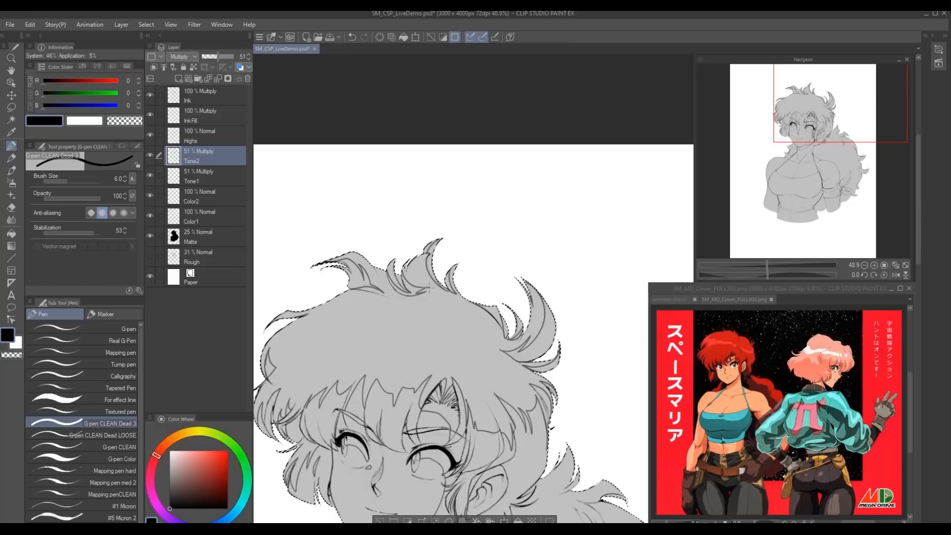
scroll(428, 286, "down", 2)
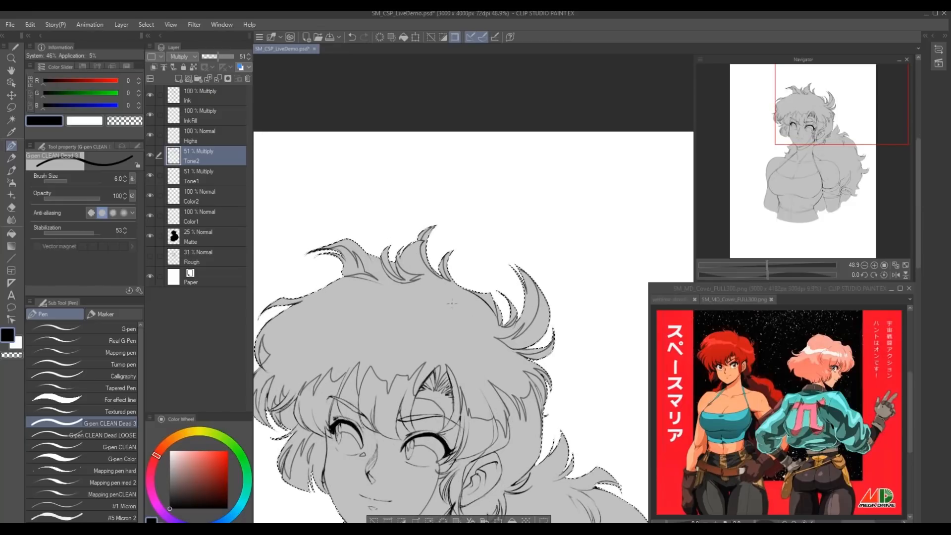
- Draw a cluster of pointed, jagged shadow shapes on the crown beside the large curved tuft
left_click_drag(467, 318, 471, 329)
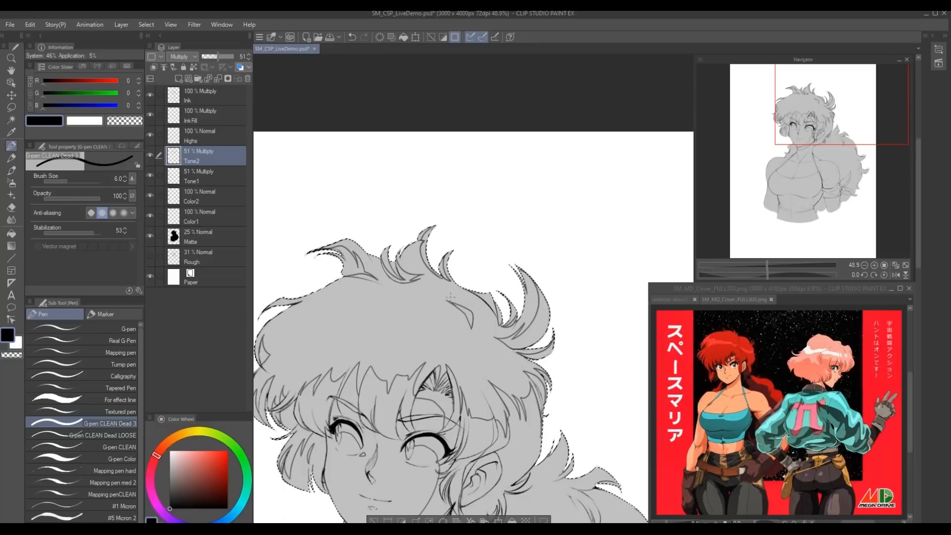
left_click_drag(446, 301, 472, 311)
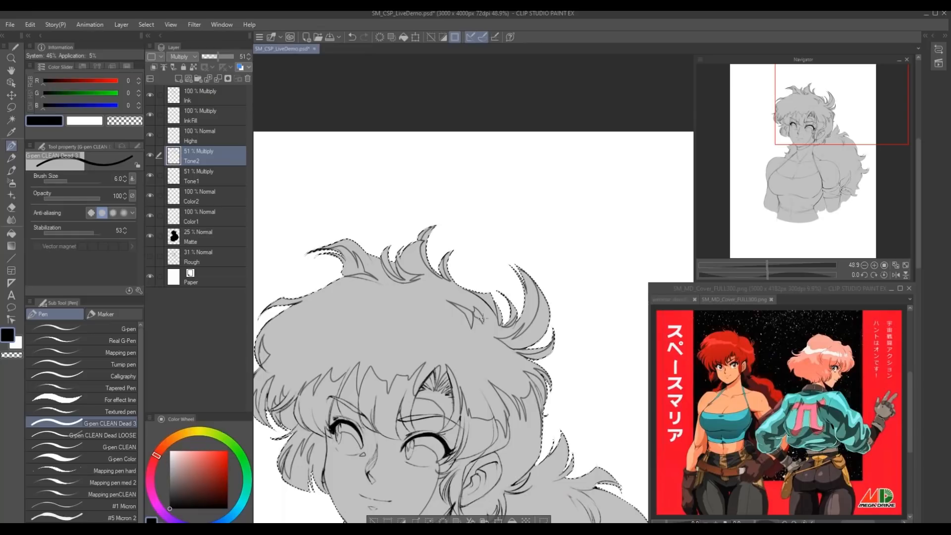
left_click_drag(483, 337, 513, 337)
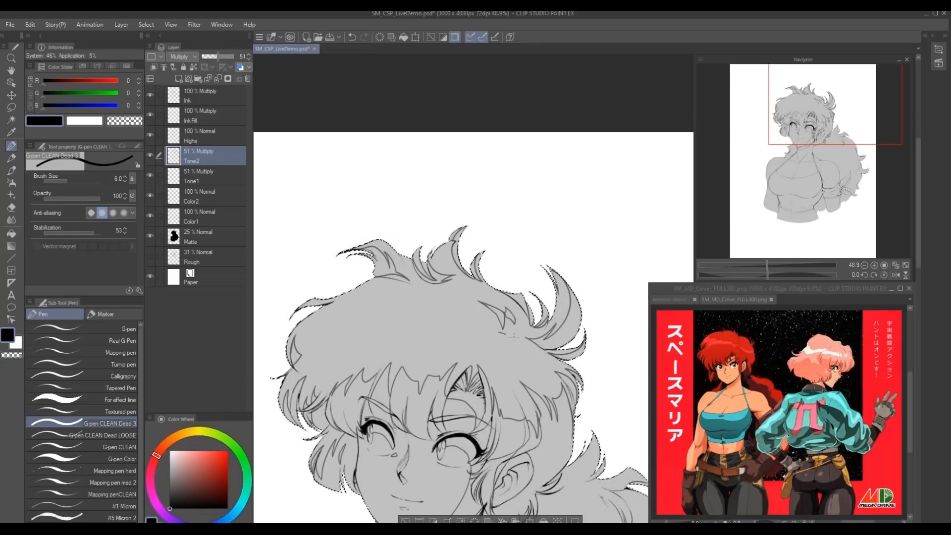
left_click_drag(513, 337, 436, 294)
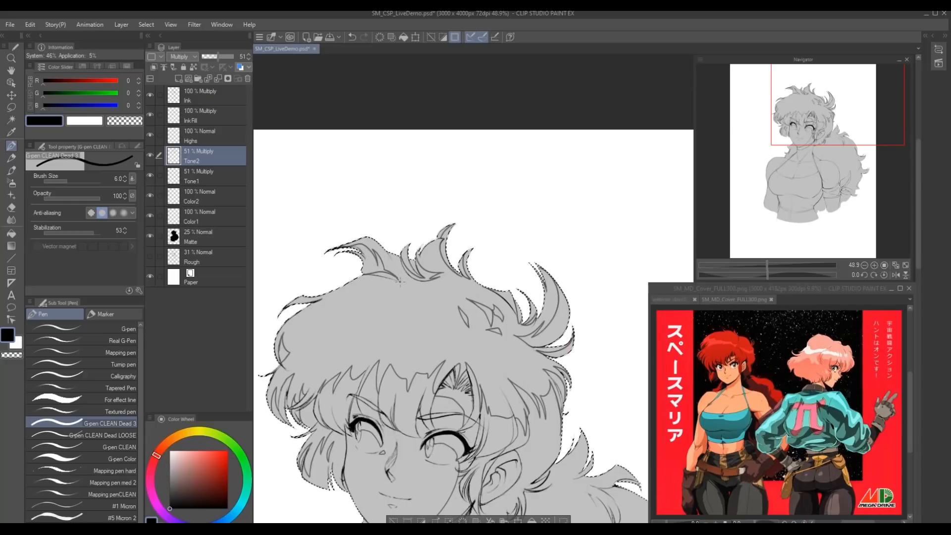
- Draw a small pointed shadow shape on the front of the hair crown
left_click_drag(376, 297, 432, 241)
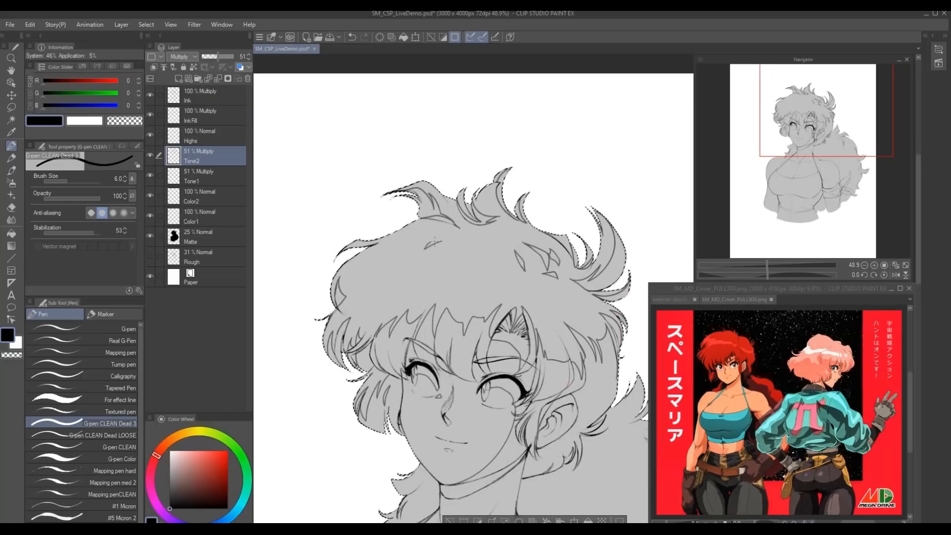
scroll(444, 242, "down", 3)
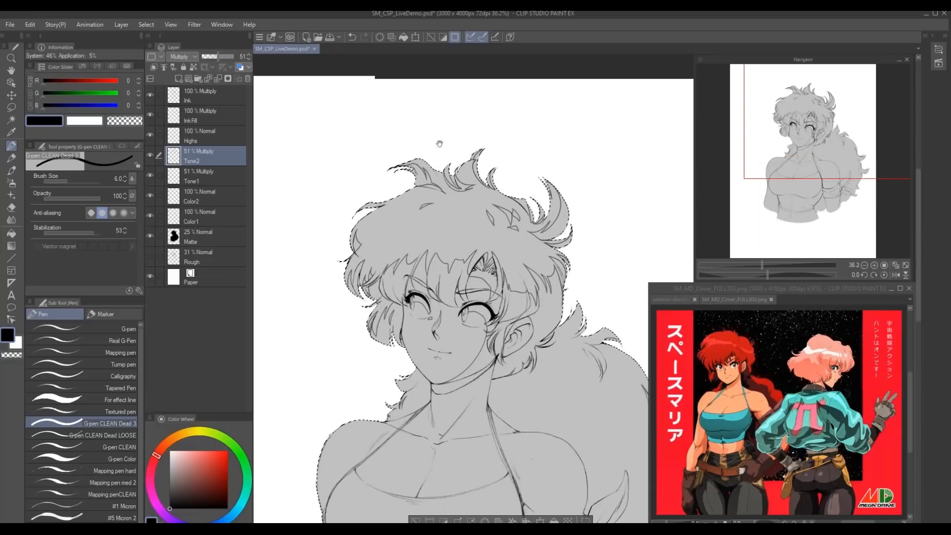
scroll(504, 325, "up", 1)
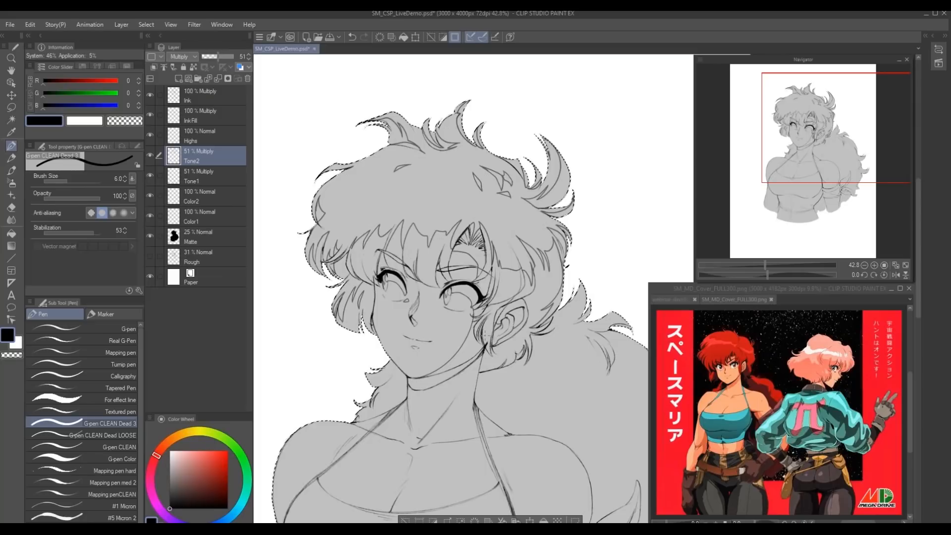
- Undo the last stroke and outline a small shadow shape along the side of the nose
key("ctrl+z")
left_click_drag(393, 398, 477, 459)
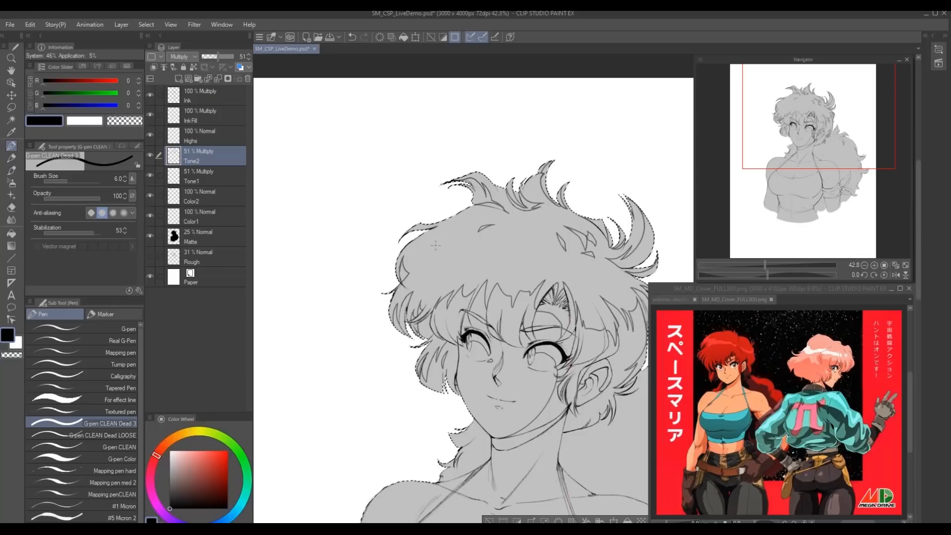
mouse_move(440, 419)
left_mouse_down()
mouse_move(376, 332)
mouse_move(380, 365)
left_mouse_up()
key("e")
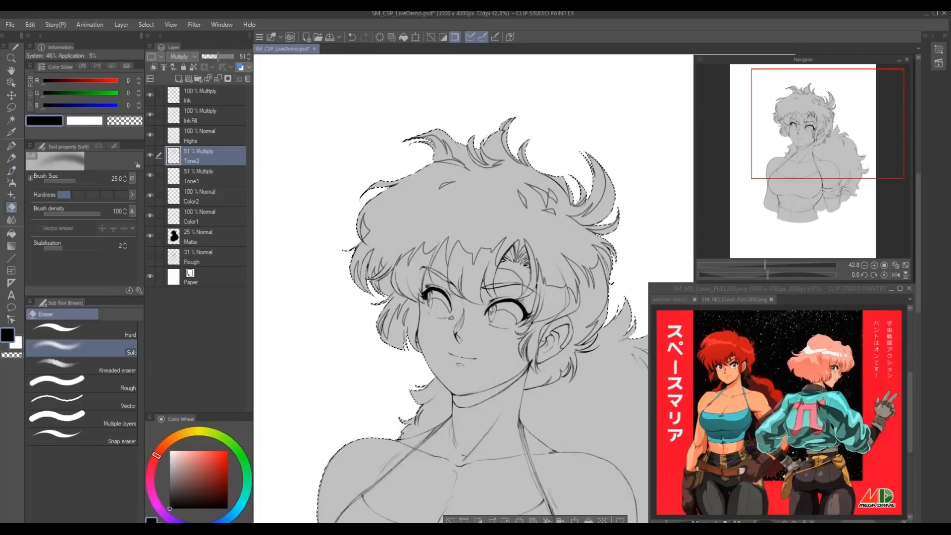
key("p")
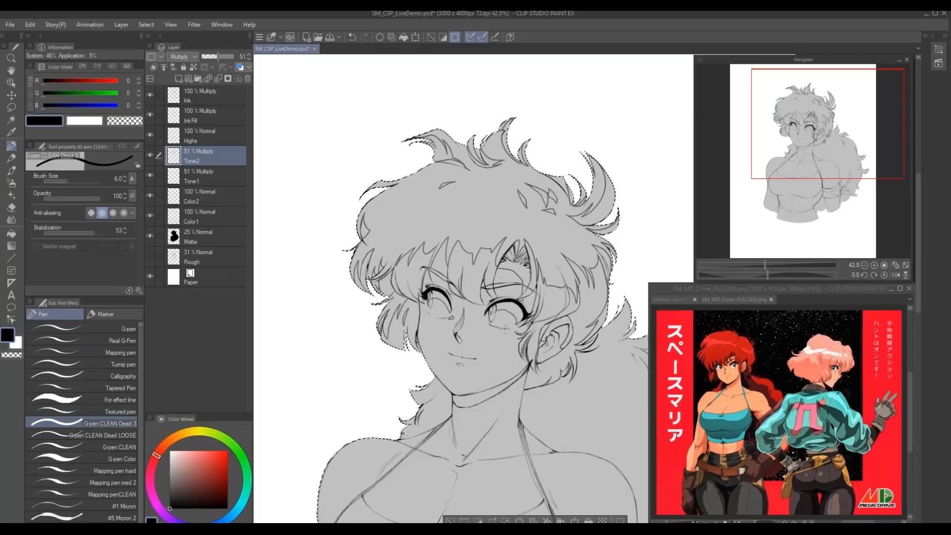
scroll(496, 266, "up", 2)
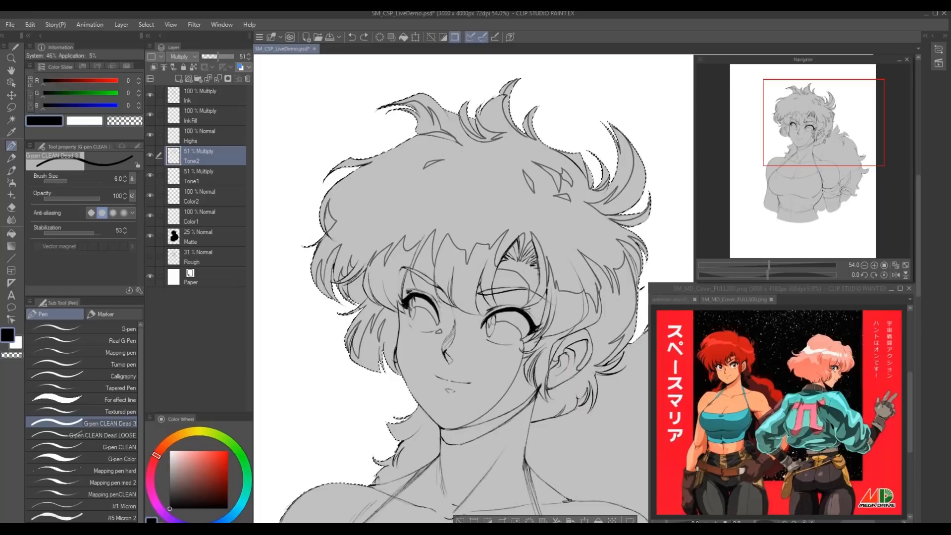
- Try a lassoed shadow area along the cheek and jaw without the silhouette selection, clearing it and returning to the pen
key("m")
key("ctrl+d")
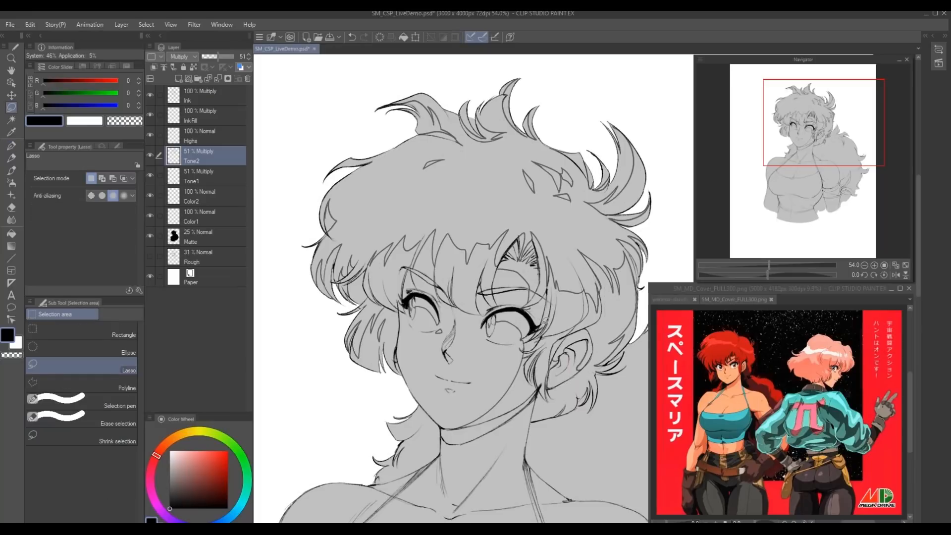
mouse_move(528, 335)
left_mouse_down()
mouse_move(530, 360)
mouse_move(512, 392)
mouse_move(455, 429)
mouse_move(450, 418)
mouse_move(523, 341)
left_mouse_up()
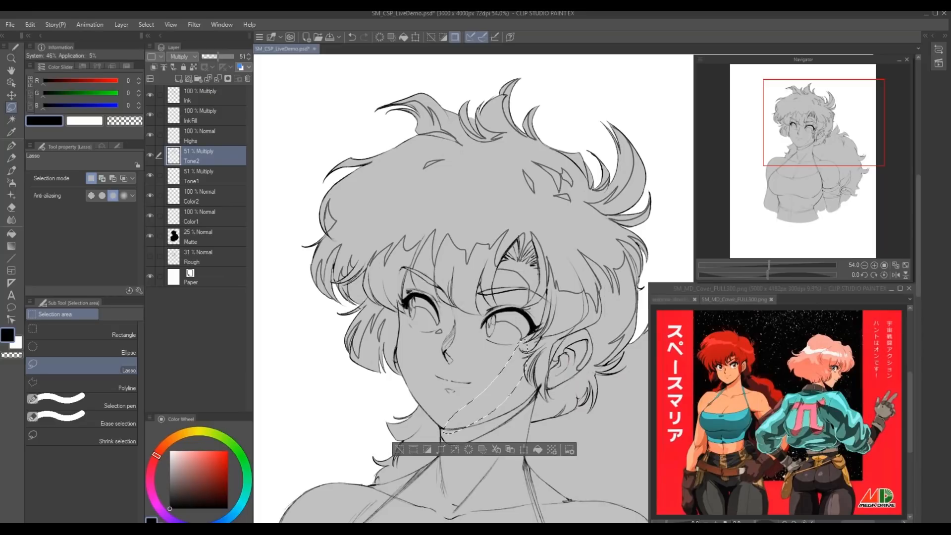
key("ctrl+d")
key("p")
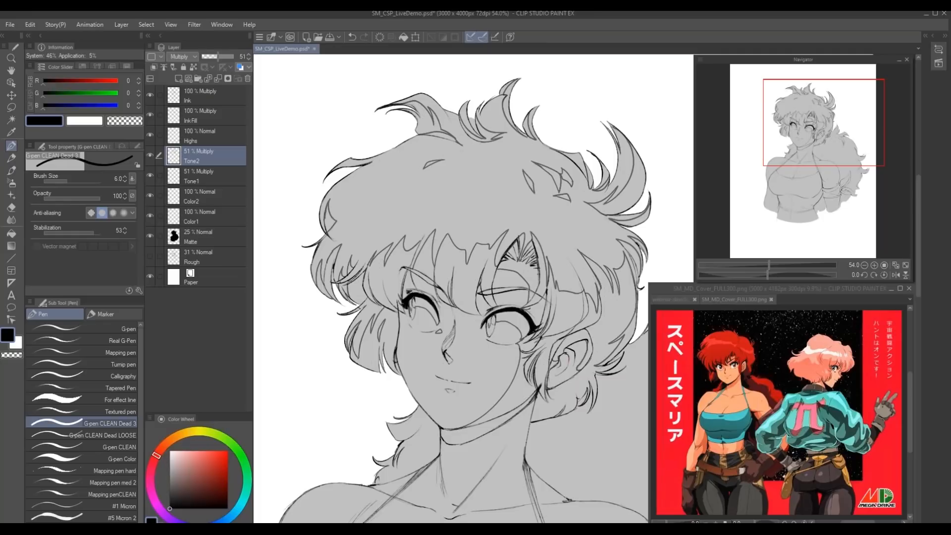
- Outline a small shadow shape under the lower lip and reload the selection from the Matte layer
key("ctrl+z")
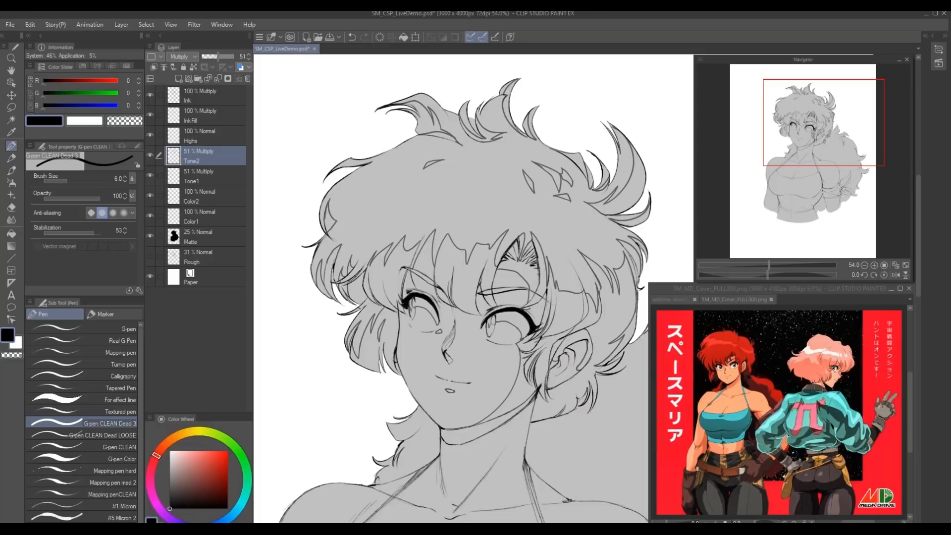
scroll(419, 401, "down", 3)
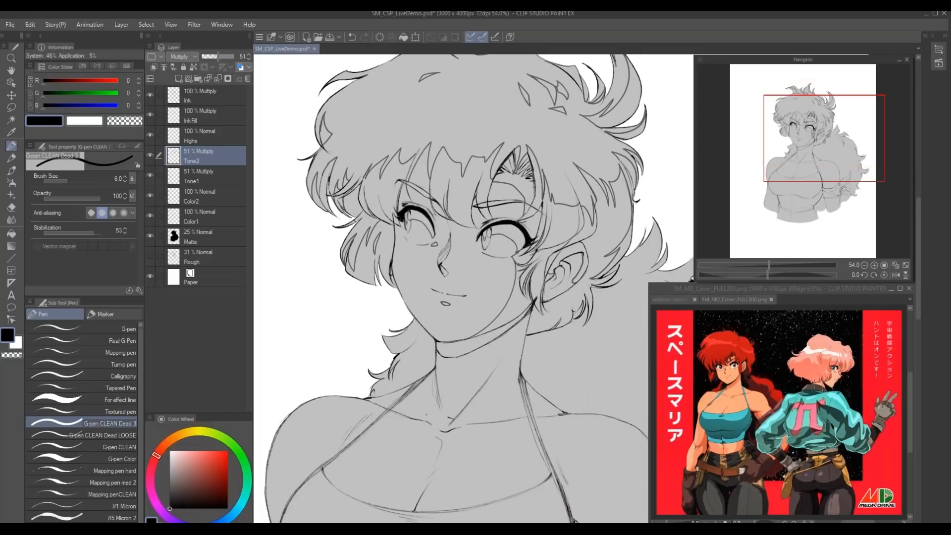
left_click_drag(414, 436, 525, 473)
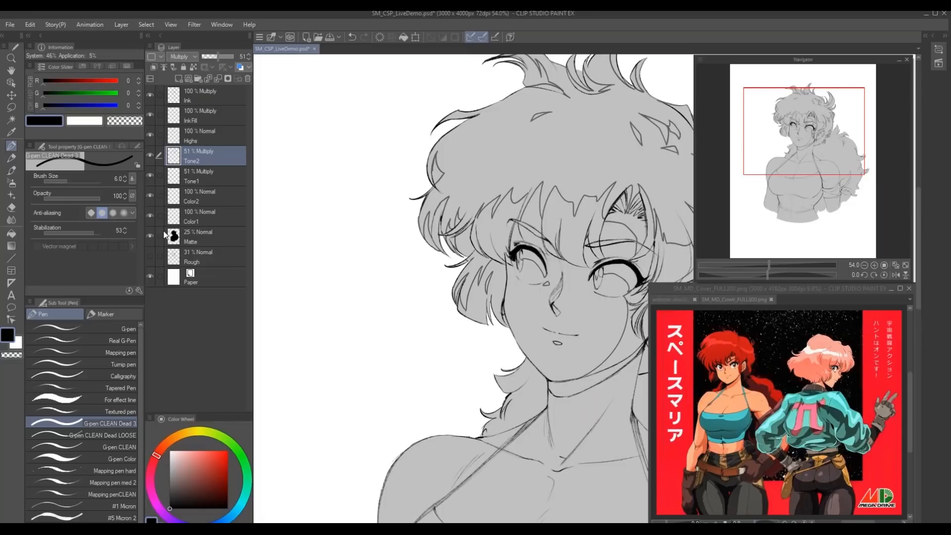
left_click(168, 236, "ctrl")
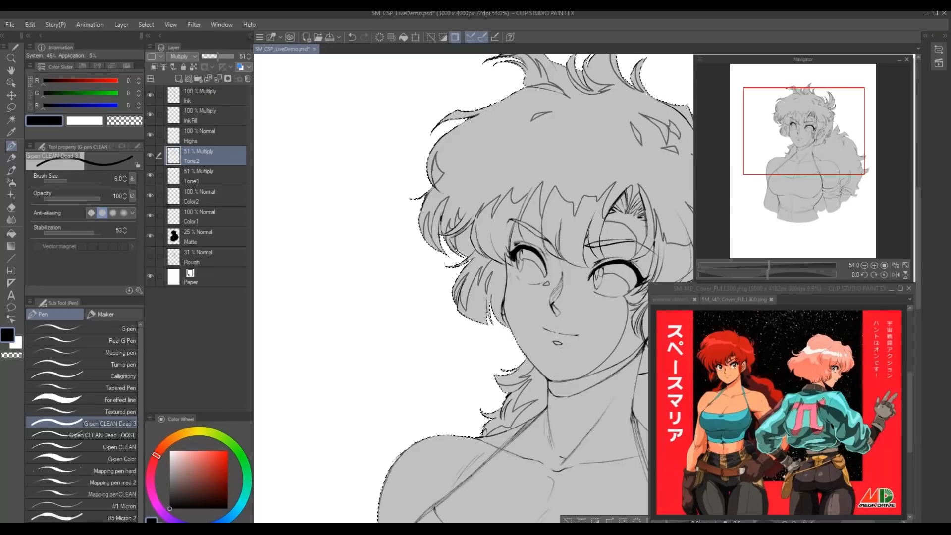
- Draw the fringe's cast-shadow contour across the brow, eyes and bridge of the nose
mouse_move(611, 361)
left_mouse_down()
mouse_move(446, 421)
mouse_move(403, 372)
mouse_move(477, 434)
left_mouse_up()
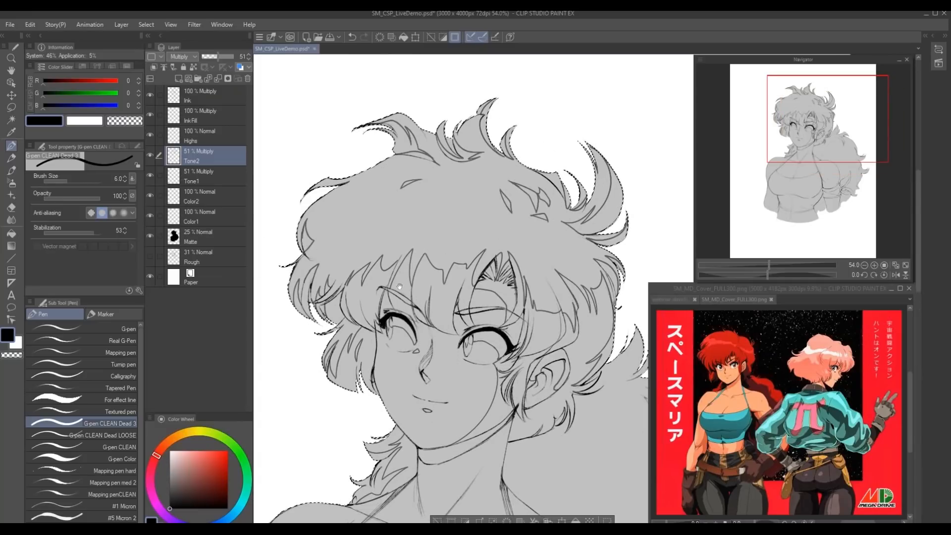
left_click_drag(398, 291, 417, 310)
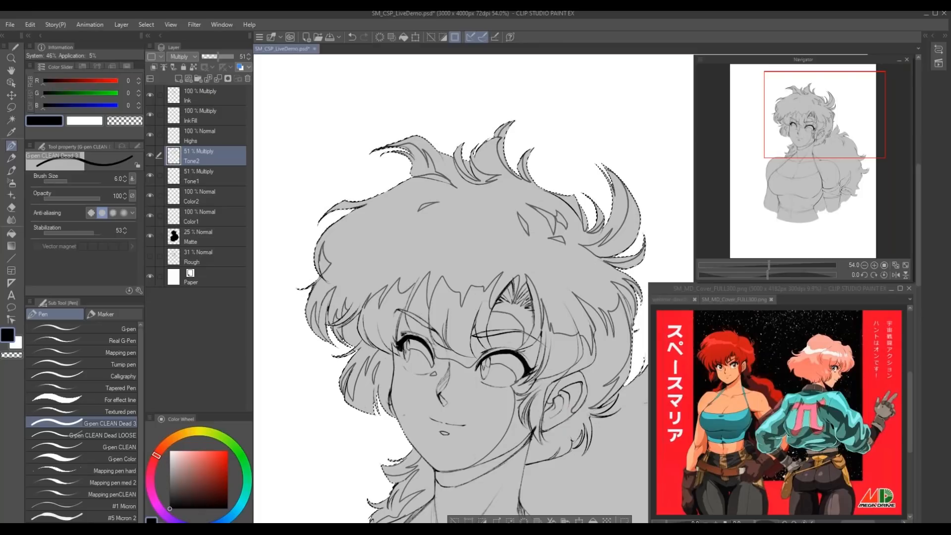
key("ctrl+z")
left_click_drag(401, 336, 373, 395)
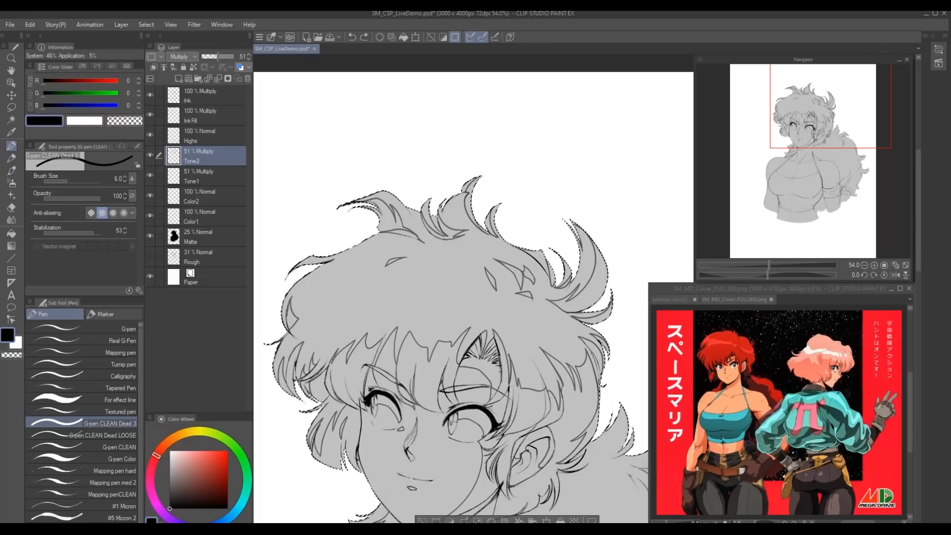
key("ctrl+y")
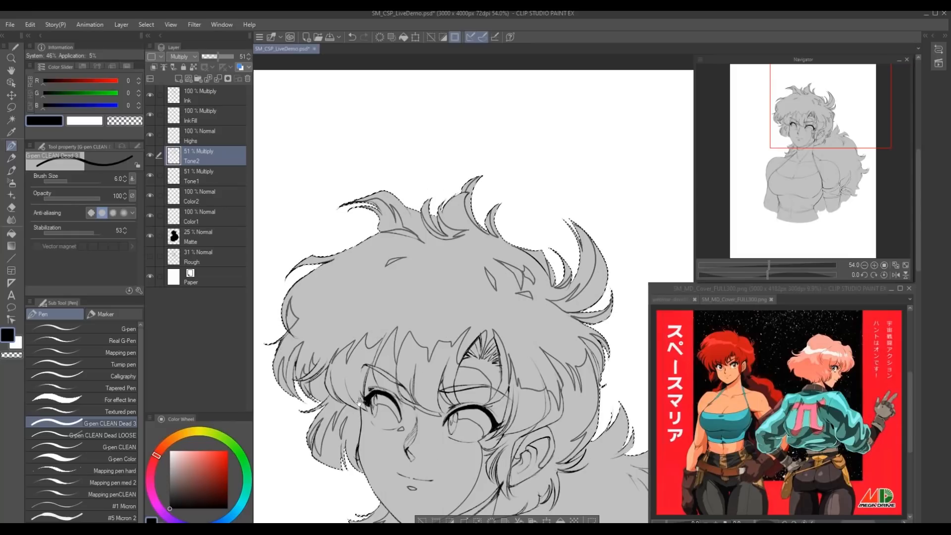
left_click_drag(360, 403, 386, 374)
mouse_move(424, 454)
left_mouse_down()
mouse_move(427, 427)
mouse_move(429, 471)
mouse_move(439, 448)
mouse_move(436, 329)
left_mouse_up()
- Draw long, pointed shadow locks across the upper part of the ponytail behind the shoulder
mouse_move(439, 478)
left_mouse_down()
mouse_move(462, 481)
mouse_move(392, 516)
mouse_move(283, 532)
left_mouse_up()
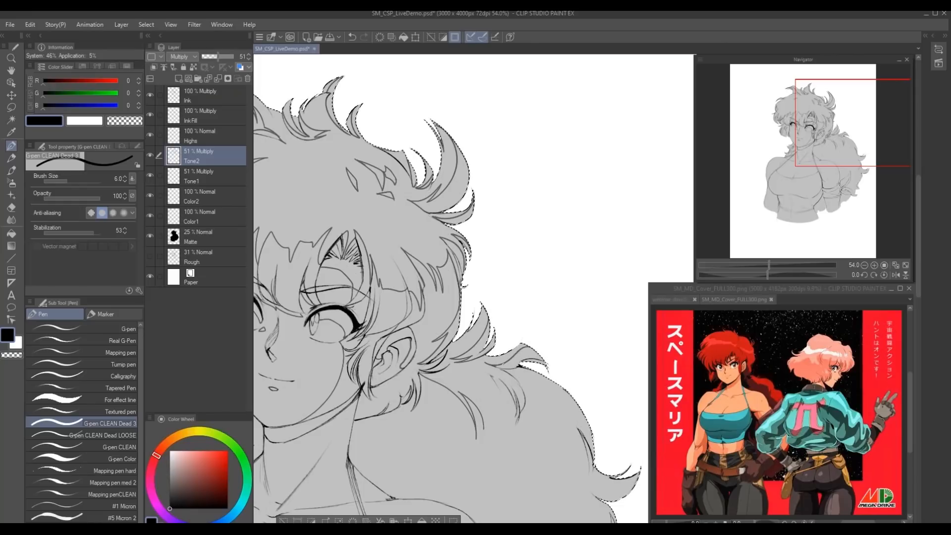
scroll(448, 292, "down", 1)
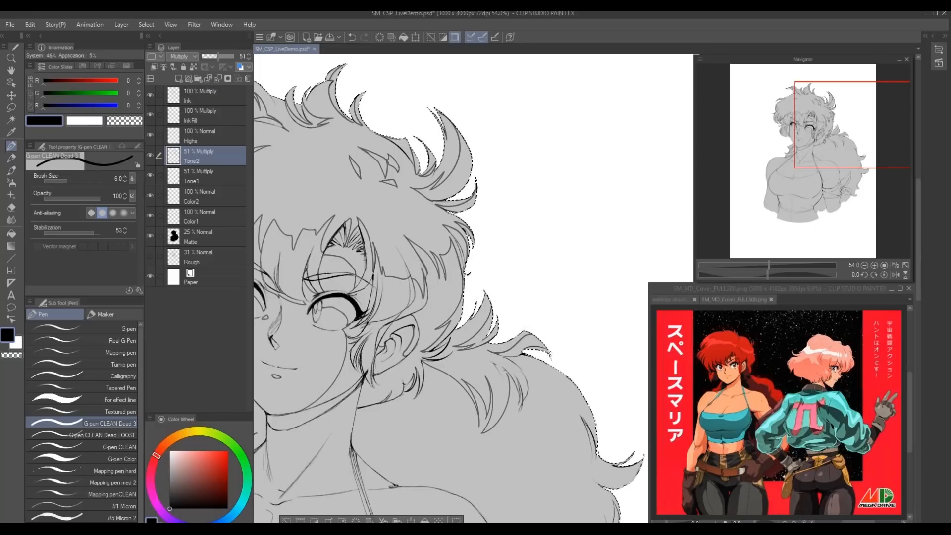
scroll(449, 293, "right", 1)
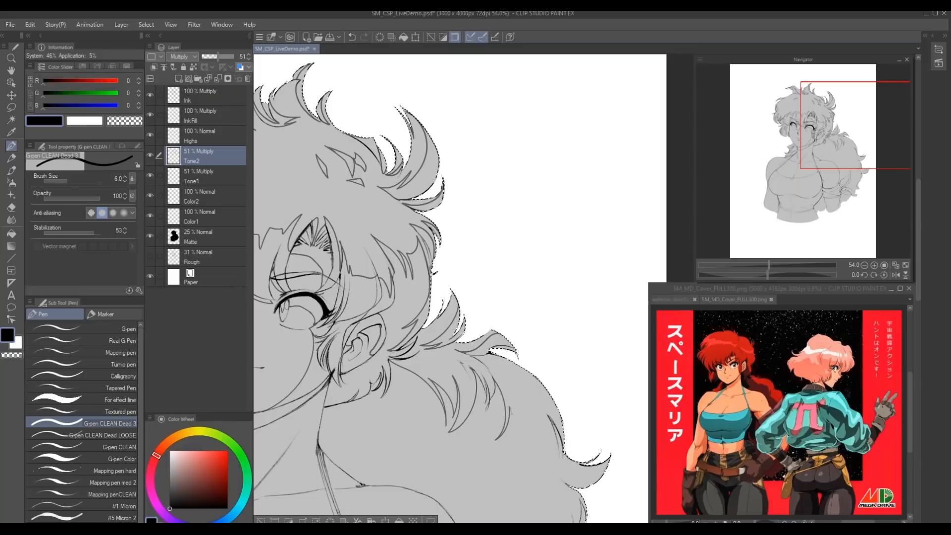
scroll(461, 288, "down", 1)
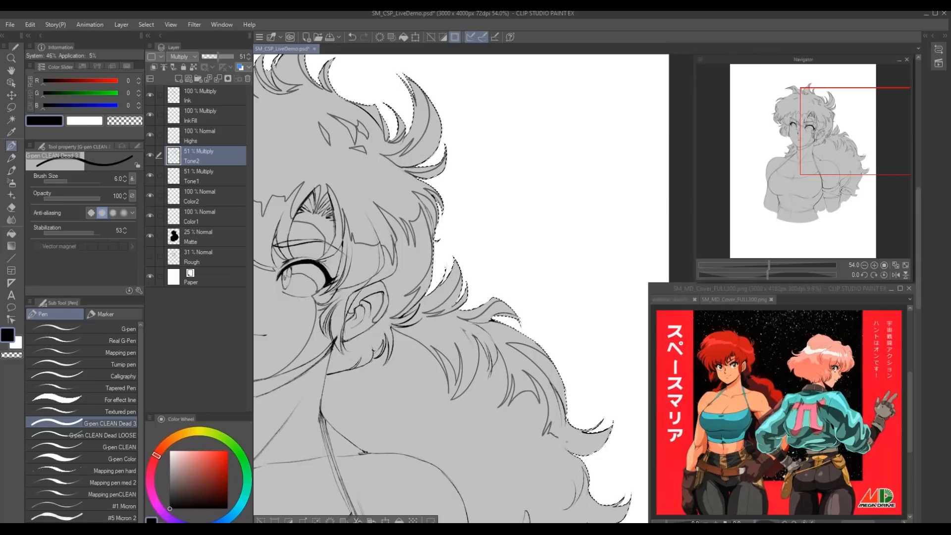
mouse_move(377, 451)
left_mouse_down()
mouse_move(319, 402)
mouse_move(402, 406)
mouse_move(465, 426)
left_mouse_up()
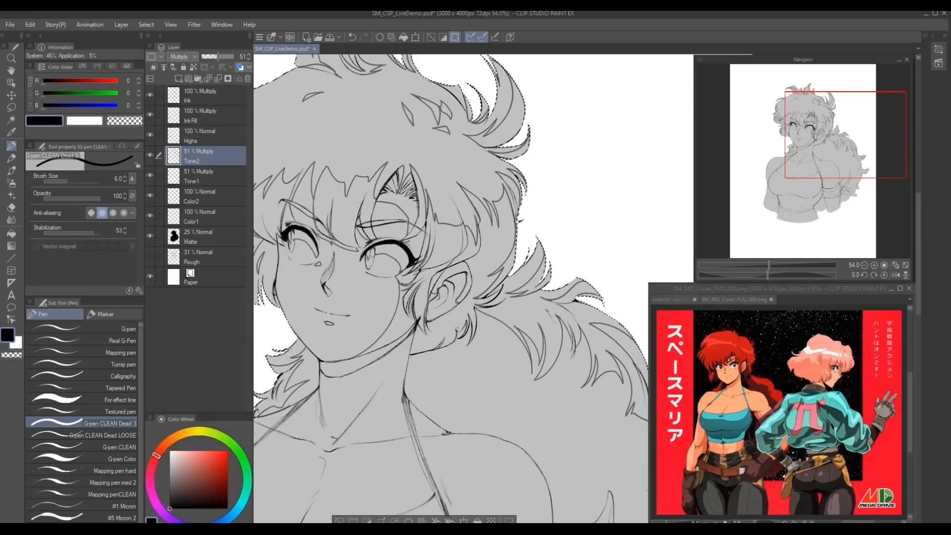
- Continue the jagged shadow locks down the ponytail's outer edge and add a small pointed shape in its middle
mouse_move(570, 426)
left_mouse_down()
mouse_move(469, 380)
mouse_move(575, 448)
left_mouse_up()
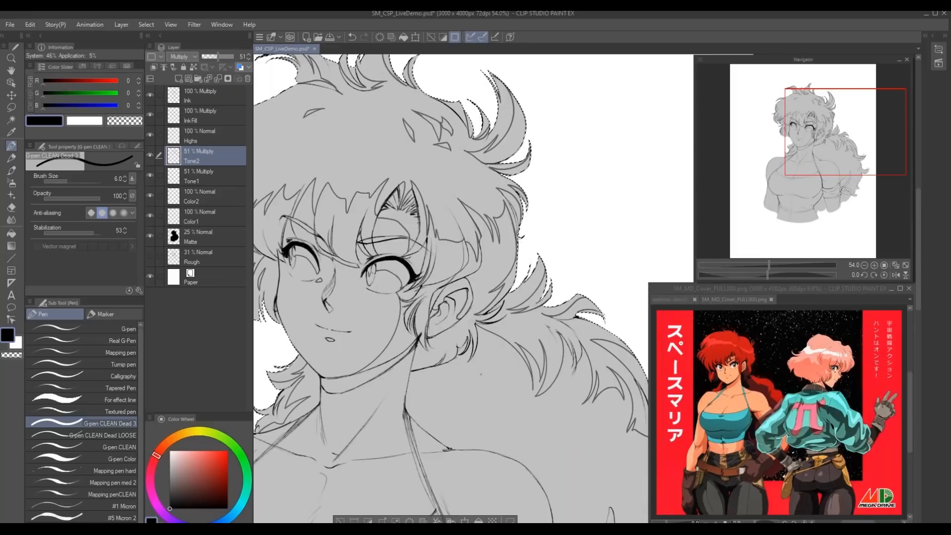
left_click_drag(574, 449, 545, 423)
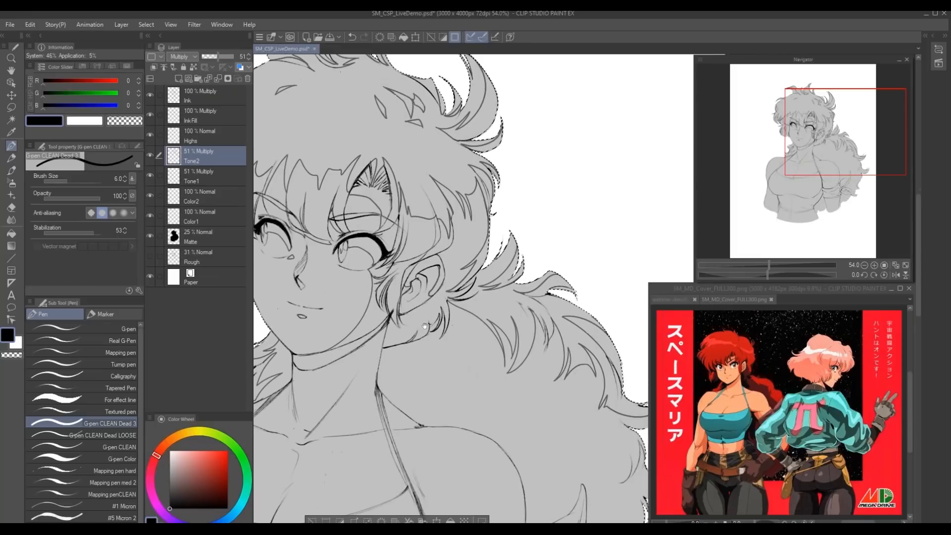
left_click_drag(569, 444, 504, 403)
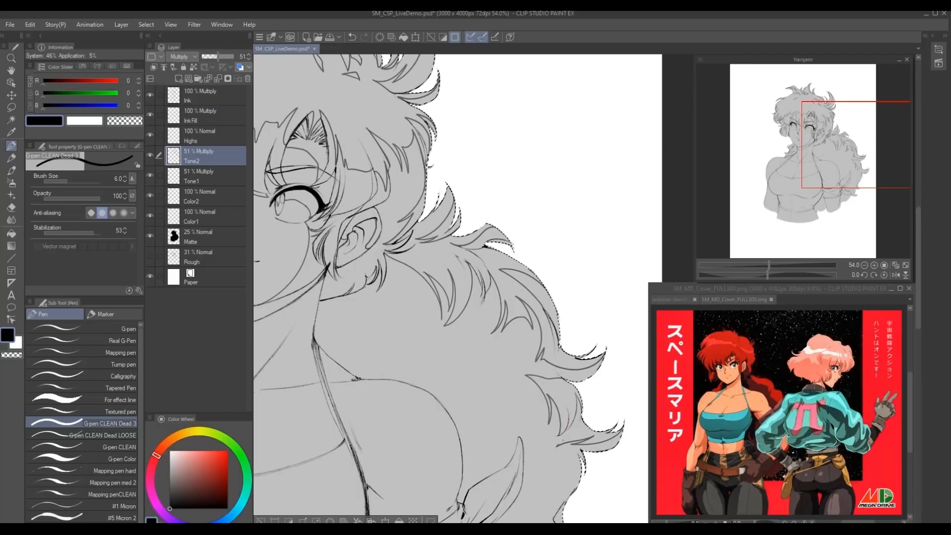
left_click_drag(446, 287, 473, 300)
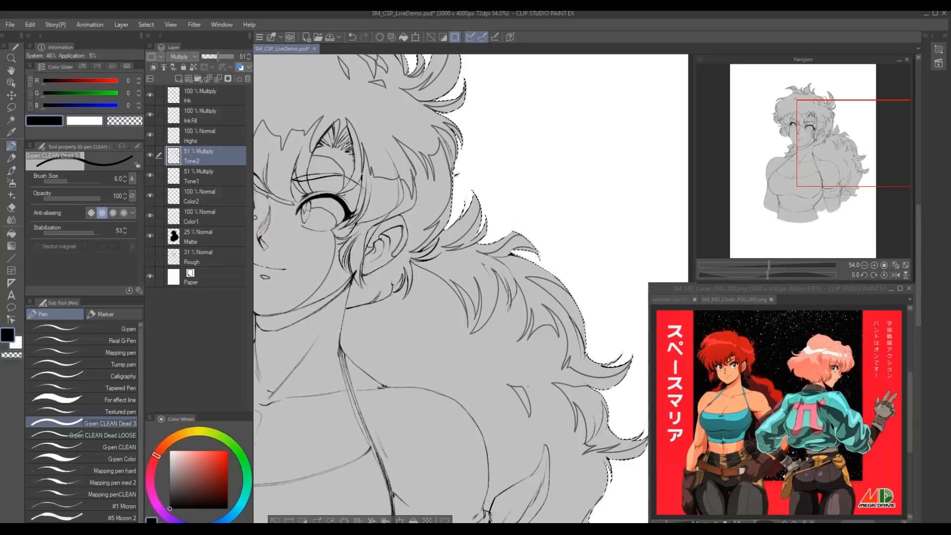
- Outline curved shadow locks in the lower ponytail beside the knotted cloth on the arm
left_click_drag(406, 457, 457, 385)
left_click_drag(385, 240, 483, 380)
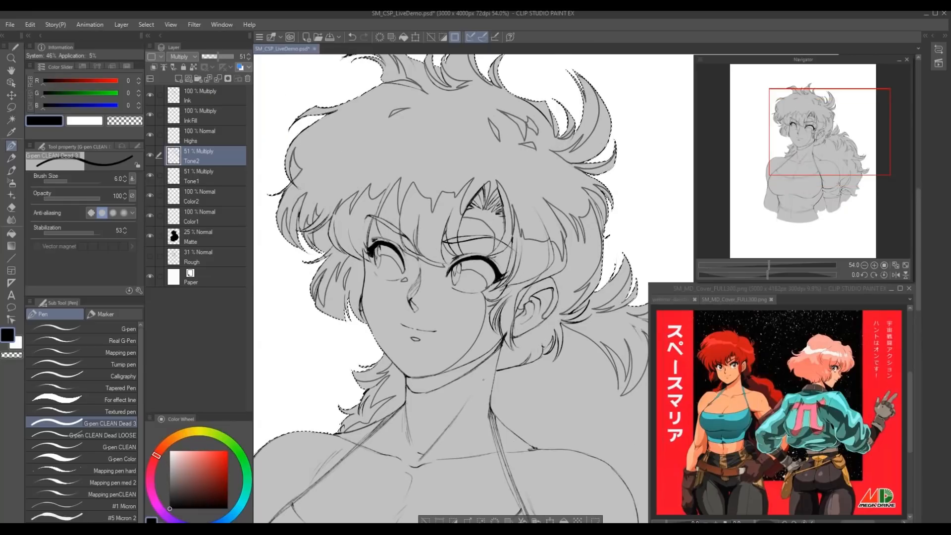
mouse_move(510, 432)
left_mouse_down()
mouse_move(358, 323)
mouse_move(452, 330)
mouse_move(507, 387)
mouse_move(498, 417)
mouse_move(480, 421)
mouse_move(496, 426)
mouse_move(478, 431)
mouse_move(507, 353)
left_mouse_up()
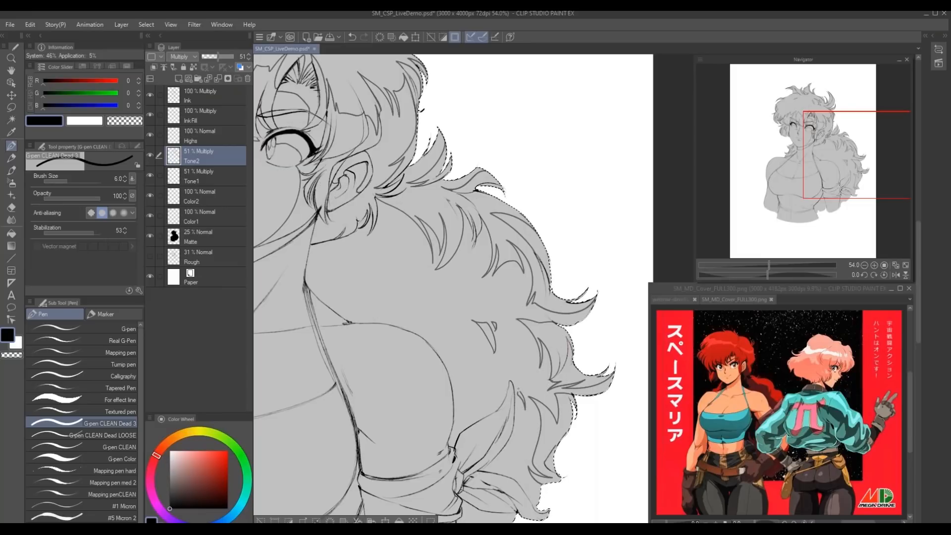
- Review the shadow contours across the hair, face, ponytail and upper body
left_click_drag(384, 335, 472, 318)
scroll(446, 391, "down", 1)
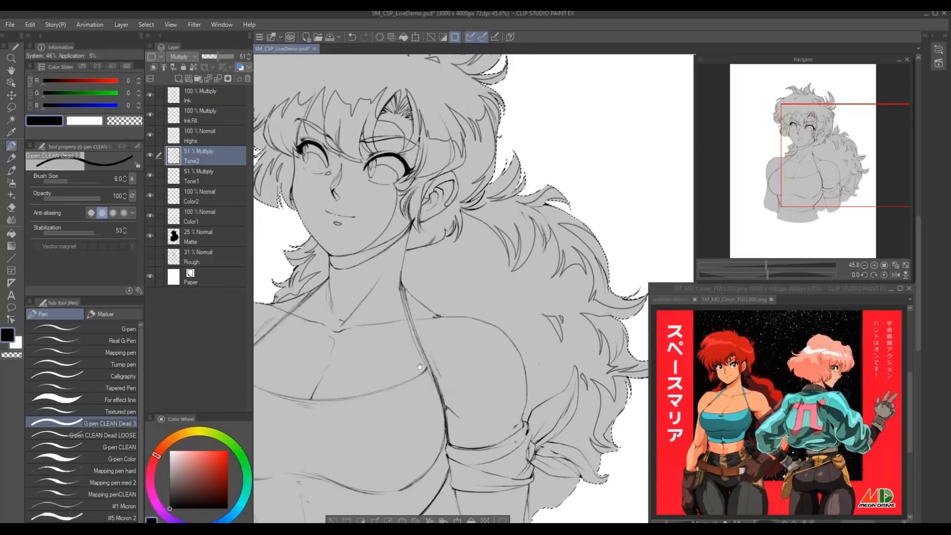
left_click_drag(567, 169, 603, 254)
mouse_move(424, 424)
left_mouse_down()
mouse_move(426, 434)
mouse_move(436, 352)
mouse_move(483, 338)
mouse_move(491, 317)
left_mouse_up()
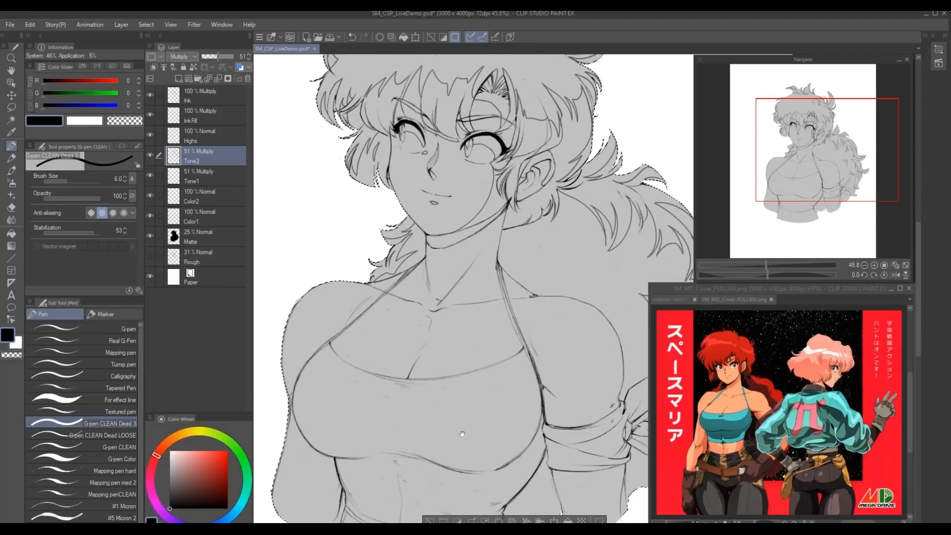
left_click(474, 437, "ctrl+alt")
left_click(471, 401, "ctrl+alt")
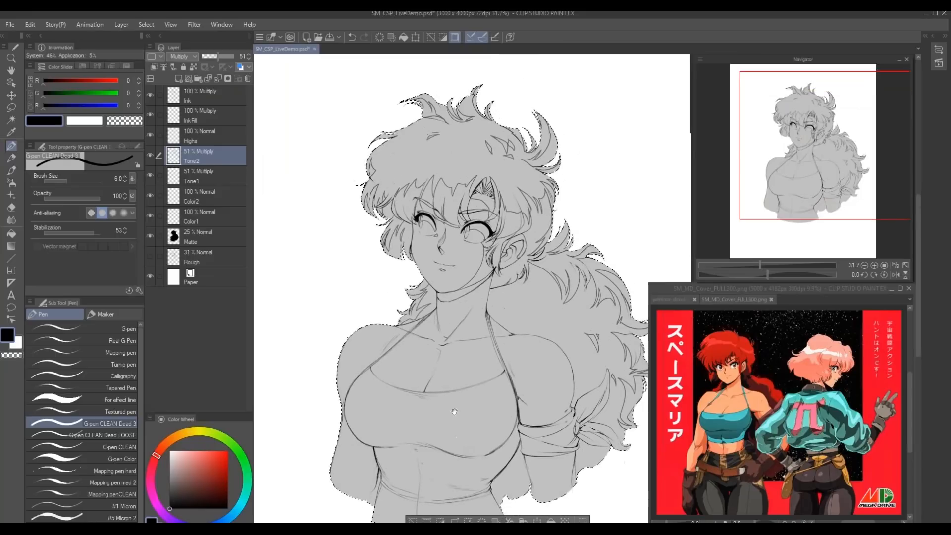
left_click(467, 377, "ctrl+alt")
scroll(466, 374, "up", 3)
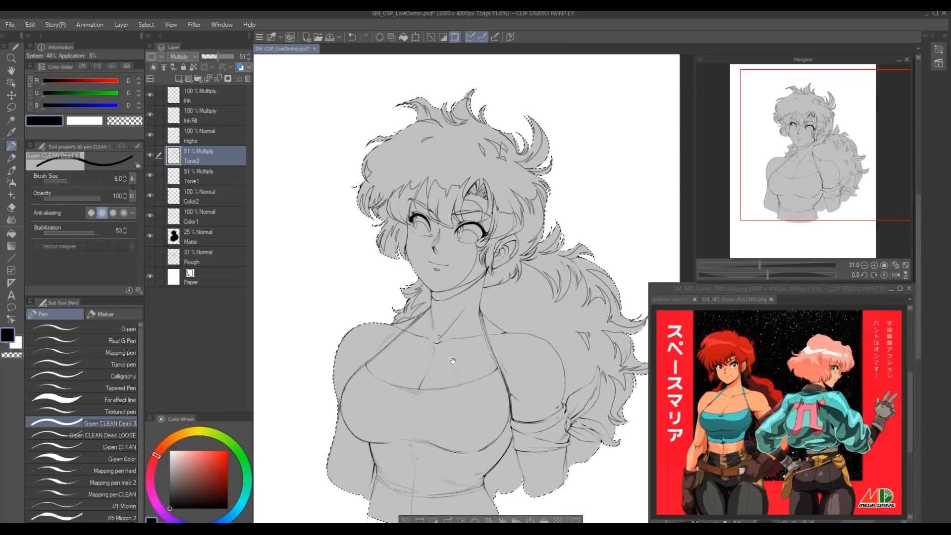
scroll(460, 360, "up", 1)
left_click_drag(459, 360, 433, 335)
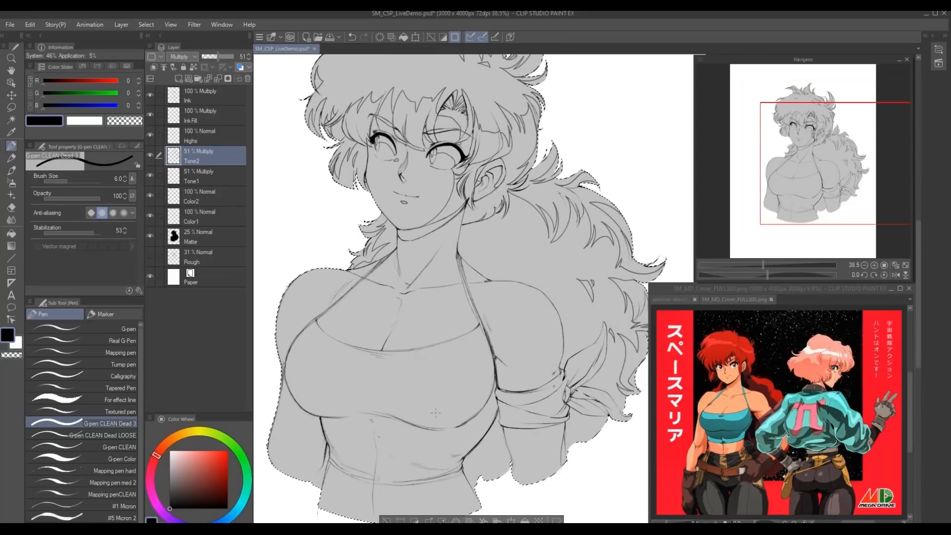
left_click_drag(346, 250, 381, 380)
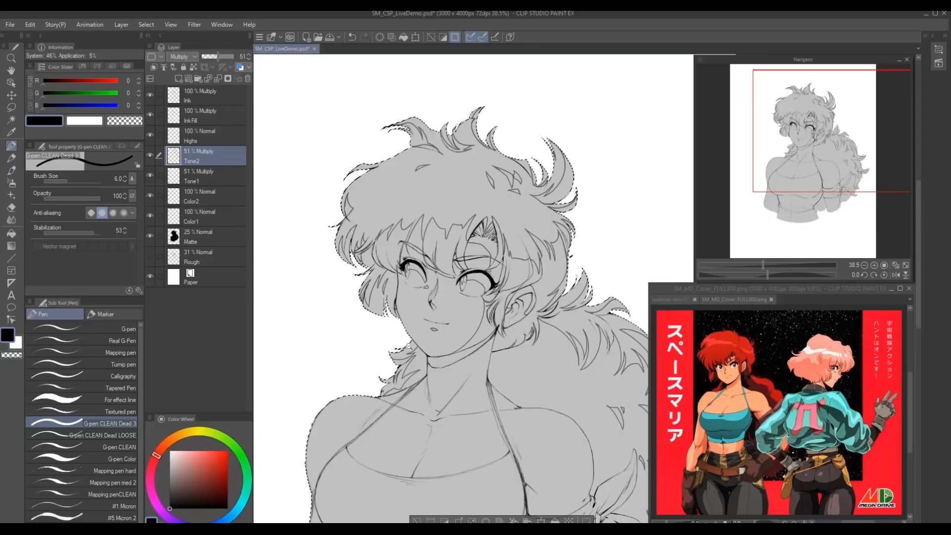
- Clear the active selection around the character
scroll(409, 345, "down", 1)
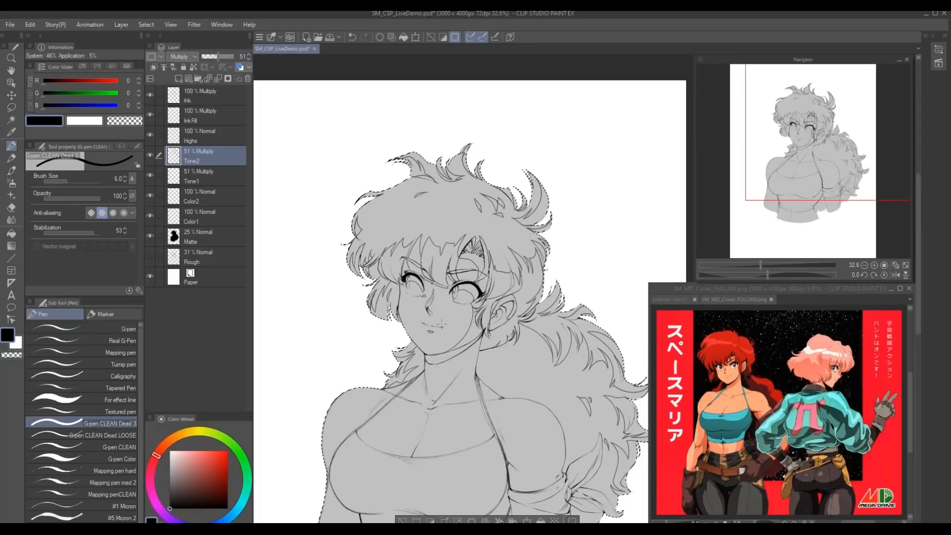
left_click_drag(367, 340, 412, 309)
key("ctrl+d")
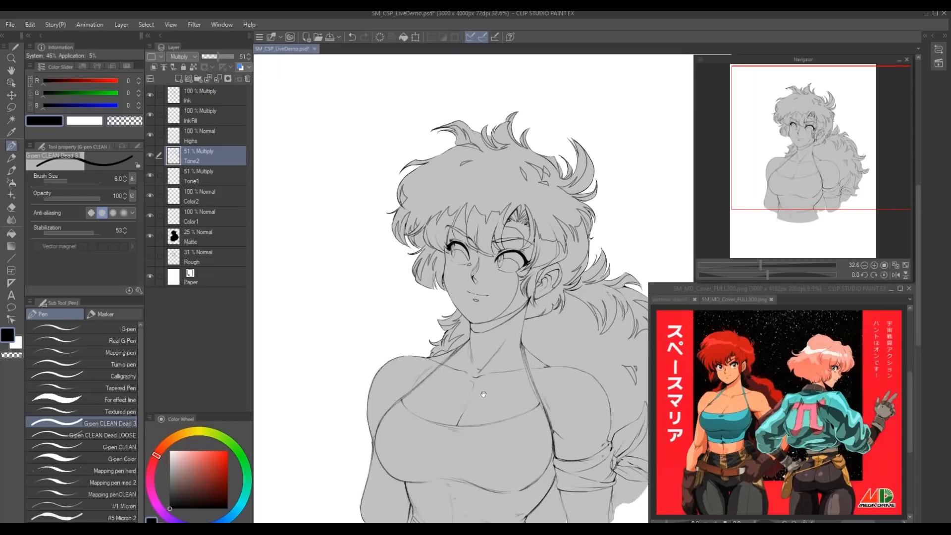
- Hide the Tone2 layer, make Color1 the active layer, and load the Matte layer's silhouette as a selection
left_click_drag(483, 394, 425, 448)
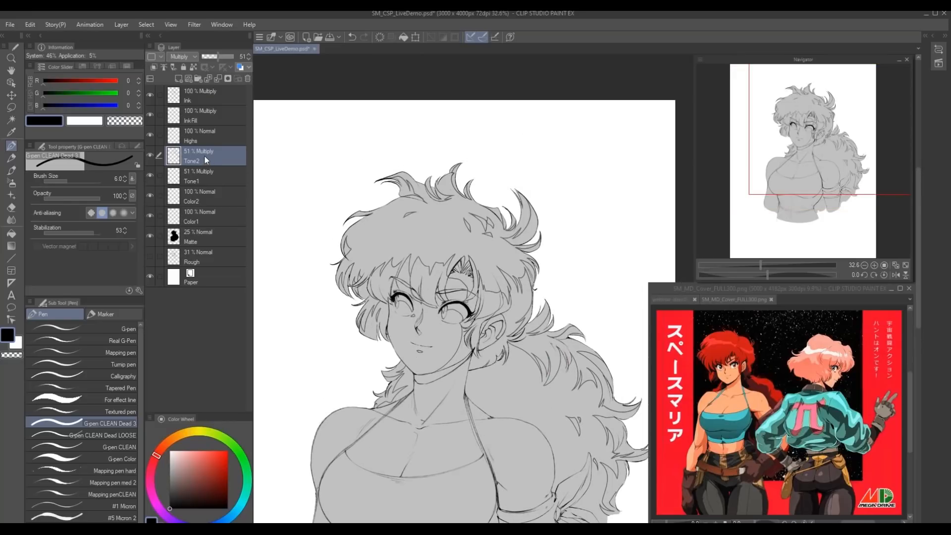
left_click_drag(145, 157, 147, 162)
left_click(152, 155)
left_click(173, 216)
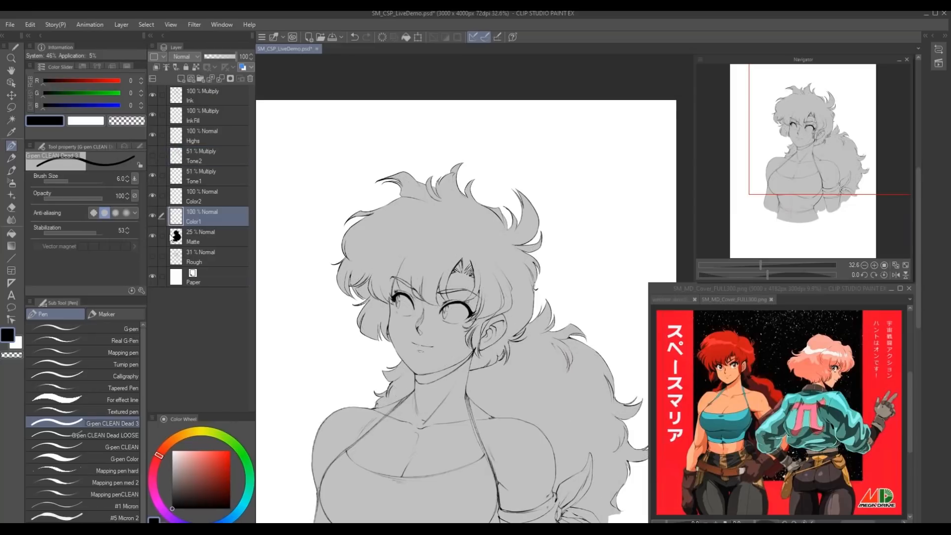
left_click_drag(357, 420, 401, 378)
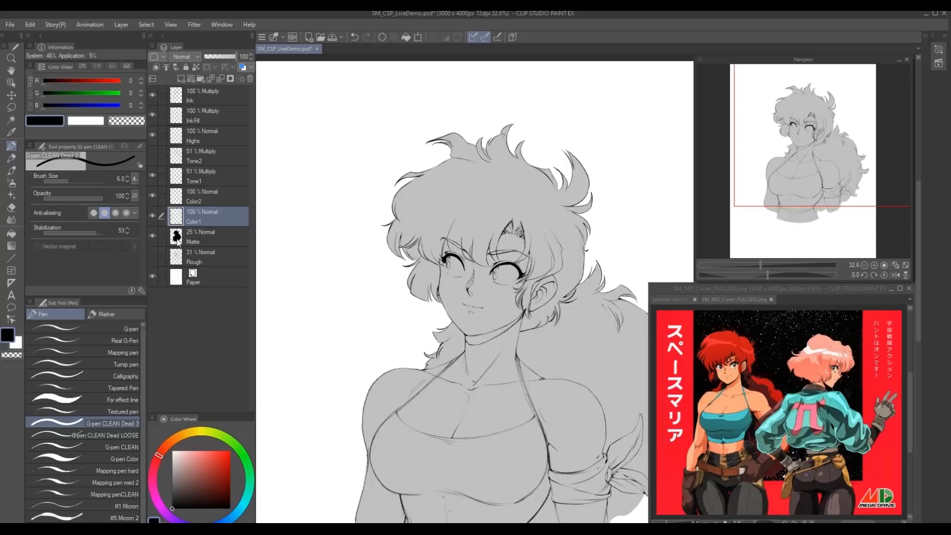
left_click(176, 243, "ctrl")
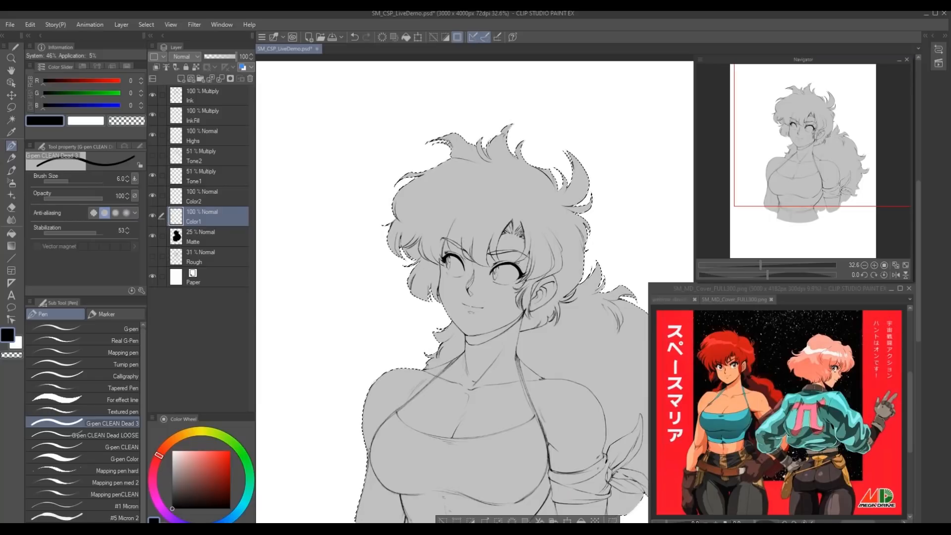
- Set a light peach drawing colour (RGB 254, 221, 193) and choose the Refer other layers fill tool
left_click(189, 453)
left_click(173, 439)
left_click(186, 450)
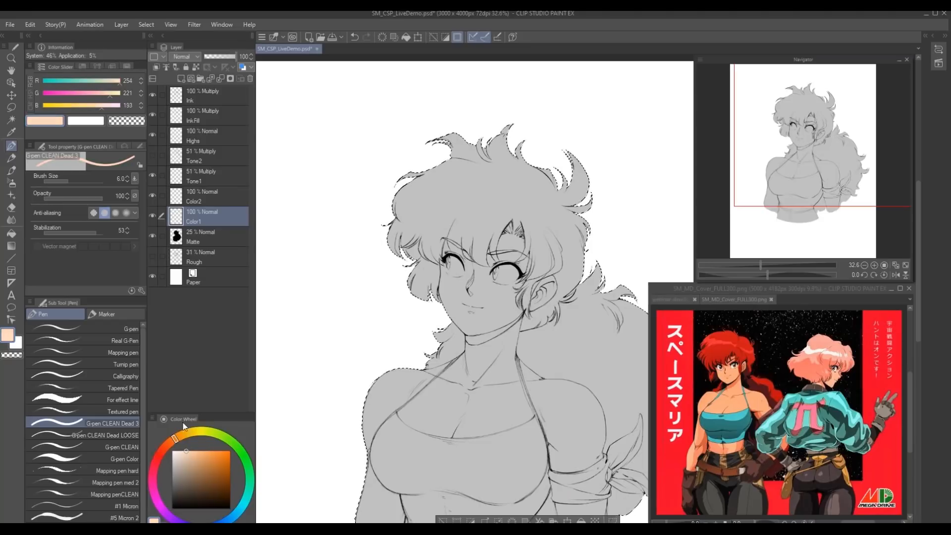
key("g")
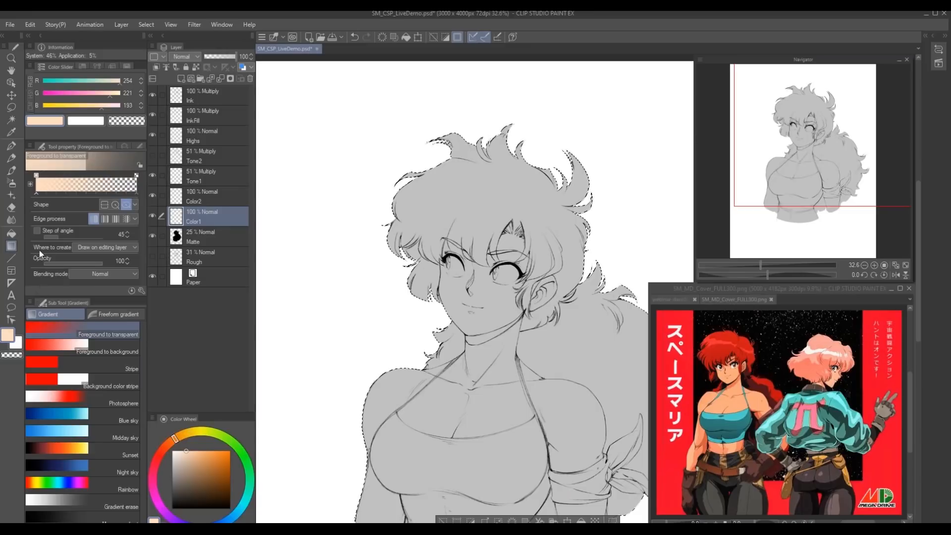
key("g")
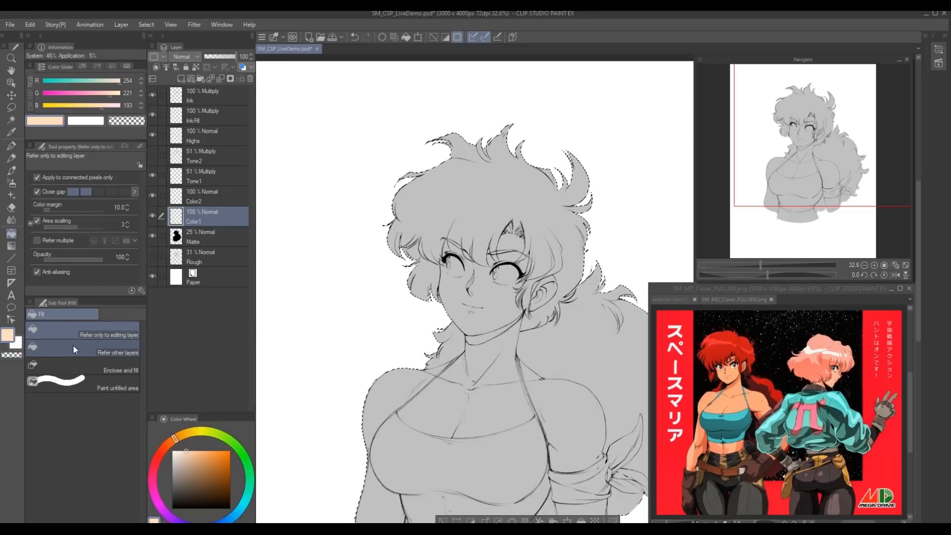
left_click(90, 353)
- Try light peach and a darker tan (RGB 237, 173, 131) as skin fills on the forearms
left_click_drag(376, 521, 408, 462)
left_click(408, 462)
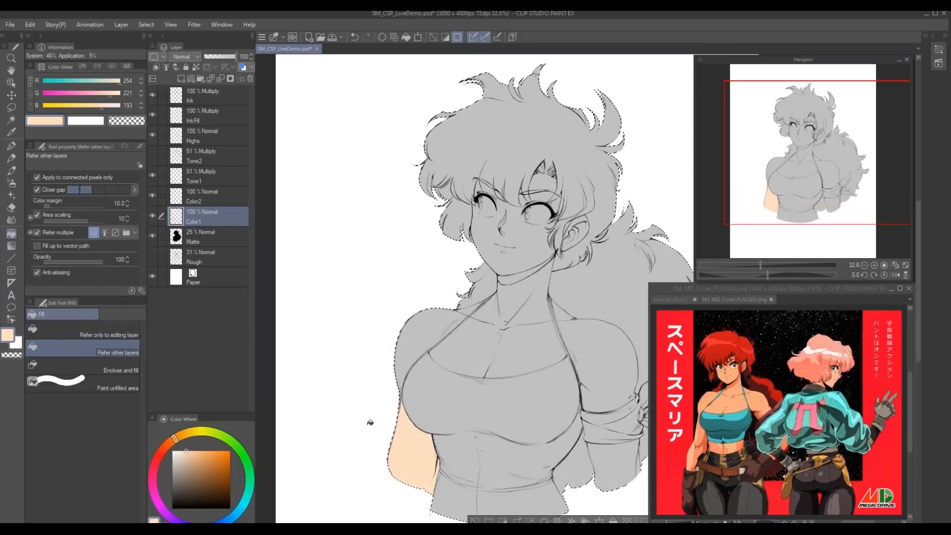
key("ctrl+z")
left_click(198, 455)
left_click(412, 461)
key("ctrl+z")
left_click(618, 469)
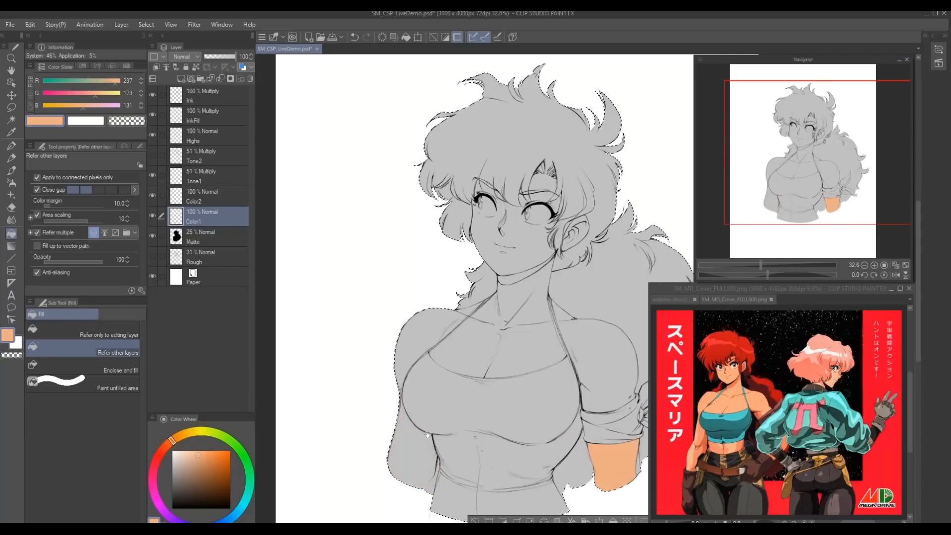
left_click_drag(641, 458, 483, 454)
left_click_drag(298, 434, 420, 472)
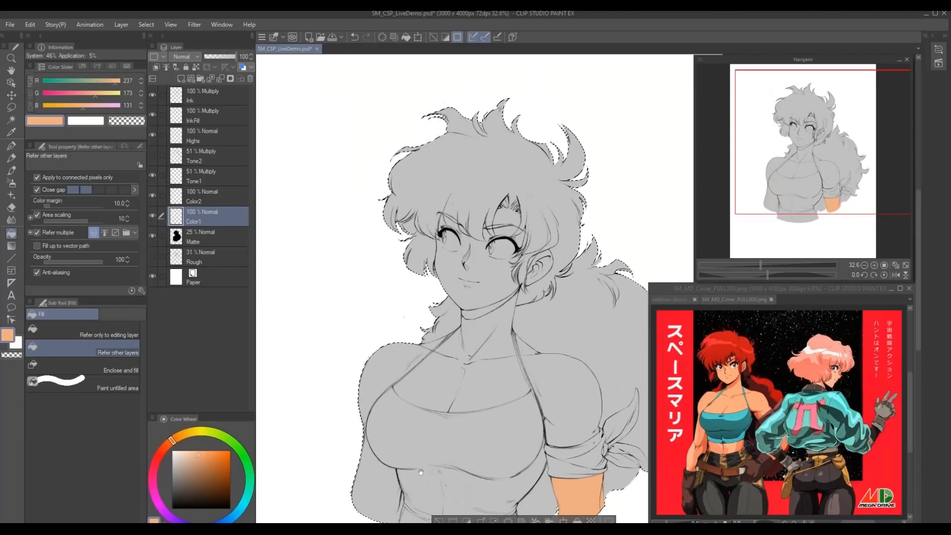
- Set an orange skin tone of RGB 232, 149, 105 and fill the forearm below the knotted cloth with it
left_click_drag(429, 427, 428, 418)
left_click(170, 442)
left_click(201, 455)
left_click(203, 455)
left_click(597, 510)
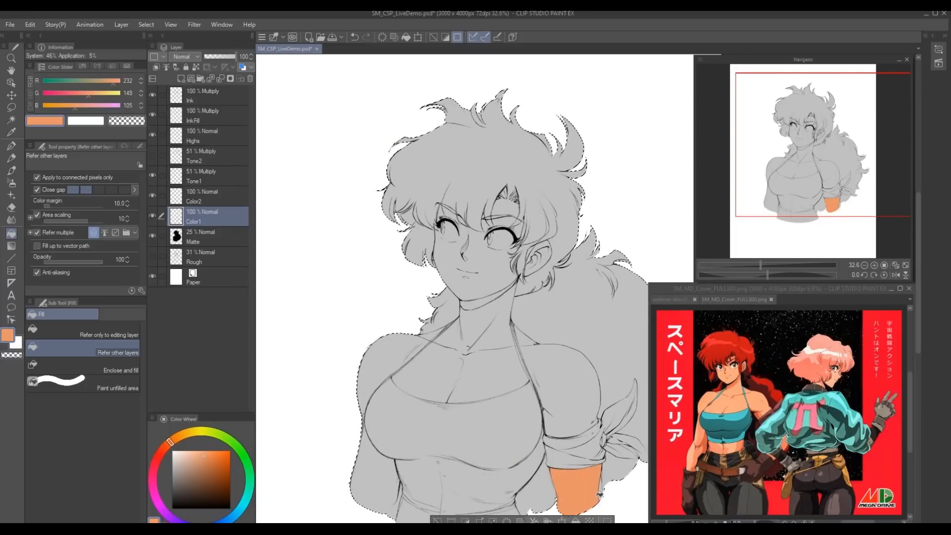
- Fill both shoulders and upper arms, the neck, the chest and the other forearm with the orange skin tone
left_click(573, 414)
left_click_drag(461, 363, 468, 390)
left_click(467, 390)
left_click(389, 381)
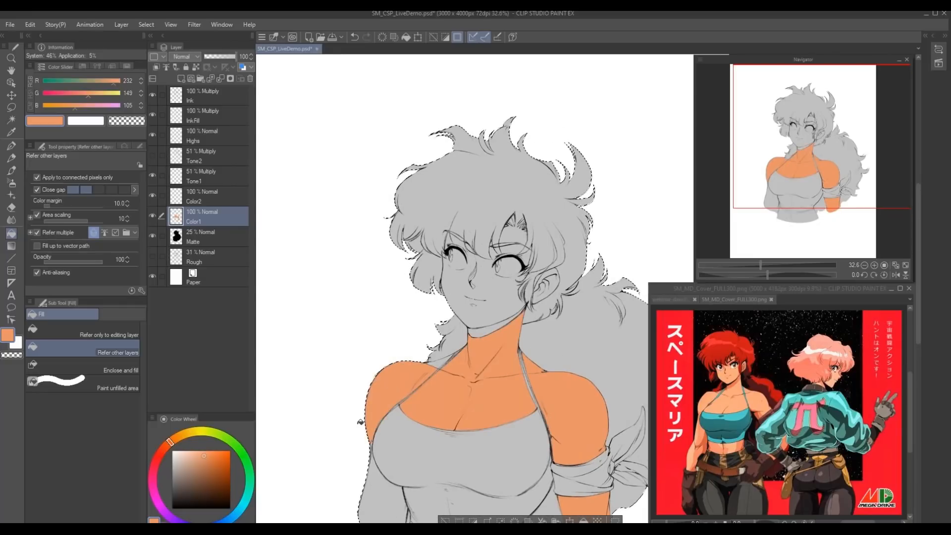
left_click_drag(350, 405, 355, 326)
left_click(371, 422)
left_click_drag(365, 380, 382, 370)
- Choose the G-pen Color brush and touch up the unfilled skin at the shoulder's edge near the hair
key("p")
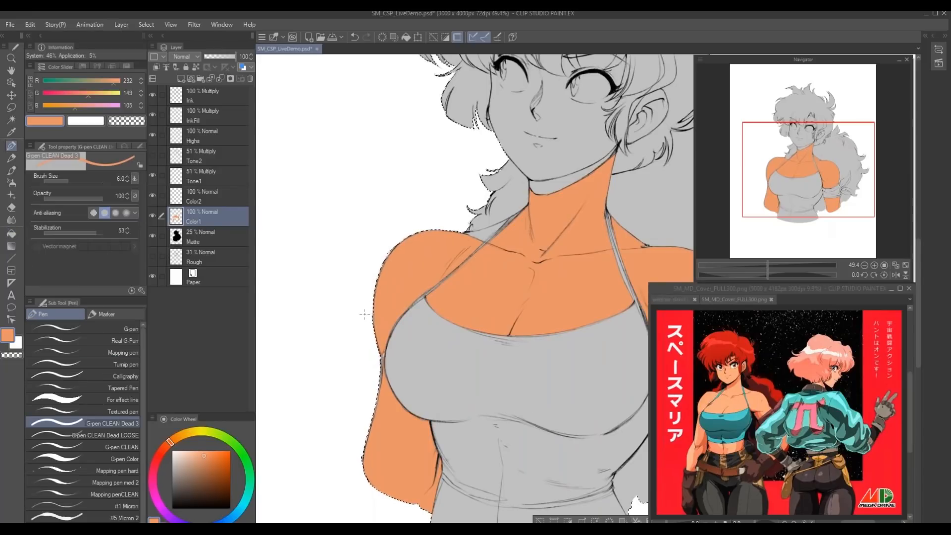
left_click(107, 446)
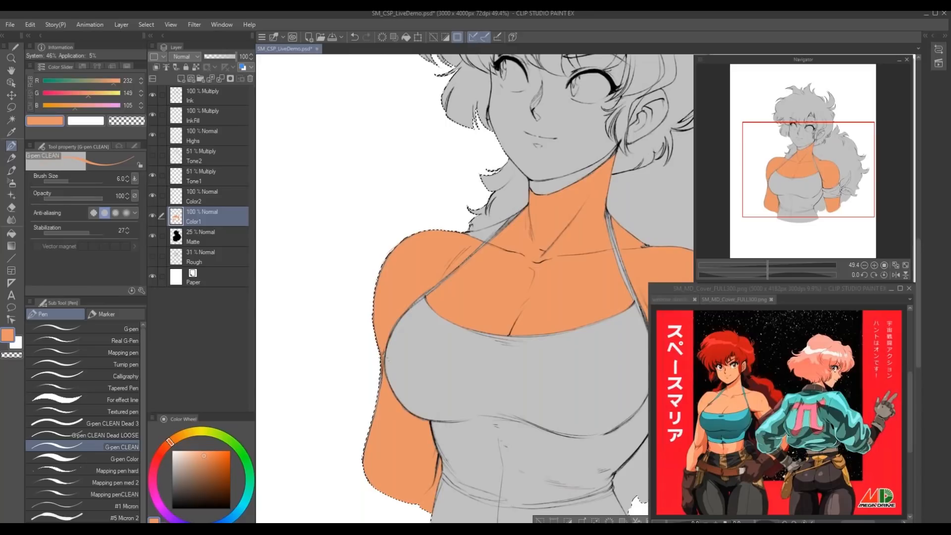
left_click(119, 458)
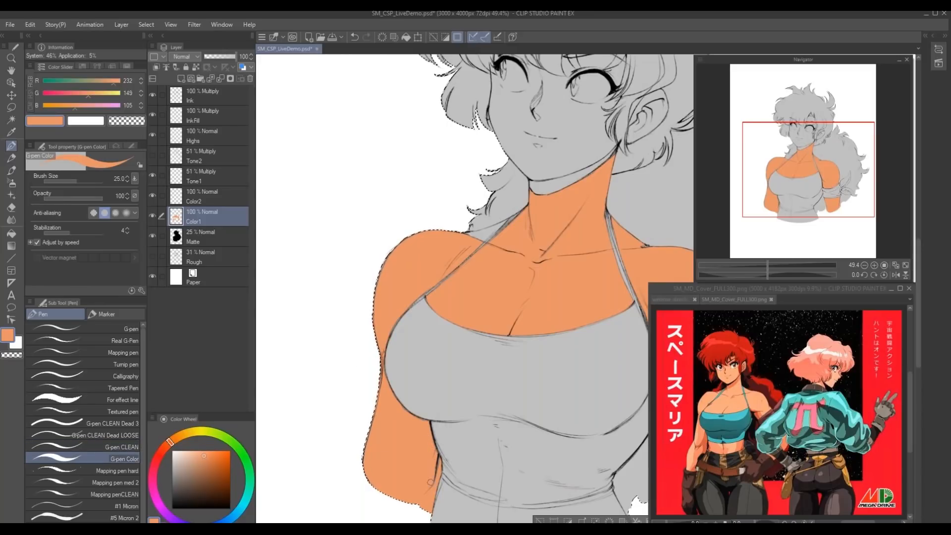
scroll(411, 506, "up", 5)
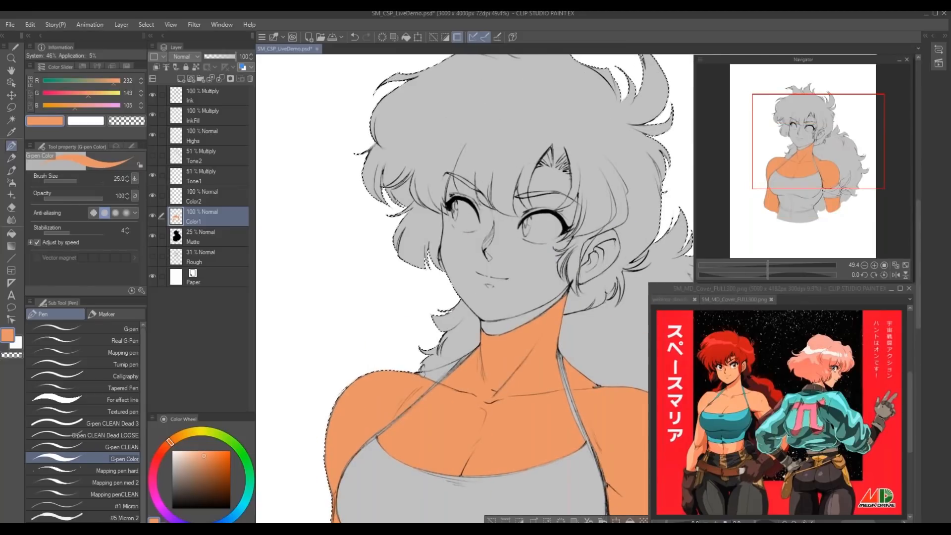
left_click_drag(430, 373, 434, 377)
left_click_drag(414, 317, 328, 416)
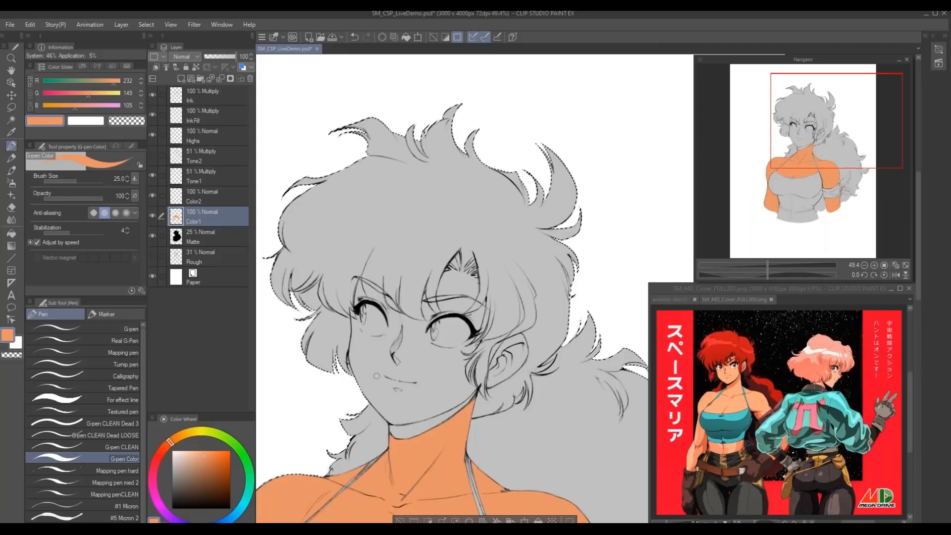
- Fill the face with the skin tone and paint the exposed forehead beneath the parted fringe with the G-pen Color brush
key("g")
left_click(386, 382)
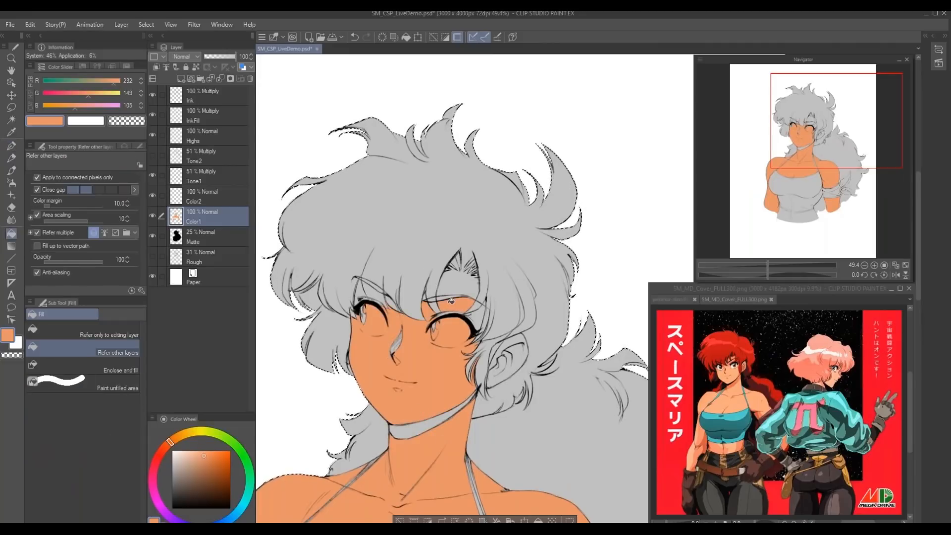
left_click(439, 256)
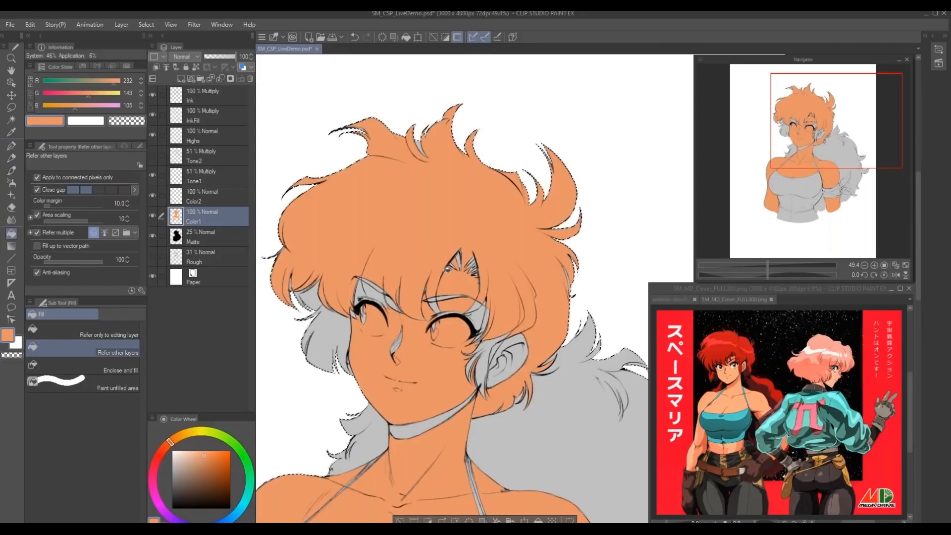
key("ctrl+z")
key("p")
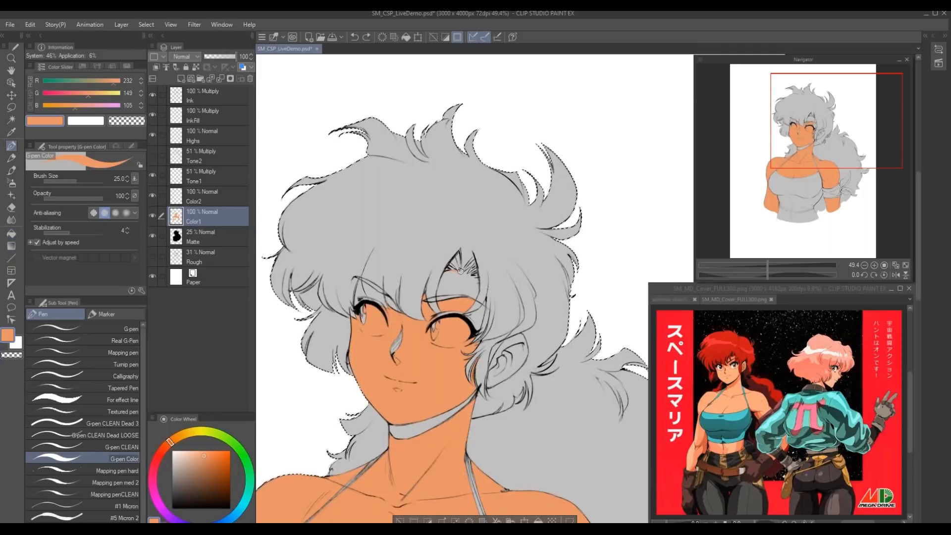
left_click_drag(477, 279, 476, 277)
key("g")
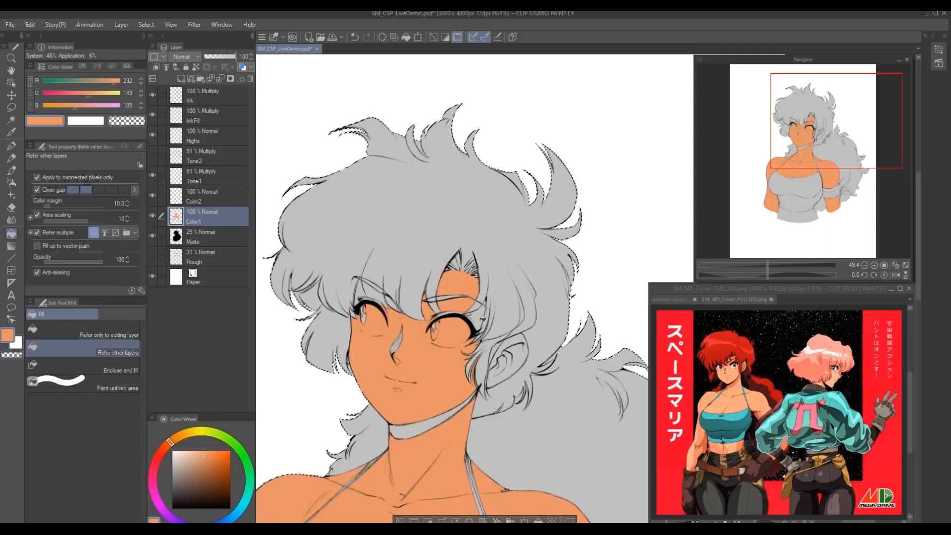
- Fill the ear with the skin tone and paint over the unfilled patch on the nose
scroll(460, 290, "down", 2)
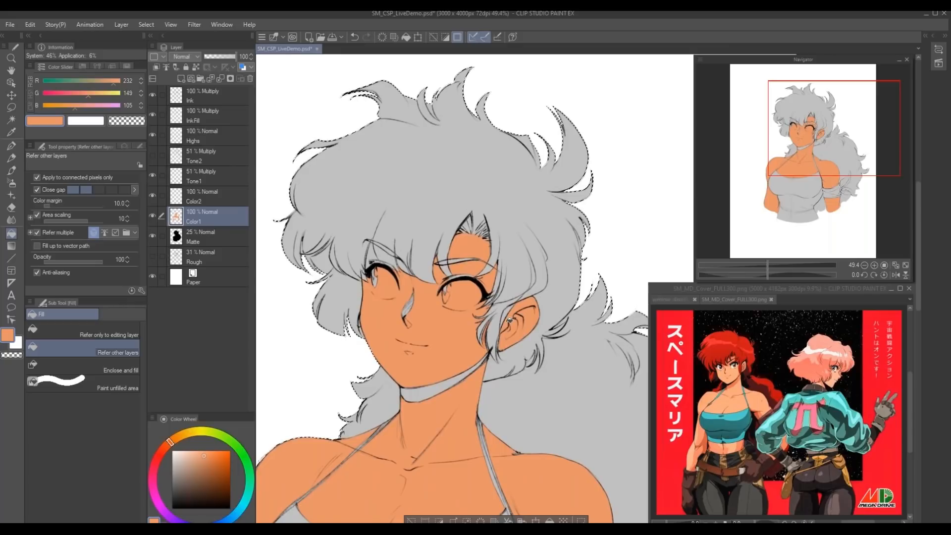
mouse_move(433, 276)
left_mouse_down()
mouse_move(465, 327)
mouse_move(537, 352)
left_mouse_up()
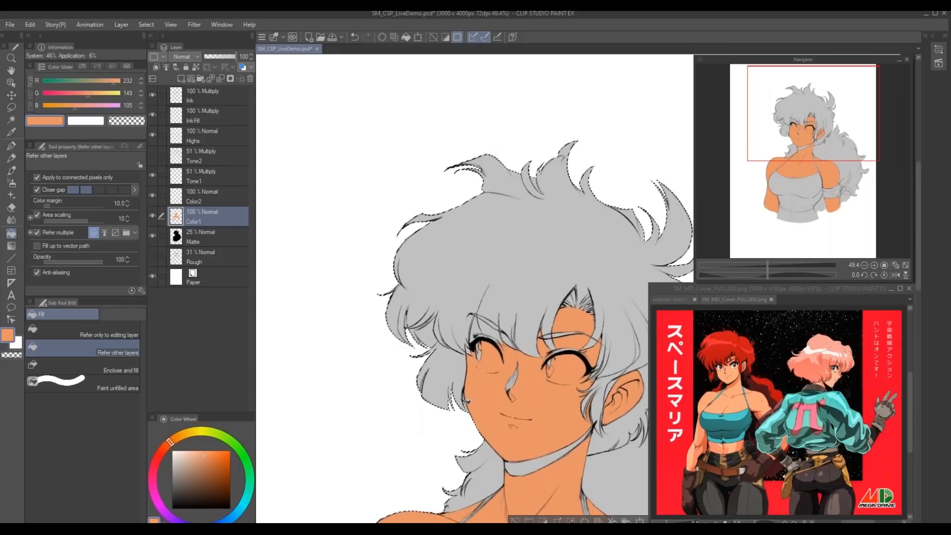
key("p")
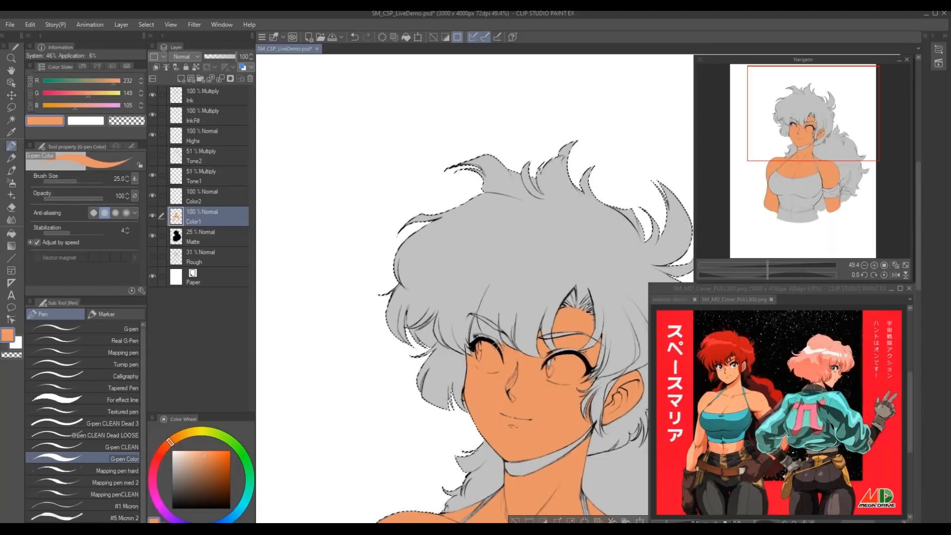
scroll(510, 365, "right", 3)
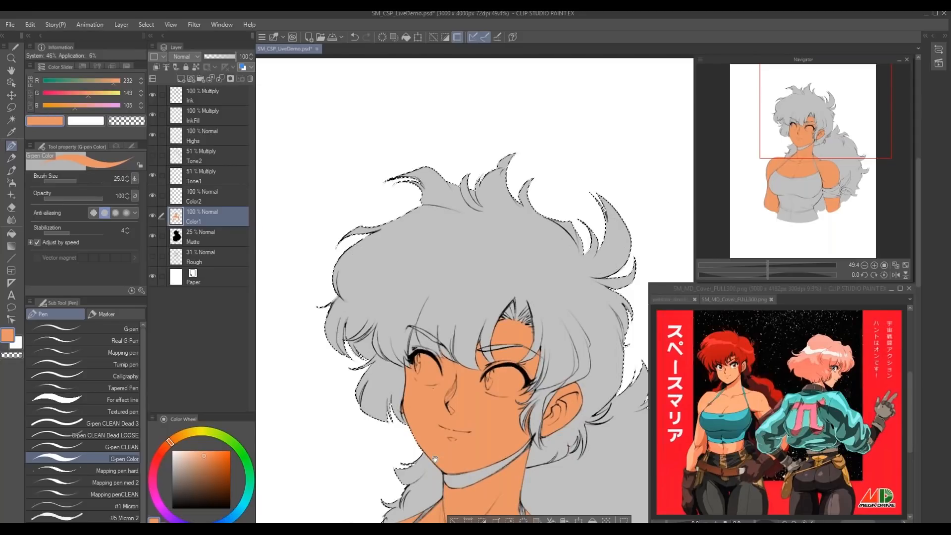
- Set a near-white colour of RGB 237, 237, 237 and paint along the lower edges of both eyes
scroll(476, 322, "down", 2)
left_click(176, 452)
left_click(173, 454)
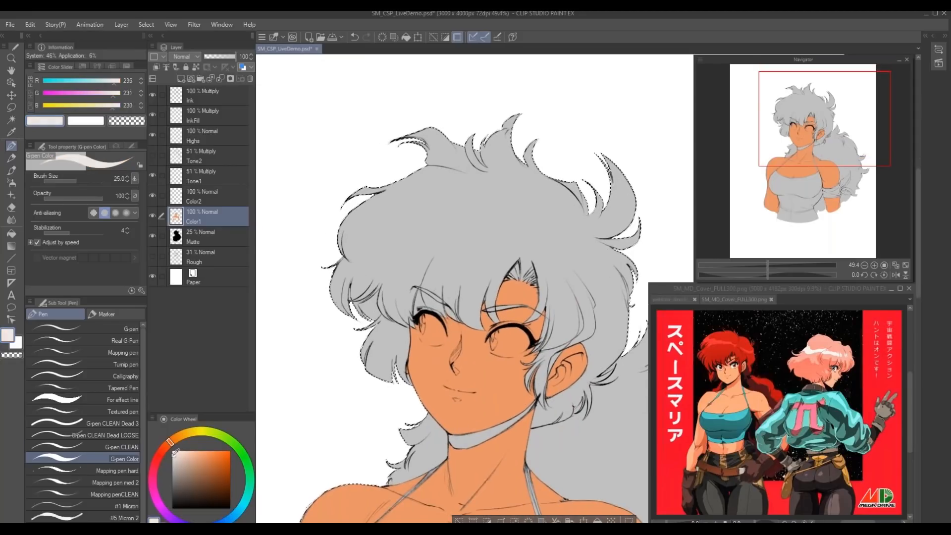
scroll(412, 346, "up", 2)
scroll(411, 345, "up", 2)
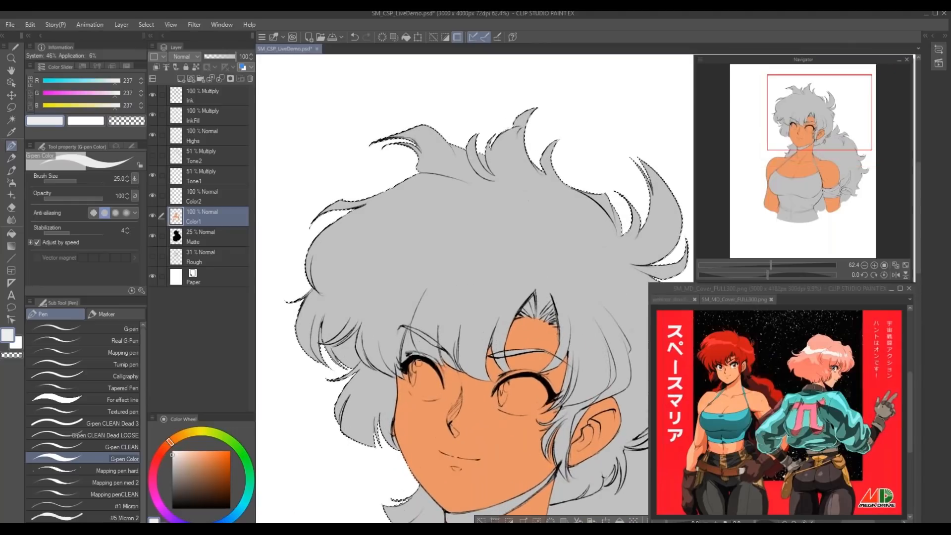
left_click_drag(411, 380, 420, 399)
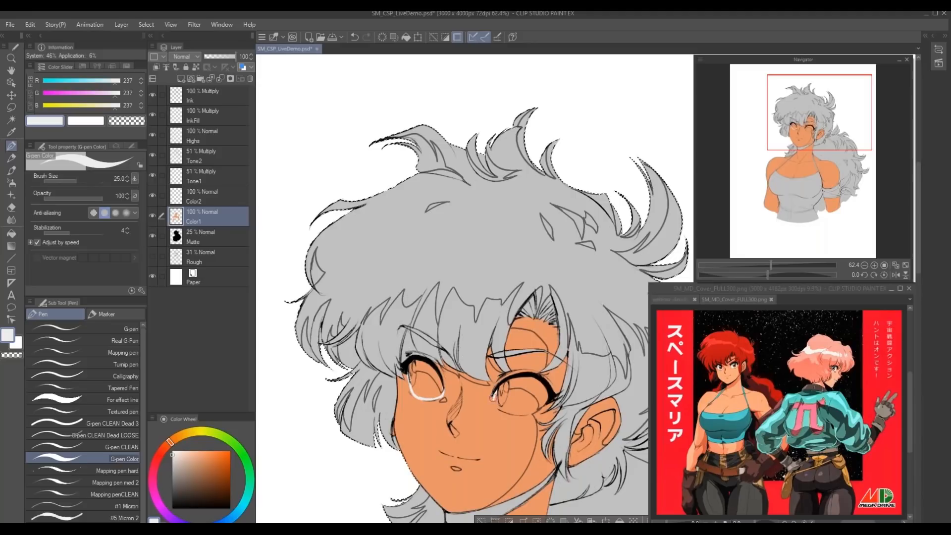
left_click_drag(513, 412, 534, 408)
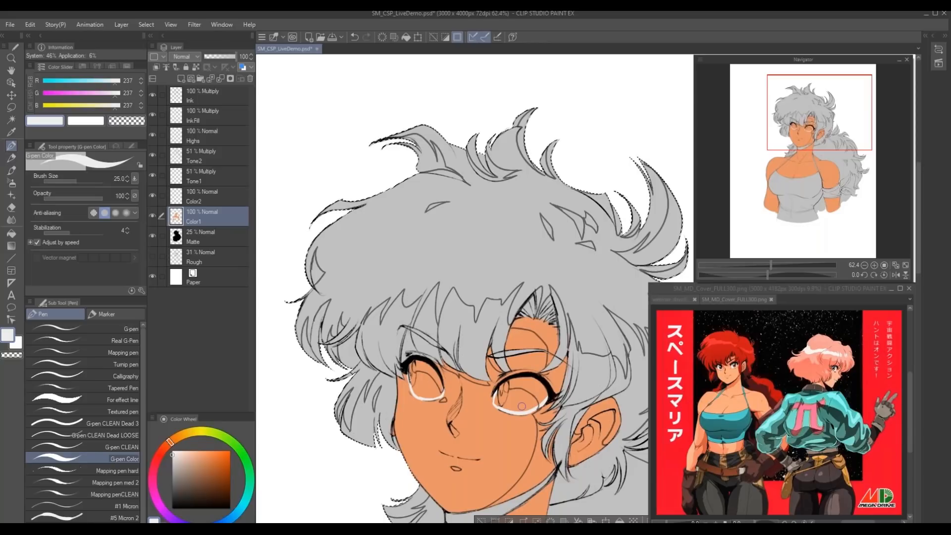
- Hide the Tone2 layer and fill the whites of both eyes with the near-white colour
key("g")
left_click(153, 155)
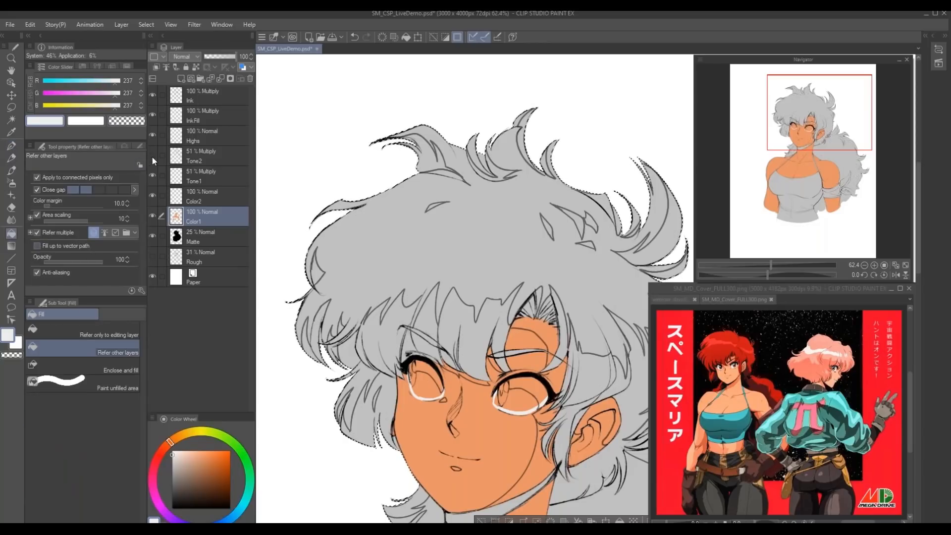
left_click(525, 399)
left_click(425, 383)
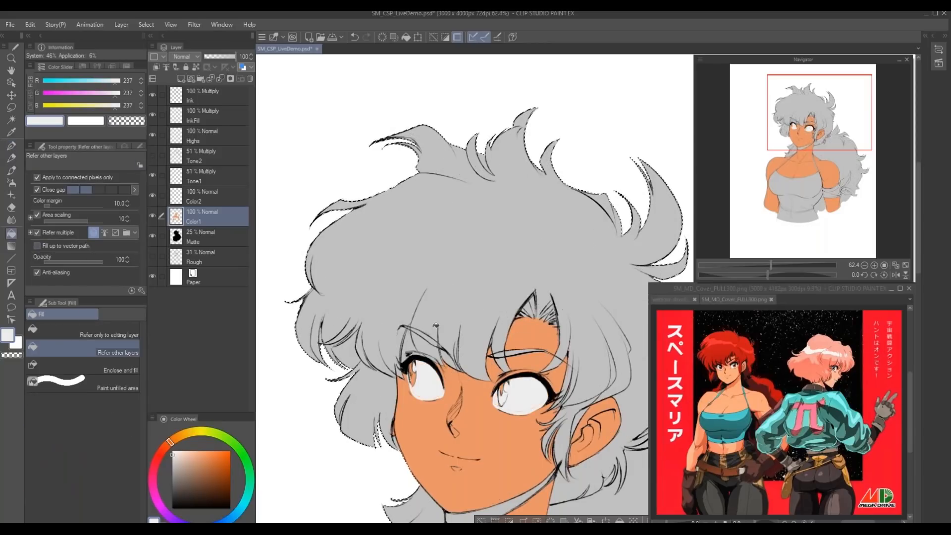
- Touch up the eye whites with the G-pen Color brush and shift the drawing colour's hue to red
key("p")
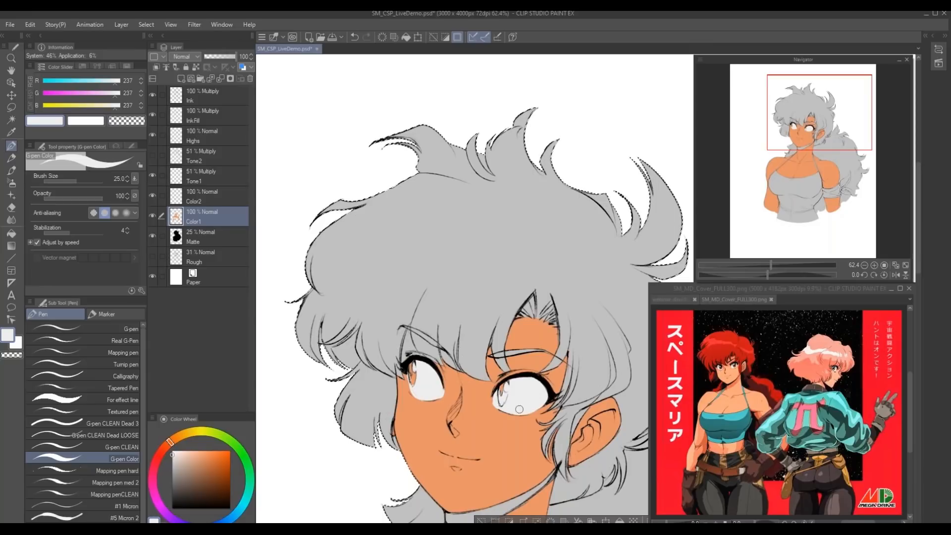
mouse_move(397, 381)
left_mouse_down()
mouse_move(396, 411)
mouse_move(389, 298)
mouse_move(368, 278)
mouse_move(412, 301)
mouse_move(416, 430)
left_mouse_up()
scroll(412, 281, "down", 2)
left_click(155, 459)
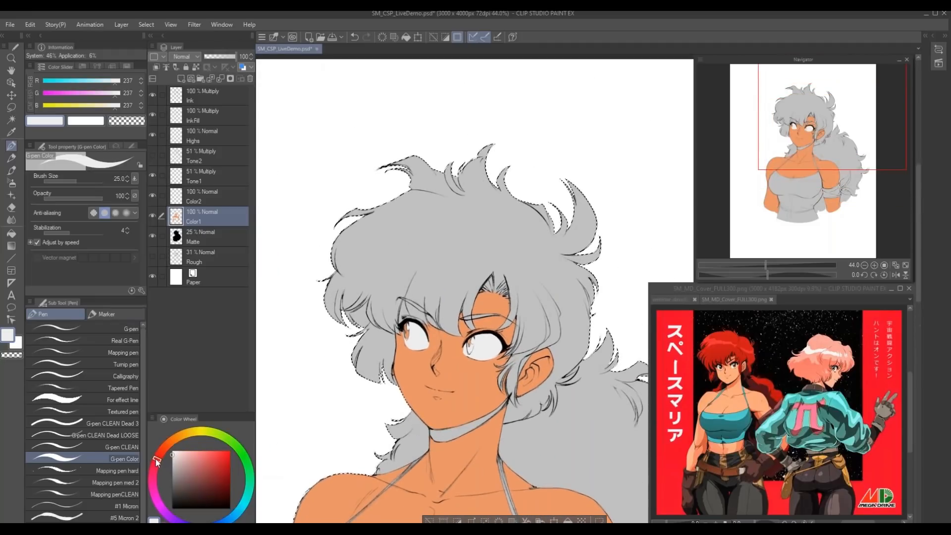
left_click(224, 476)
left_click_drag(376, 297, 391, 320)
key("g")
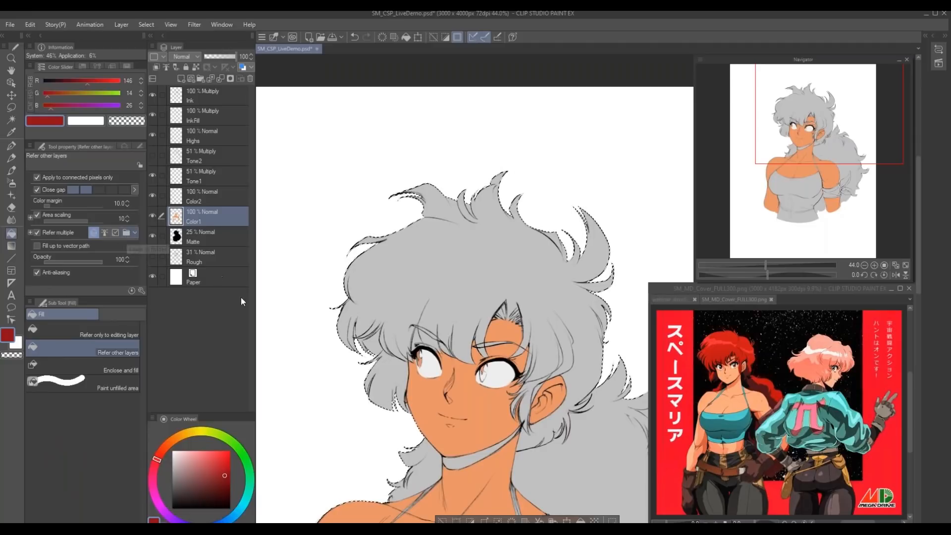
- Sample the skin tone and the near-white from the face and touch up the eye nearer the far cheek with the G-pen Color brush
left_click(432, 399, "alt")
scroll(427, 338, "up", 2)
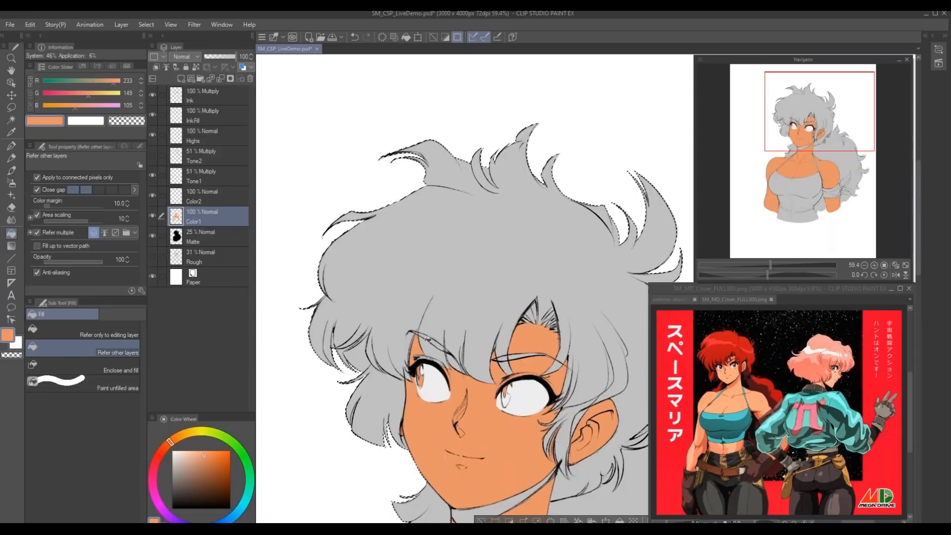
key("p")
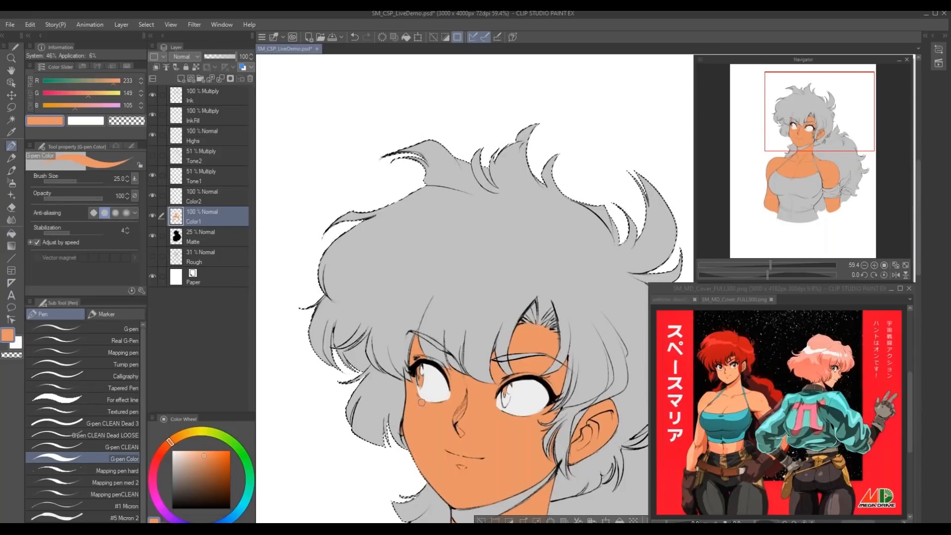
left_click(427, 393, "alt")
left_click(417, 387)
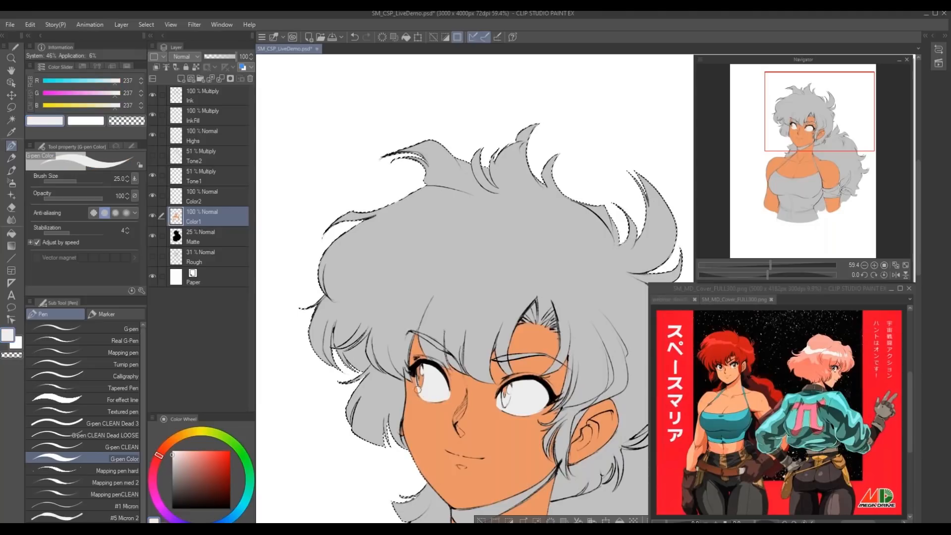
- Set a red of RGB 217, 63, 63, paint the irises of both eyes, and sample the skin tone again
left_click(213, 459)
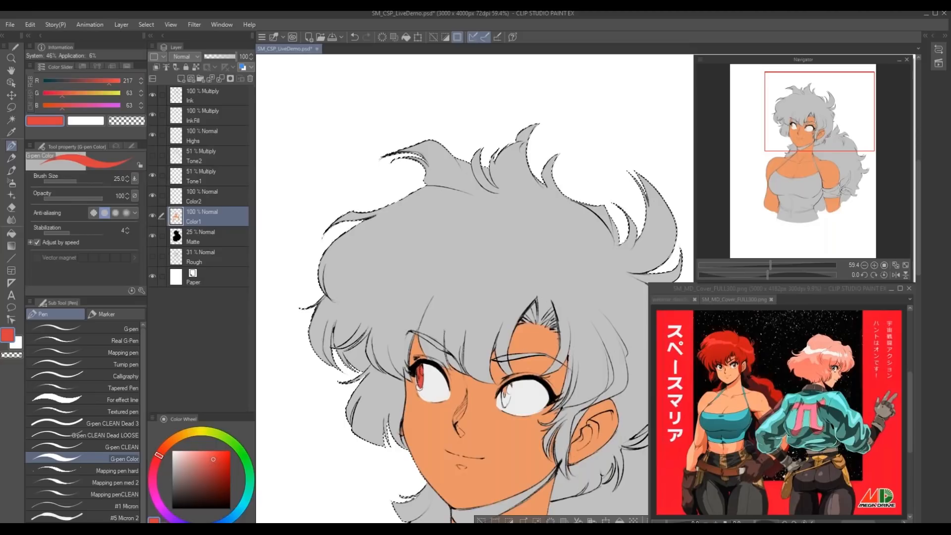
left_click_drag(507, 385, 508, 400)
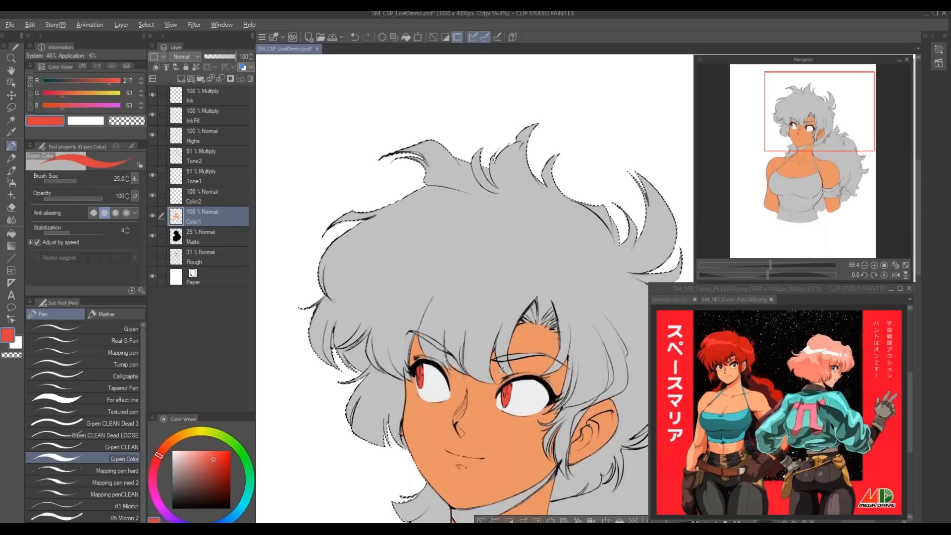
left_click(501, 376, "alt")
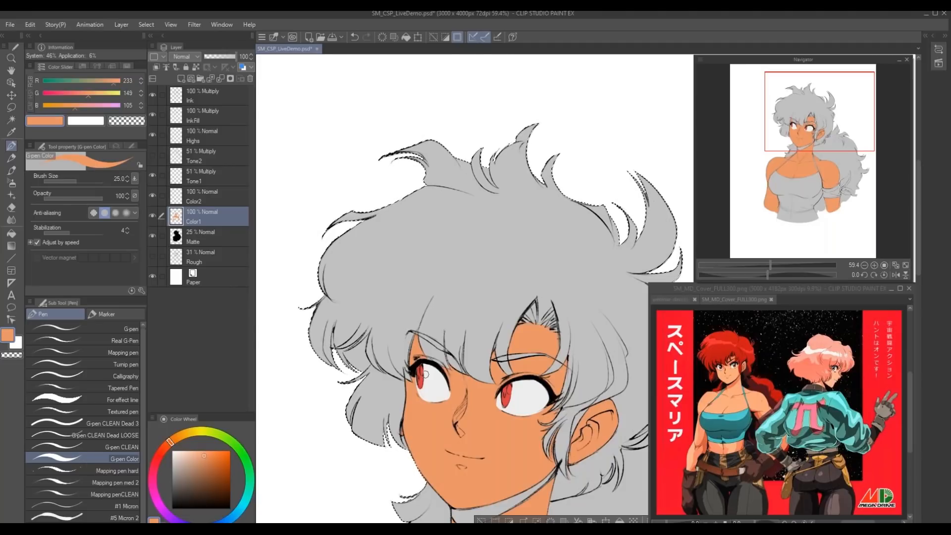
- Add a new layer above Color1 and set the drawing colour to a dark red of RGB 159, 5, 11
scroll(409, 406, "down", 1)
scroll(410, 406, "down", 5)
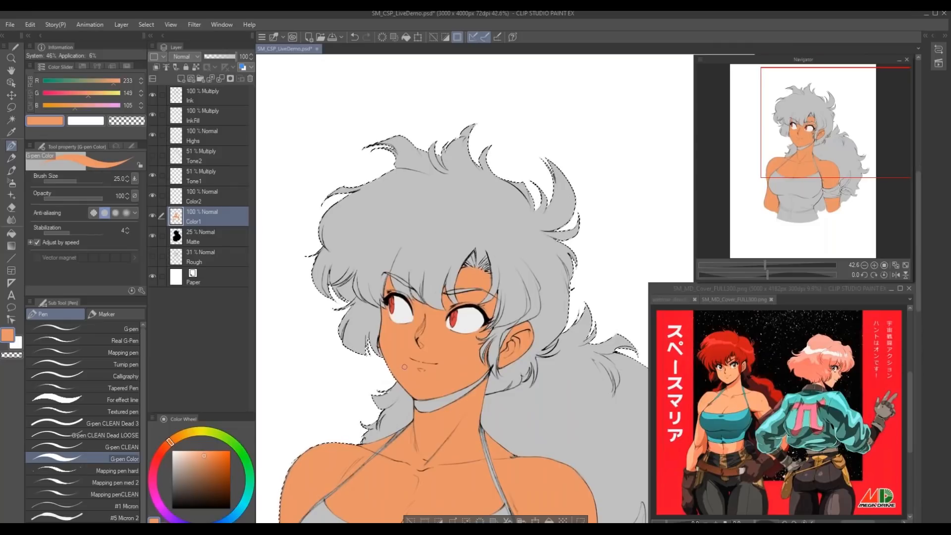
mouse_move(390, 404)
left_mouse_down()
mouse_move(411, 416)
mouse_move(387, 411)
left_mouse_up()
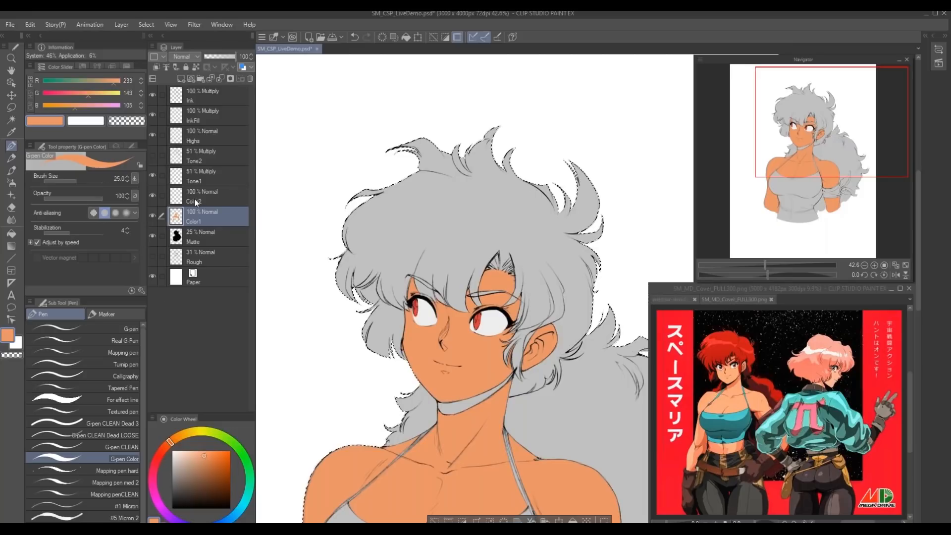
left_click(180, 79)
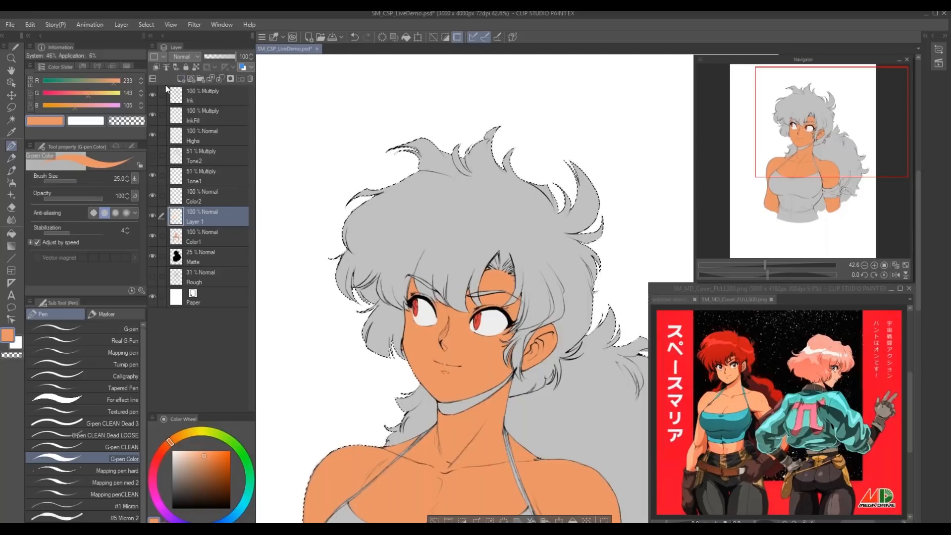
left_click_drag(160, 453, 157, 455)
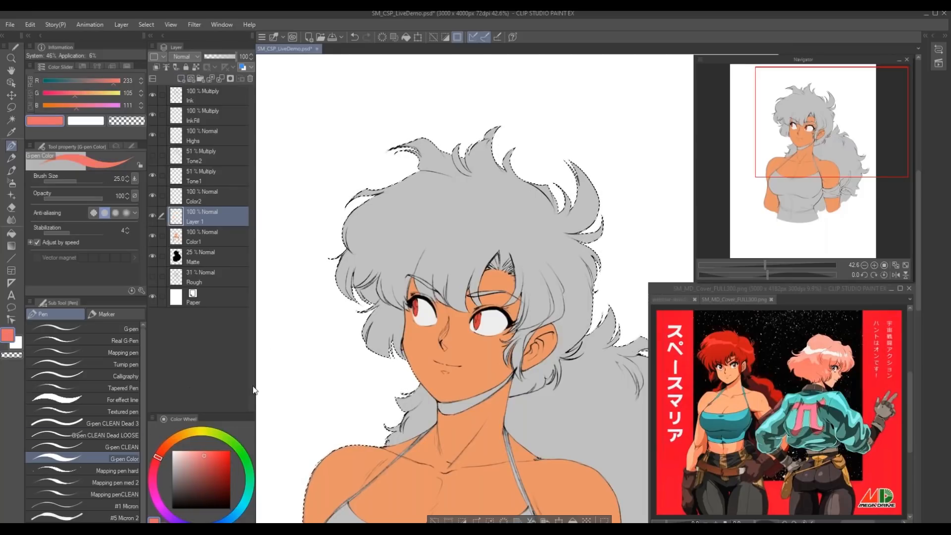
left_click_drag(344, 400, 322, 381)
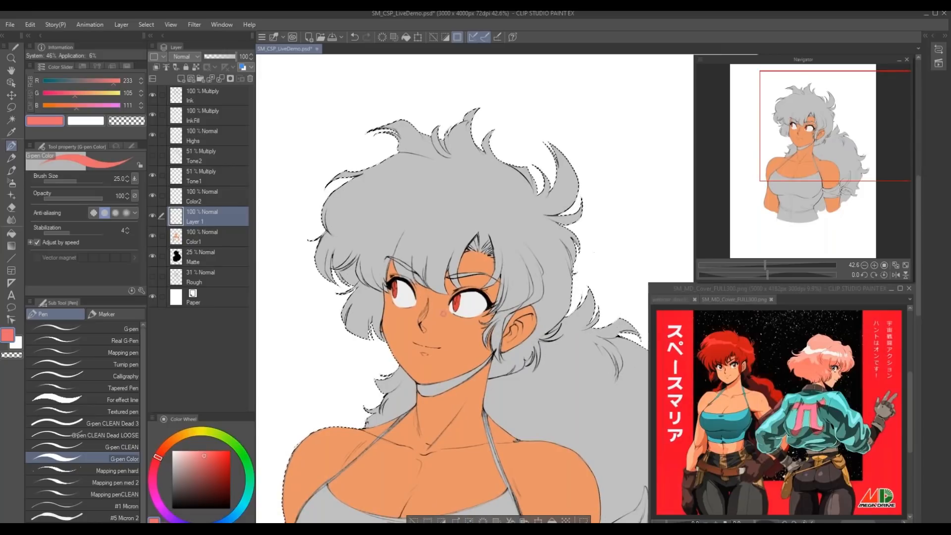
left_click_drag(322, 373, 360, 387)
left_click(231, 468)
left_click(229, 472)
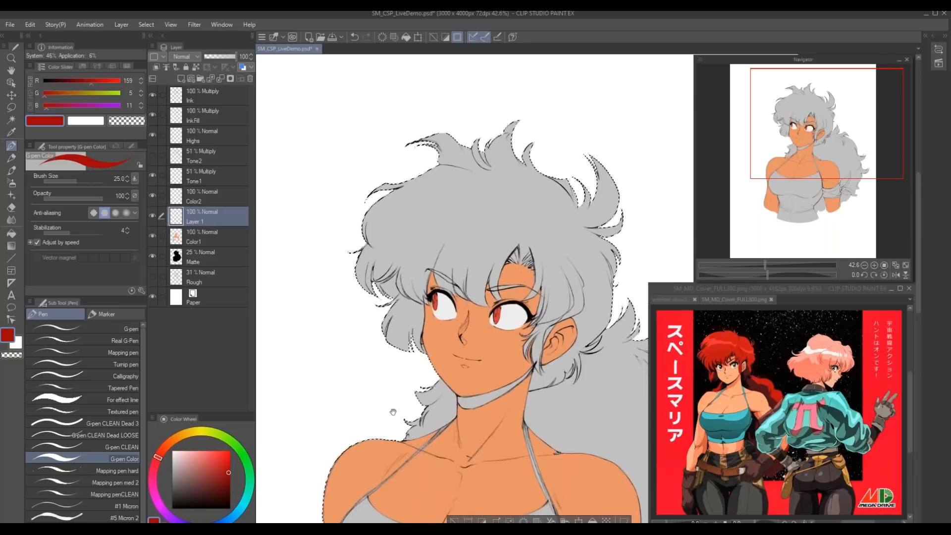
- Try filling the ponytail area with the dark red on the new layer and undo the fill
left_click_drag(365, 355, 347, 365)
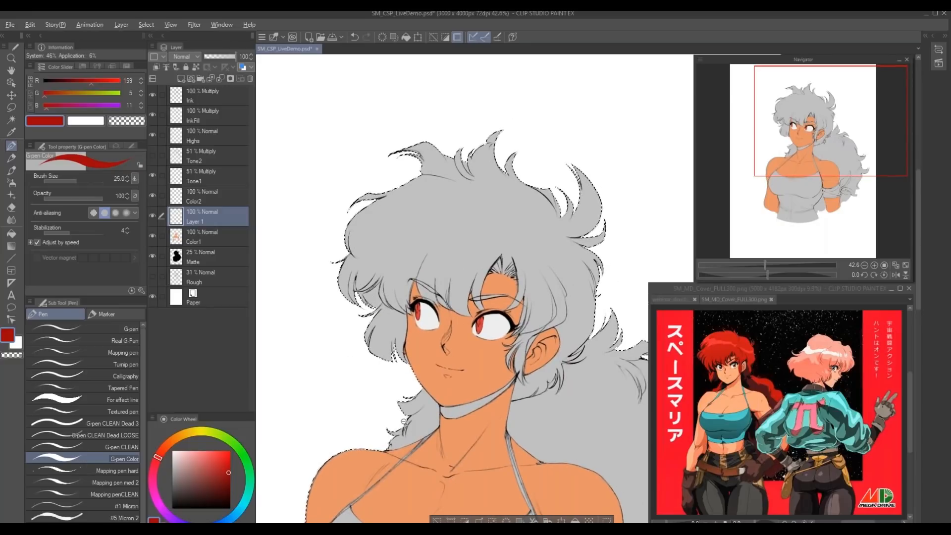
scroll(366, 394, "down", 2)
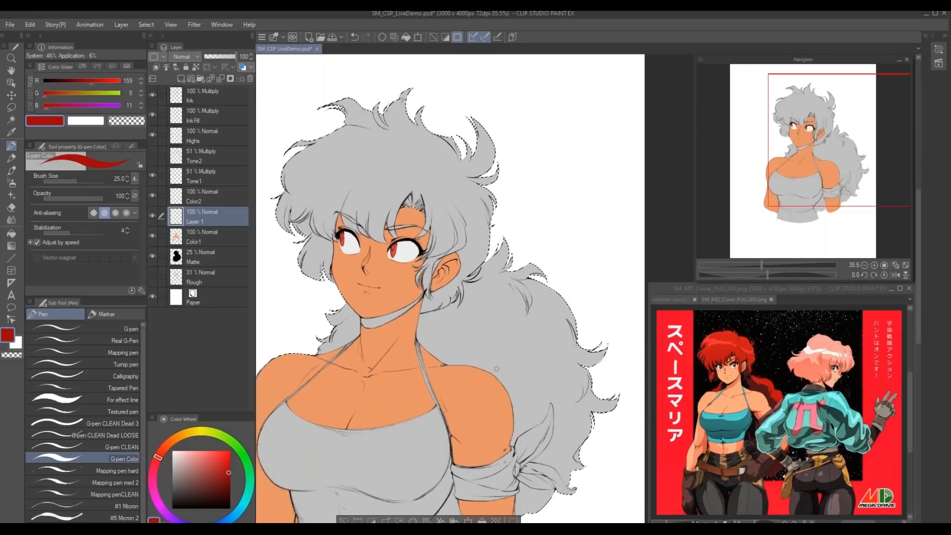
key("g")
left_click(458, 363)
left_click_drag(458, 363, 453, 308)
key("ctrl+z")
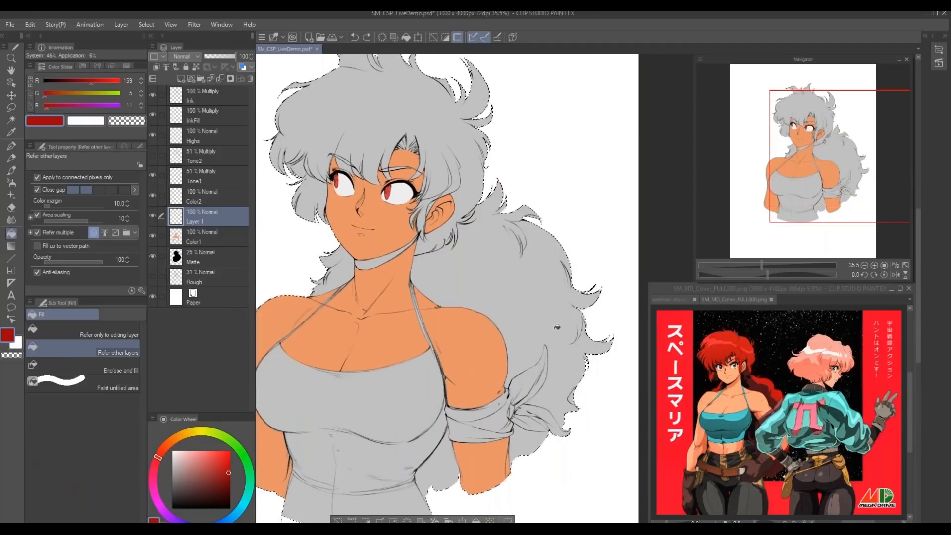
- Outline the armband's knotted ends in dark red to close off the hair area, and fill the ponytail behind the shoulder
key("p")
mouse_move(518, 372)
left_mouse_down()
mouse_move(549, 348)
mouse_move(548, 379)
mouse_move(535, 396)
mouse_move(475, 396)
left_mouse_up()
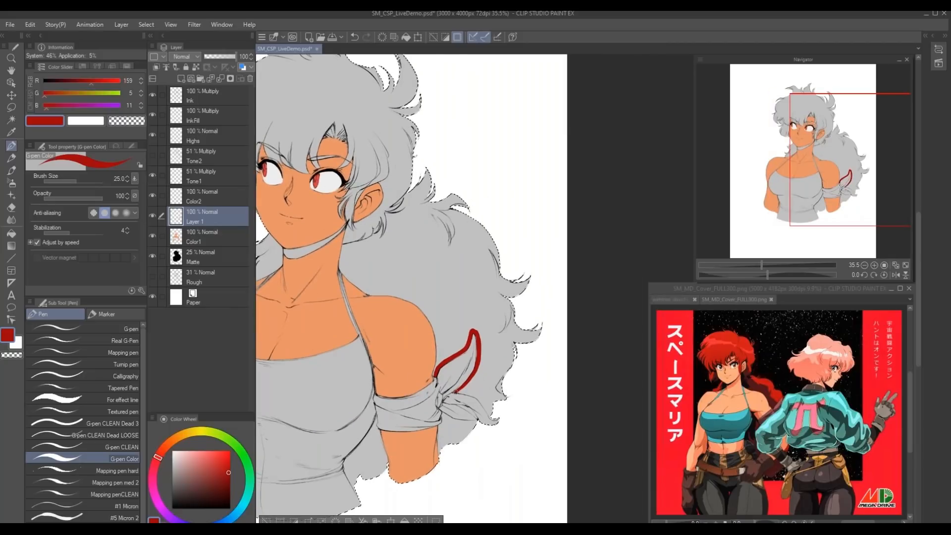
left_click_drag(481, 402, 497, 421)
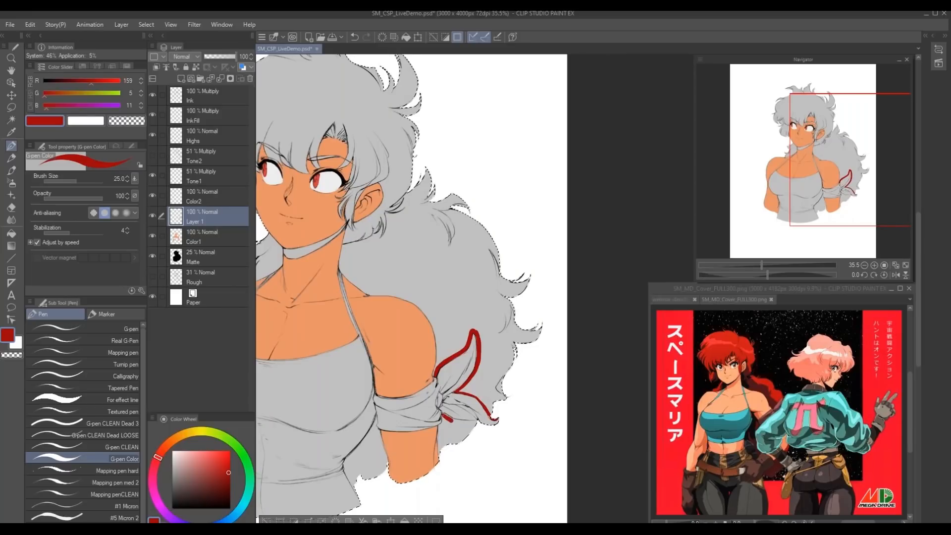
key("g")
left_click(493, 365)
left_click_drag(470, 269, 481, 255)
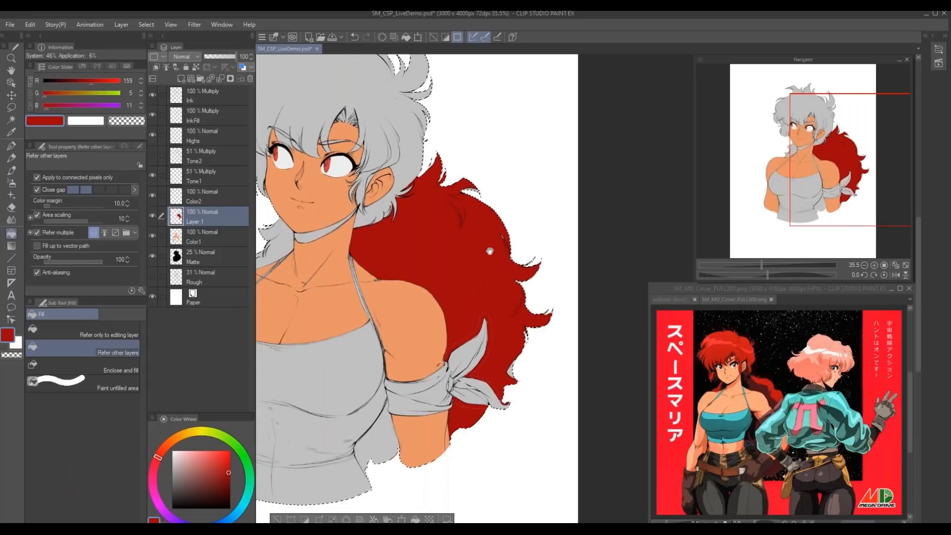
- Paint the narrow strip of hair showing between the far arm and the waist in dark red with the G-pen Color brush
key("p")
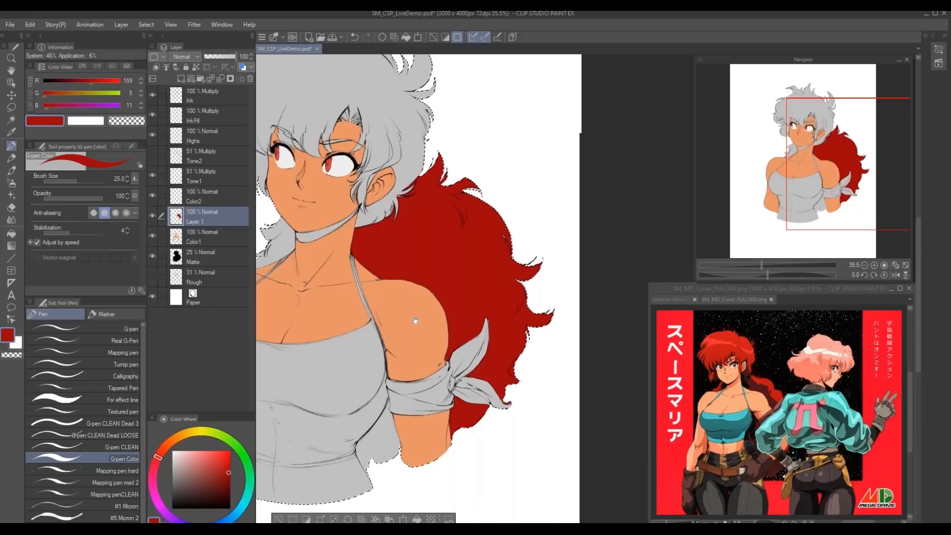
left_click_drag(436, 314, 503, 309)
key("g")
left_click_drag(338, 393, 481, 420)
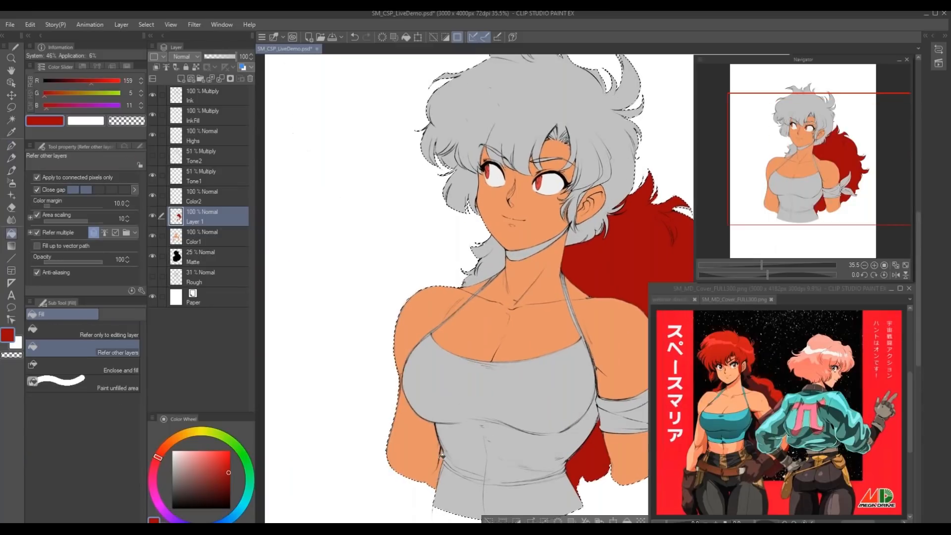
key("p")
left_click_drag(441, 450, 432, 492)
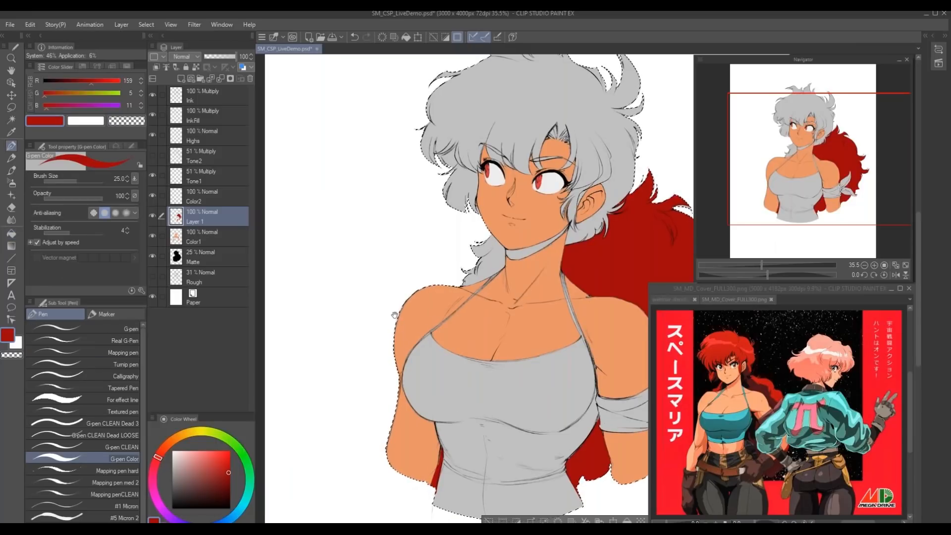
- Fill the main mass of hair on the head and the side locks beside the face with the dark red
left_click_drag(384, 340, 340, 471)
key("g")
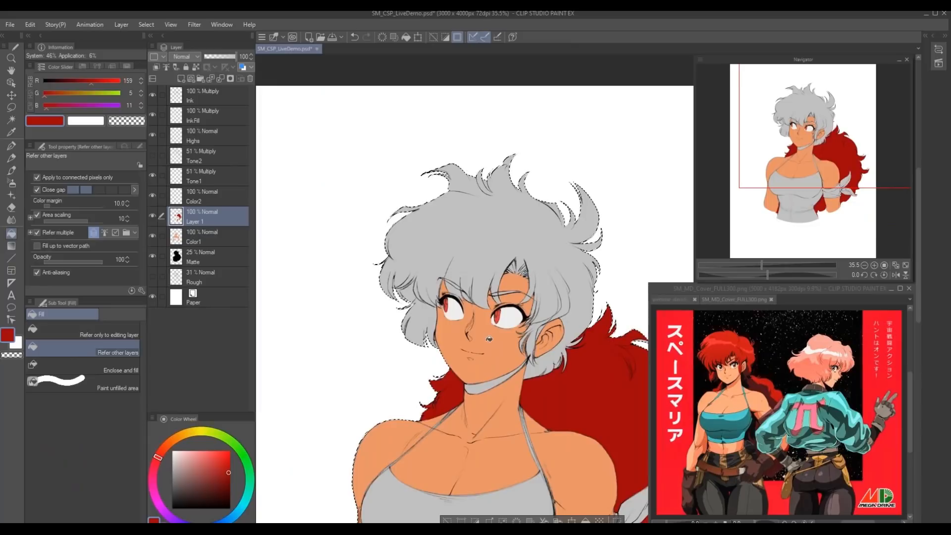
left_click(396, 277)
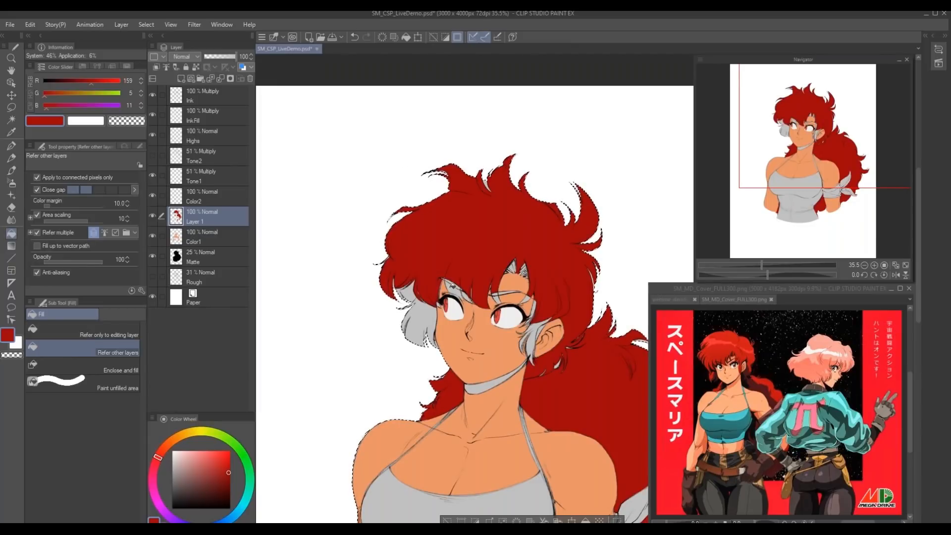
left_click(396, 283)
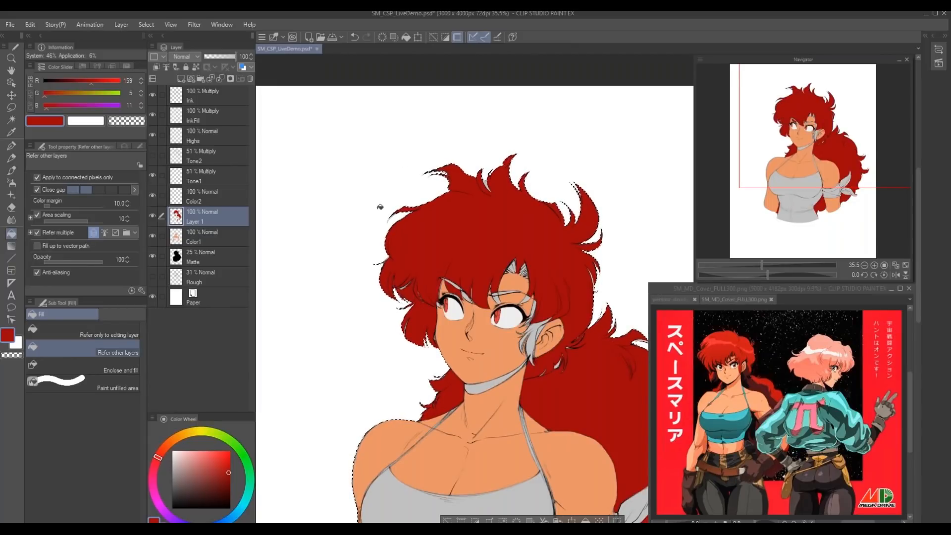
- Paint the unfilled strands around the brows and the locks in front of the ear dark red with the G-pen Color brush
key("p")
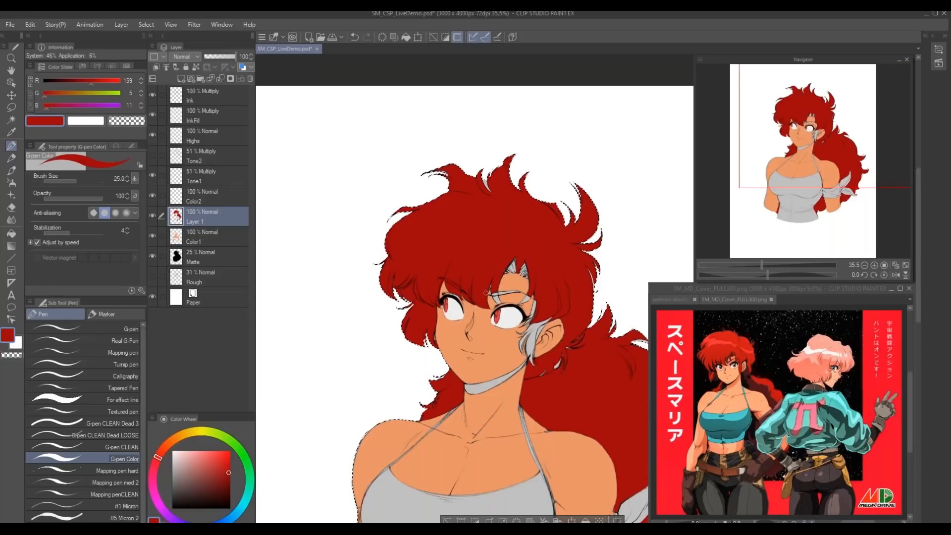
left_click(457, 255)
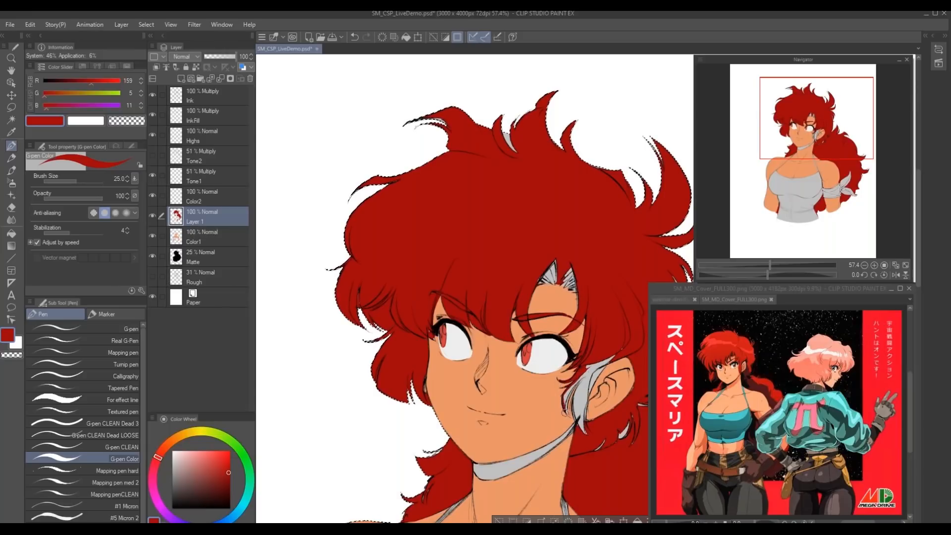
mouse_move(572, 391)
left_mouse_down()
mouse_move(570, 416)
mouse_move(584, 372)
mouse_move(575, 412)
mouse_move(587, 431)
mouse_move(585, 401)
mouse_move(583, 426)
left_mouse_up()
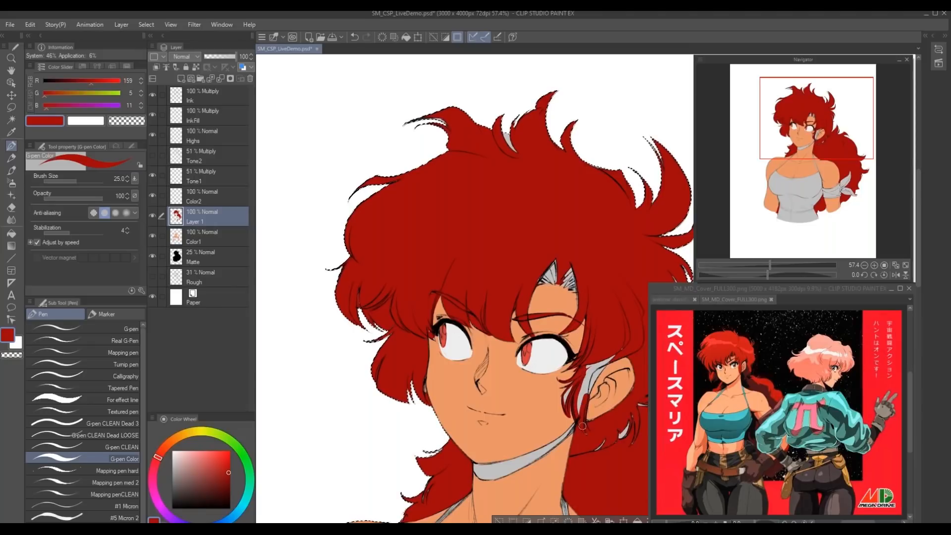
mouse_move(618, 350)
left_mouse_down()
mouse_move(590, 389)
mouse_move(586, 381)
mouse_move(565, 401)
left_mouse_up()
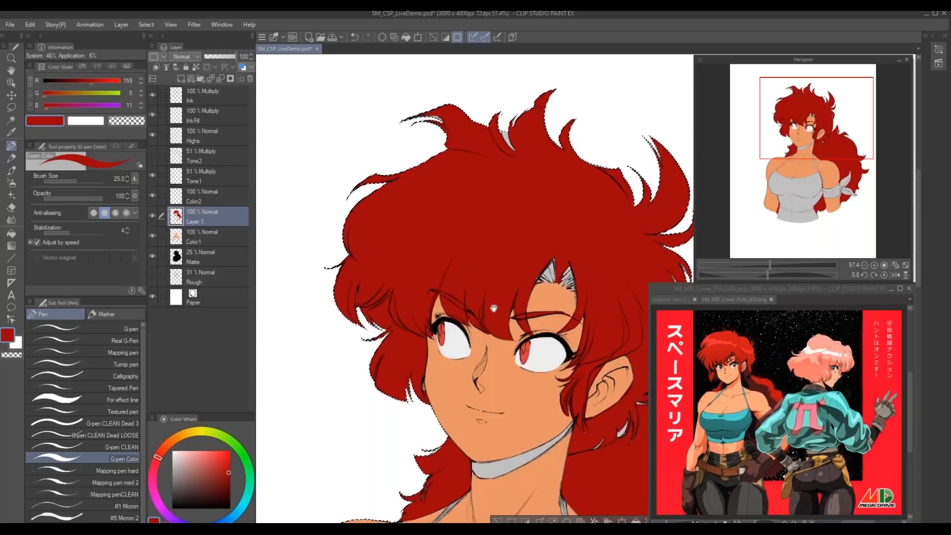
- Paint the unfilled hair roots above the forehead and the gap in the tuft on top of the head dark red
left_click_drag(482, 300, 428, 257)
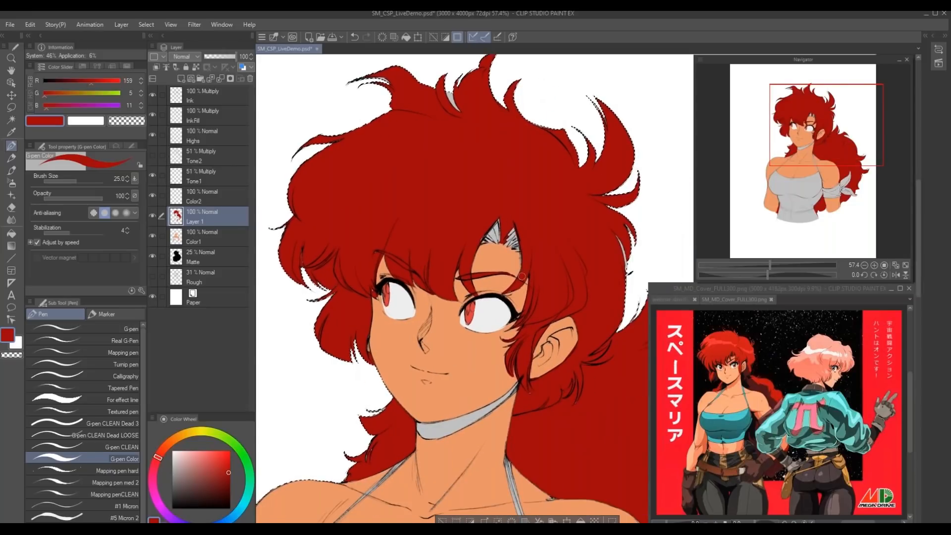
mouse_move(512, 246)
left_mouse_down()
mouse_move(509, 224)
mouse_move(522, 225)
mouse_move(495, 210)
mouse_move(505, 233)
mouse_move(500, 199)
mouse_move(482, 241)
left_mouse_up()
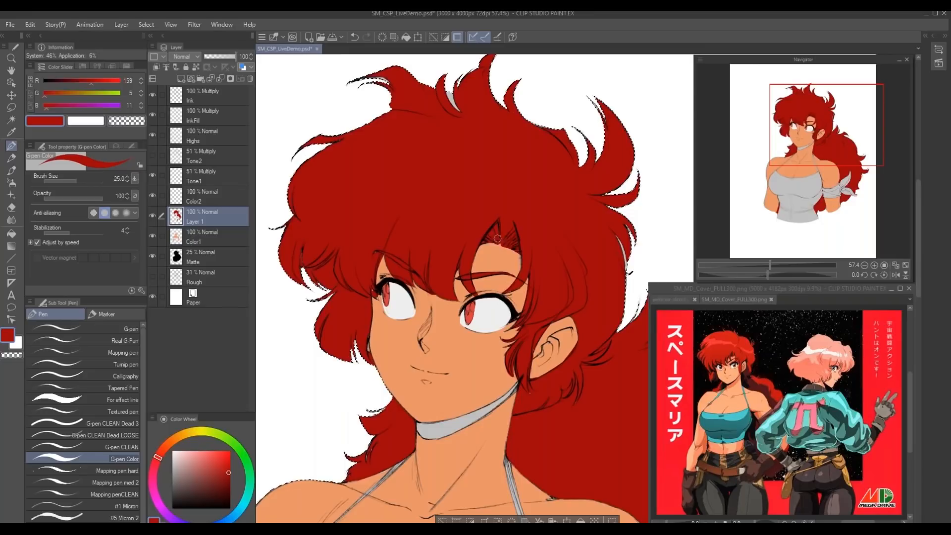
scroll(454, 166, "up", 3)
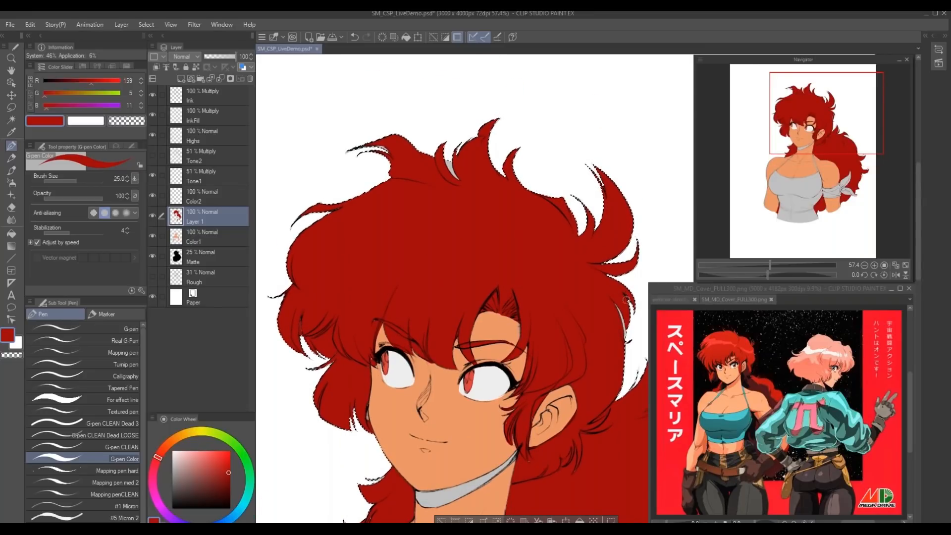
left_click_drag(449, 162, 455, 174)
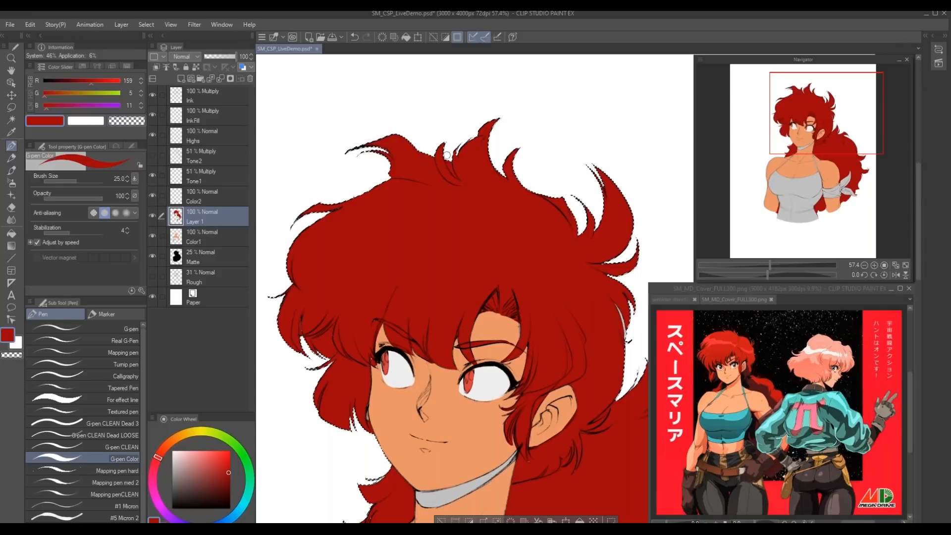
scroll(442, 132, "left", 5)
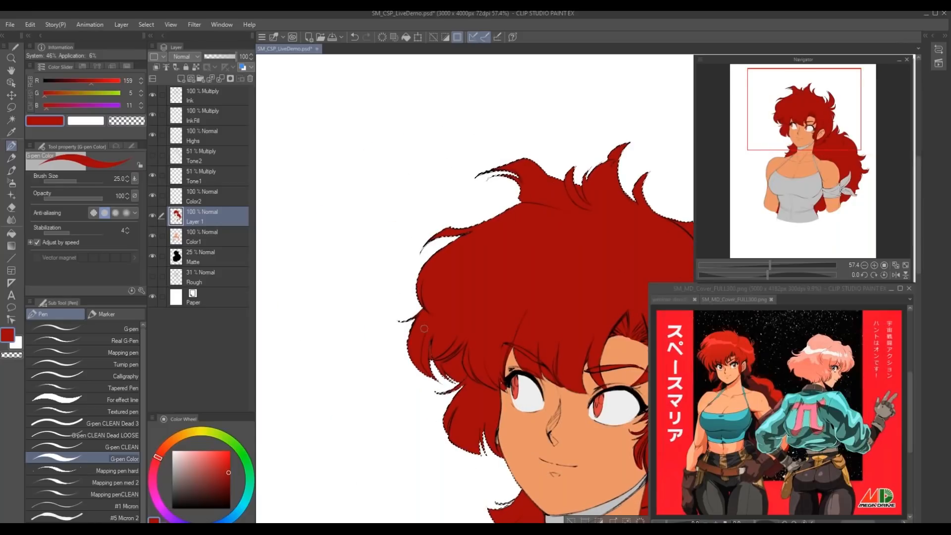
left_click_drag(457, 332, 415, 326)
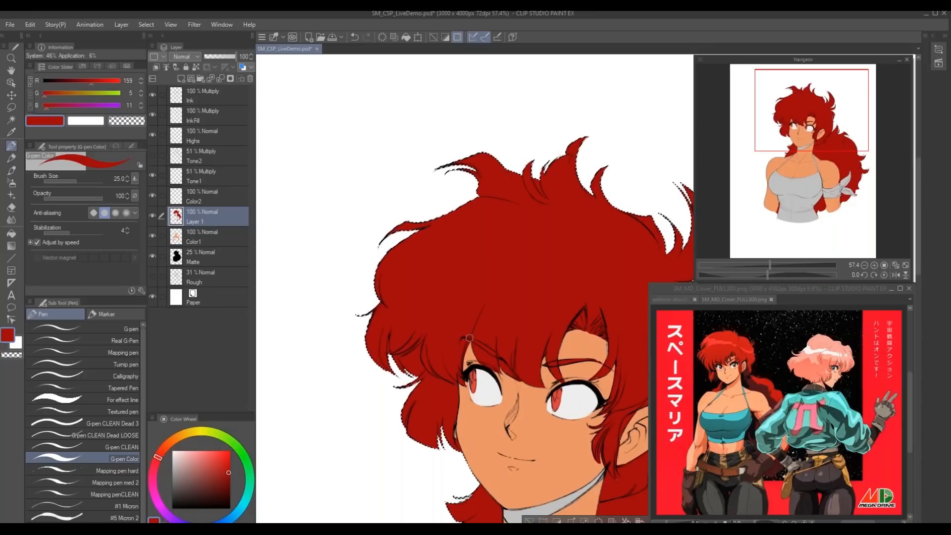
- Check the red hair fill and show the Tone2 shadow layer over the flat colours
scroll(471, 307, "right", 3)
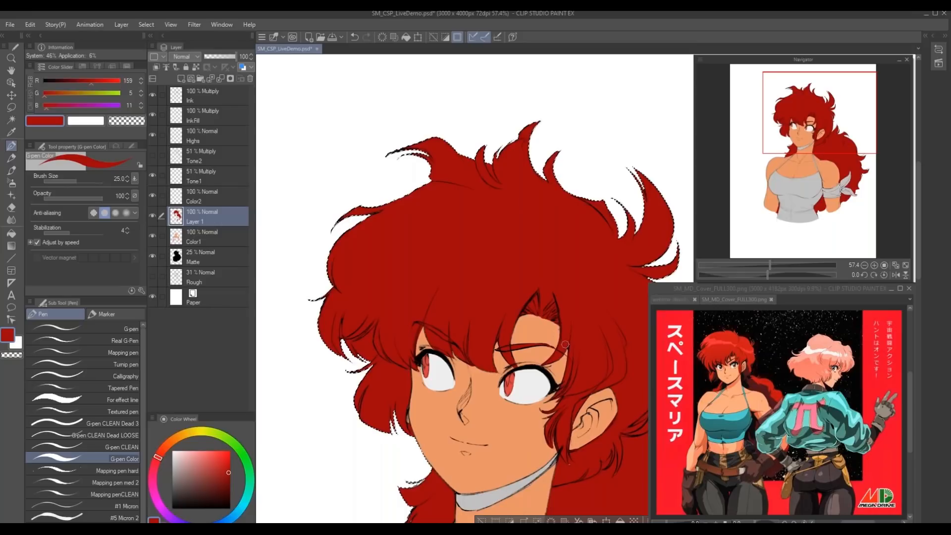
scroll(390, 288, "down", 3)
scroll(390, 288, "left", 1)
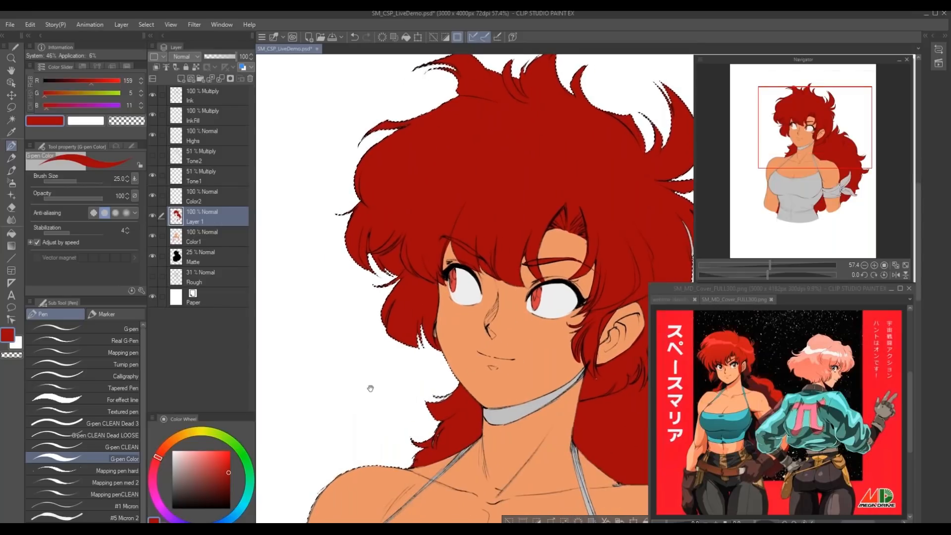
scroll(370, 388, "down", 4)
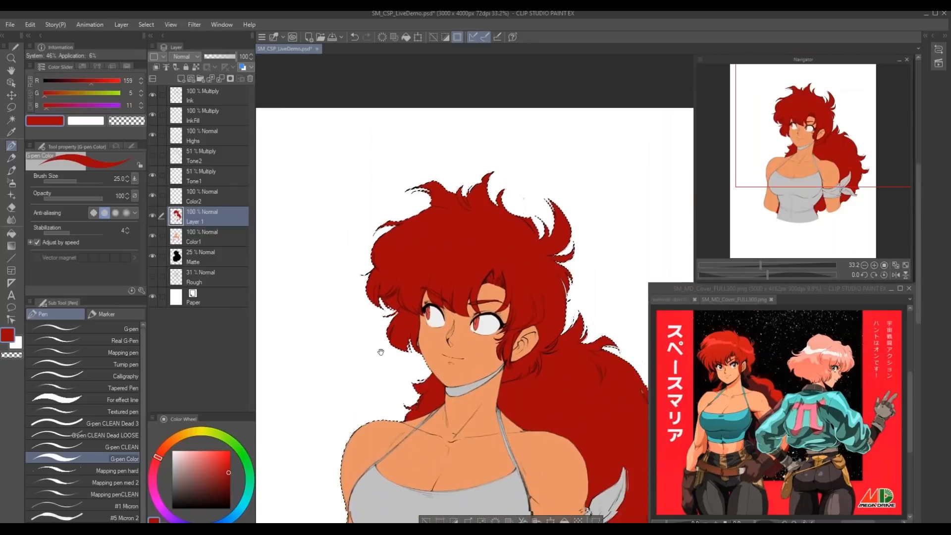
scroll(381, 352, "down", 2)
scroll(387, 422, "up", 1)
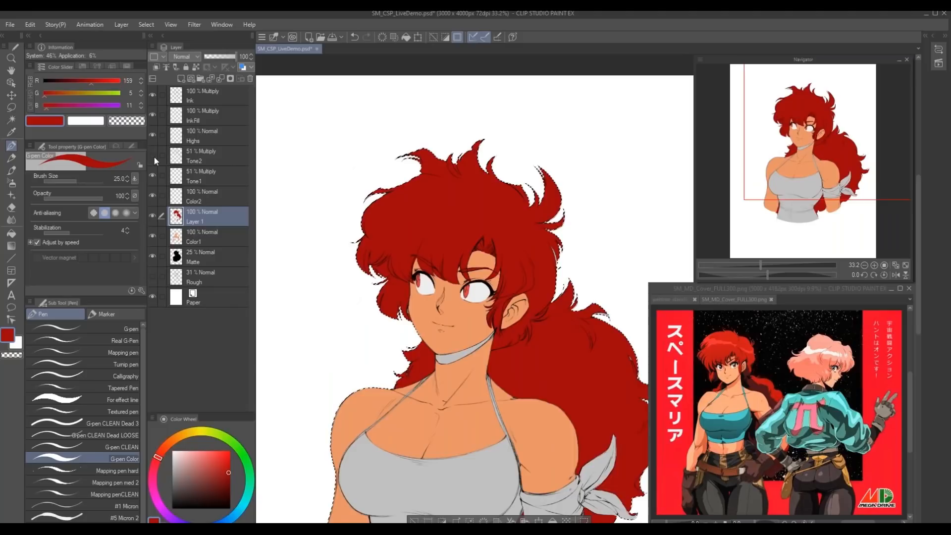
scroll(384, 358, "up", 2)
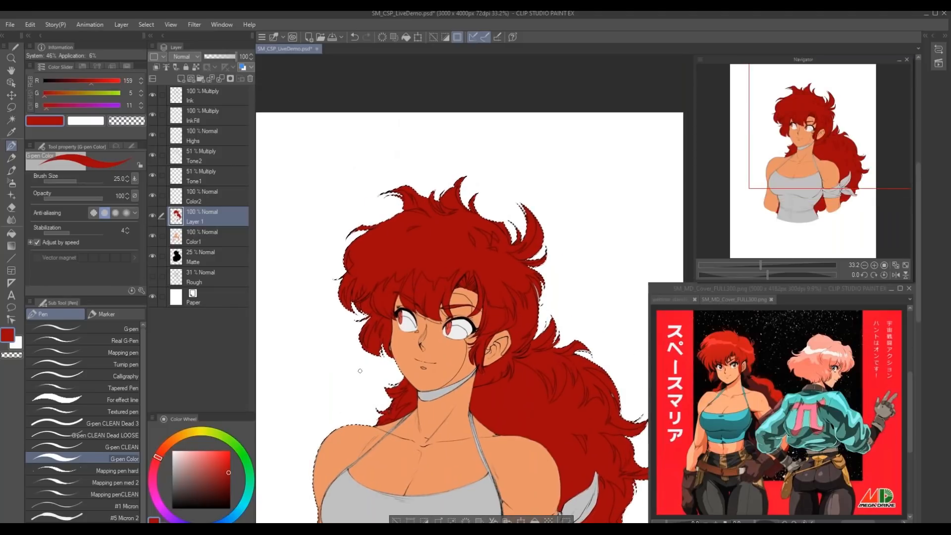
scroll(369, 375, "up", 1)
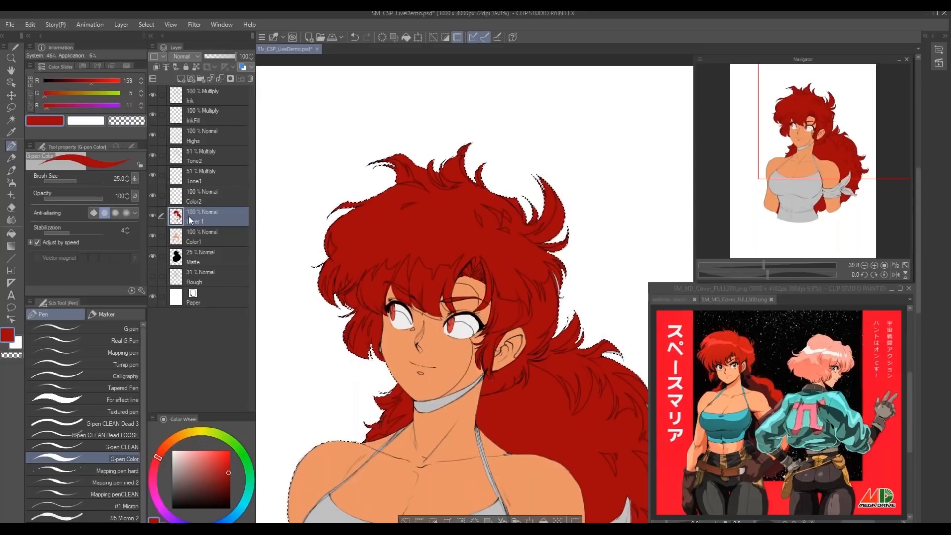
mouse_move(550, 394)
left_mouse_down()
mouse_move(470, 366)
mouse_move(465, 394)
left_mouse_up()
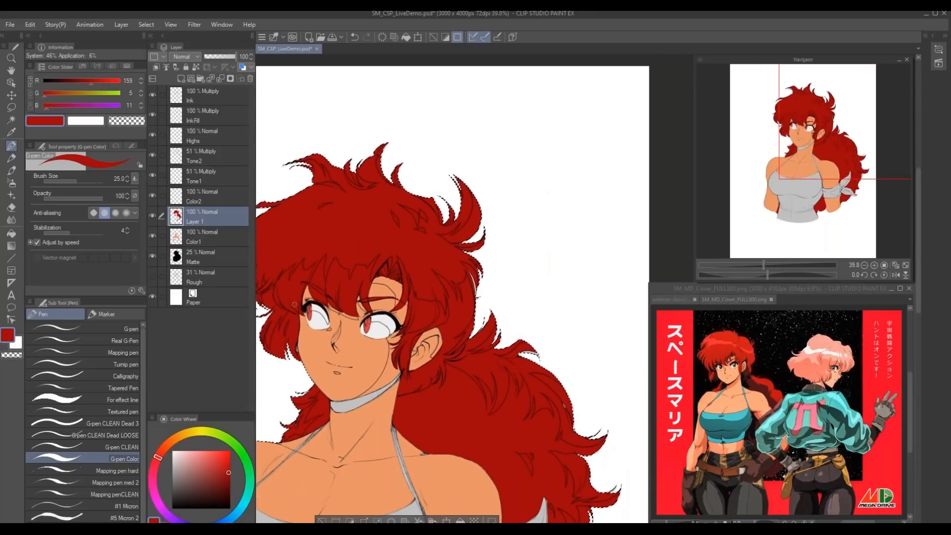
- Make Color2 the active layer for painting the shadow colours
left_click(191, 196)
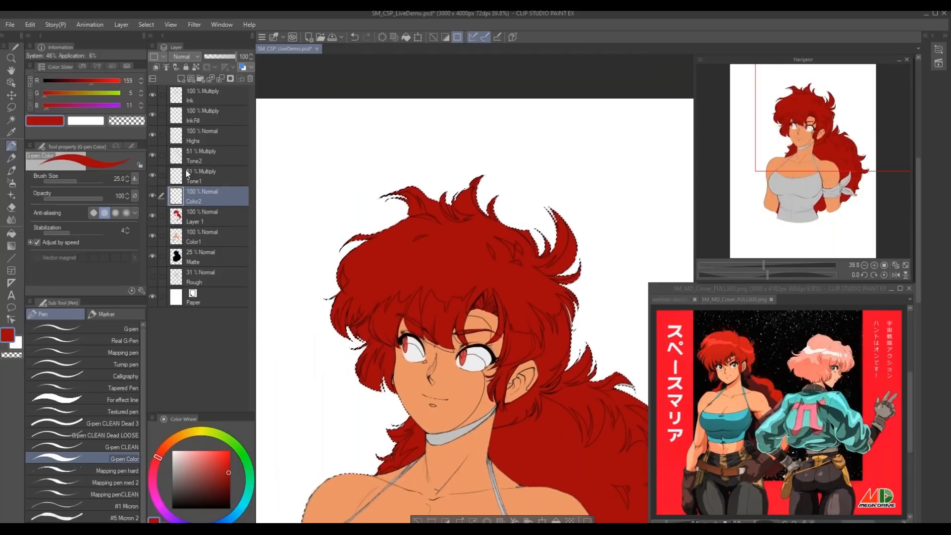
left_click(188, 176)
left_click(181, 155)
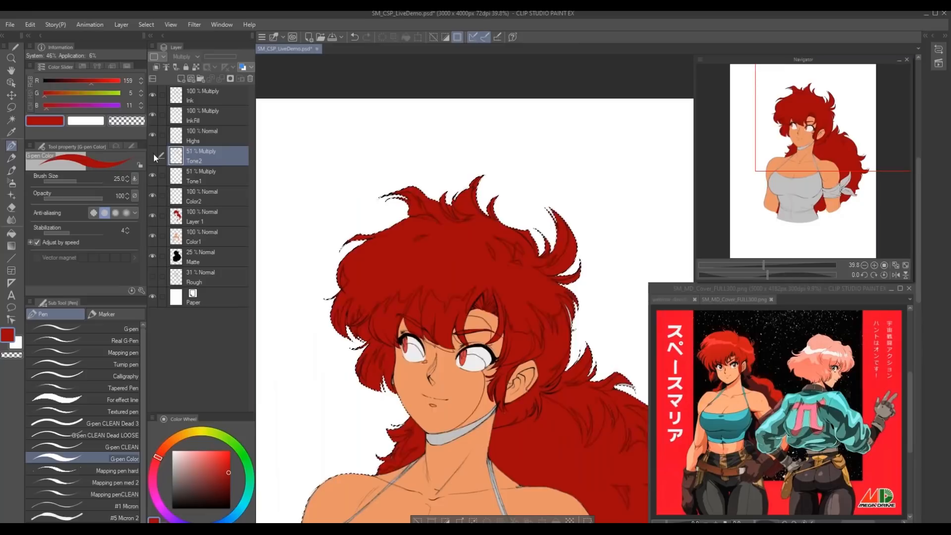
left_click_drag(293, 317, 311, 278)
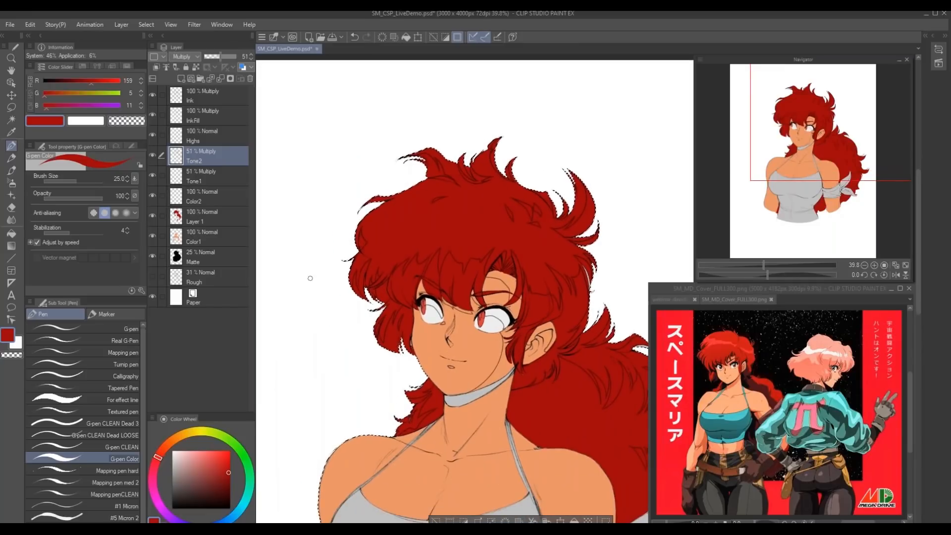
left_click(196, 233)
left_click(183, 200)
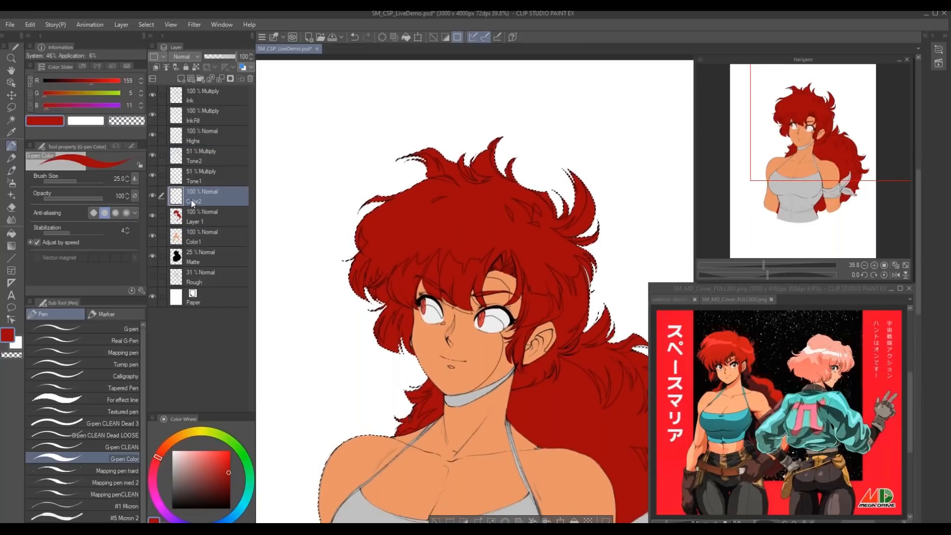
left_click_drag(403, 308, 396, 340)
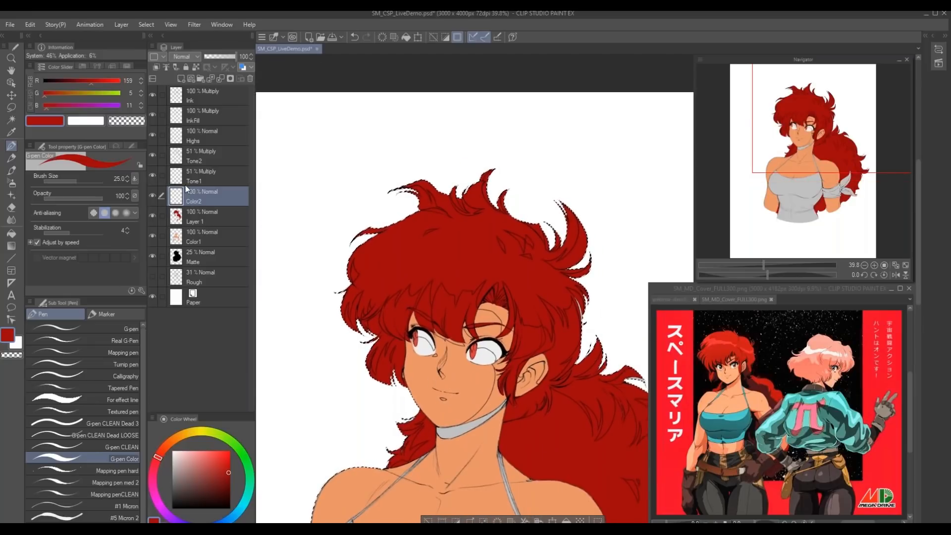
- Fill the shadow areas in both eye whites with pale blue, RGB 194, 219, 222, on Color2
scroll(395, 340, "up", 2)
left_click_drag(414, 305, 382, 414)
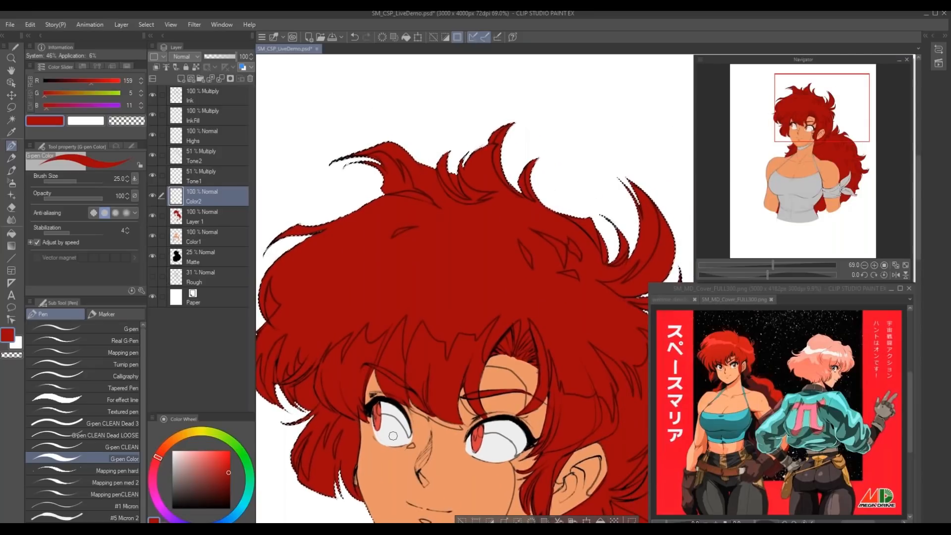
left_click(242, 507)
left_click(181, 453)
left_click(179, 458)
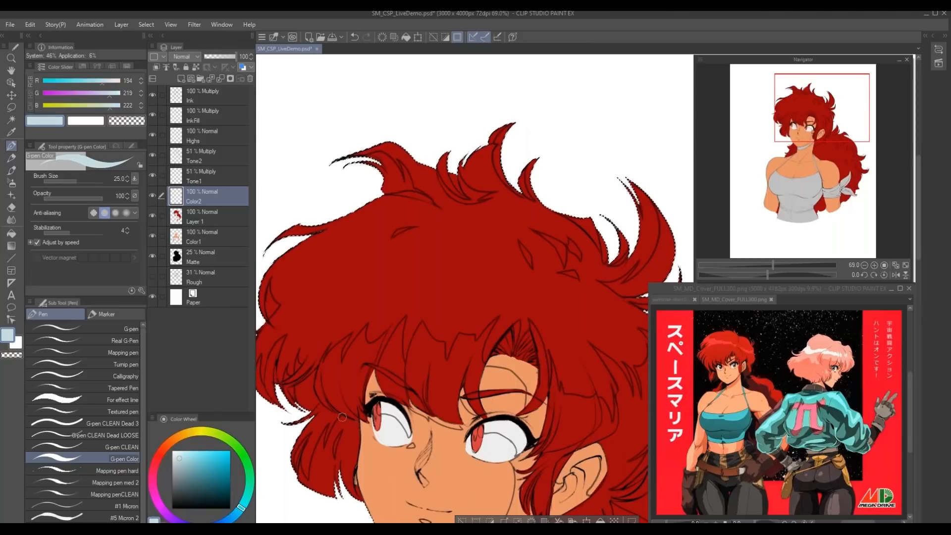
key("g")
left_click(400, 412)
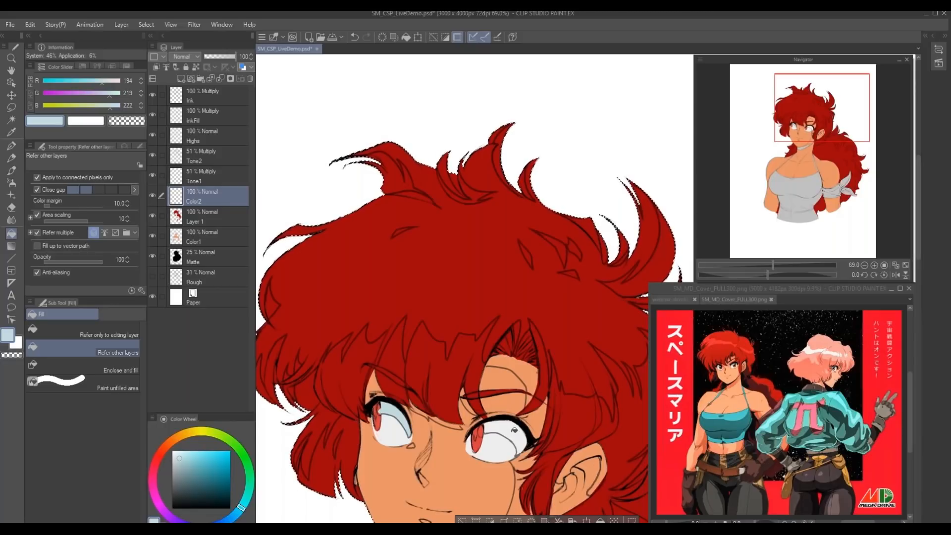
left_click(517, 433)
left_click_drag(344, 389, 343, 387)
scroll(344, 387, "down", 5)
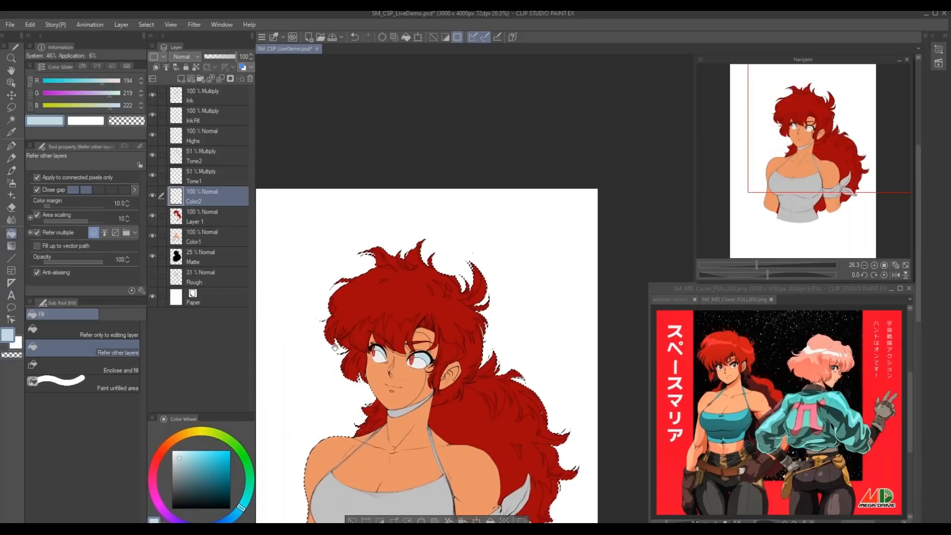
- Sample the hair's red and load the hair area of Layer 1 as a selection, keeping Color2 active
scroll(347, 346, "up", 3)
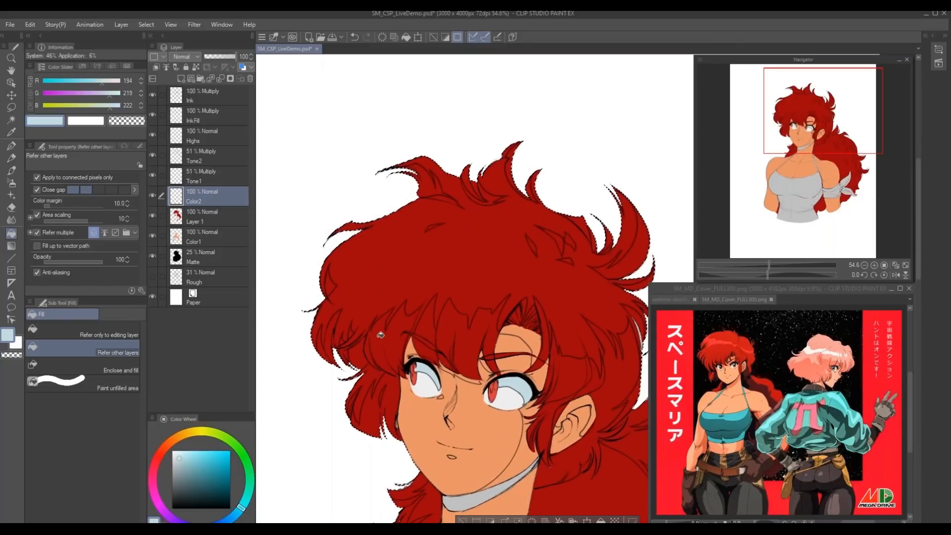
left_click(375, 325, "alt")
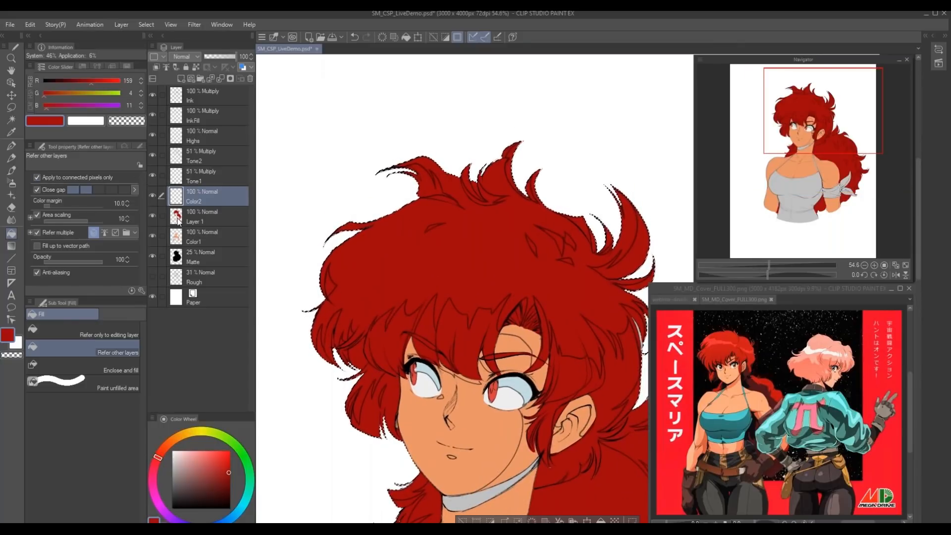
left_click(177, 218, "ctrl")
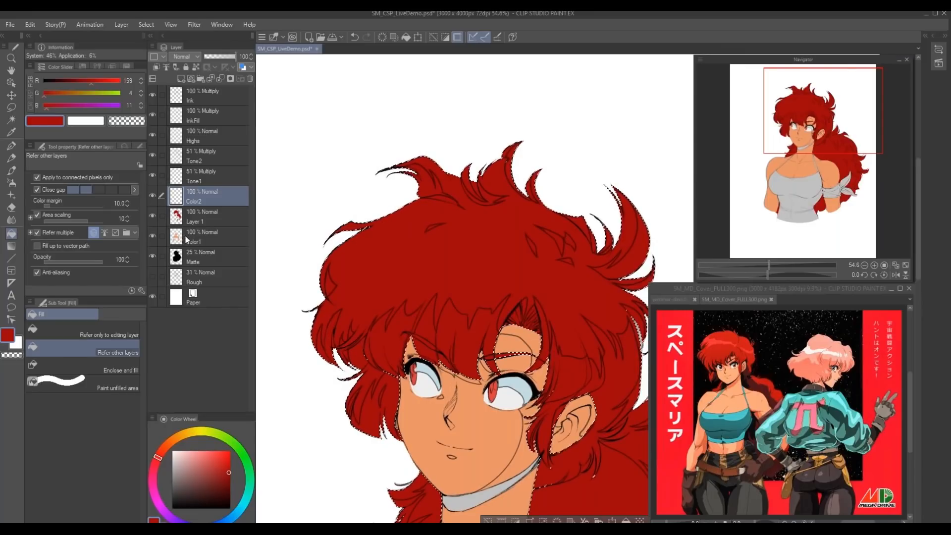
left_click_drag(426, 464, 396, 464)
left_click_drag(436, 430, 394, 360)
left_click_drag(345, 457, 356, 412)
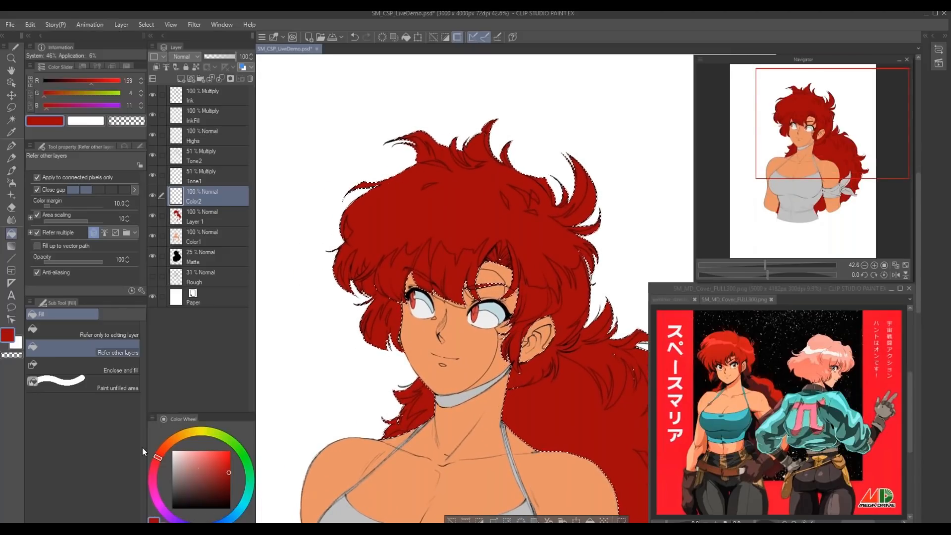
left_click(155, 462)
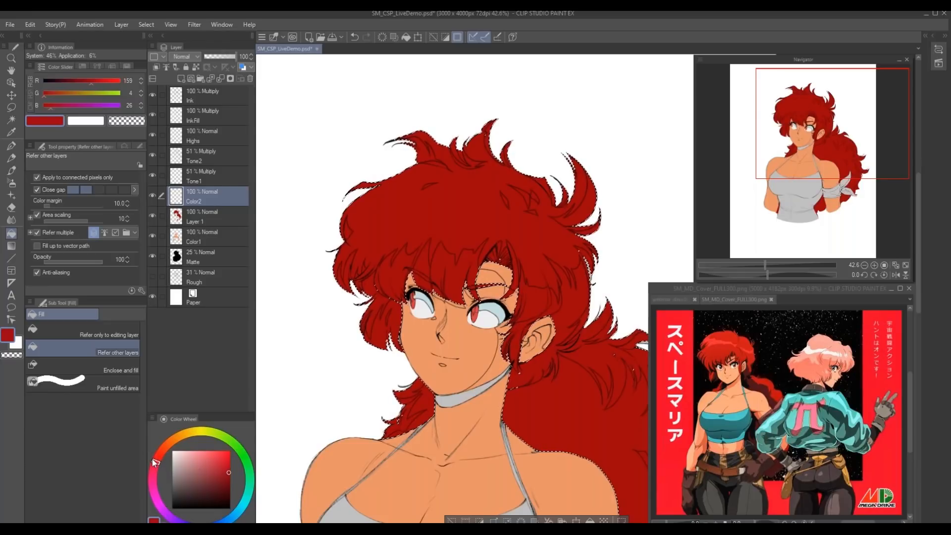
left_click(204, 484)
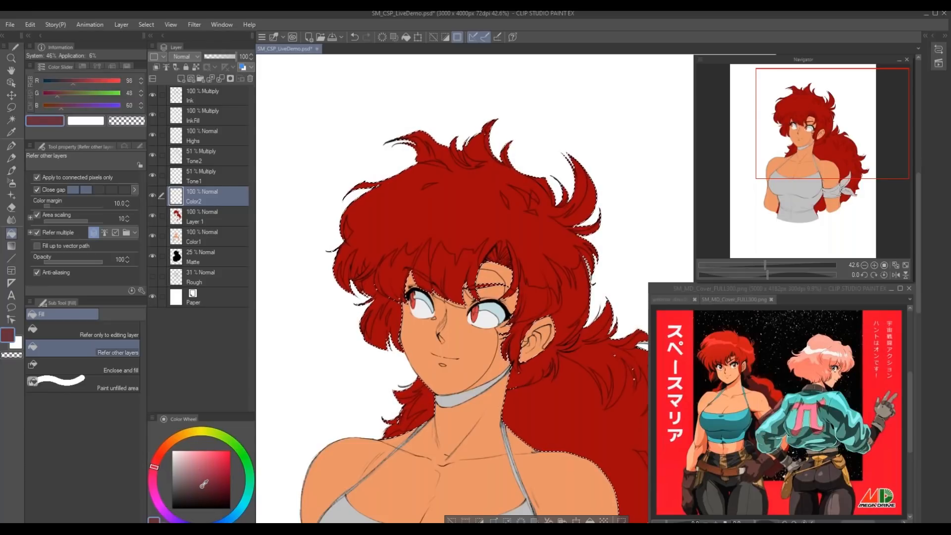
left_click(541, 432)
key("ctrl+z")
- Fill the shadow areas of the ponytail with dark maroon, RGB 98, 27, 38, on Color2
left_click(214, 480)
left_click(158, 463)
left_click(534, 438)
left_click_drag(534, 438, 453, 432)
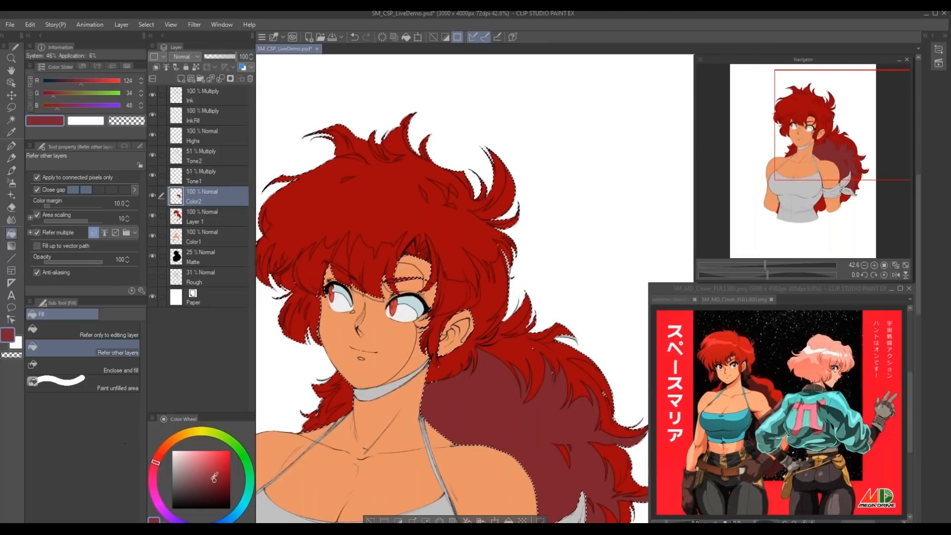
left_click(214, 487)
left_click(471, 436)
left_click_drag(369, 403, 238, 369)
left_click(526, 400)
left_click_drag(458, 471, 441, 404)
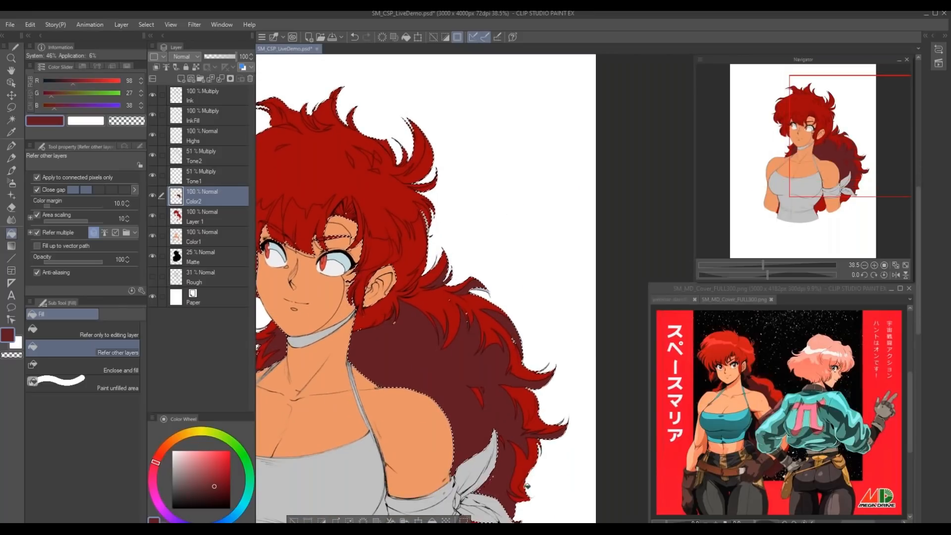
- Fill the remaining shadow areas in the bangs, side locks and upper tufts with the same dark maroon
left_click_drag(338, 342, 505, 504)
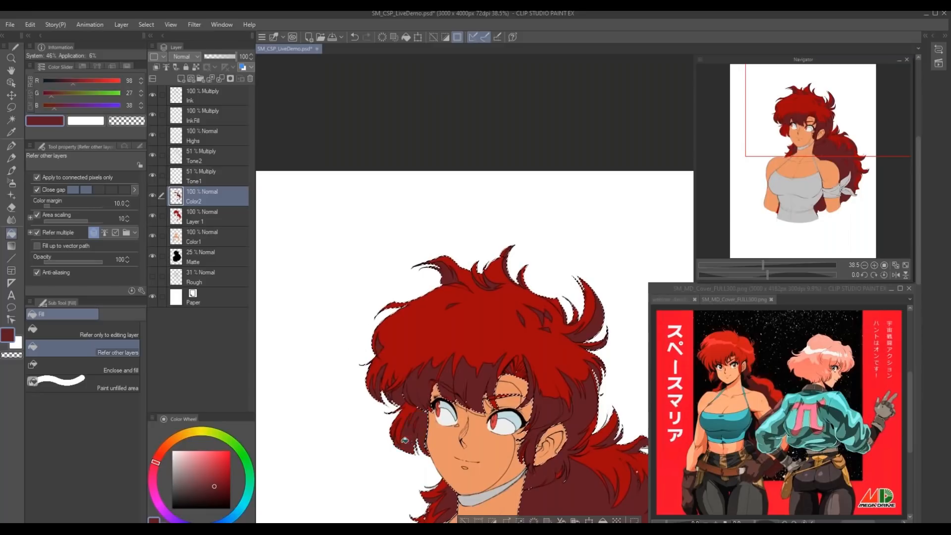
left_click_drag(336, 372, 311, 273)
left_click_drag(394, 278, 330, 326)
- Paint the unfilled shadow gaps in the strands around the forehead and brow dark maroon with the G-pen Color brush
key("p")
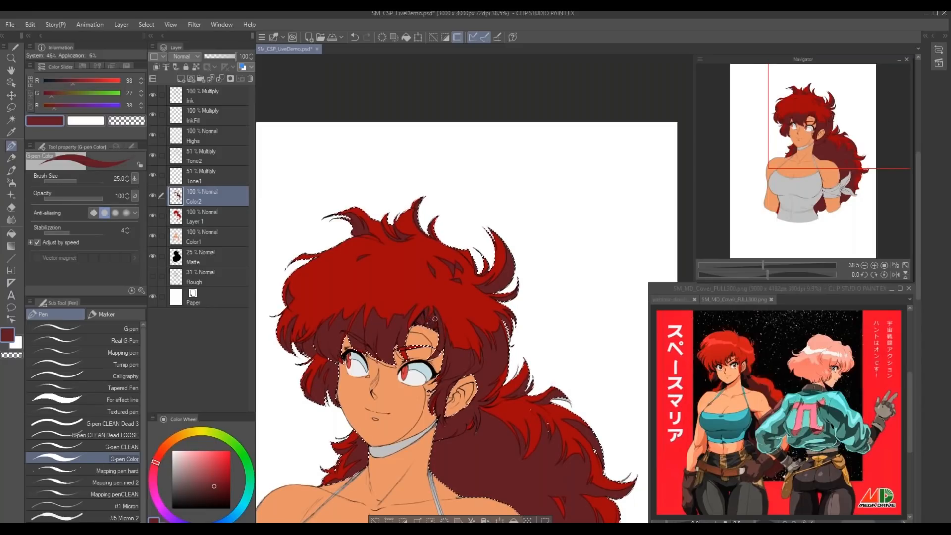
left_click_drag(401, 341, 424, 337)
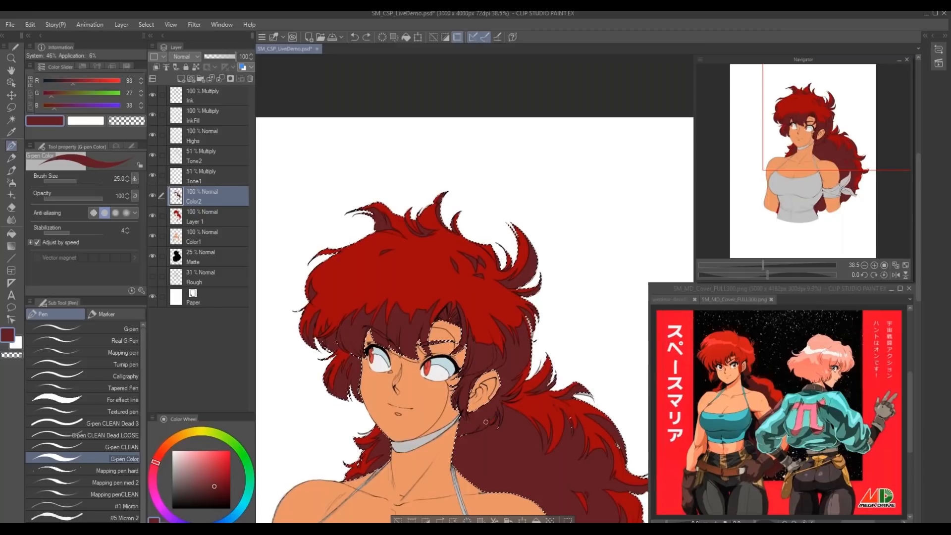
left_click_drag(275, 368, 301, 323)
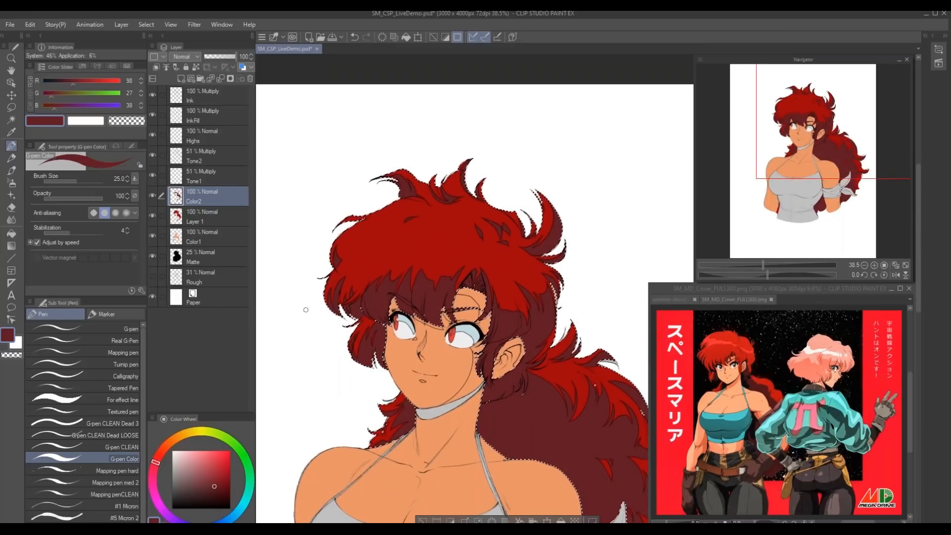
- Load the Color1 skin area as a selection and mix a darker reddish-orange shadow colour from the sampled skin tone
left_click(176, 239, "ctrl")
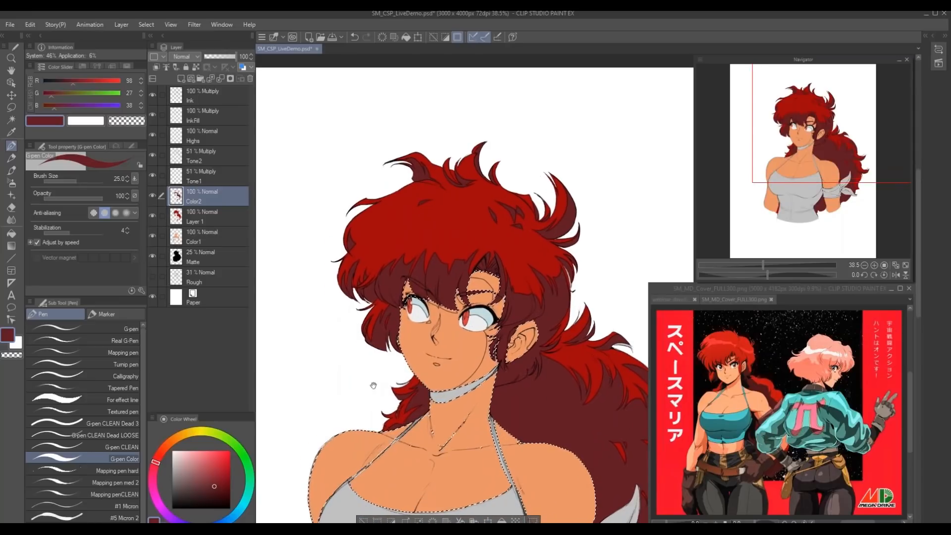
scroll(344, 368, "up", 1)
scroll(344, 367, "up", 1)
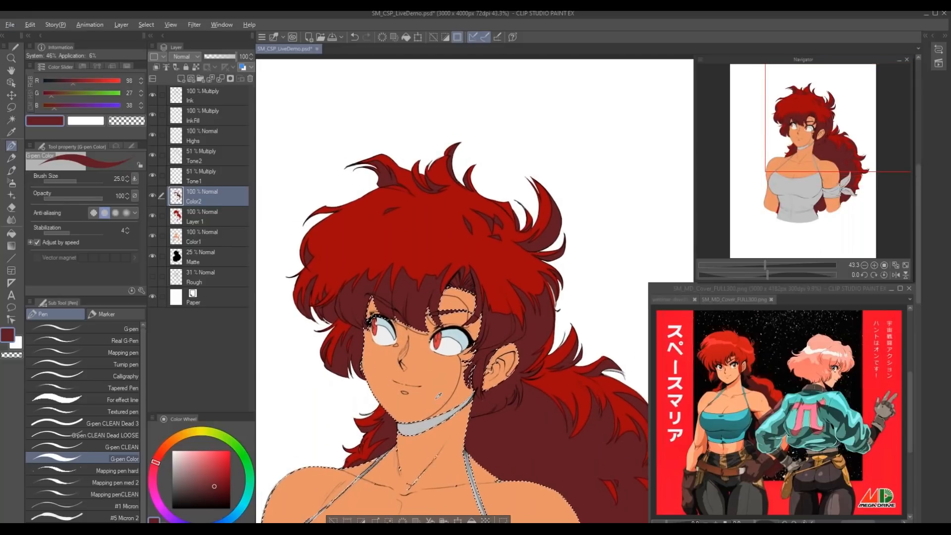
left_click(421, 398, "alt")
left_click_drag(170, 442, 214, 459)
left_click(212, 457)
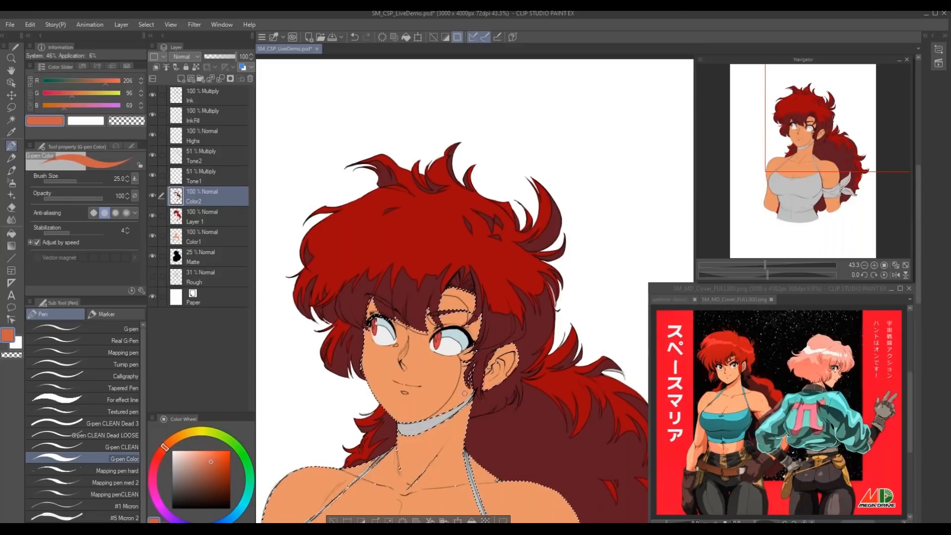
- Set the shadow colour to RGB 209, 83, 64, fill the skin shadows along the jaw and forehead, and clear the selection
key("g")
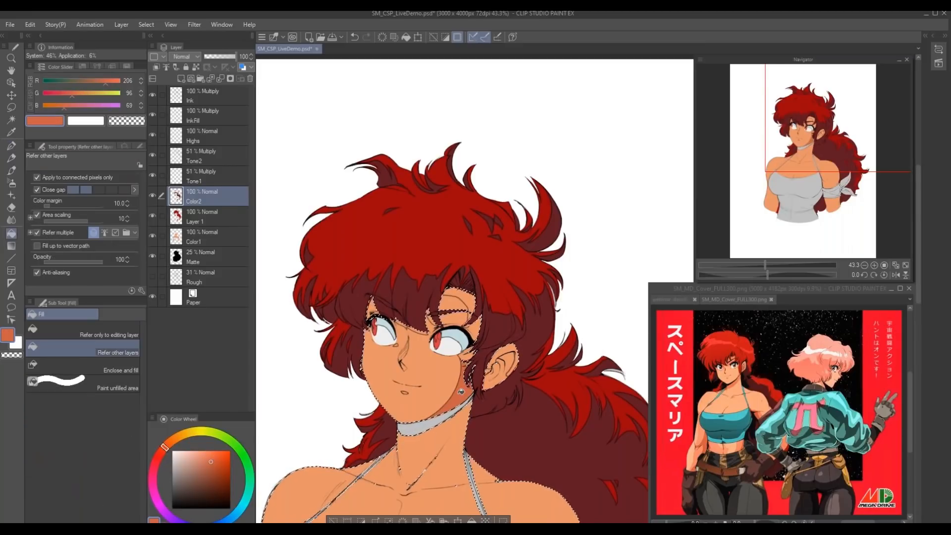
left_click_drag(165, 451, 162, 451)
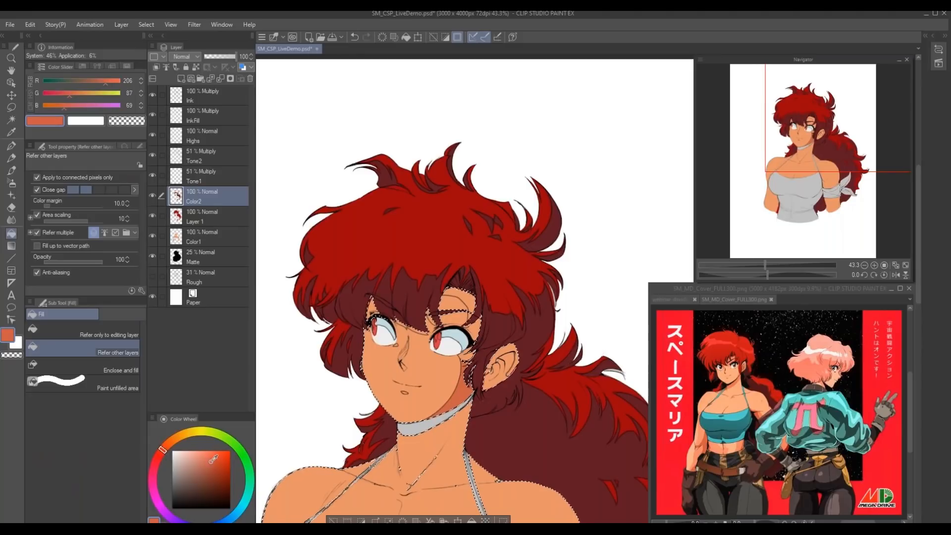
left_click_drag(301, 389, 305, 406)
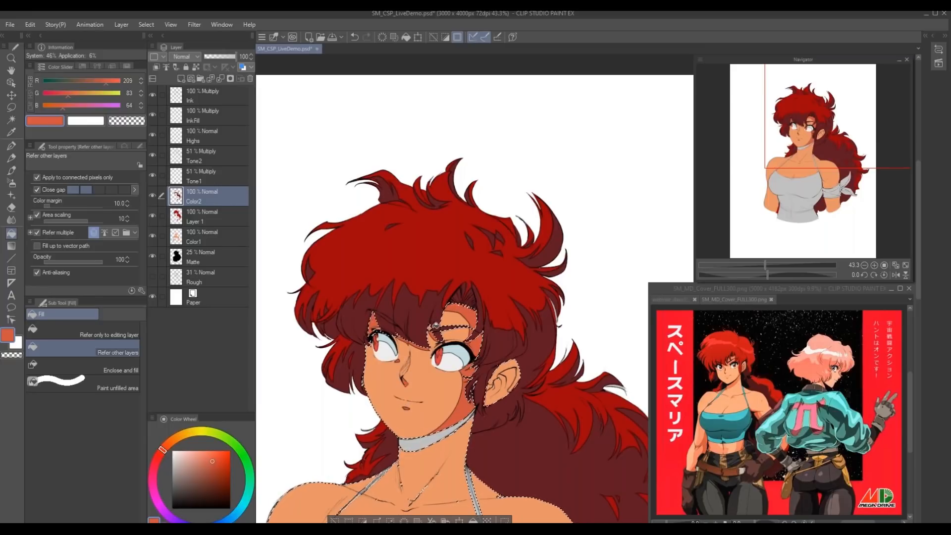
key("p")
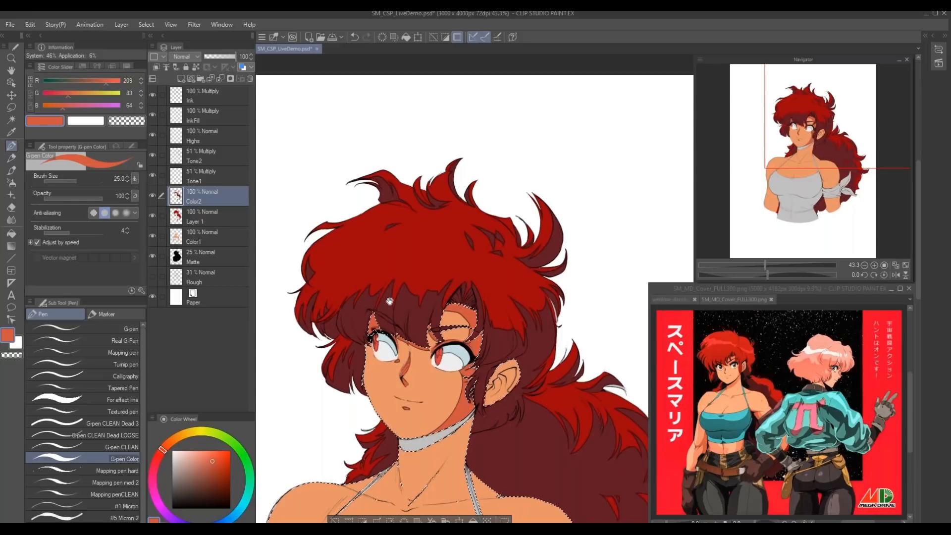
key("ctrl+d")
scroll(334, 385, "down", 2)
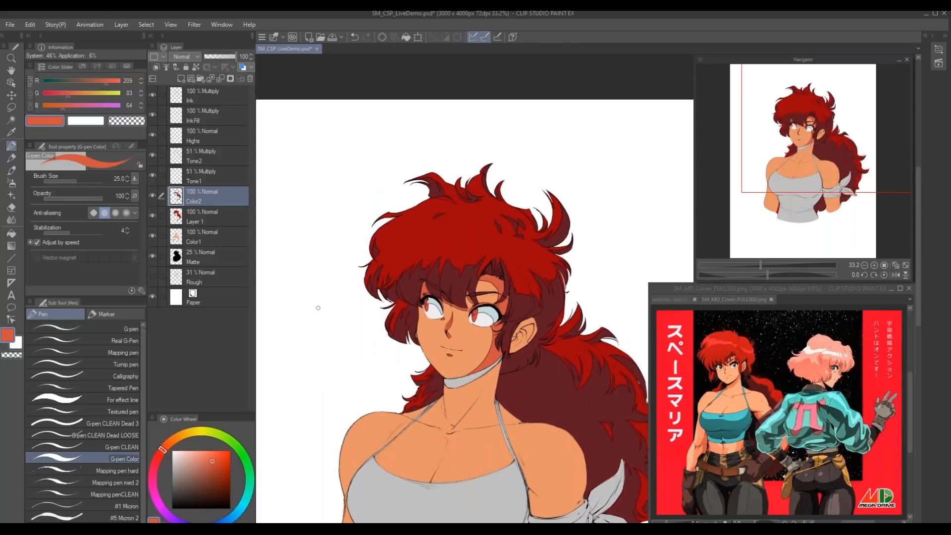
- Paint the shadow inside the ear with the G-pen Color brush in the same reddish-orange
scroll(492, 341, "up", 2)
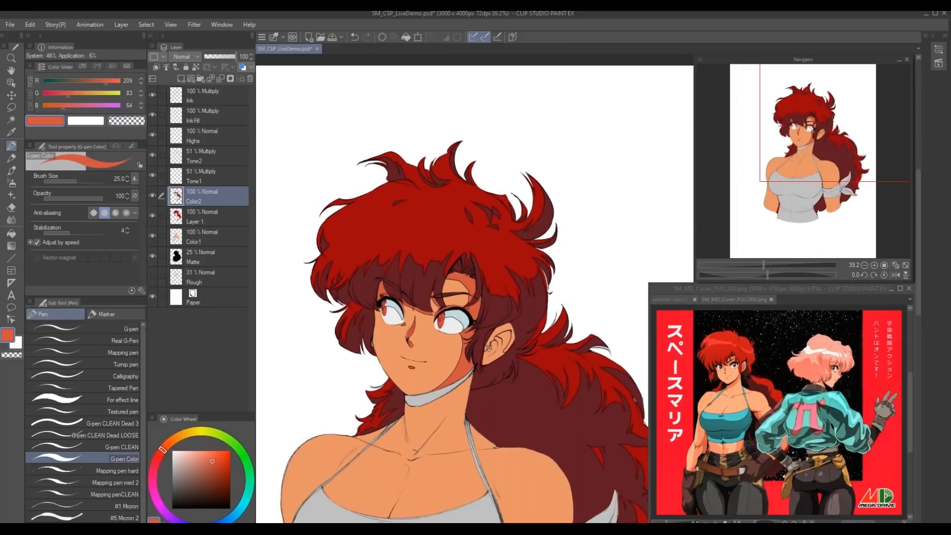
left_click_drag(487, 348, 489, 360)
left_click_drag(495, 339, 507, 336)
scroll(359, 387, "down", 1)
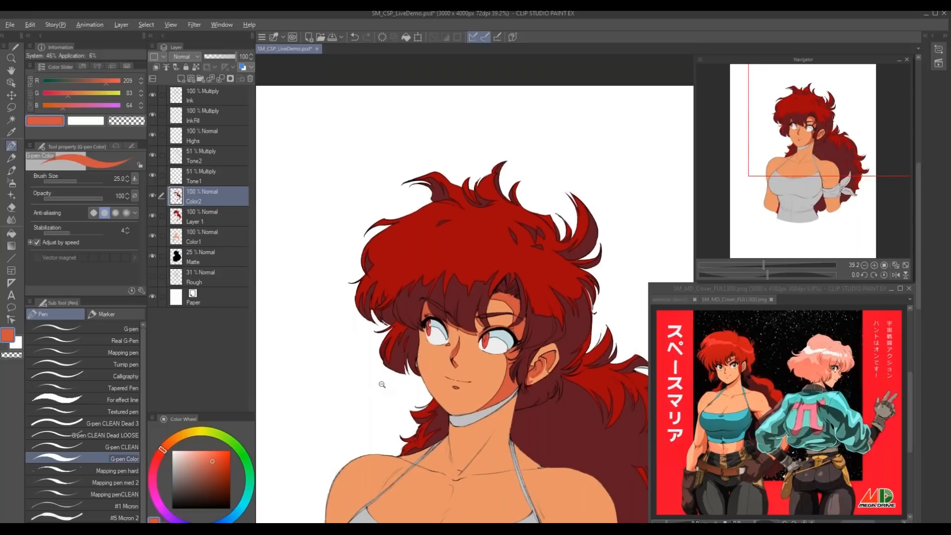
scroll(381, 380, "down", 1)
scroll(381, 380, "up", 5)
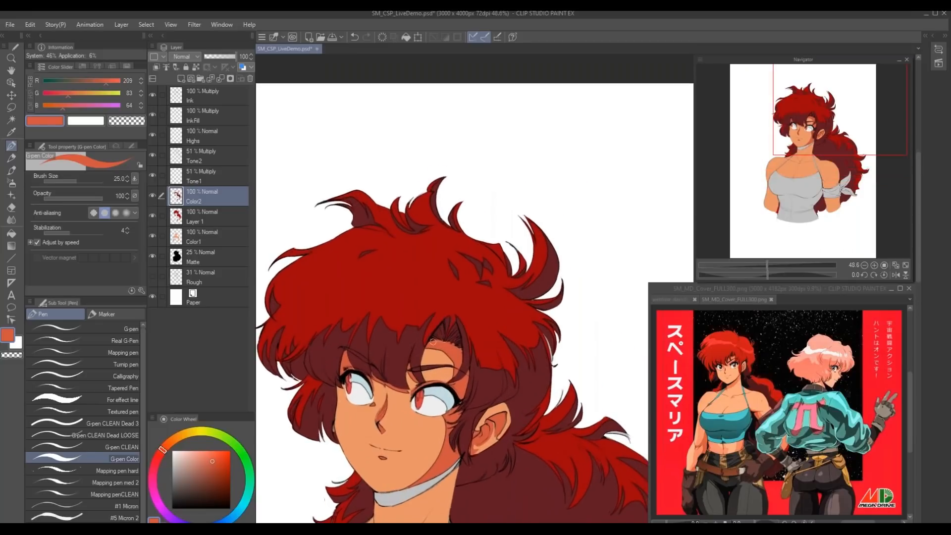
- Touch up the far eye's iris with dark brown, RGB 79, 37, 31, and add a small highlight in sampled white
left_click_drag(335, 301, 399, 282)
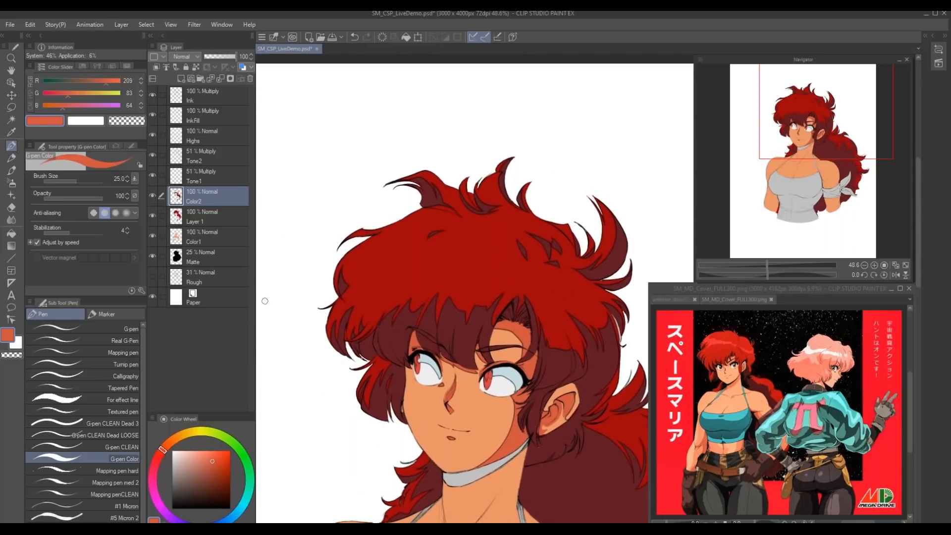
left_click_drag(212, 477, 208, 491)
left_click_drag(419, 355, 413, 368)
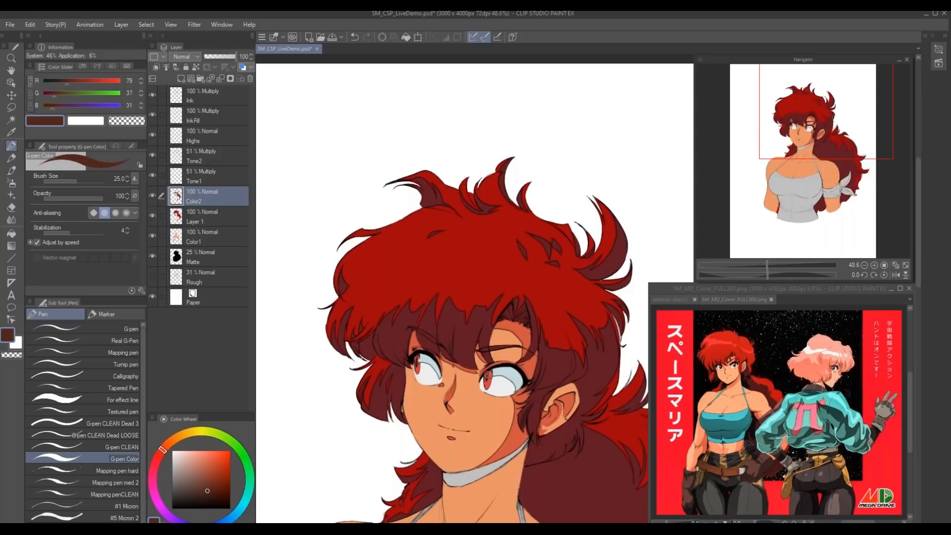
left_click(292, 198, "alt")
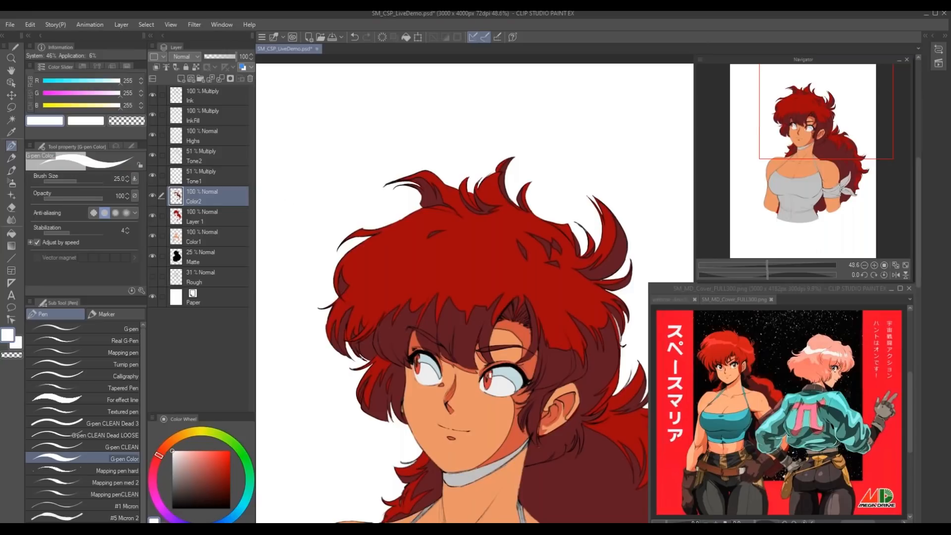
left_click_drag(420, 354, 419, 359)
- Lower the Tone2 layer's opacity to 25%
left_click(197, 158)
left_click(213, 57)
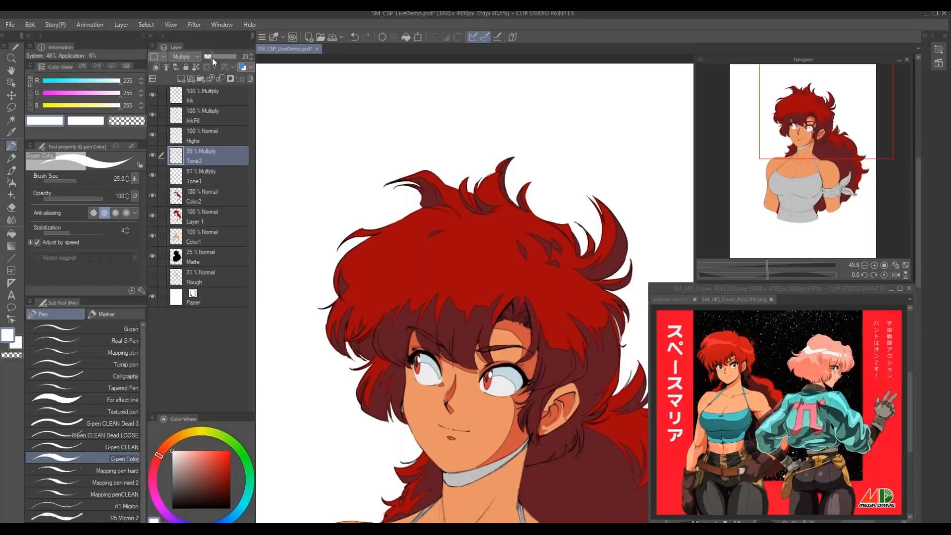
scroll(362, 317, "down", 2)
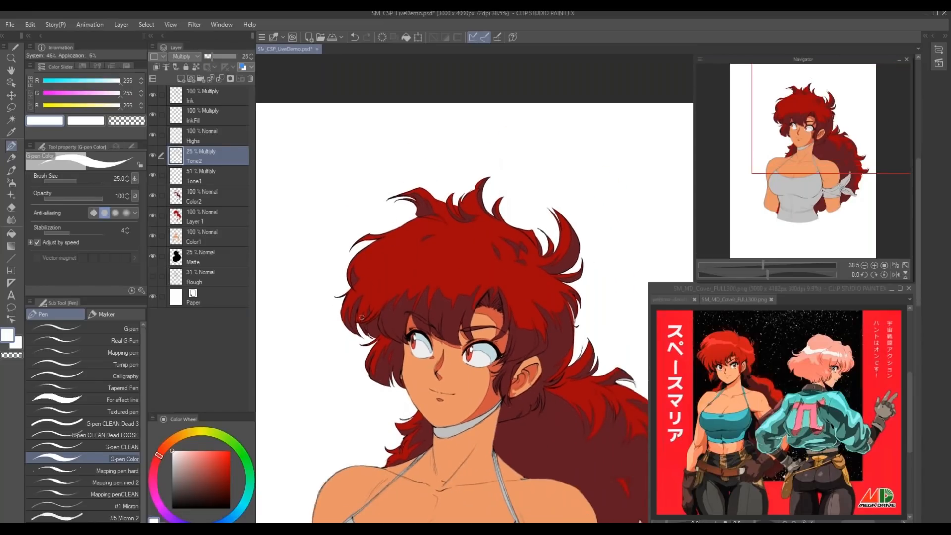
- Fill the neck choker with pure black on the InkFill layer
left_click(199, 115)
left_click(172, 507)
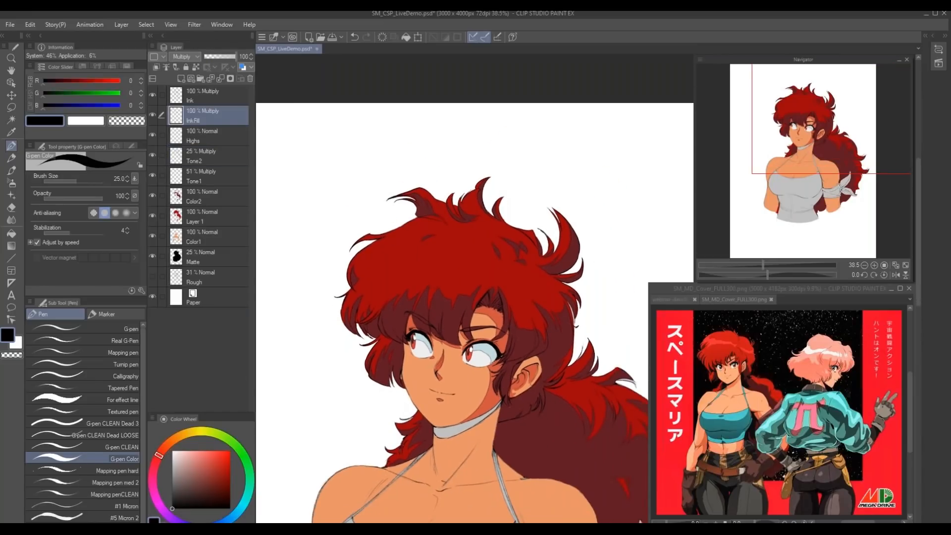
key("g")
left_click(456, 425)
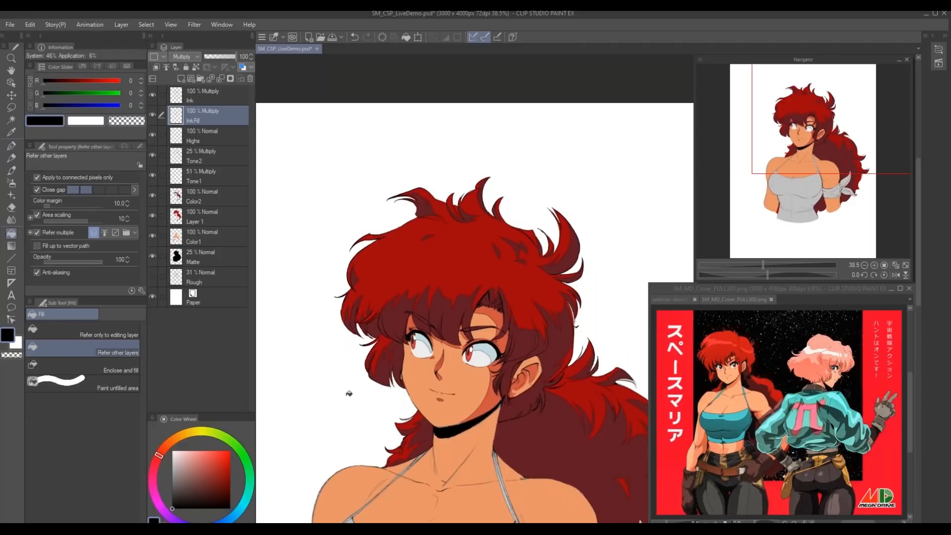
- Preview the Matte layer at 100% opacity behind the colours, and set its opacity to 20%
left_click(204, 259)
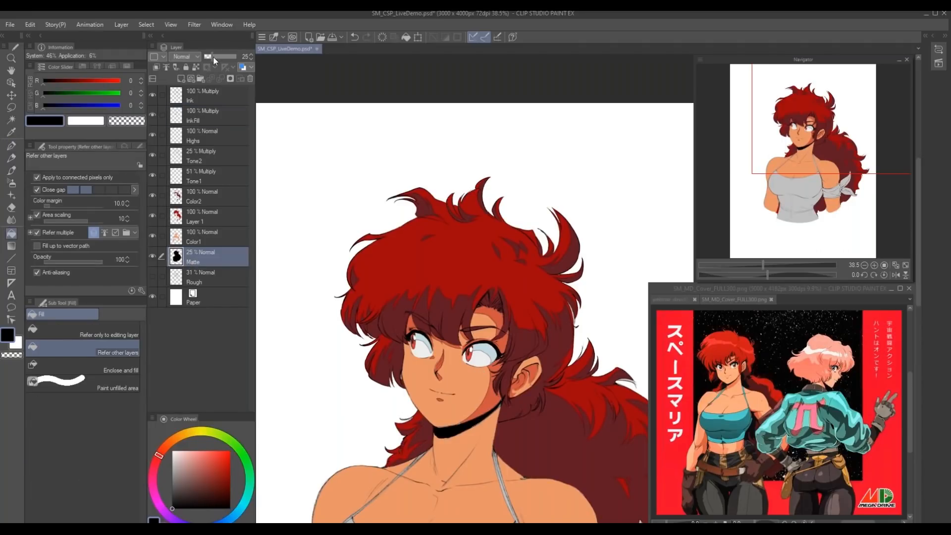
scroll(454, 368, "up", 3)
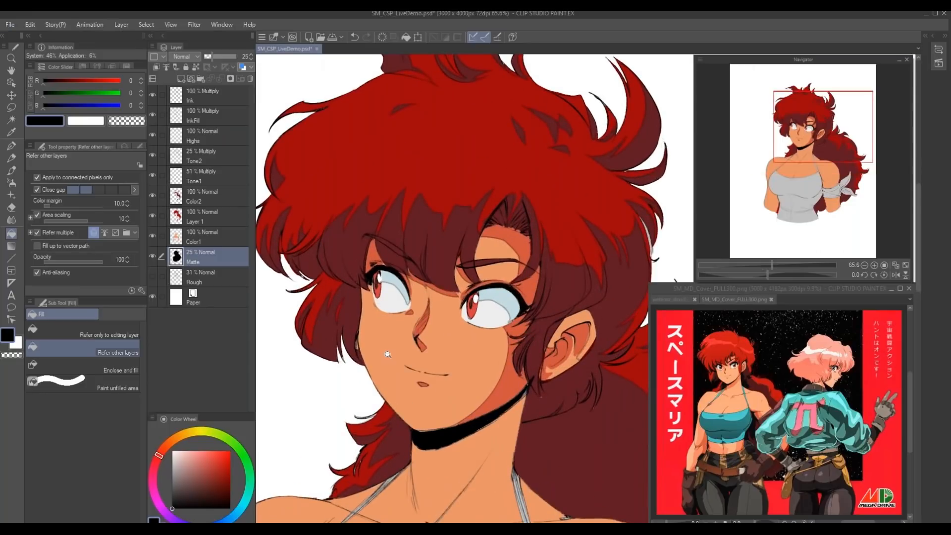
scroll(390, 353, "up", 1)
scroll(389, 354, "up", 2)
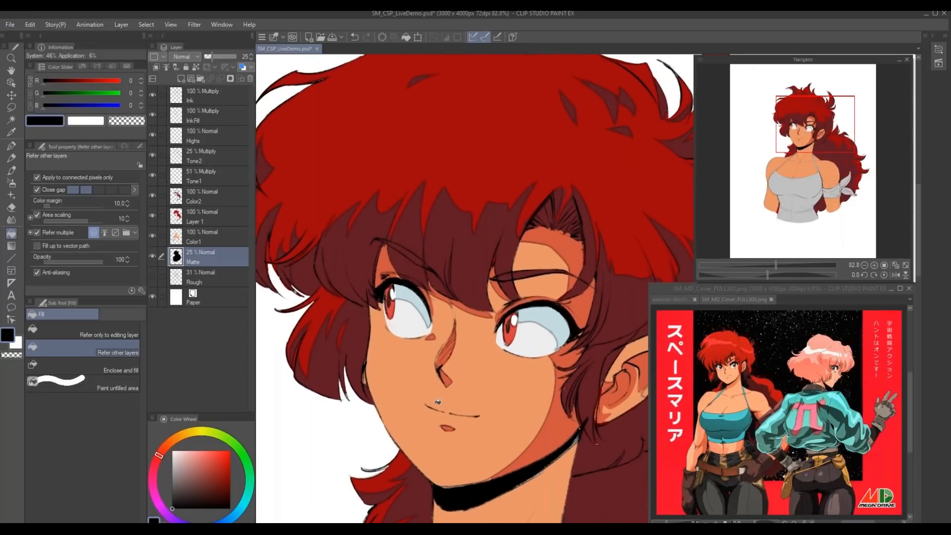
scroll(396, 425, "down", 6)
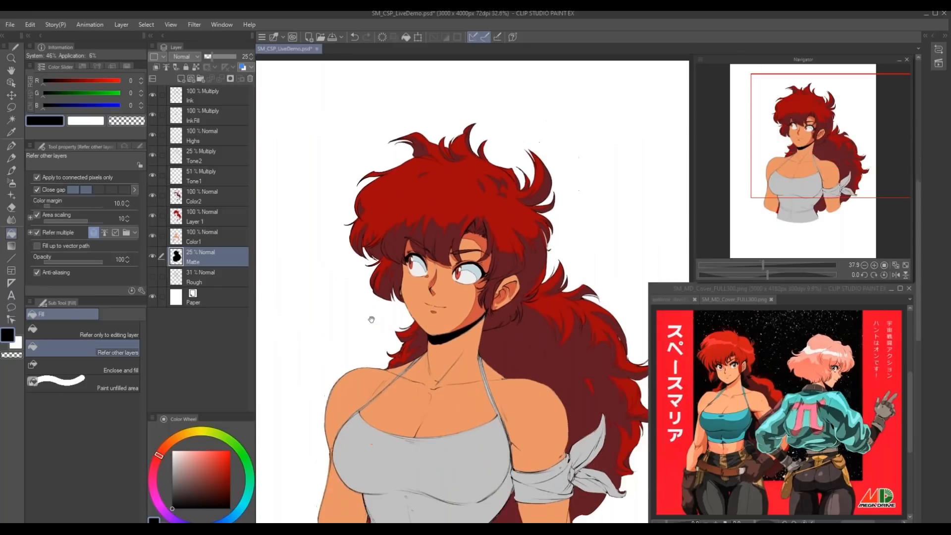
left_click_drag(215, 53, 238, 56)
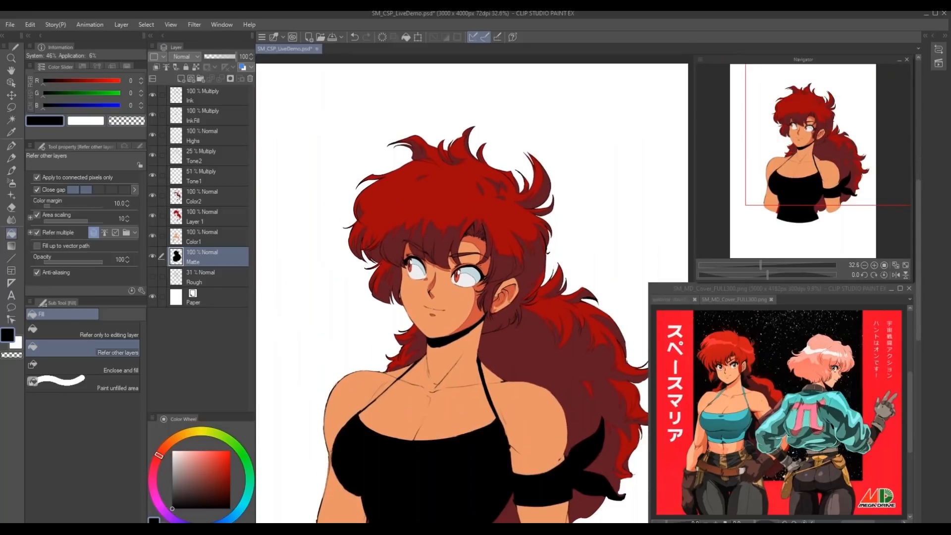
scroll(363, 197, "up", 3)
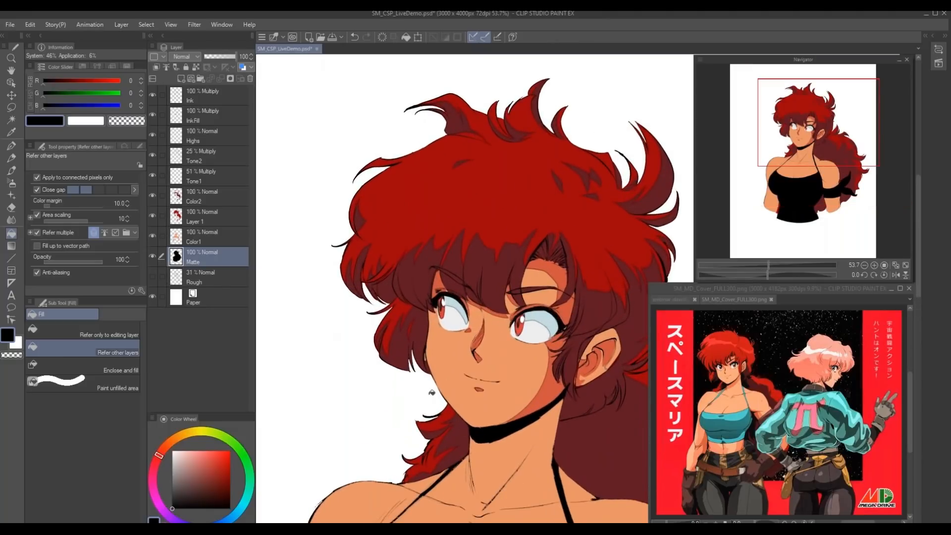
left_click_drag(346, 286, 288, 326)
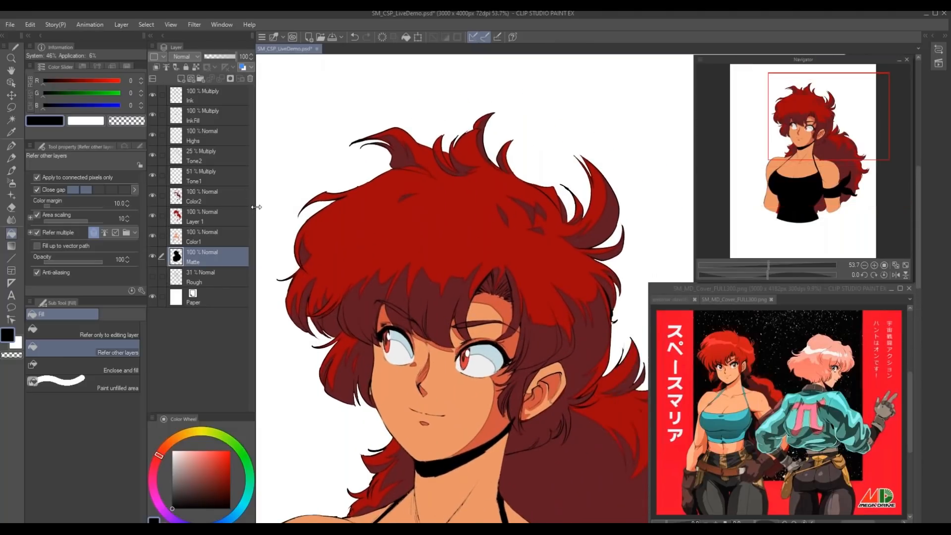
left_click_drag(228, 60, 225, 55)
left_click(210, 56)
scroll(262, 318, "down", 2)
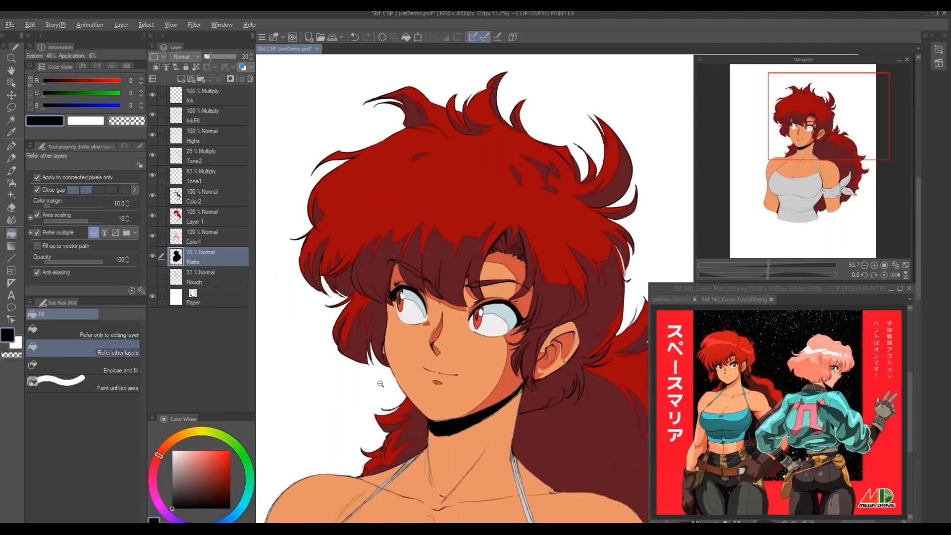
- Change the Highs layer's blending mode to Screen
left_click(194, 135)
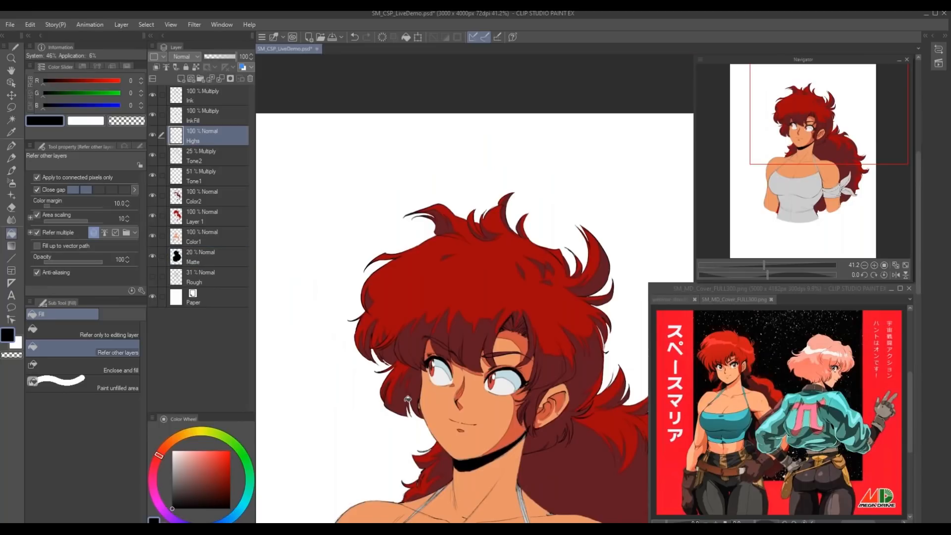
left_click(182, 57)
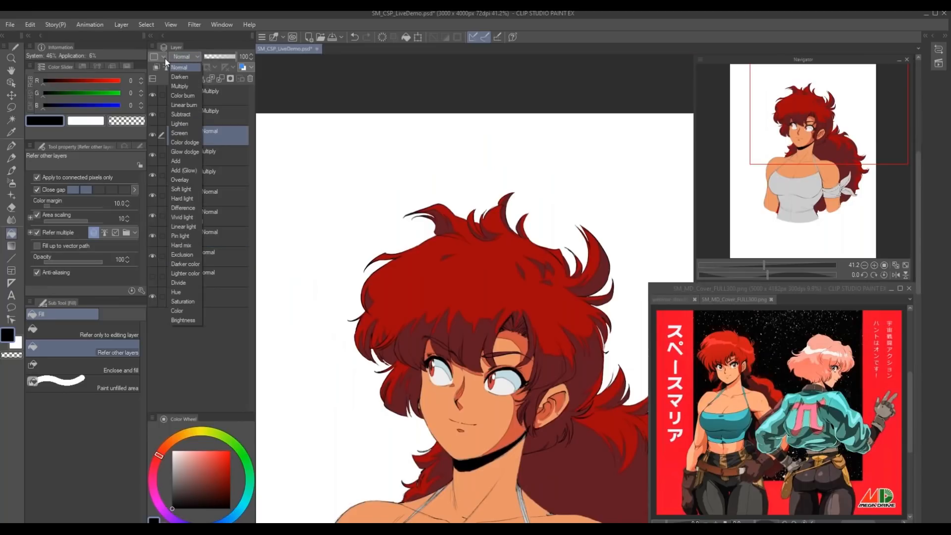
left_click(180, 133)
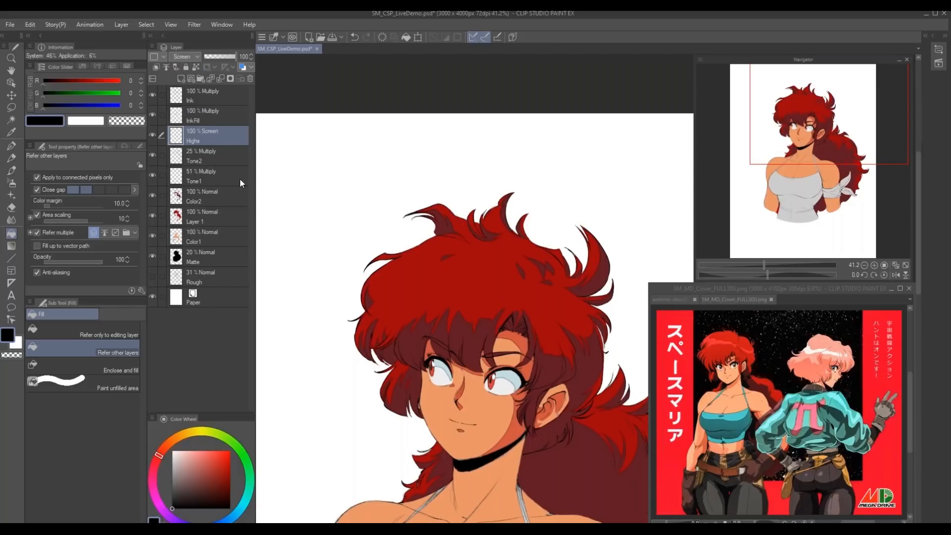
- Outline jagged highlight shapes across the crown of the hair on Highs with the G-pen Color brush in sampled hair red, RGB 159, 4, 11
left_click_drag(384, 331, 357, 365)
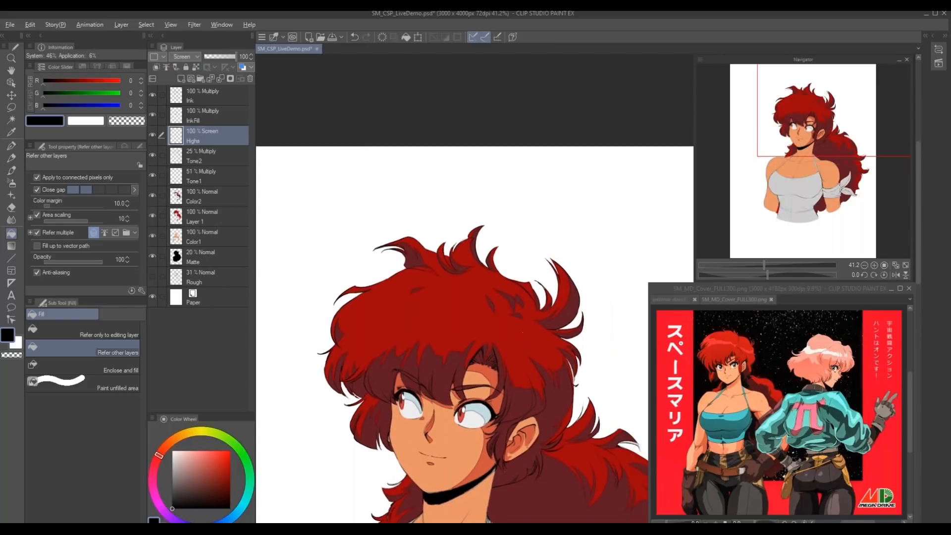
left_click(520, 333, "alt")
key("p")
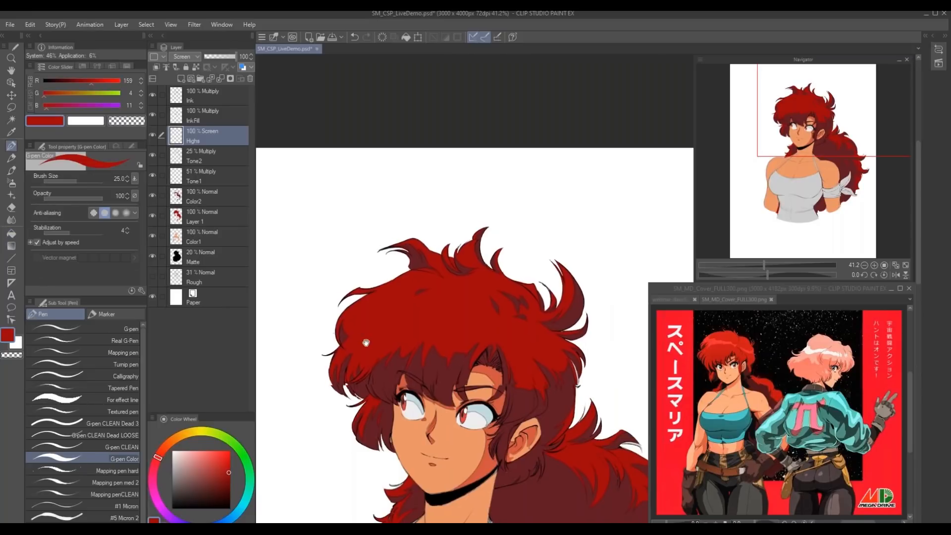
left_click_drag(365, 295, 467, 324)
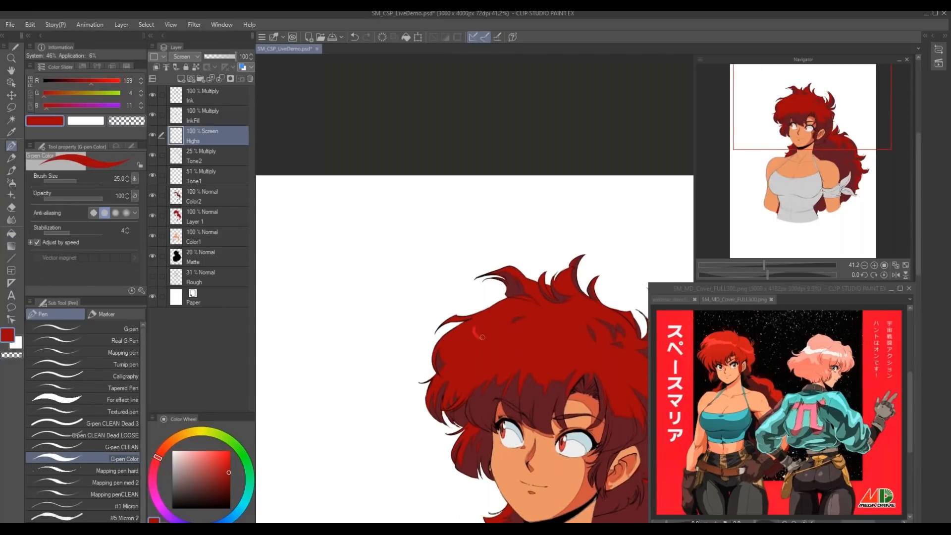
mouse_move(473, 329)
left_mouse_down()
mouse_move(470, 354)
mouse_move(515, 359)
mouse_move(538, 330)
mouse_move(513, 341)
mouse_move(546, 333)
mouse_move(532, 349)
mouse_move(548, 342)
mouse_move(537, 358)
mouse_move(546, 364)
mouse_move(566, 332)
mouse_move(569, 343)
mouse_move(584, 341)
mouse_move(575, 356)
mouse_move(545, 360)
left_mouse_up()
left_click_drag(571, 285, 518, 276)
mouse_move(534, 341)
left_mouse_down()
mouse_move(529, 349)
mouse_move(524, 320)
mouse_move(532, 360)
mouse_move(563, 346)
left_mouse_up()
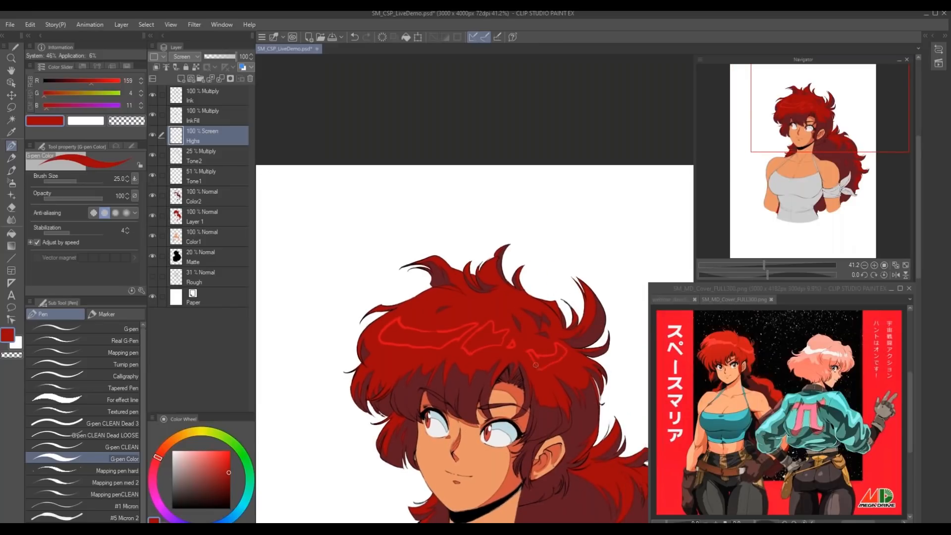
left_click_drag(336, 354, 351, 297)
- Fill the outlined hair highlight shapes with the same red on the Highs layer
key("g")
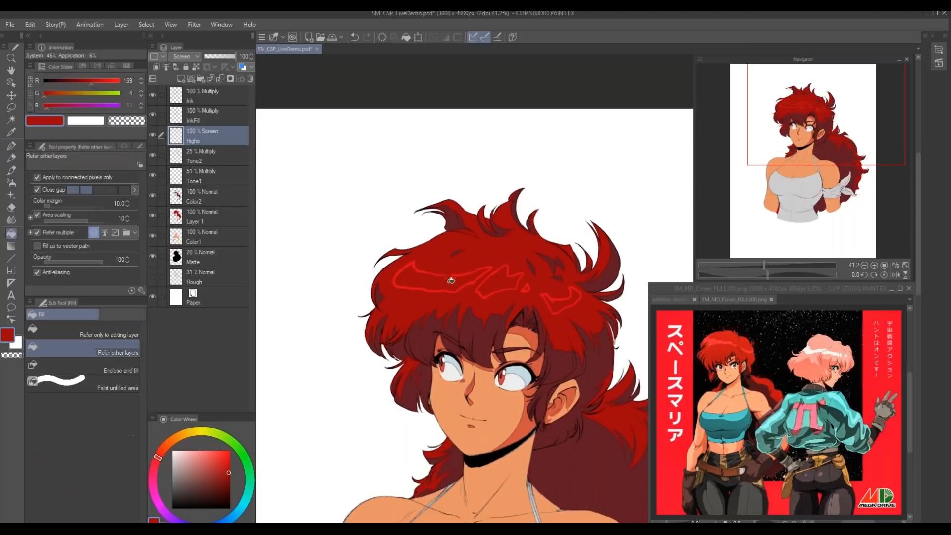
left_click(439, 280)
left_click(500, 280)
left_click(559, 305)
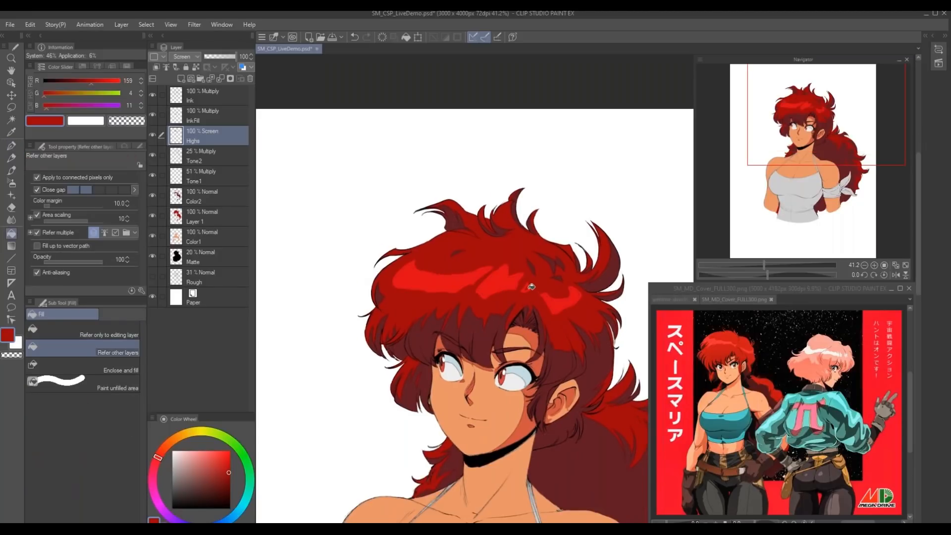
left_click_drag(355, 338, 310, 345)
- Try to carve a strand break into the hair highlight with the Hard eraser, and undo the last strokes
key("p")
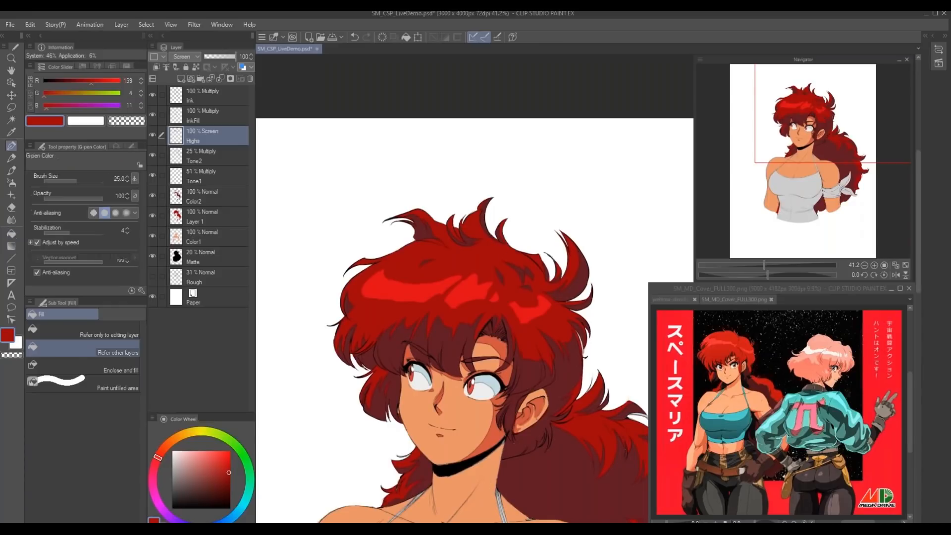
key("e")
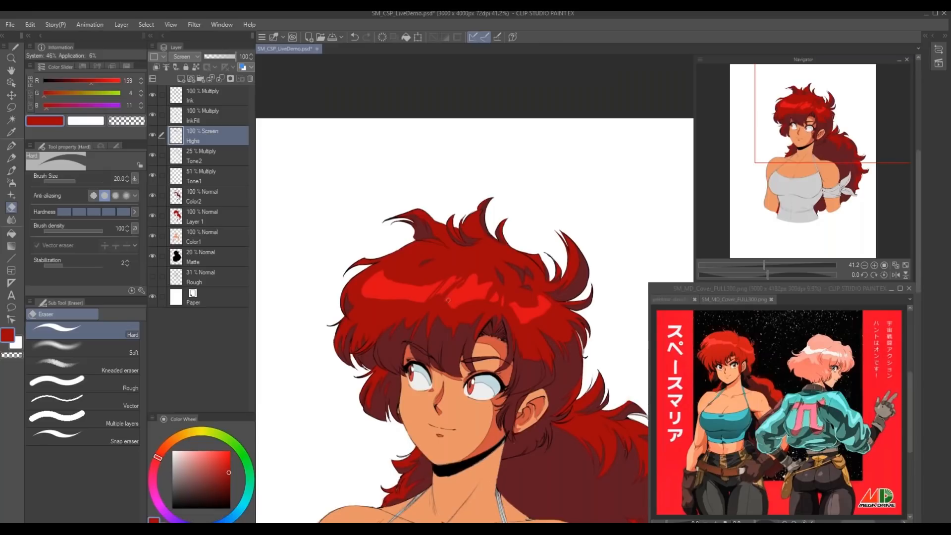
mouse_move(462, 284)
left_mouse_down()
mouse_move(450, 304)
mouse_move(462, 303)
left_mouse_up()
key("ctrl+z")
key("ctrl+z")
scroll(399, 386, "down", 1)
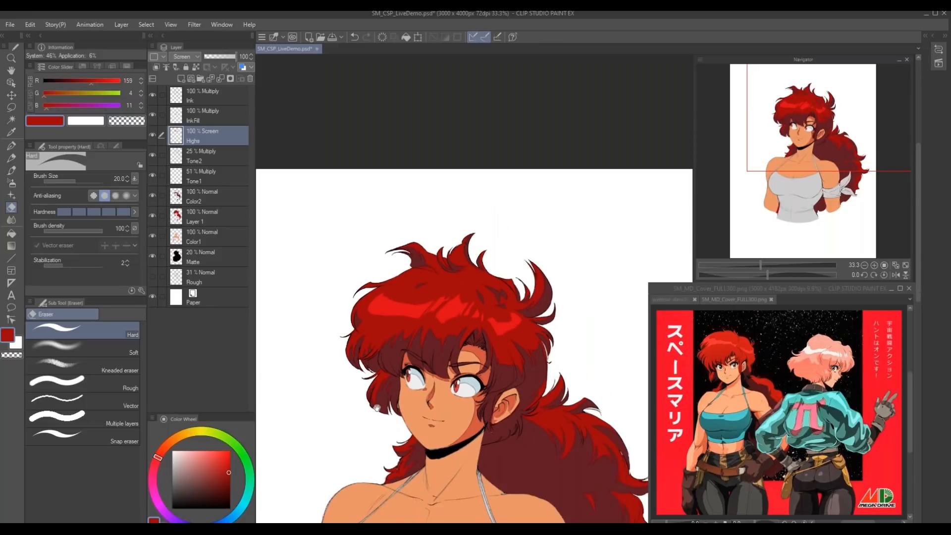
left_click_drag(385, 427, 380, 421)
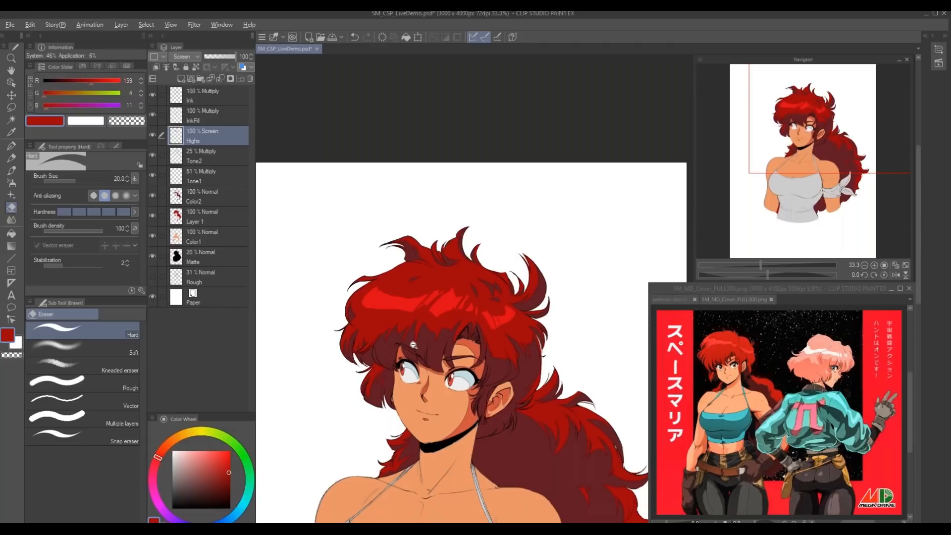
scroll(417, 346, "down", 1)
scroll(386, 316, "down", 1)
scroll(382, 315, "up", 3)
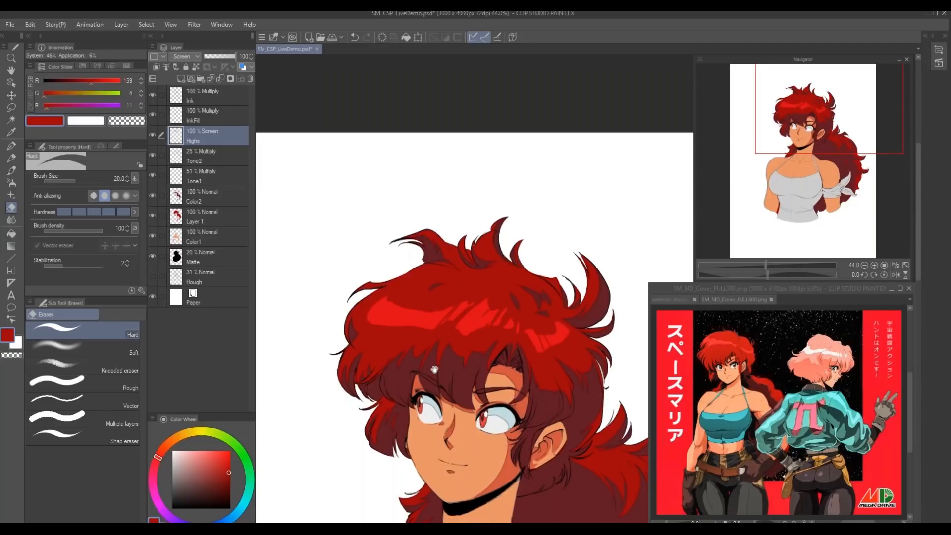
left_click_drag(435, 367, 439, 342)
left_click_drag(434, 376, 379, 342)
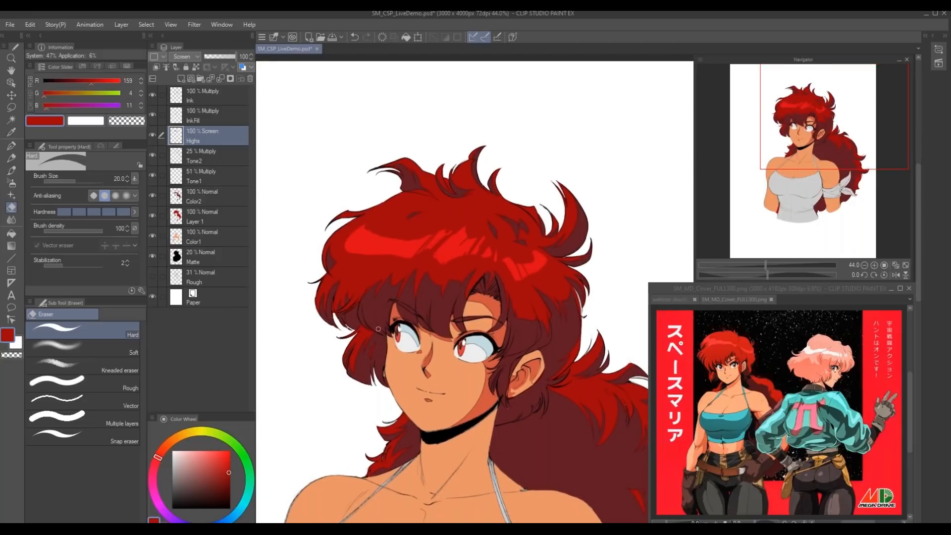
- Sample the face's base and shadow skin tones for the G-pen Color brush, ending on RGB 209, 83, 64
left_click(481, 398, "alt")
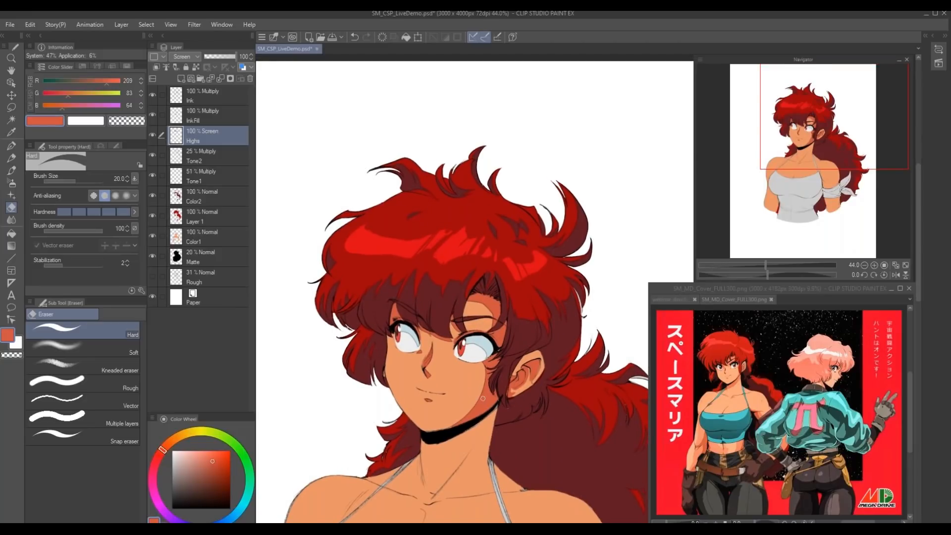
left_click(454, 381, "alt")
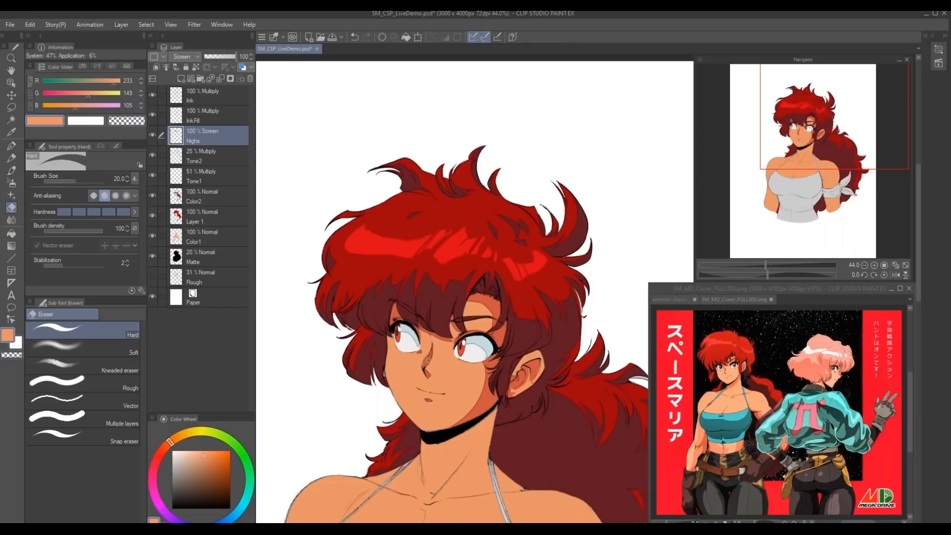
key("p")
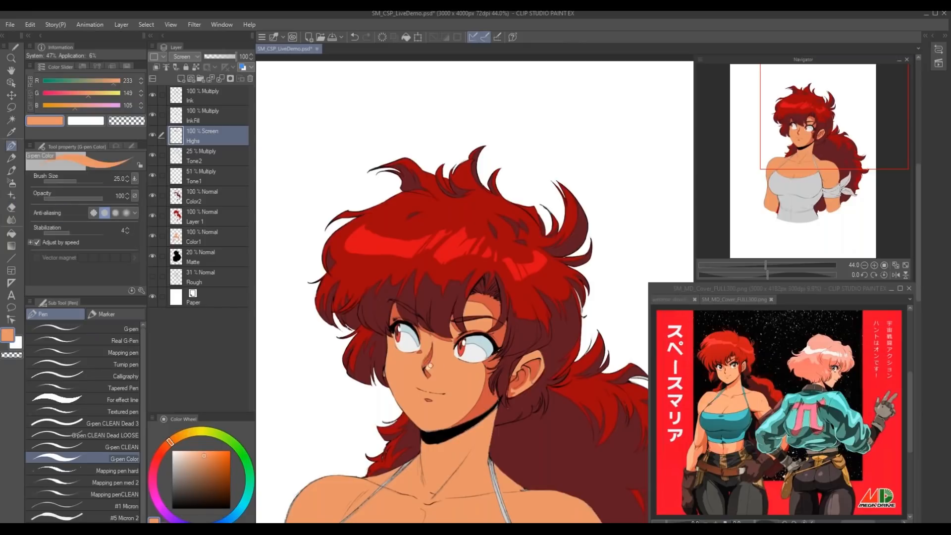
key("ctrl+z")
left_click(482, 395, "alt")
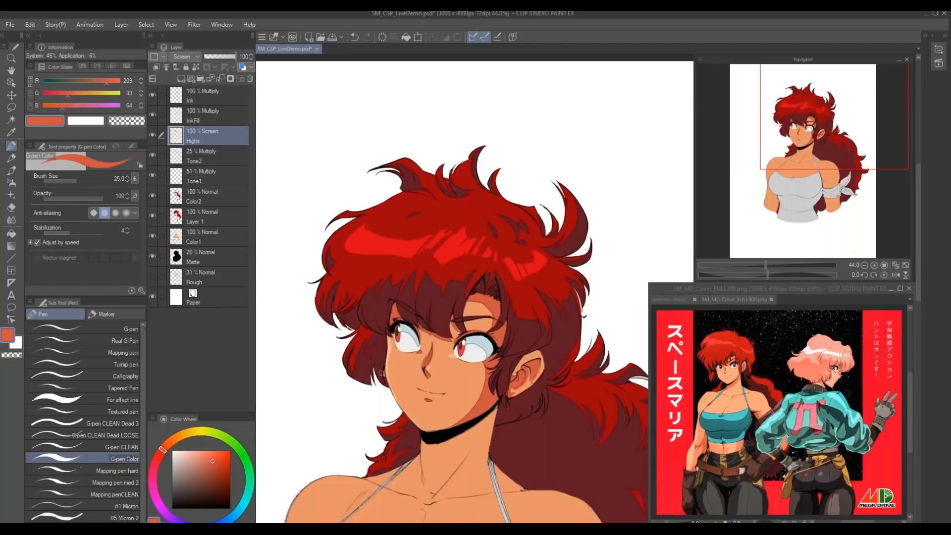
left_click_drag(354, 320, 350, 339)
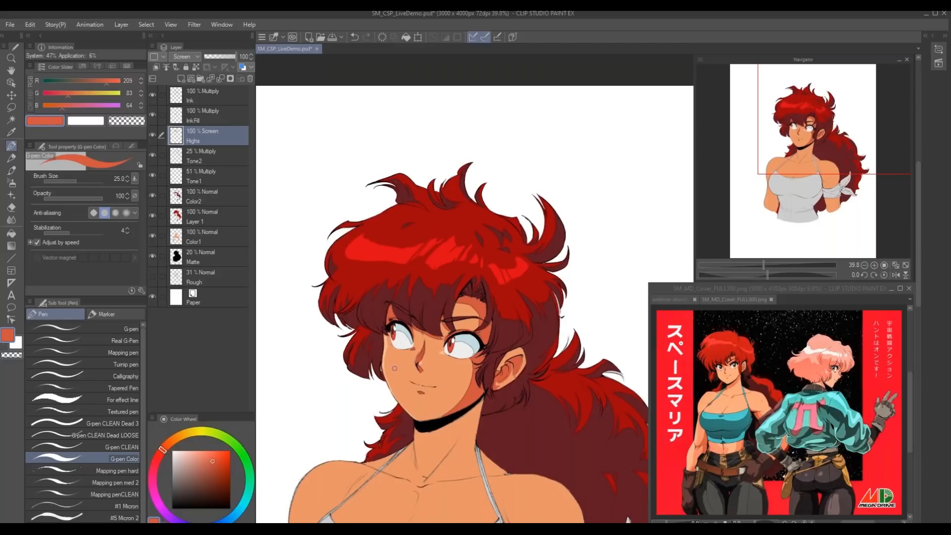
left_click_drag(353, 304, 384, 369)
scroll(383, 369, "down", 3)
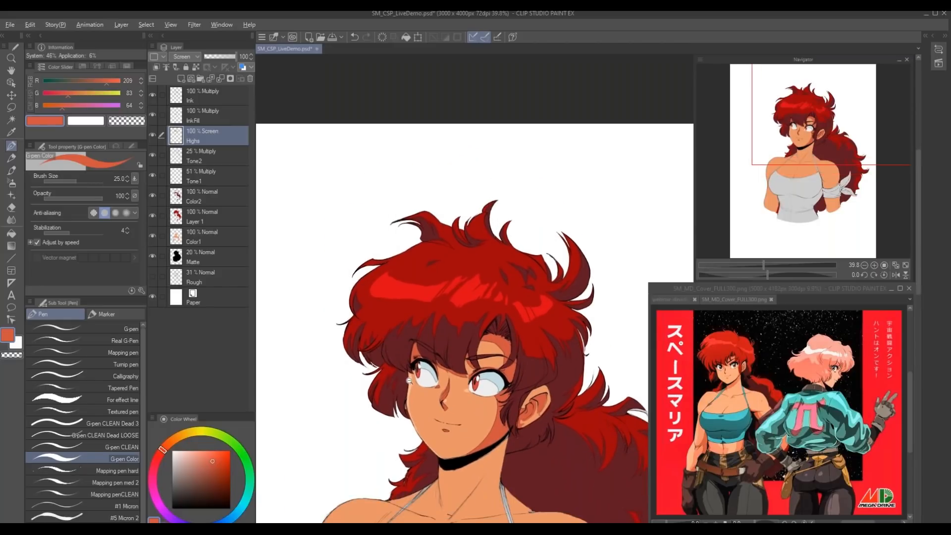
- Toggle the Color2 layer's visibility to check its shadow shapes, and load its painted area as a selection
left_click(179, 199)
left_click(153, 195)
left_click(153, 195)
left_click(177, 198, "ctrl")
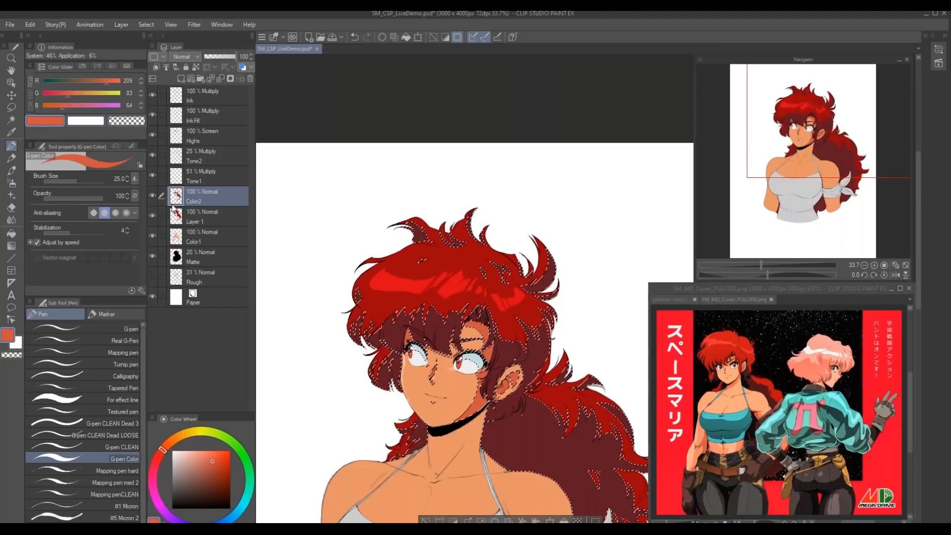
- Fill the selected shadow shapes with dark navy, RGB 4, 20, 74, on the Tone1 layer, and deselect
left_click(198, 175)
left_click(226, 490)
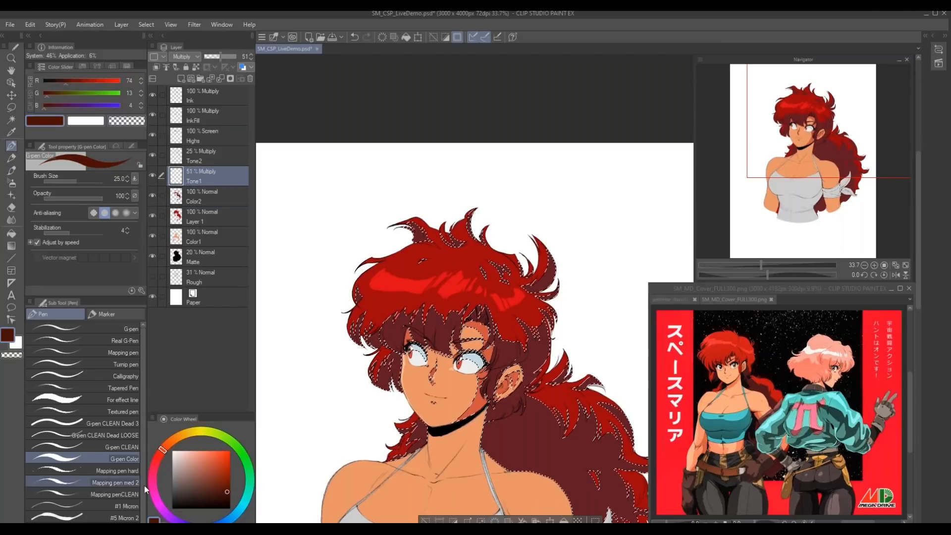
left_click(191, 518)
left_click_drag(344, 409, 376, 314)
scroll(378, 333, "down", 2)
key("alt+Delete")
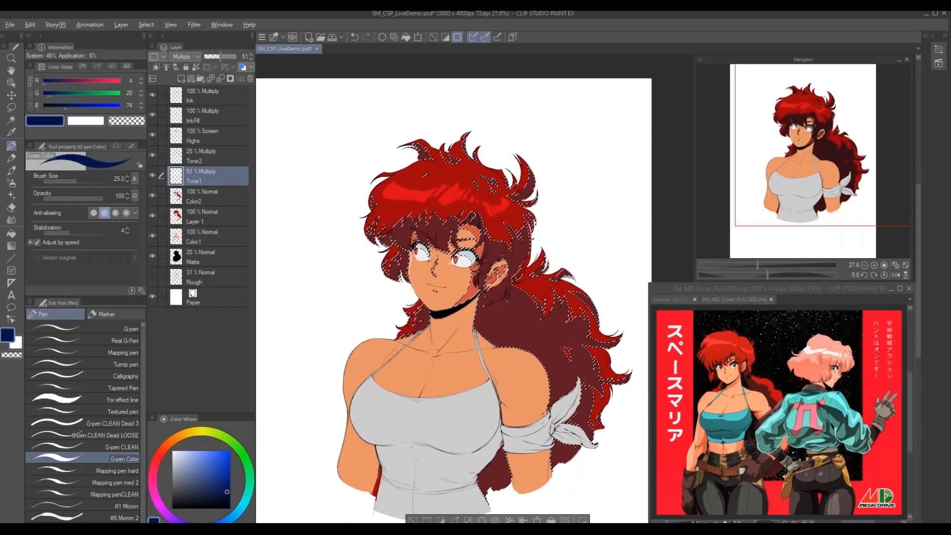
left_click_drag(343, 314, 342, 332)
key("ctrl+d")
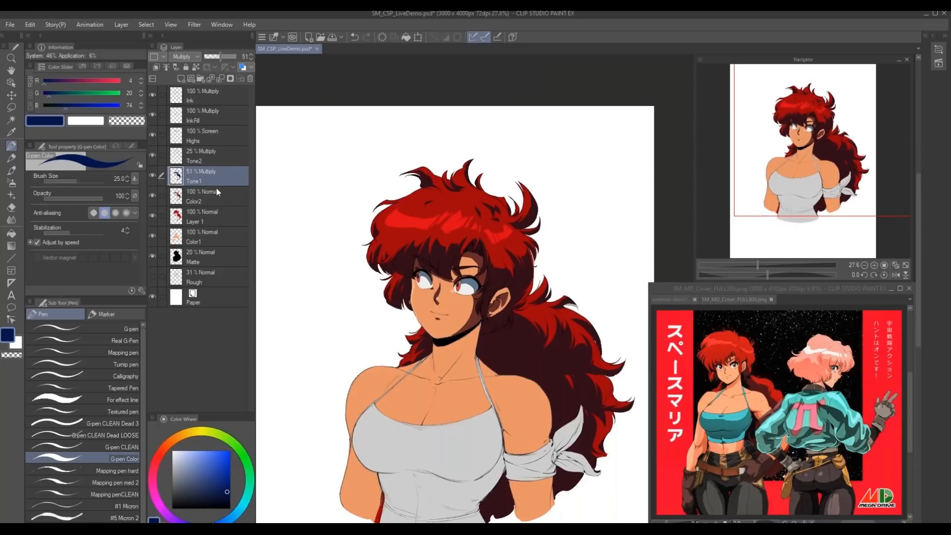
- Cancel the Hue/Saturation/Luminosity adjustment and lower the Tone1 layer's opacity to 2%
key("ctrl+u")
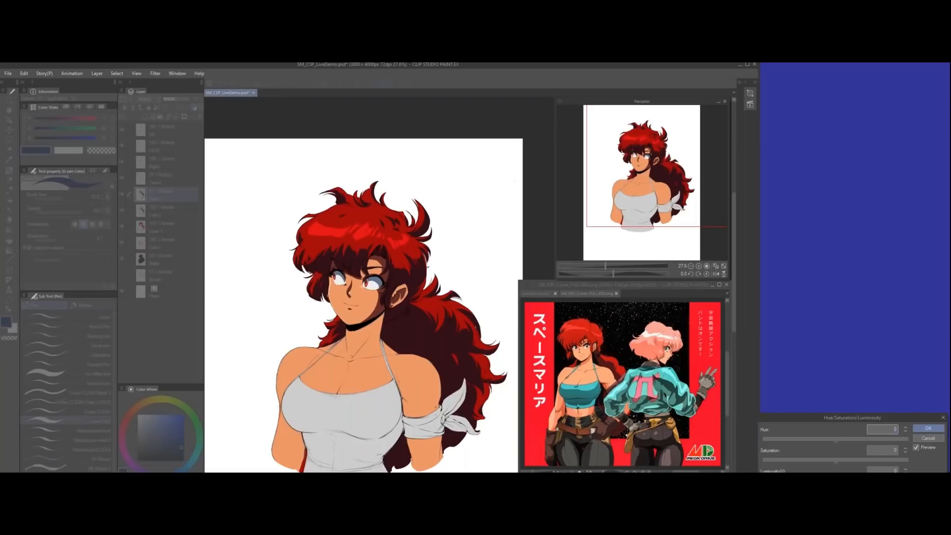
key("Escape")
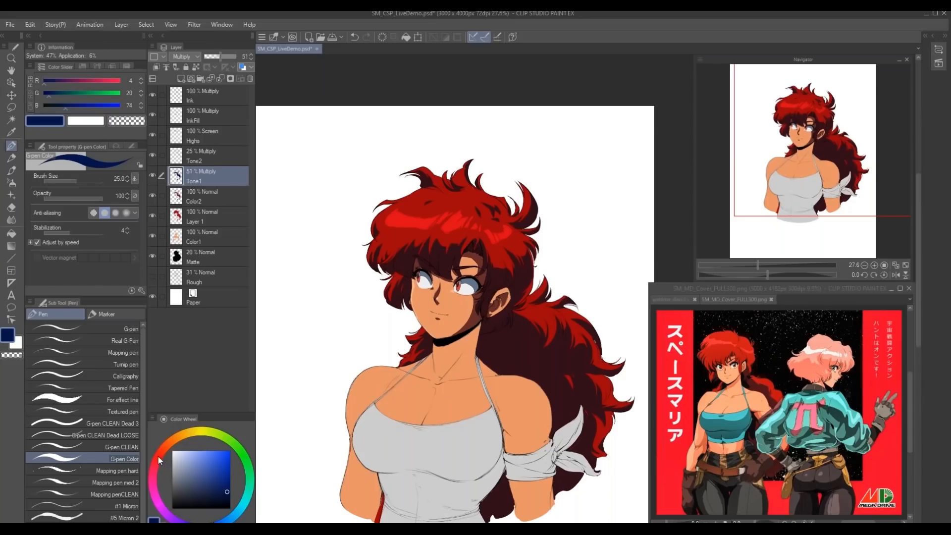
left_click_drag(214, 55, 204, 58)
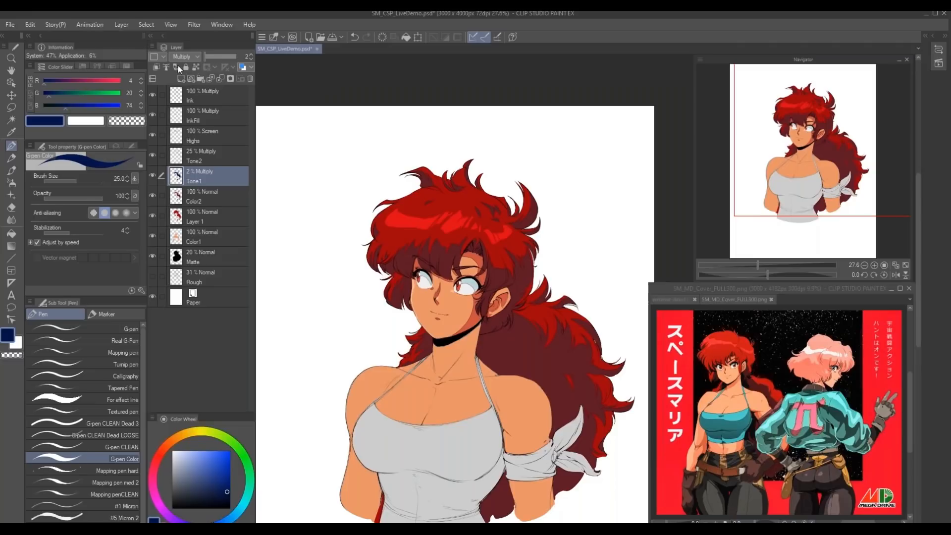
- Add a new layer above Tone1, set it to Overlay, and load Tone1's shadow shapes as a selection
left_click(181, 79)
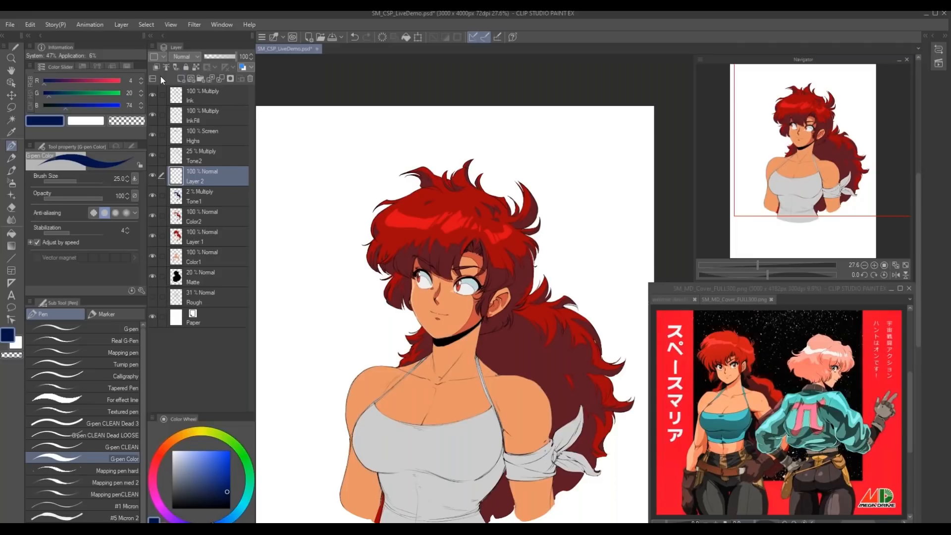
left_click(183, 56)
left_click(180, 179)
left_click(177, 197, "ctrl")
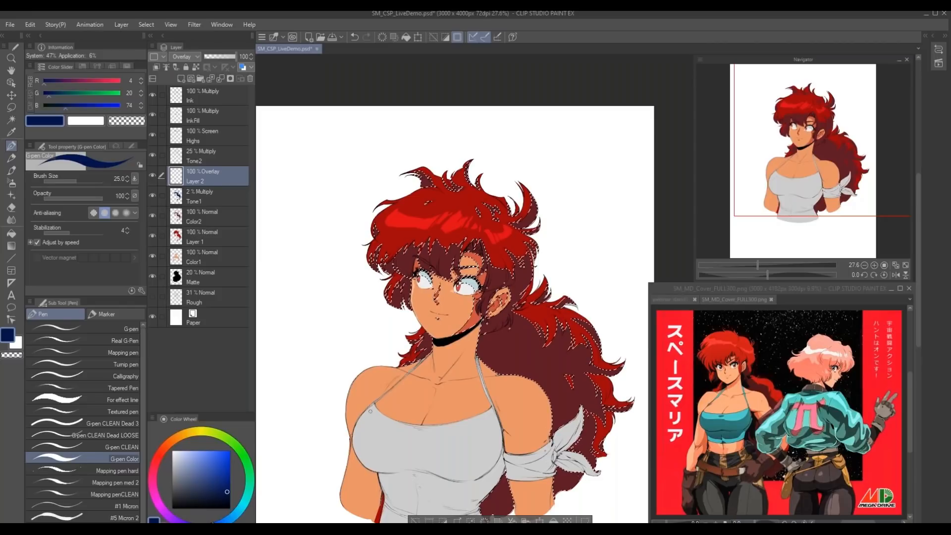
- Choose a dark neutral grey, RGB 77, 77, 77, as the drawing colour
left_click(172, 479)
mouse_move(341, 446)
left_mouse_down()
mouse_move(366, 419)
mouse_move(447, 410)
left_mouse_up()
left_click(172, 478)
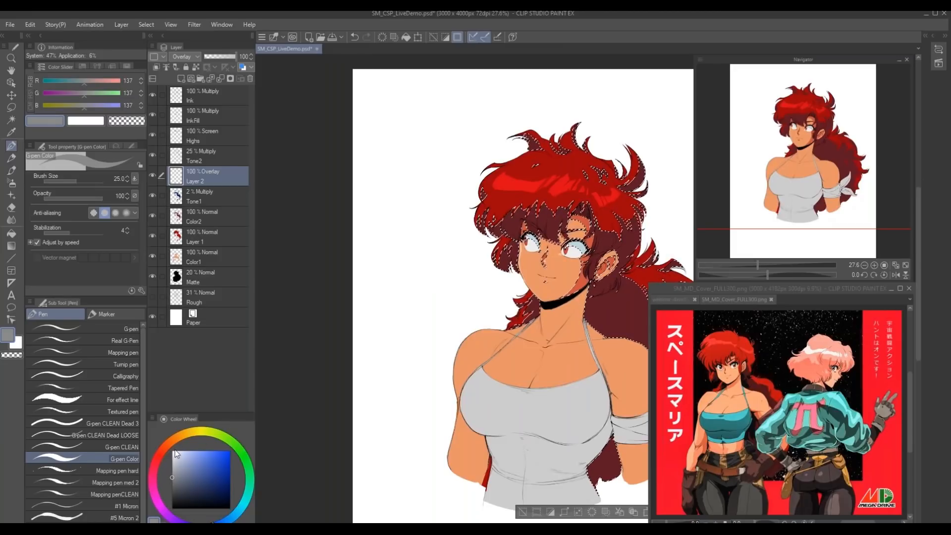
left_click(173, 488)
mouse_move(175, 488)
left_mouse_down()
mouse_move(181, 497)
mouse_move(166, 460)
mouse_move(160, 491)
left_mouse_up()
scroll(412, 400, "down", 2)
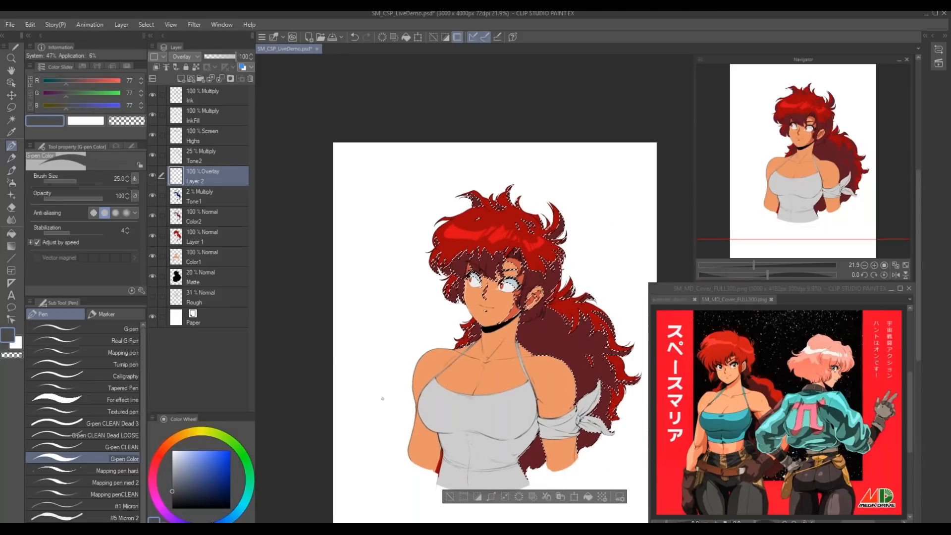
- Apply elliptical Foreground to transparent gradients in dark navy, RGB 23, 33, 68, to the selected shadows on the Overlay layer
key("g")
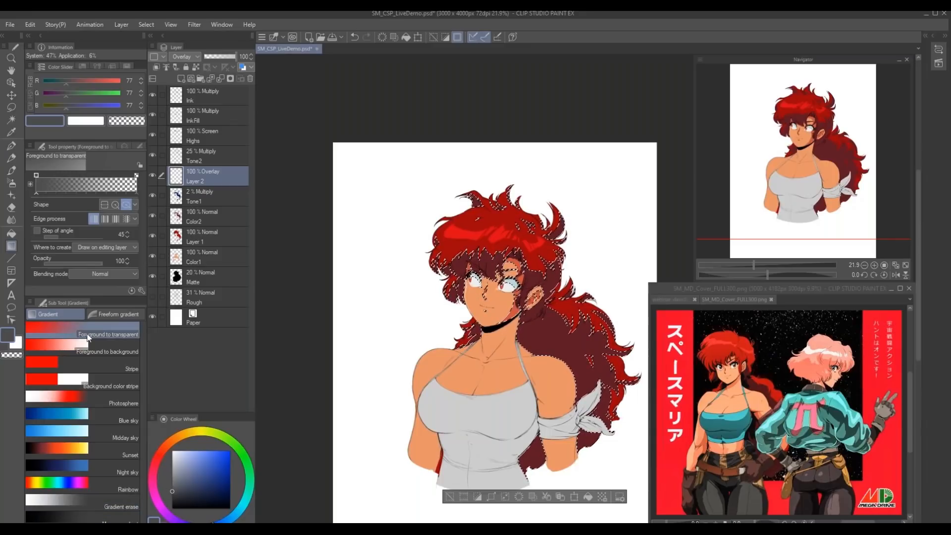
left_click(211, 490)
left_click(211, 493)
left_click_drag(420, 345, 623, 458)
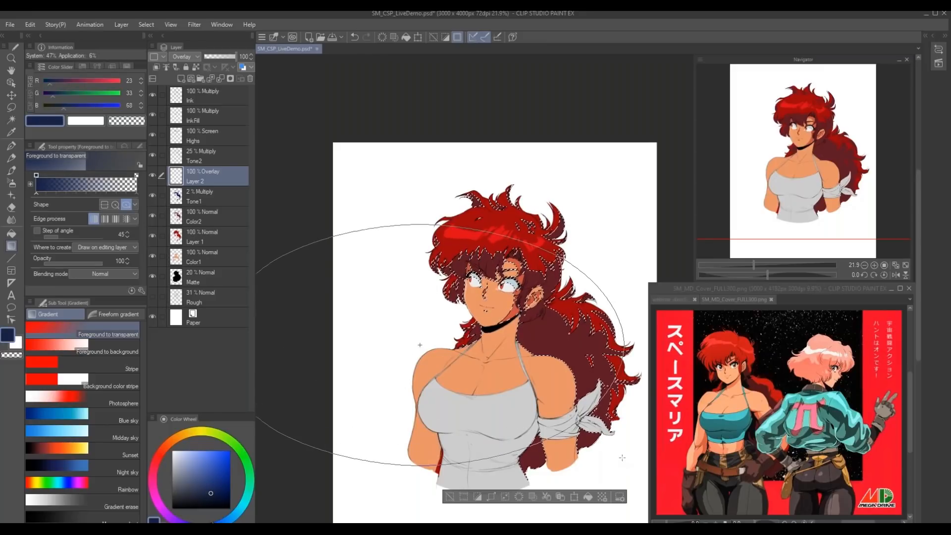
left_click(610, 511)
left_click_drag(529, 450, 322, 522)
left_click(322, 521)
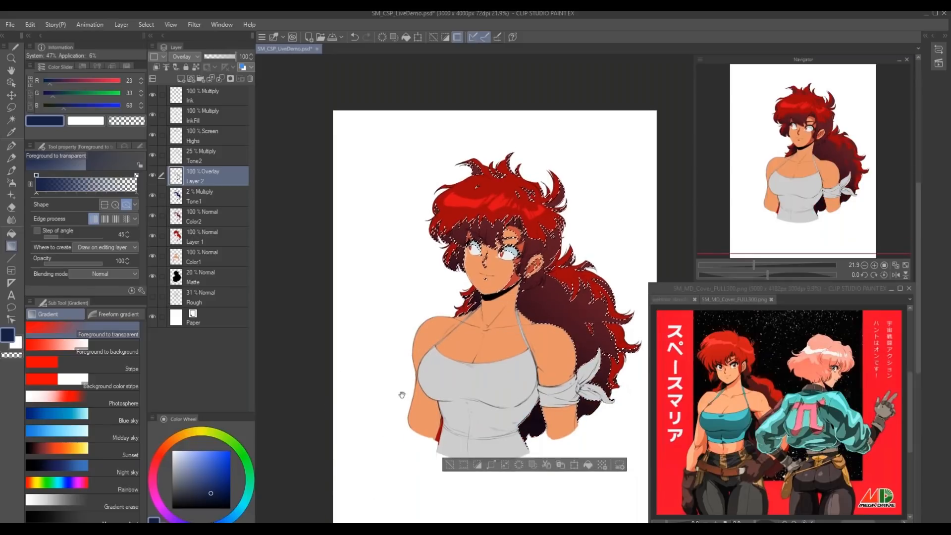
- Layer more gradients over the selected shadows in slate blue, RGB 102, 110, 137, and lighter blue, RGB 124, 140, 193
left_click_drag(402, 394, 331, 444)
left_click(187, 478)
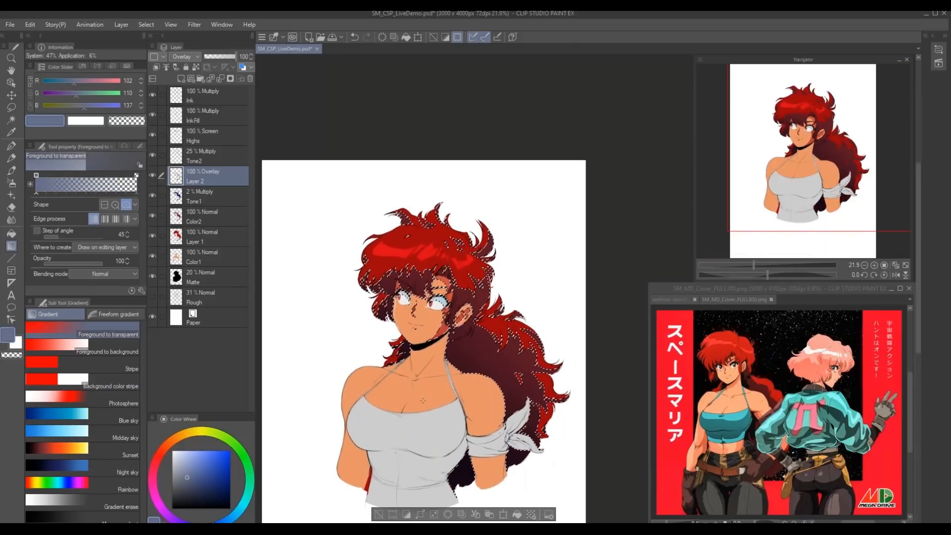
mouse_move(556, 369)
left_mouse_down()
mouse_move(439, 375)
mouse_move(286, 459)
left_mouse_up()
left_click(280, 446)
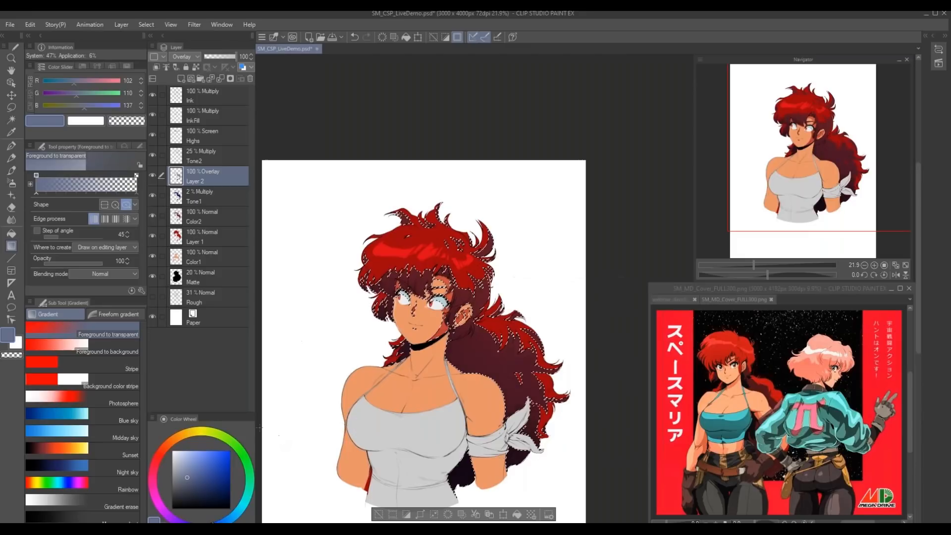
left_click_drag(407, 417, 546, 517)
left_click(546, 516)
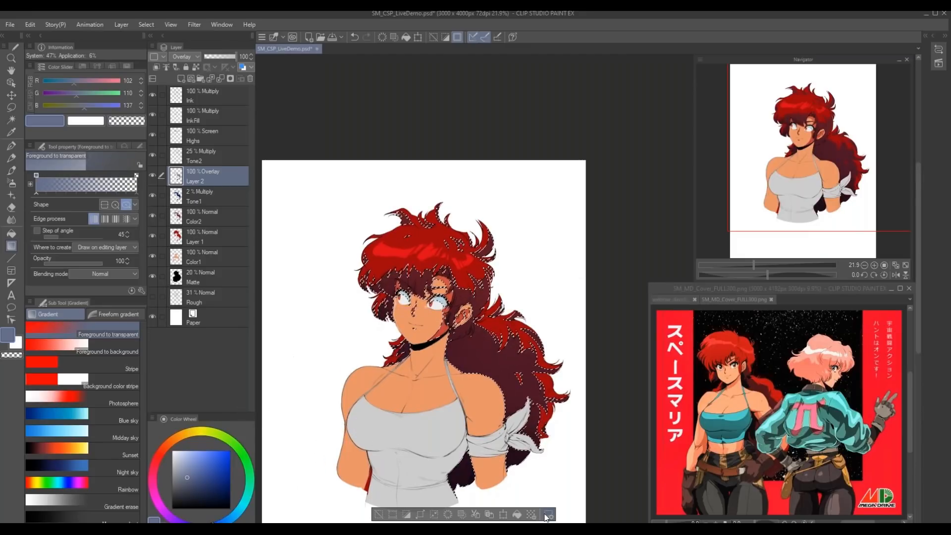
left_click(194, 464)
left_click_drag(483, 235, 569, 327)
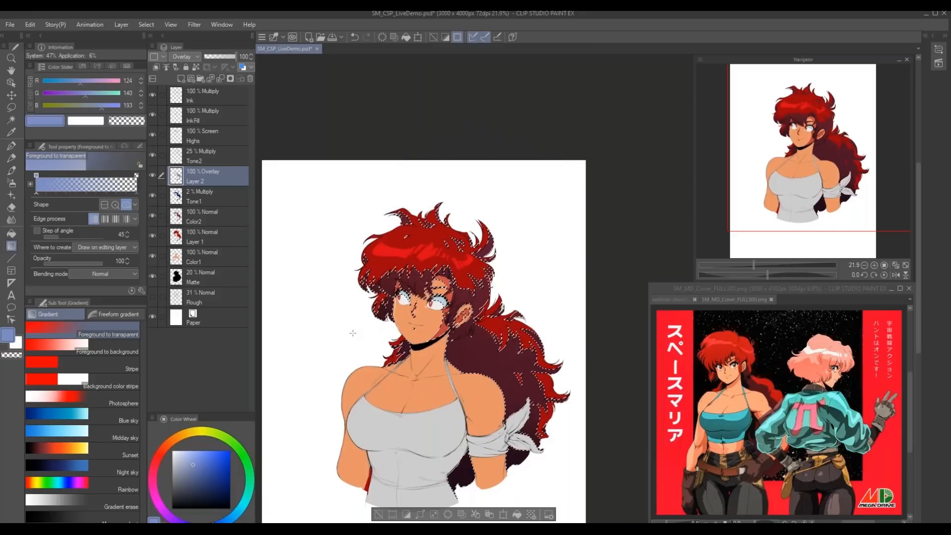
- Load the Matte layer's silhouette as a selection, try blue and pale blue gradients across the figure, and undo them
left_click(177, 278, "ctrl")
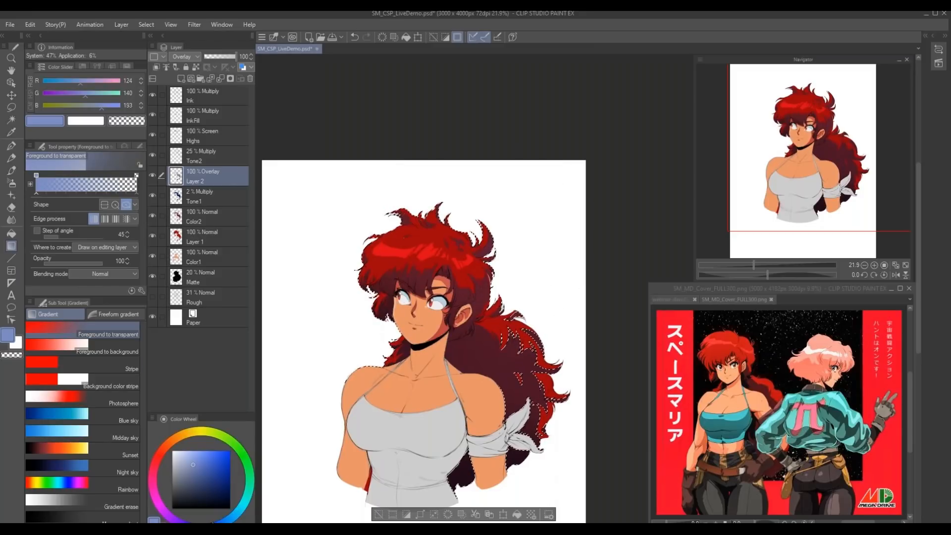
left_click_drag(406, 381, 309, 446)
key("ctrl+z")
left_click(180, 466)
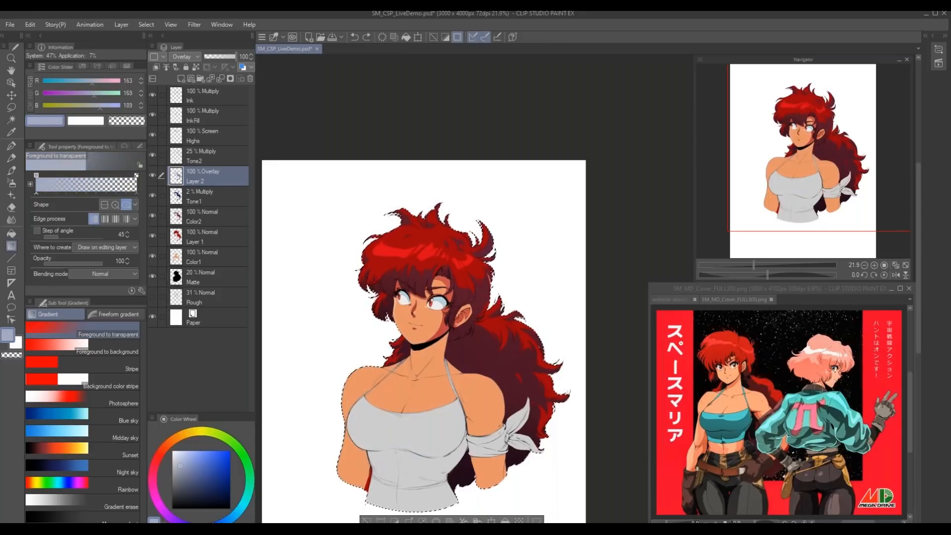
left_click_drag(382, 355, 441, 392)
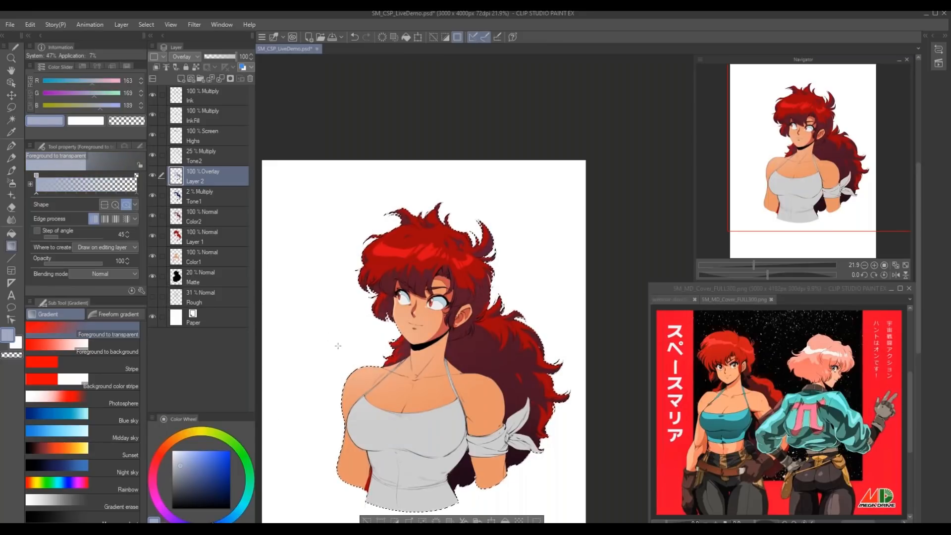
key("ctrl+z")
- Apply a muted grey-blue gradient, RGB 136, 140, 152, across the selected figure on the Overlay layer, and deselect
left_click(179, 474)
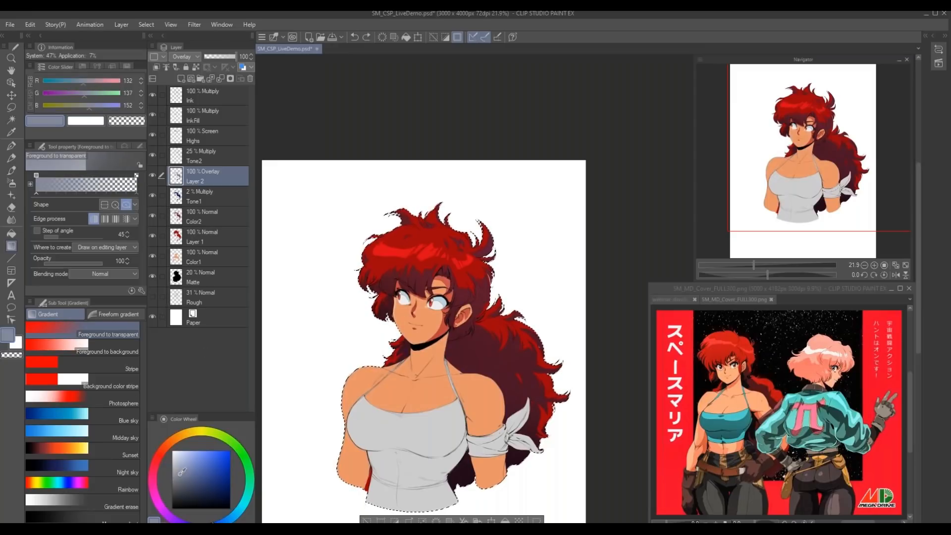
left_click_drag(330, 337, 397, 382)
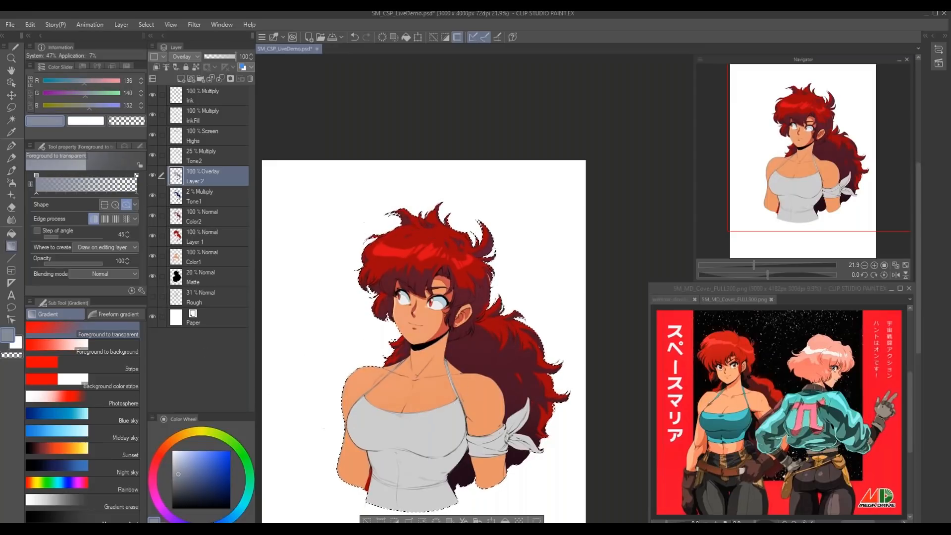
left_click_drag(335, 327, 346, 293)
key("ctrl+d")
scroll(365, 346, "up", 2)
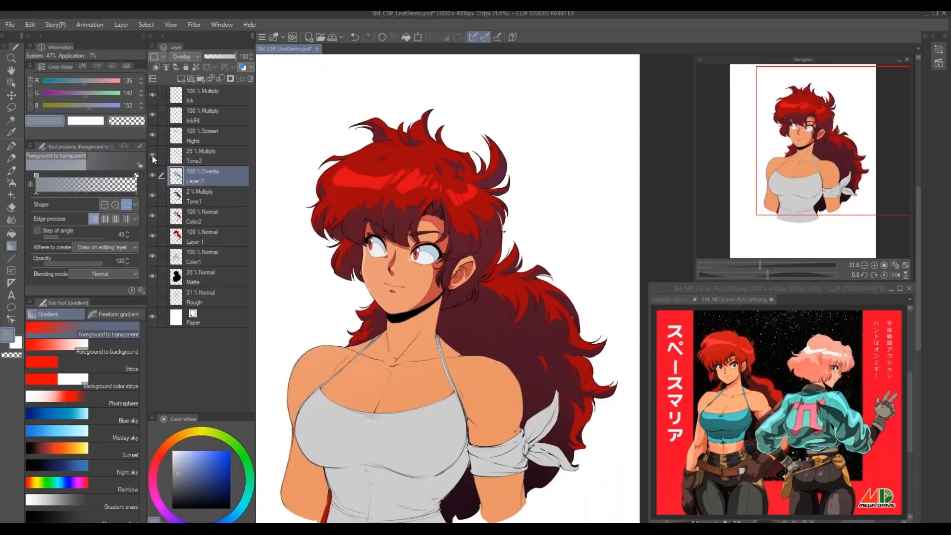
- Change the Tone2 layer's blending mode to Overlay and set its opacity to 38%
left_click(198, 152)
left_click(180, 57)
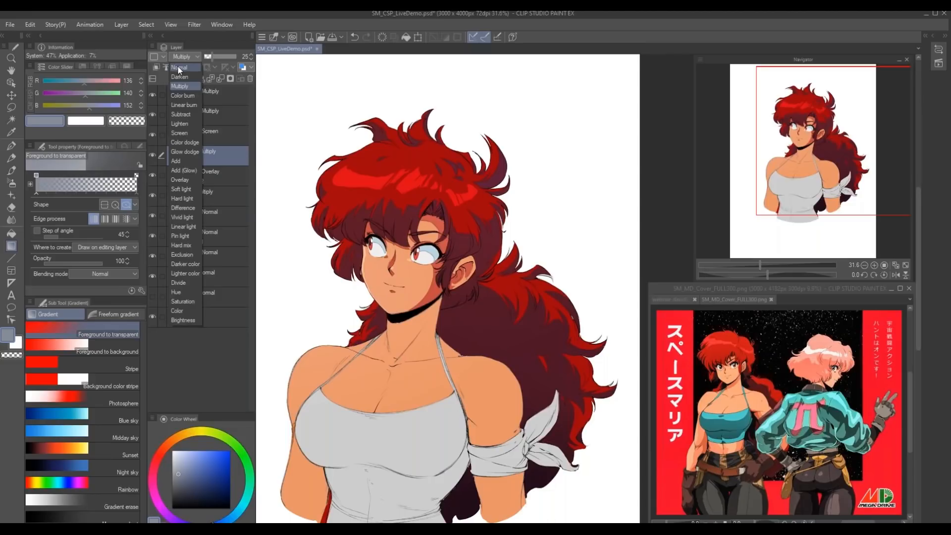
left_click(188, 183)
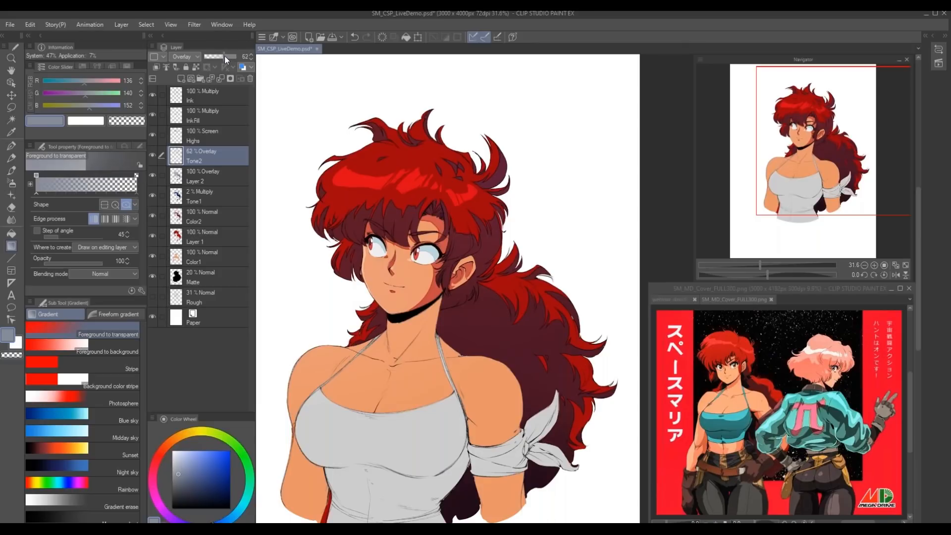
scroll(494, 250, "up", 3)
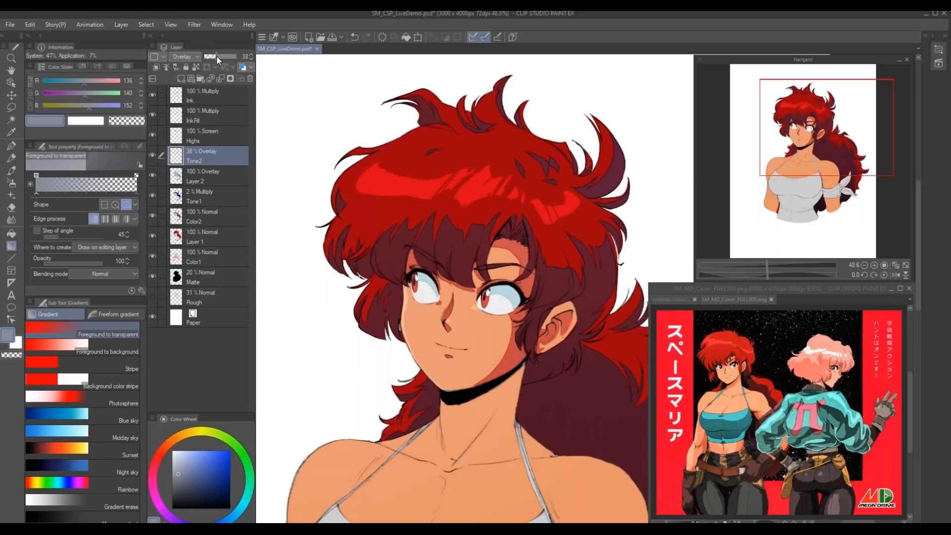
scroll(356, 377, "down", 2)
left_click_drag(347, 371, 345, 335)
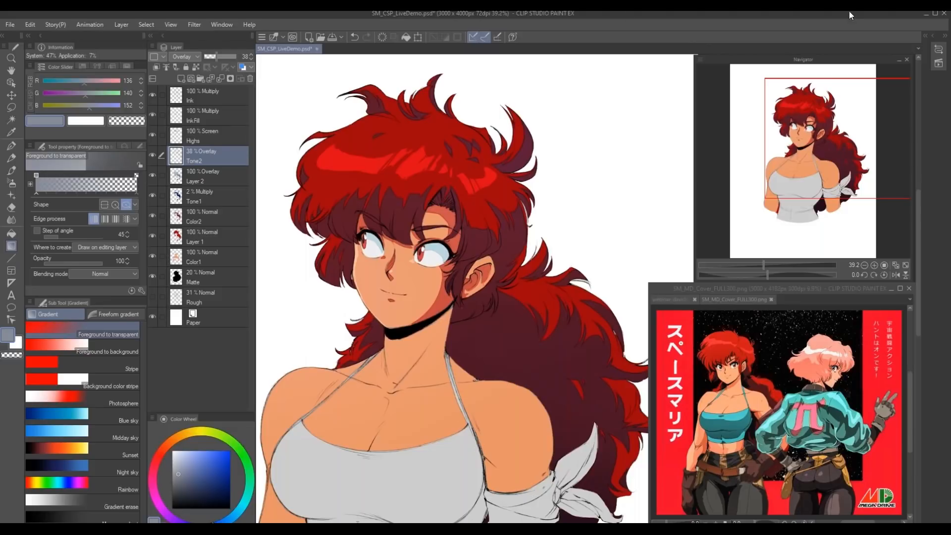
scroll(446, 287, "down", 2)
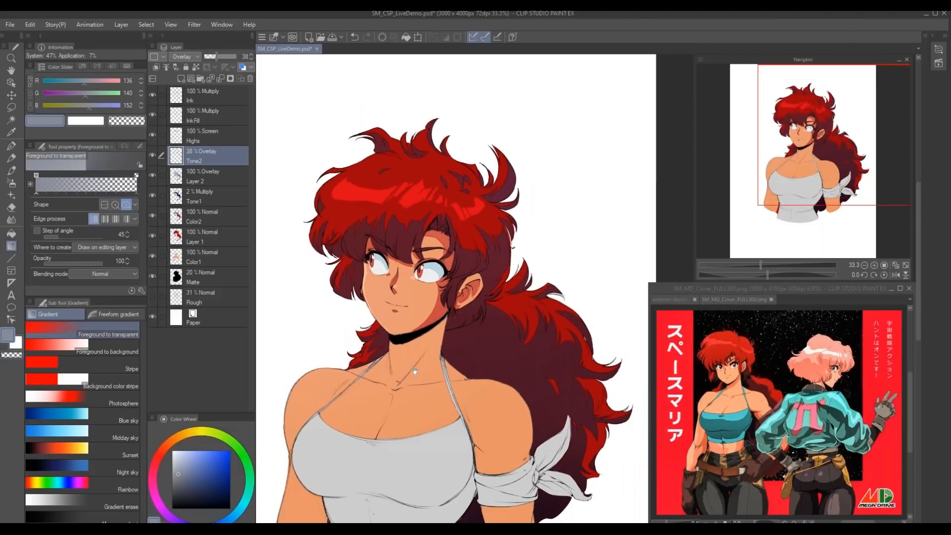
left_click_drag(384, 431, 422, 323)
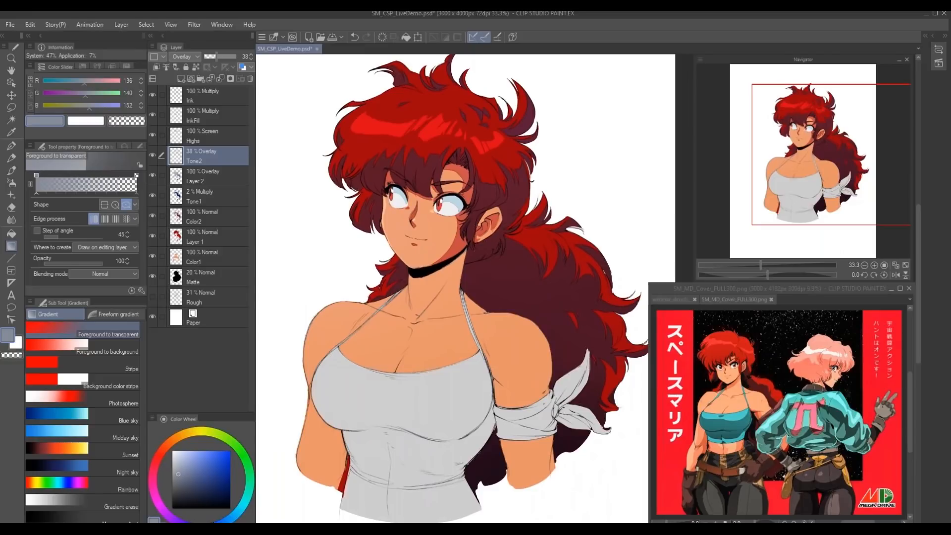